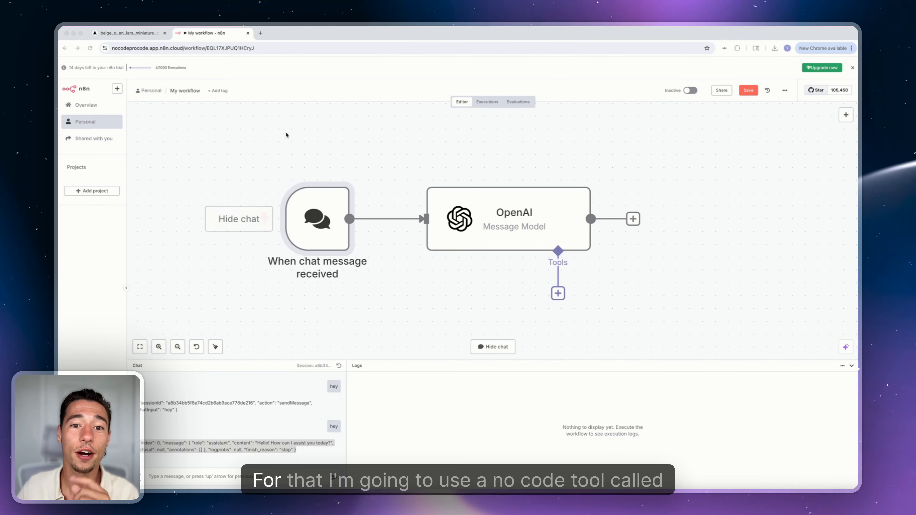
Step: Switch to the Nordcraft project and add a Form element inside the HomePage's main element
left_click(131, 36)
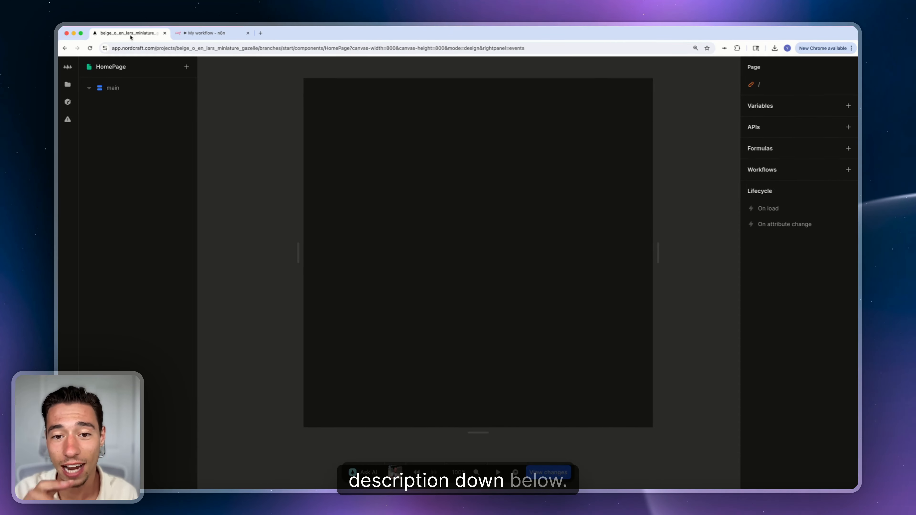
left_click(345, 201)
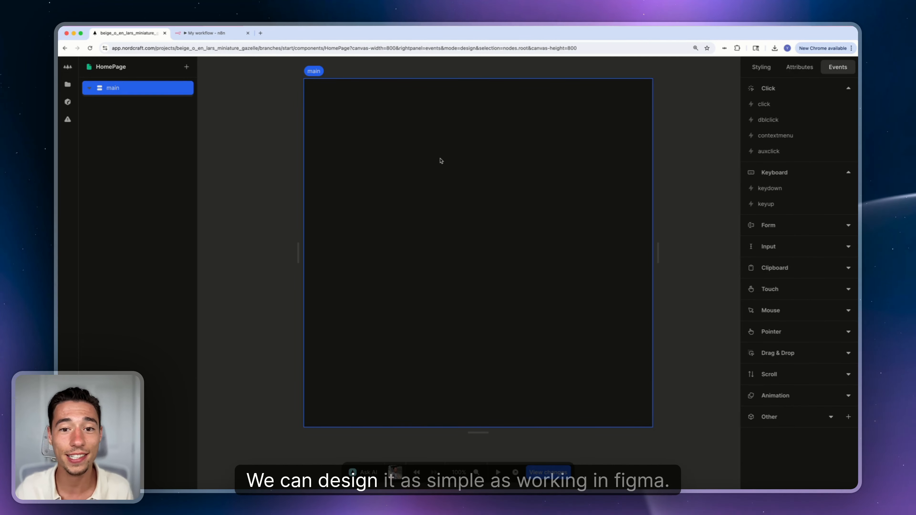
left_click(474, 306)
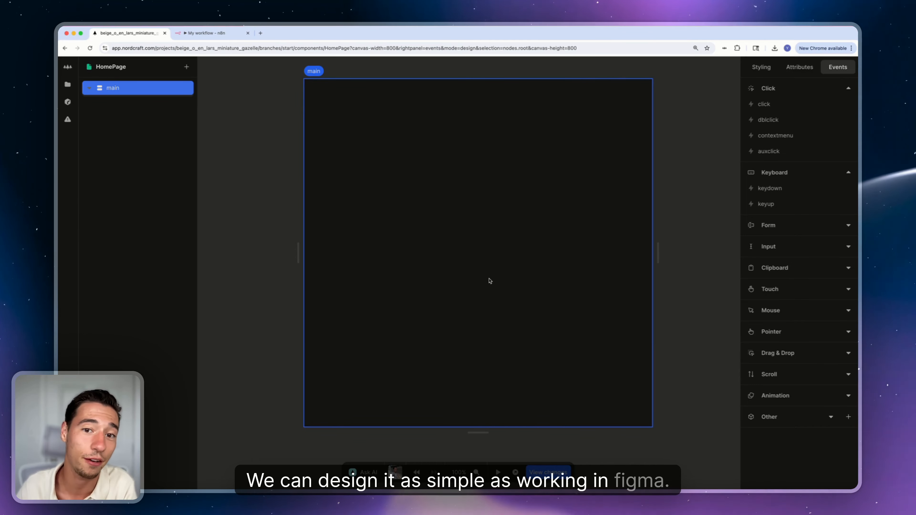
left_click(772, 69)
left_click(187, 68)
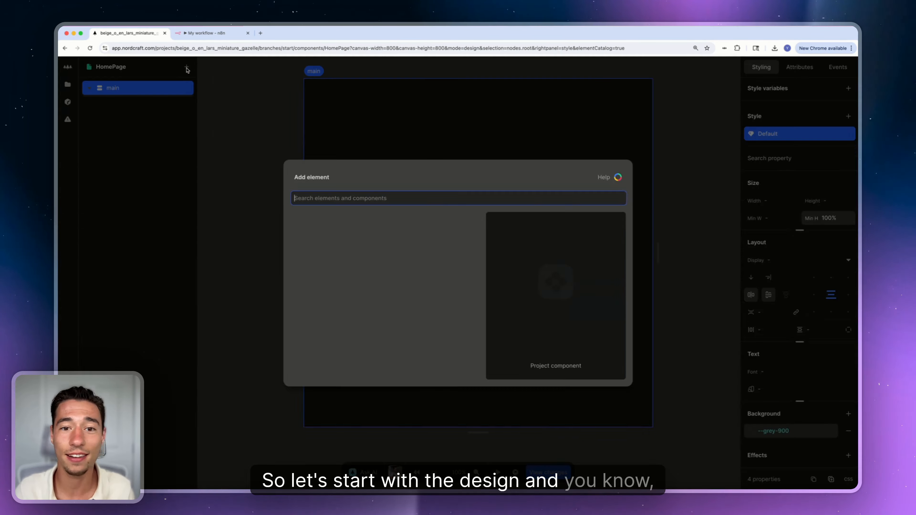
type("fo")
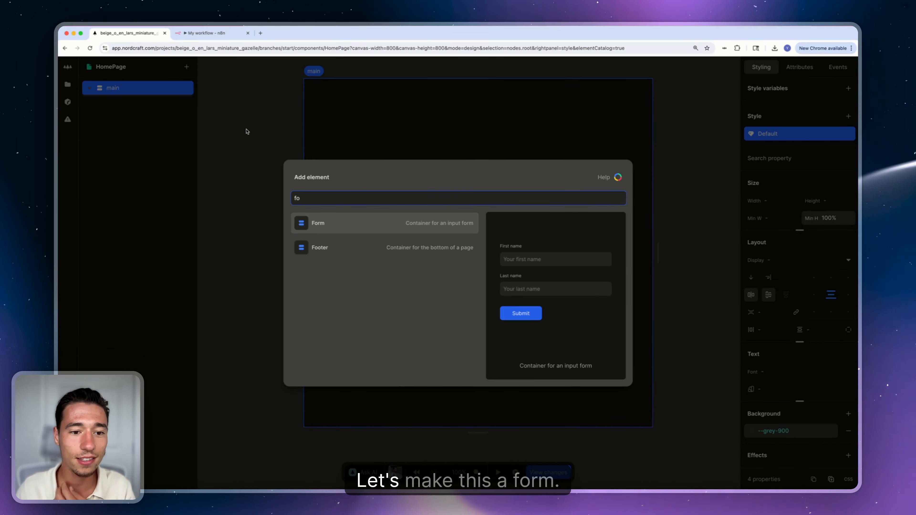
left_click(312, 224)
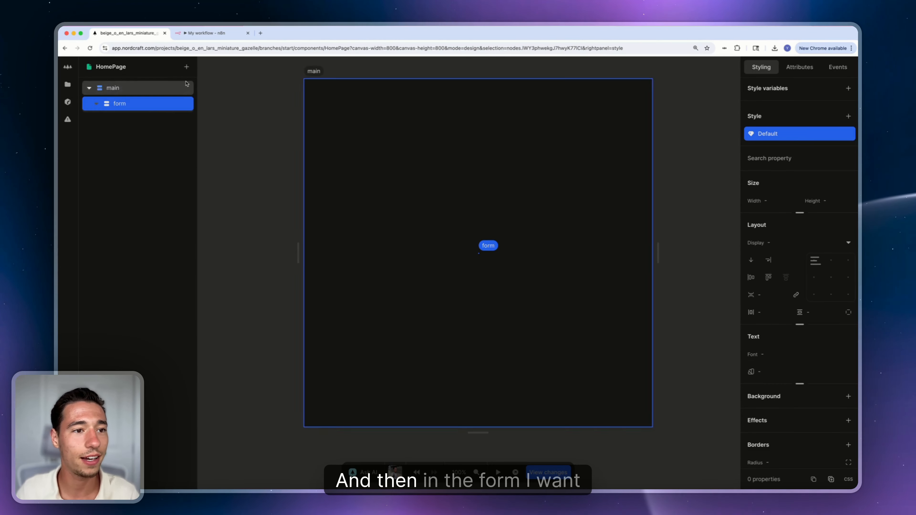
Step: Add a Text Area and a Button as children of the form
left_click(186, 68)
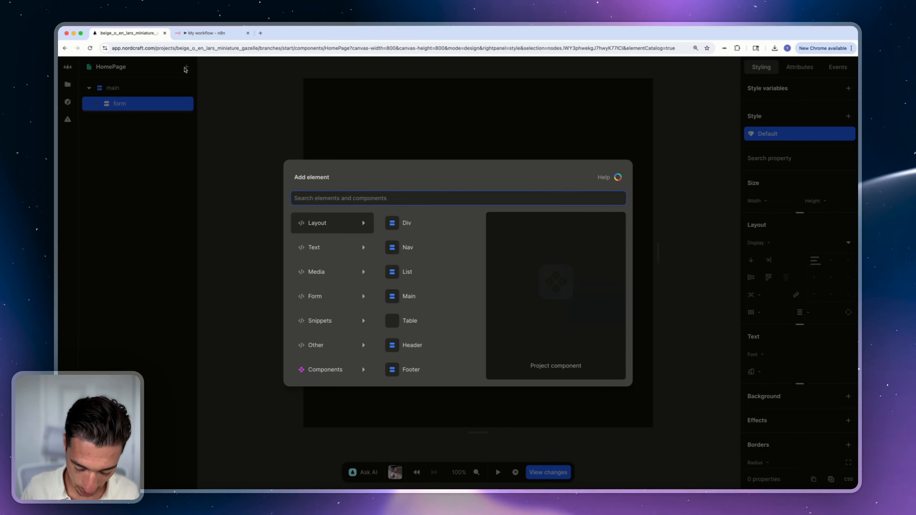
type("te")
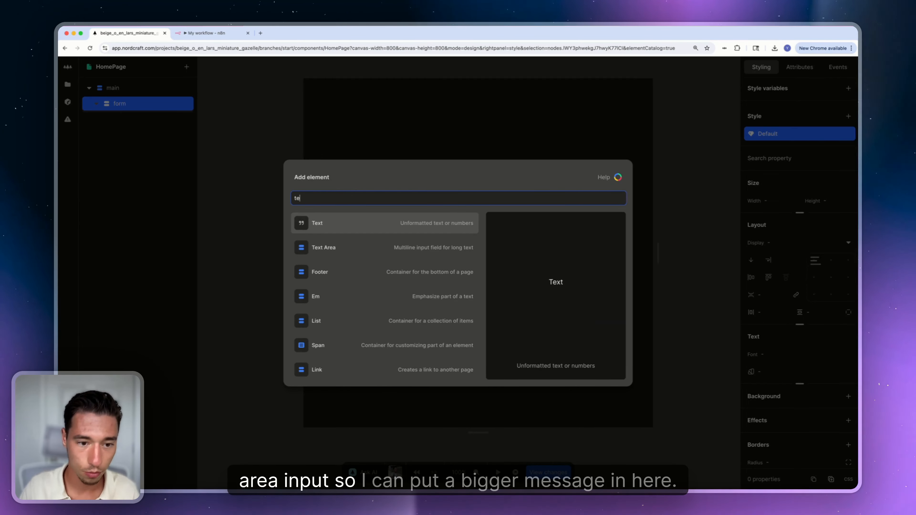
left_click(337, 247)
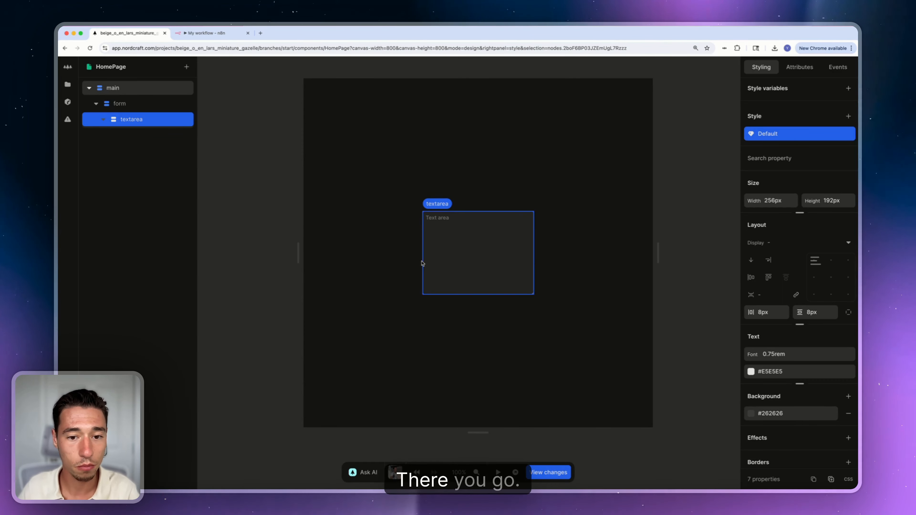
left_click(144, 103)
left_click(186, 66)
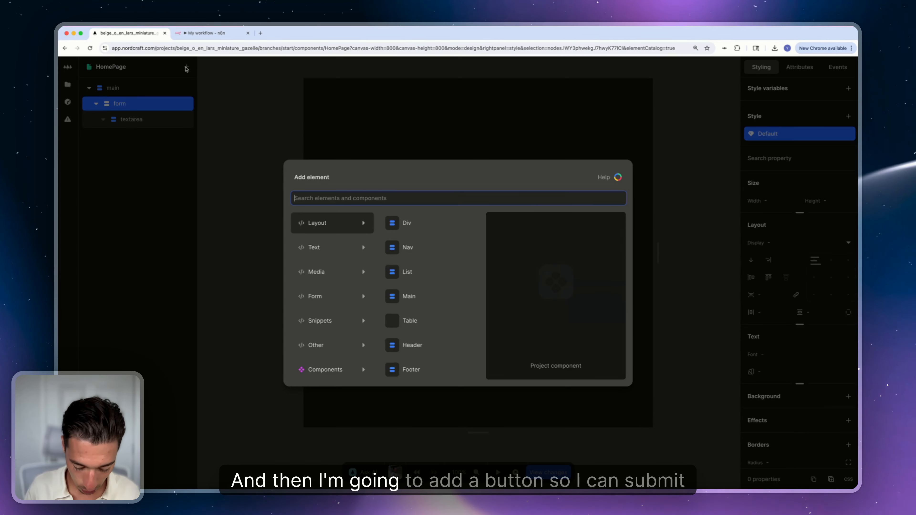
type("bu")
left_click(321, 224)
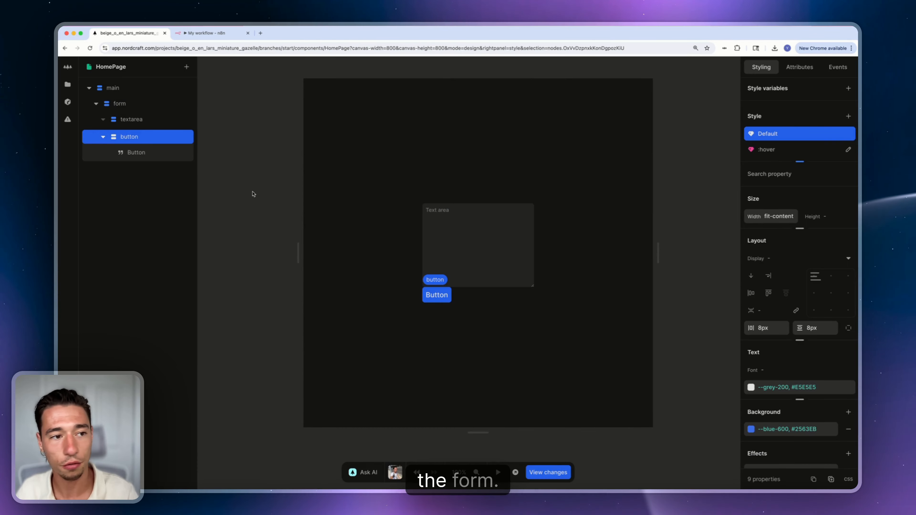
Step: Wrap the form in a Div and add a second Text Area inside that div, below the form
left_click(144, 103)
right_click(143, 105)
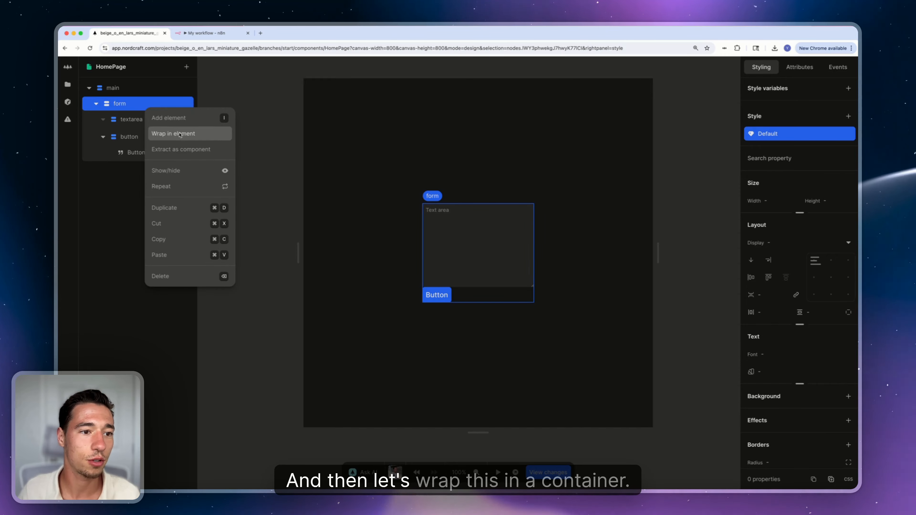
left_click(162, 133)
left_click(402, 223)
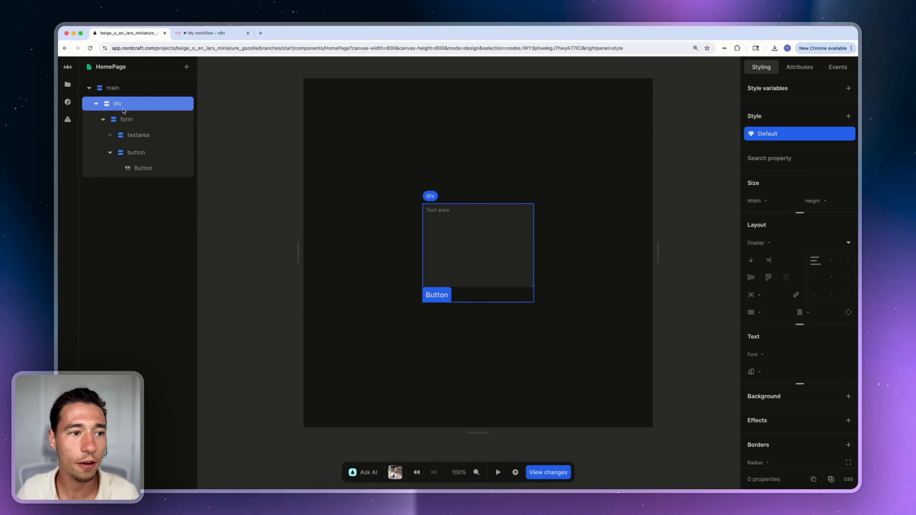
left_click(186, 67)
type("text")
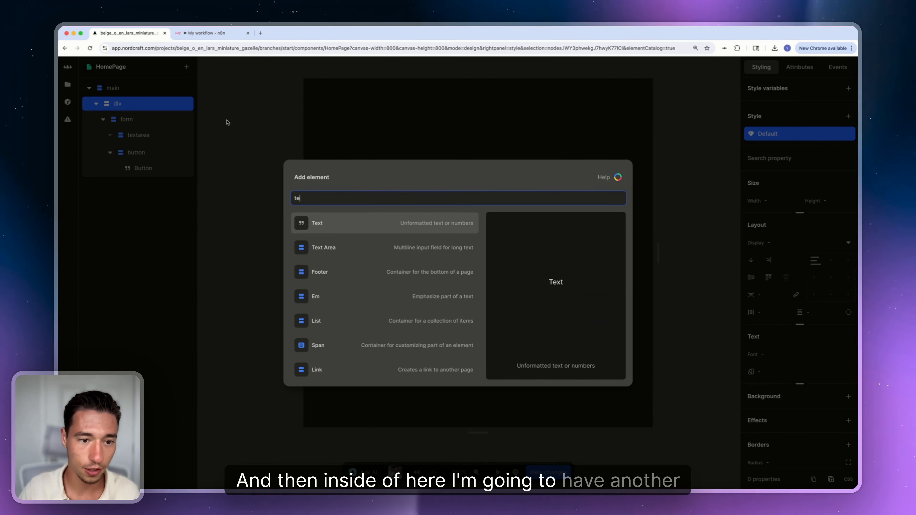
left_click(396, 242)
left_click(573, 276)
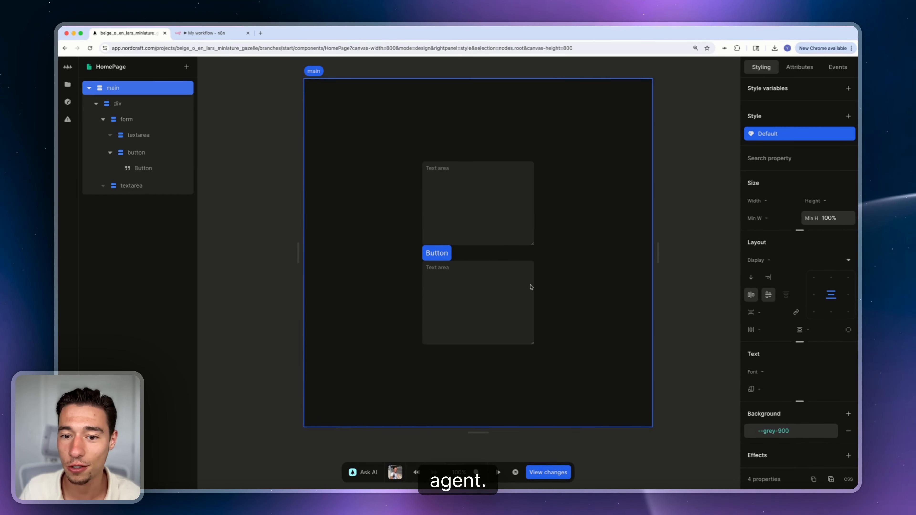
left_click(512, 291)
left_click(497, 255)
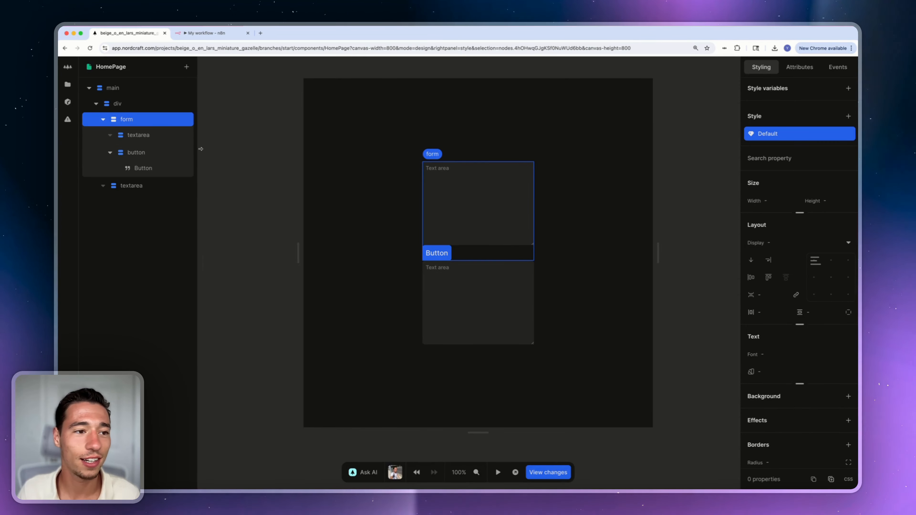
left_click(506, 224)
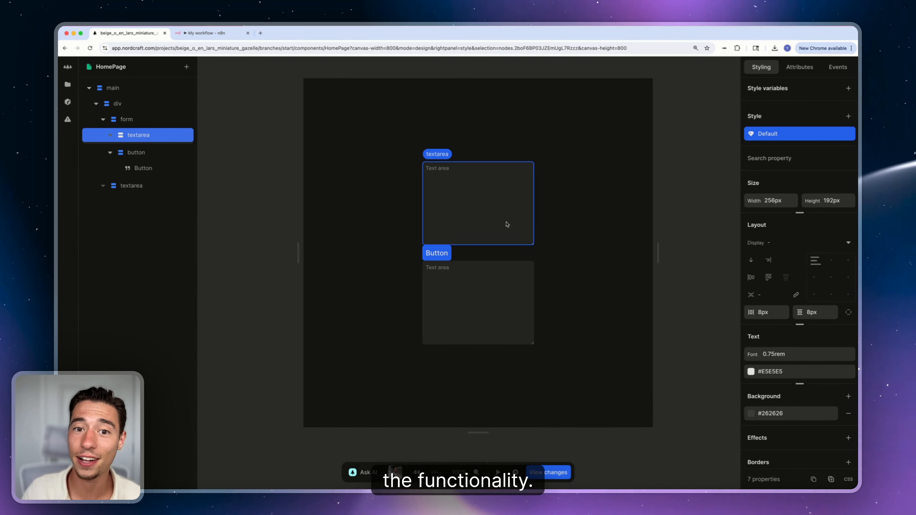
scroll(838, 328, "down", 5)
scroll(818, 324, "up", 5)
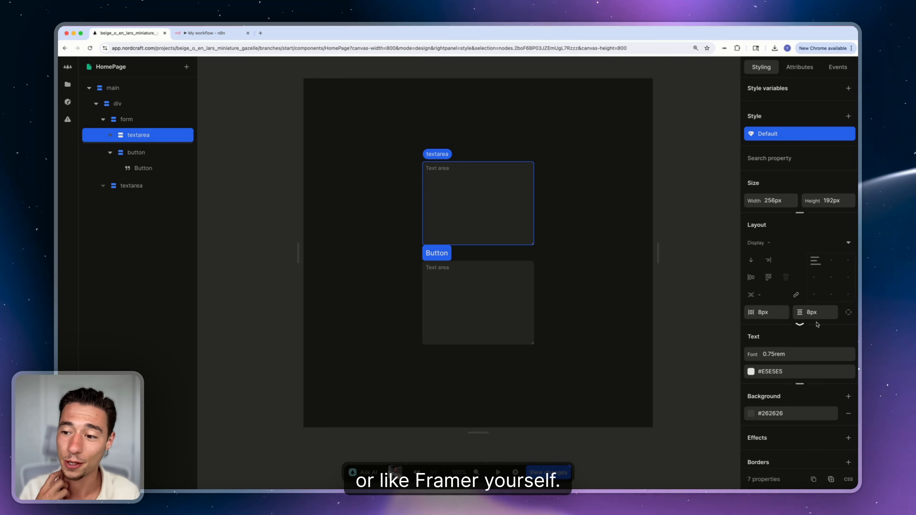
left_click(495, 253)
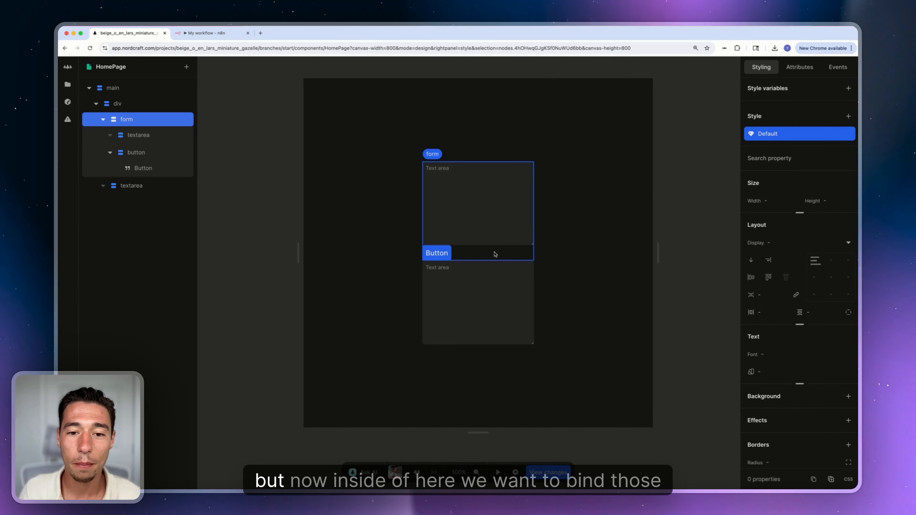
left_click(554, 256)
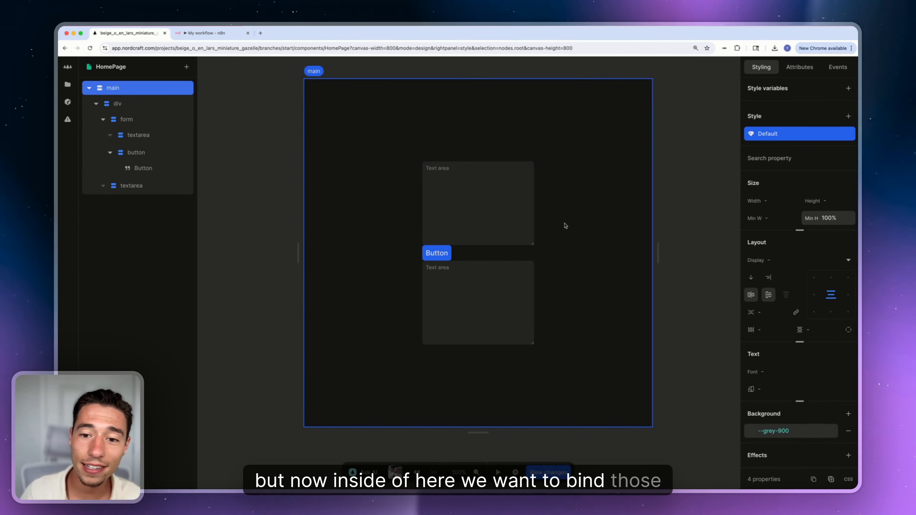
left_click(490, 239)
left_click(489, 301)
left_click(500, 242)
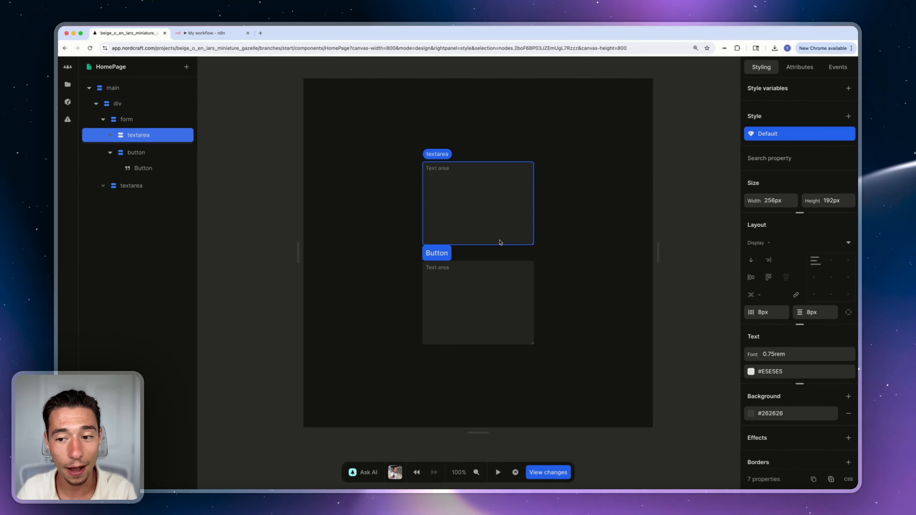
Step: Create a page variable named "prompt" with an empty initial value
left_click(709, 167)
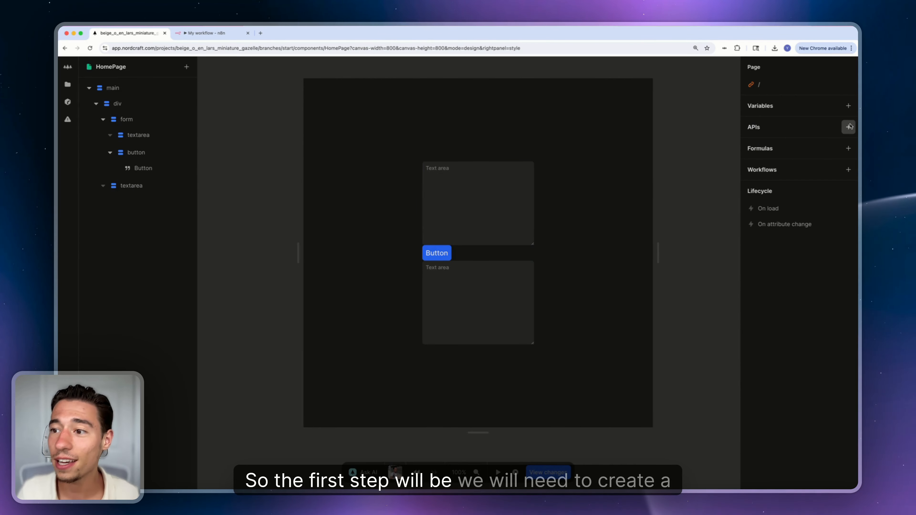
left_click(848, 106)
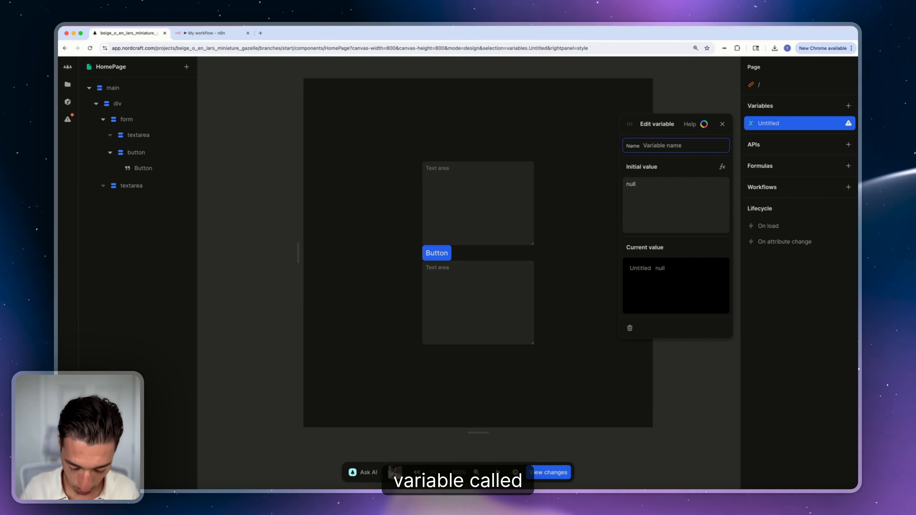
type("prompt")
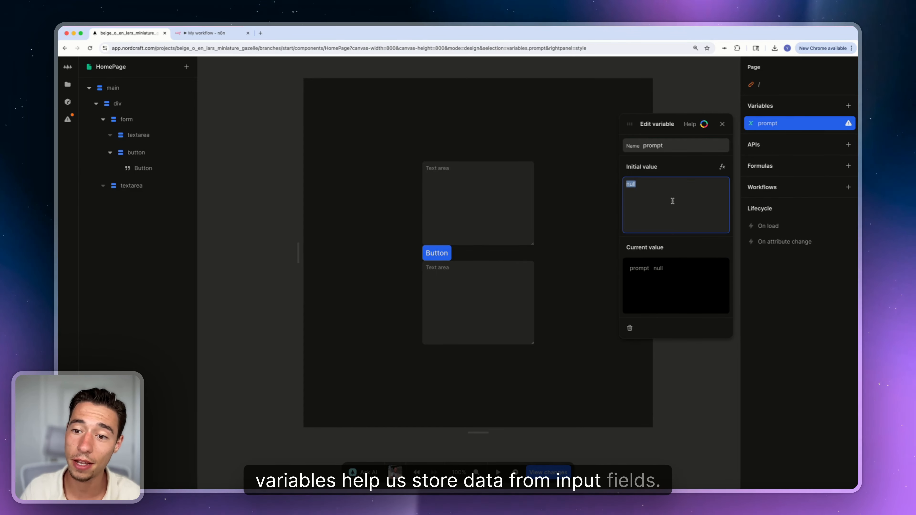
left_click(722, 123)
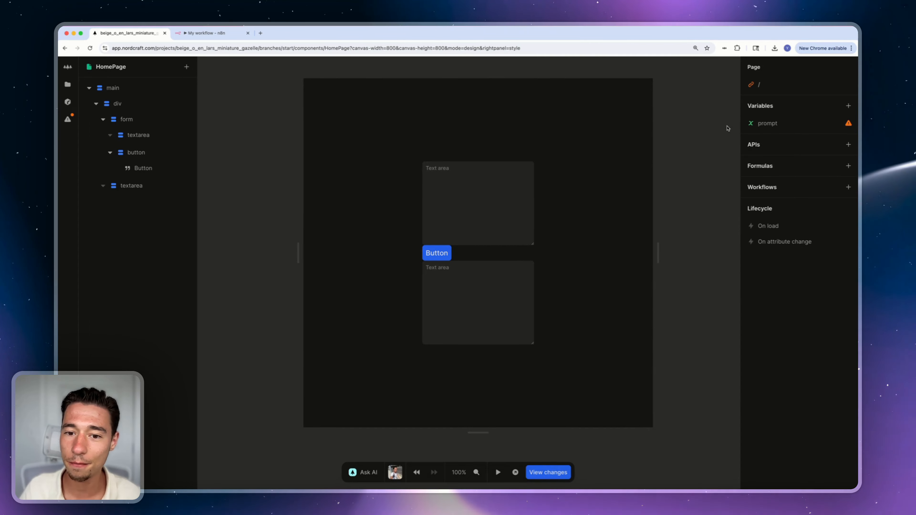
Step: Bind the form's text area to the prompt variable
left_click(512, 222)
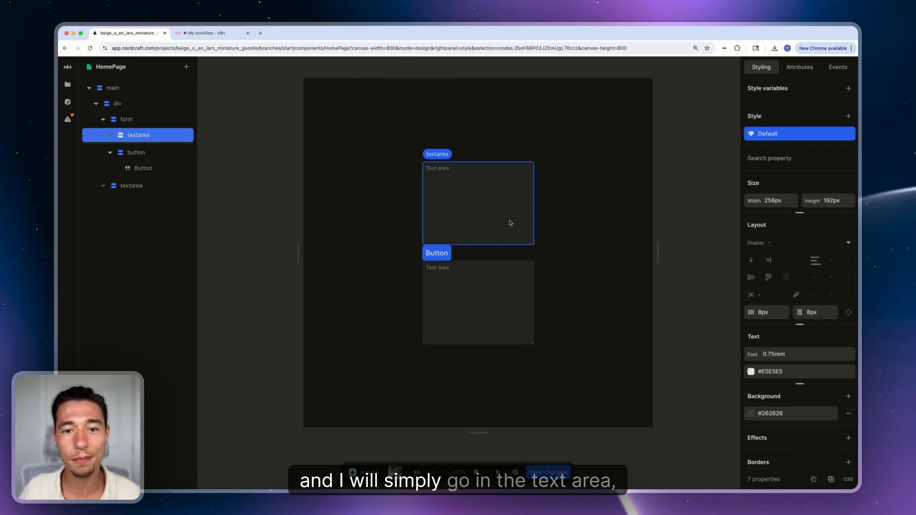
left_click(798, 68)
left_click(774, 130)
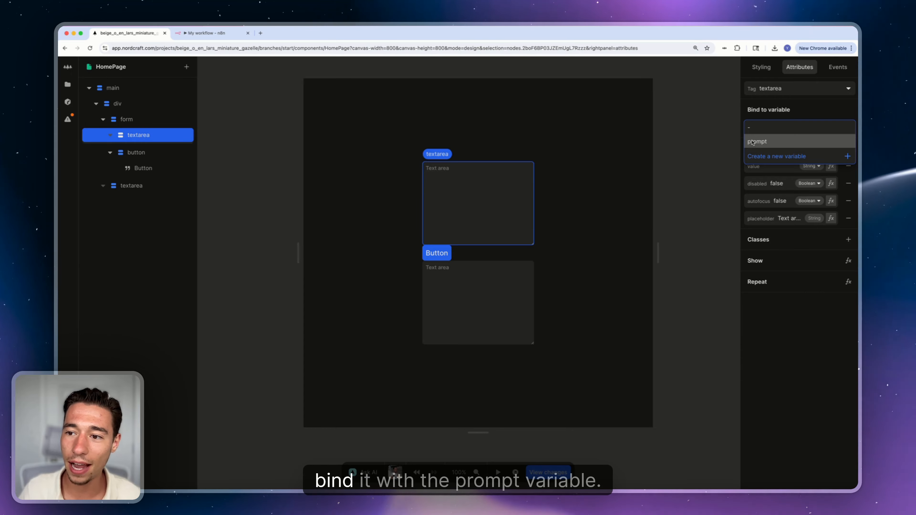
left_click(764, 142)
Step: Test the app by entering "Who are u?" in the form's text area, and check the prompt variable's current value
left_click(497, 473)
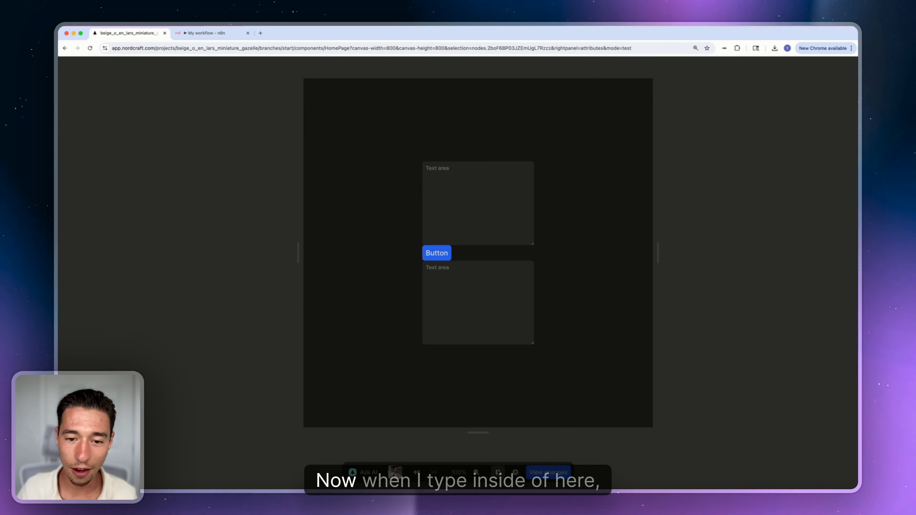
type("W")
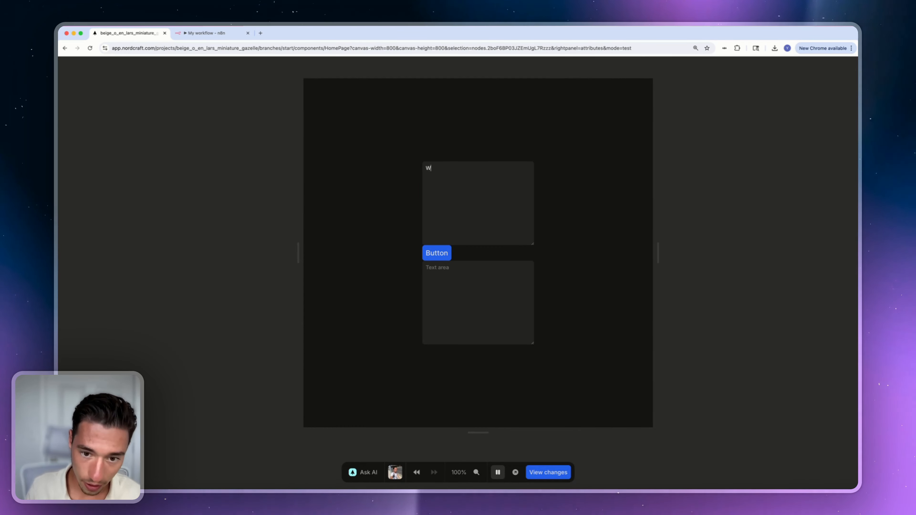
type("Who are u?")
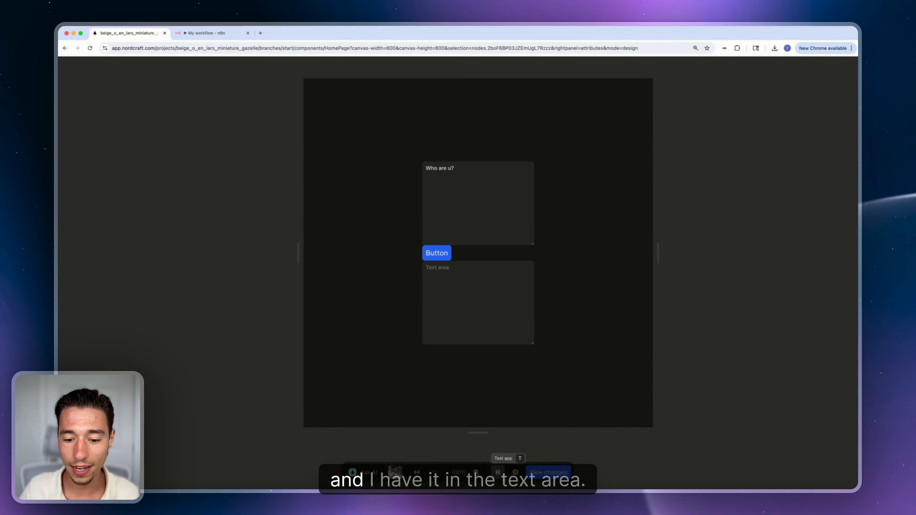
left_click(498, 472)
key("Escape")
left_click(759, 124)
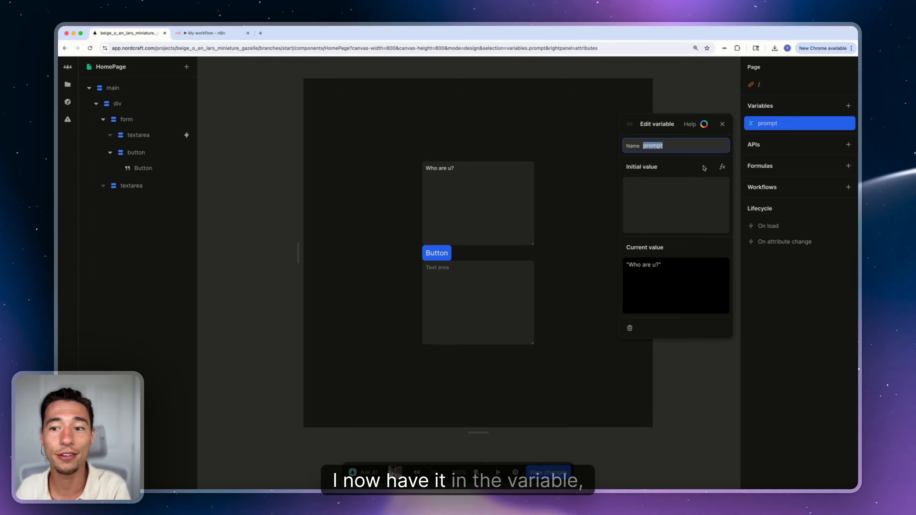
left_click(722, 124)
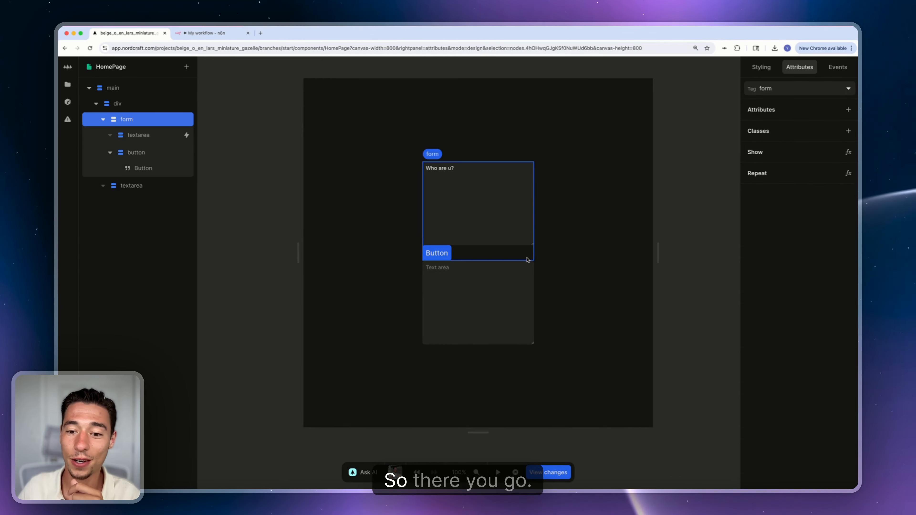
Step: Add a new API to the page from the REST API template
left_click(564, 262)
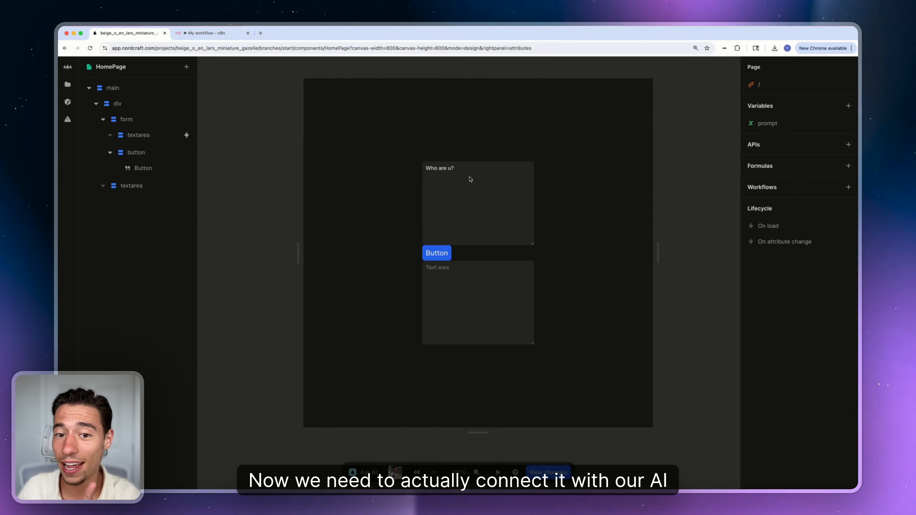
left_click(844, 146)
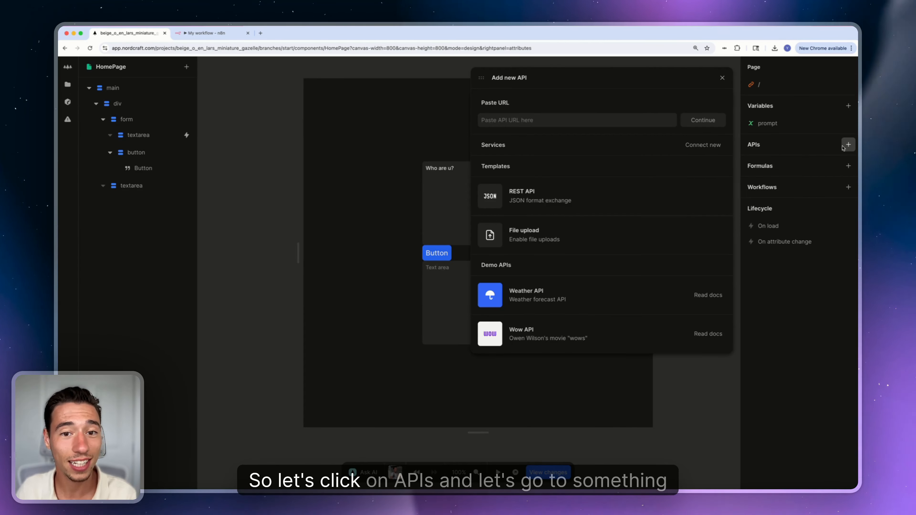
left_click(561, 196)
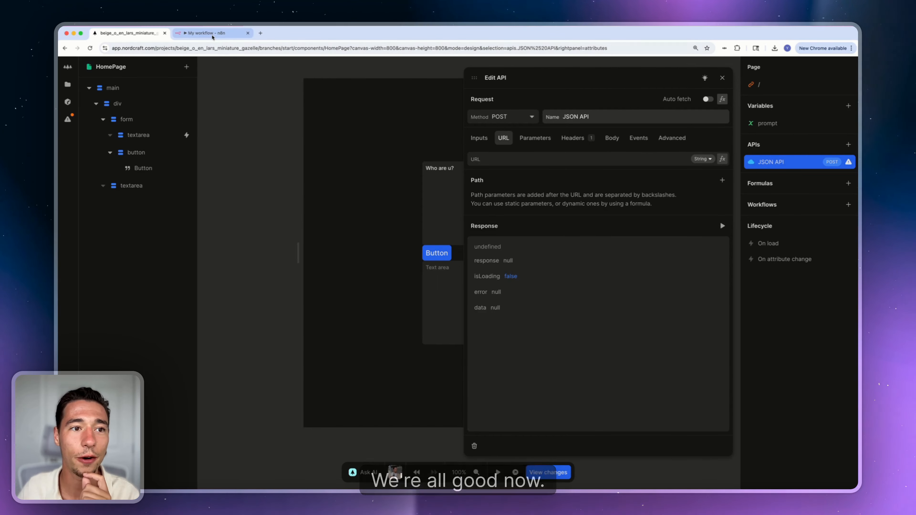
Step: Switch to the n8n workflow and replace the chat trigger with a Webhook trigger node
left_click(211, 34)
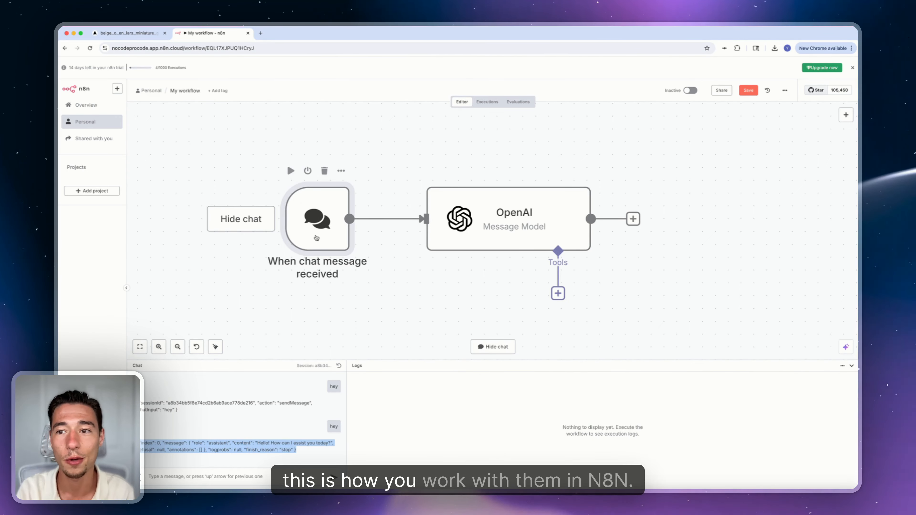
key("Delete")
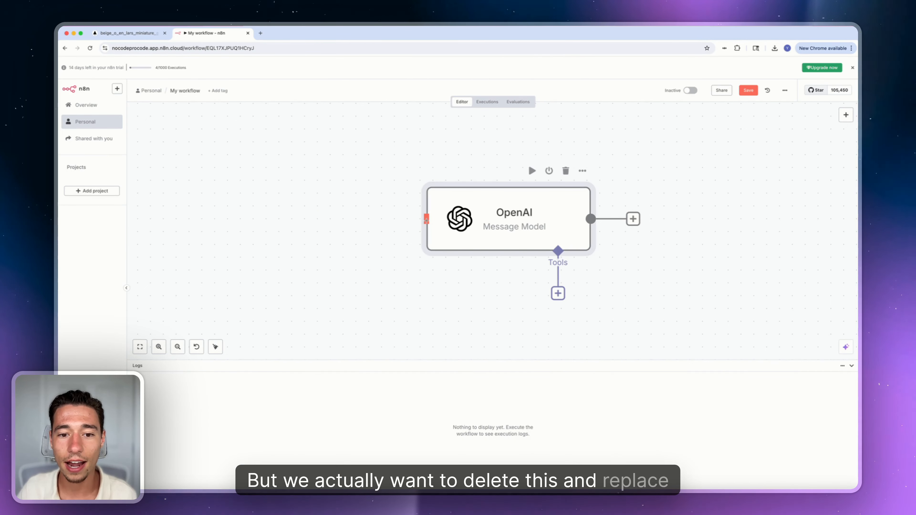
scroll(372, 225, "up", 5)
right_click(373, 231)
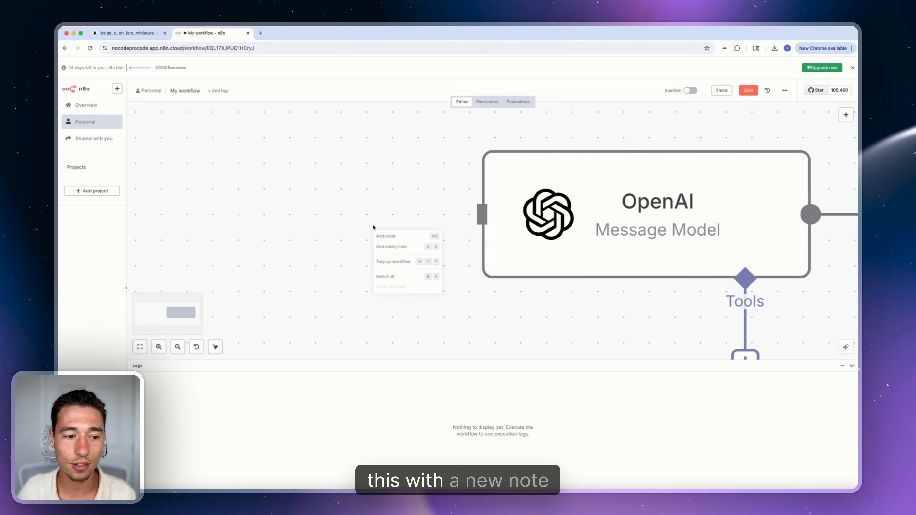
left_click(389, 238)
type("webh")
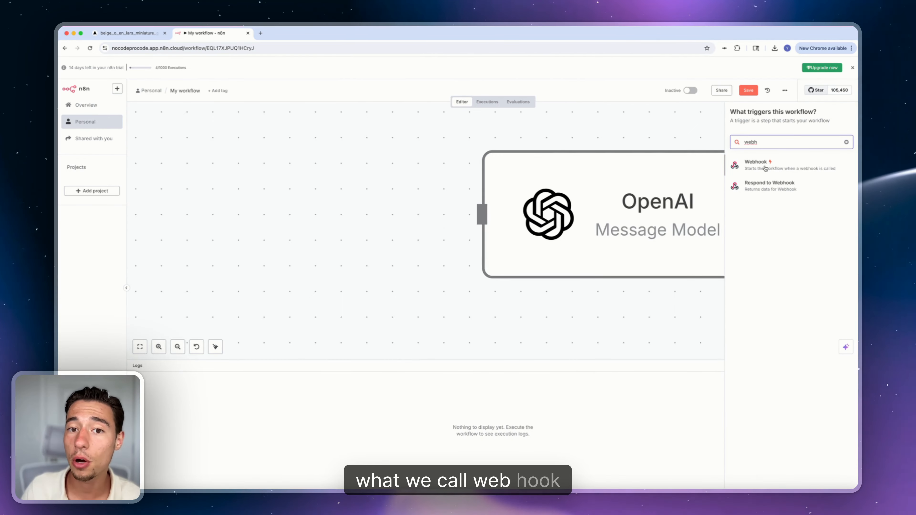
left_click(765, 168)
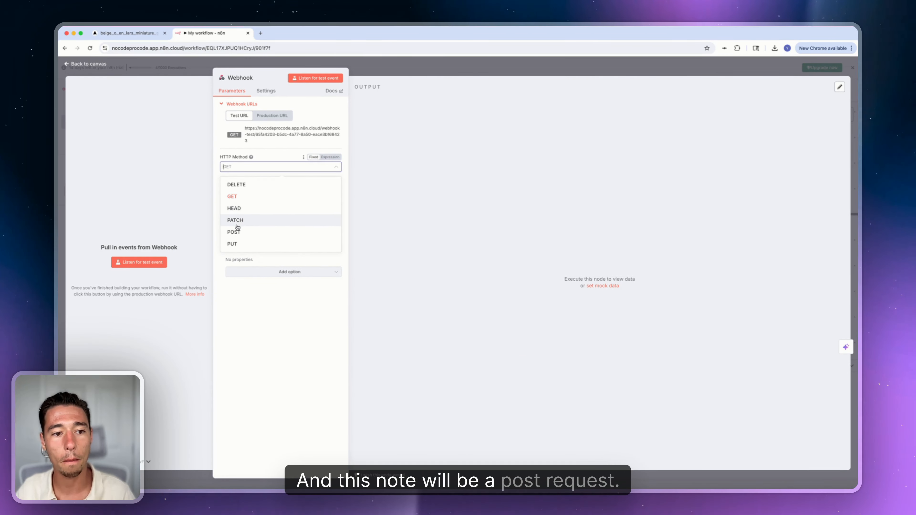
Step: Set the webhook's HTTP method to POST, show its production URL, and make it respond using the 'Respond to Webhook' node
left_click(234, 231)
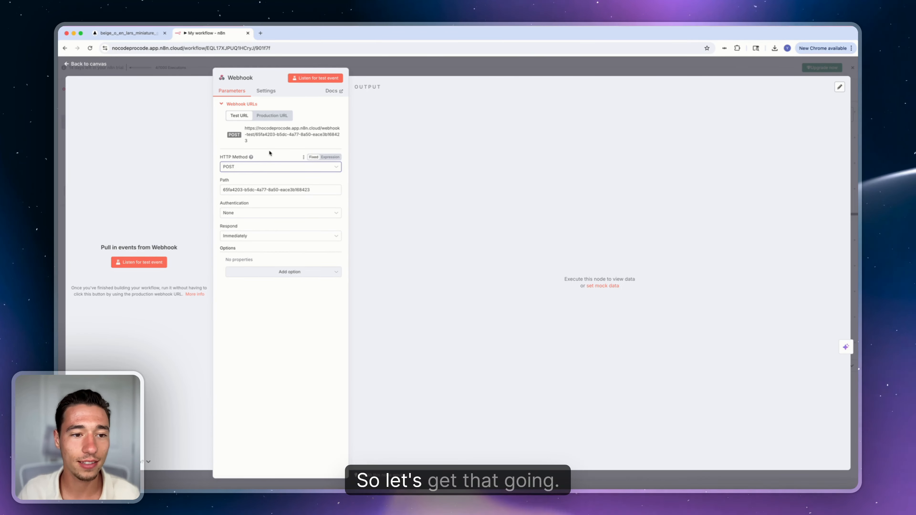
left_click(272, 115)
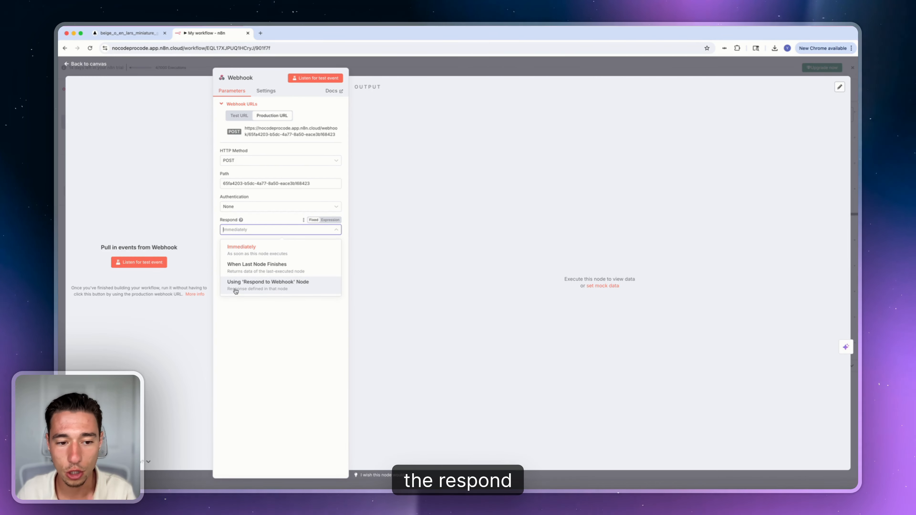
left_click(236, 289)
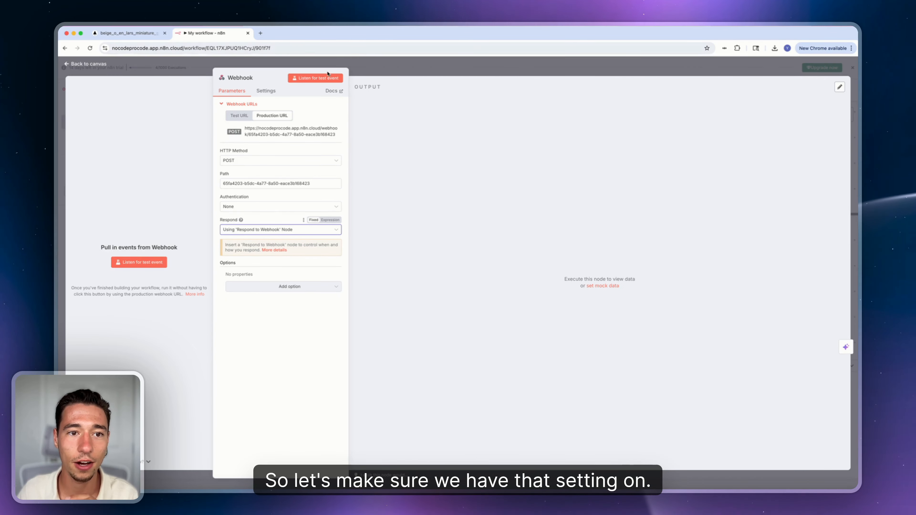
Step: Start listening for a test event on the webhook and copy its test URL
left_click(317, 78)
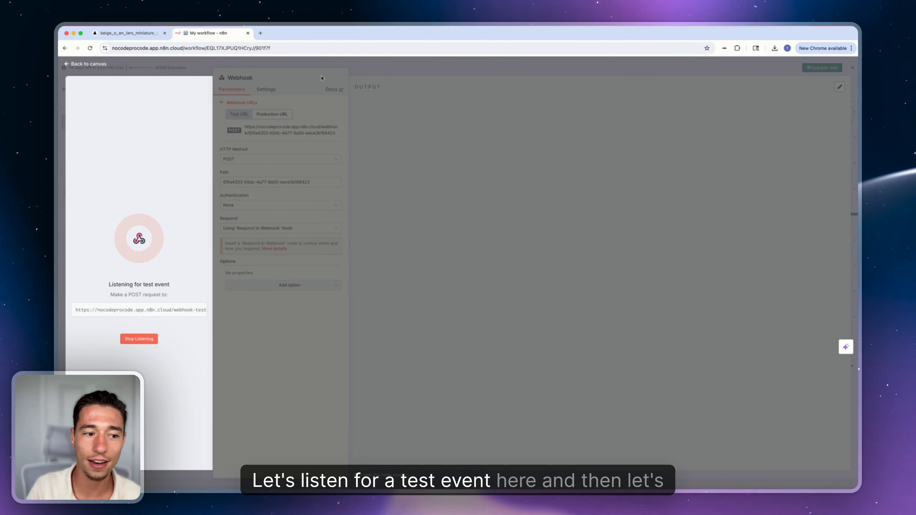
left_click(155, 312)
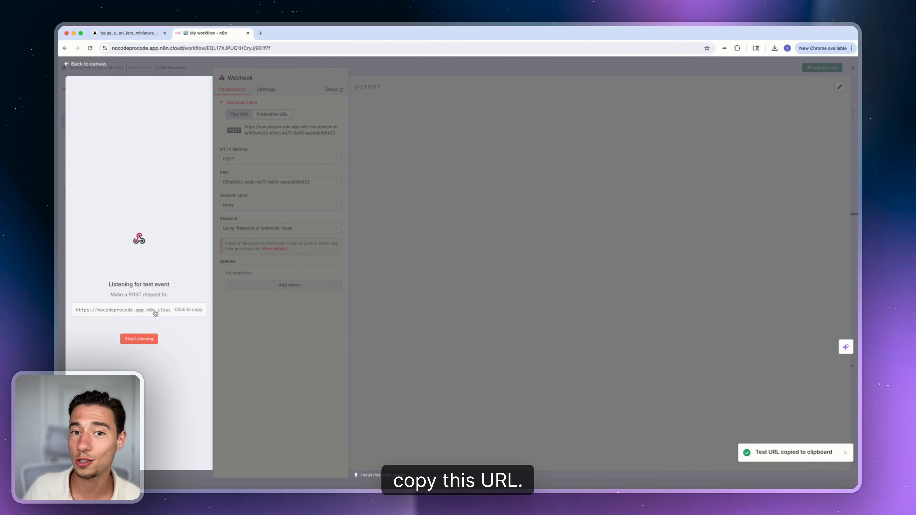
Step: Switch to Nordcraft, rename the API as "n8n Integration" and paste the copied webhook test URL as its URL
left_click(112, 34)
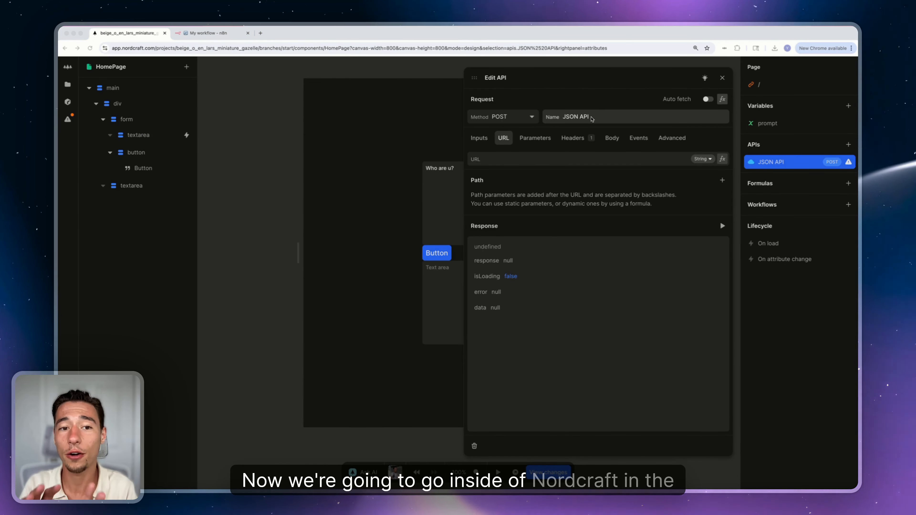
left_click(591, 117)
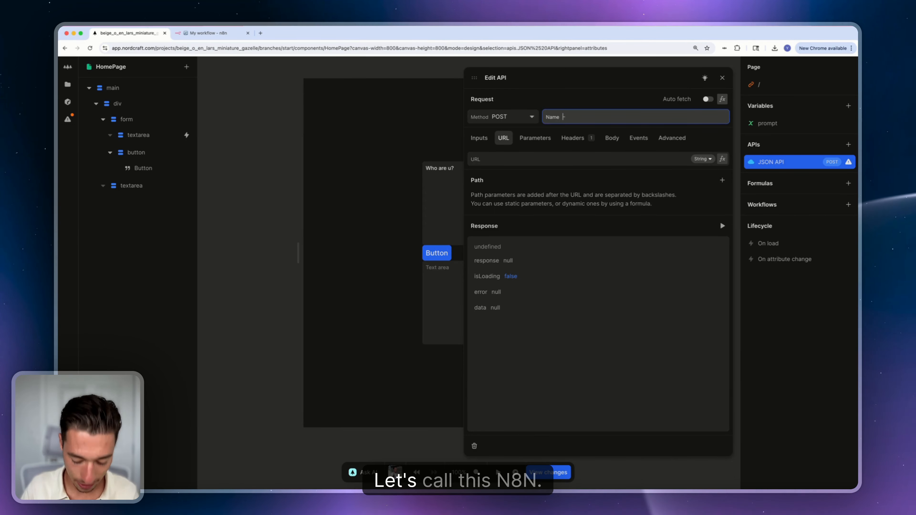
type("n8n")
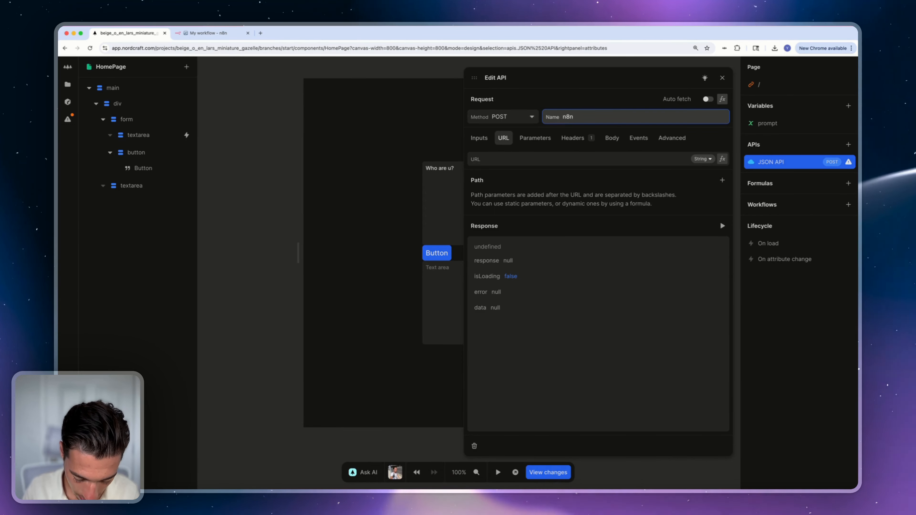
type(" Integration")
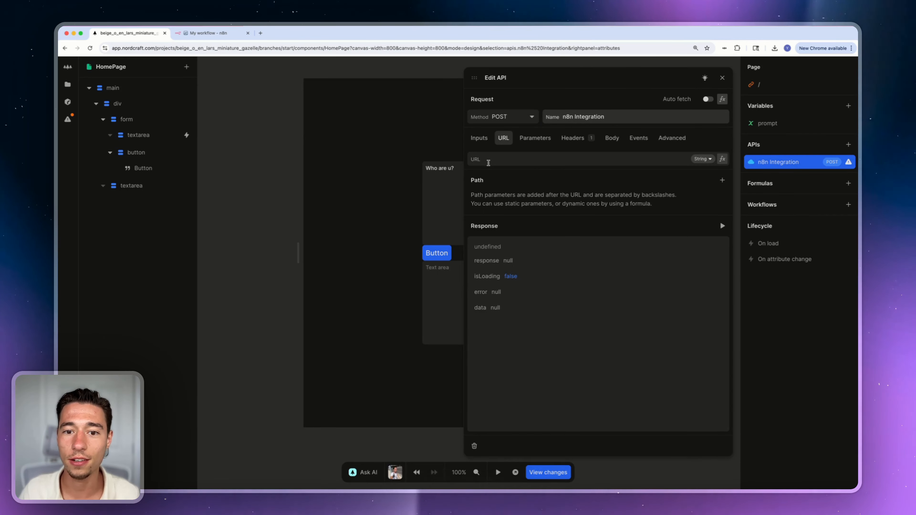
left_click(489, 162)
key("super+v")
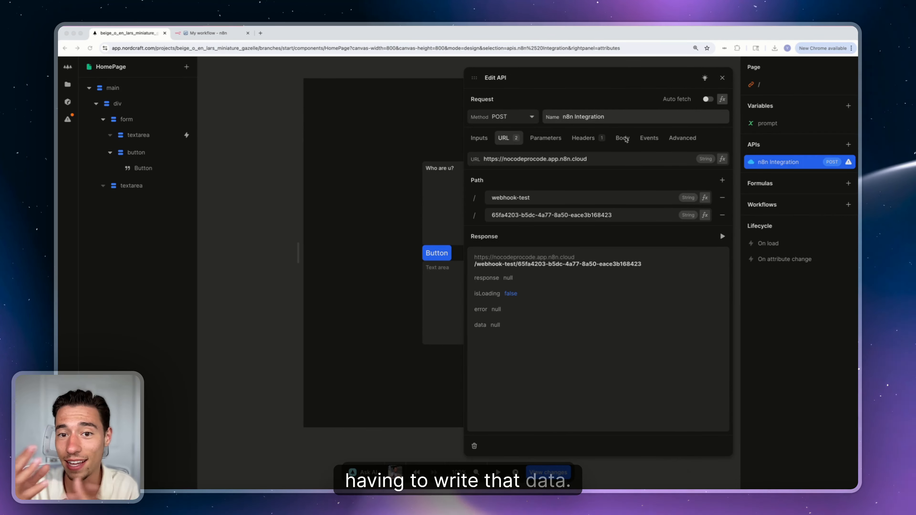
Step: Make the API's request body an Object formula with a key named "prompt"
left_click(626, 141)
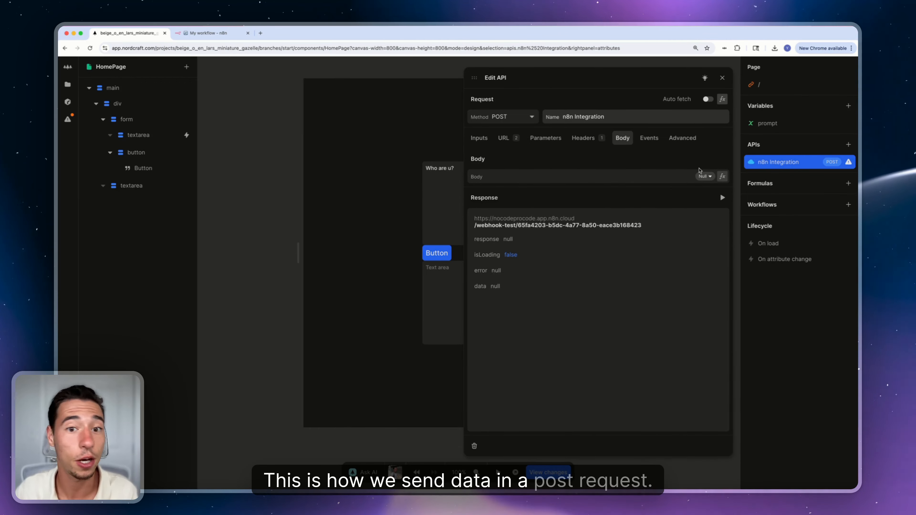
left_click(722, 176)
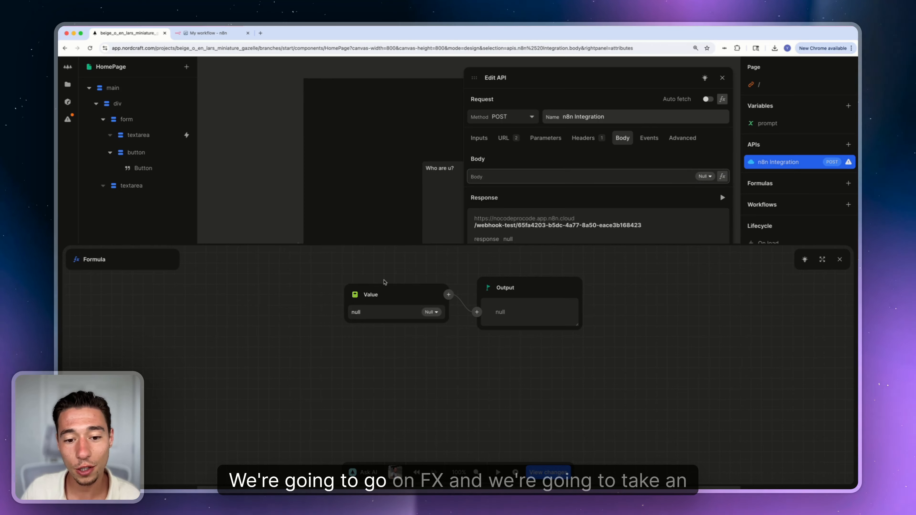
left_click(367, 293)
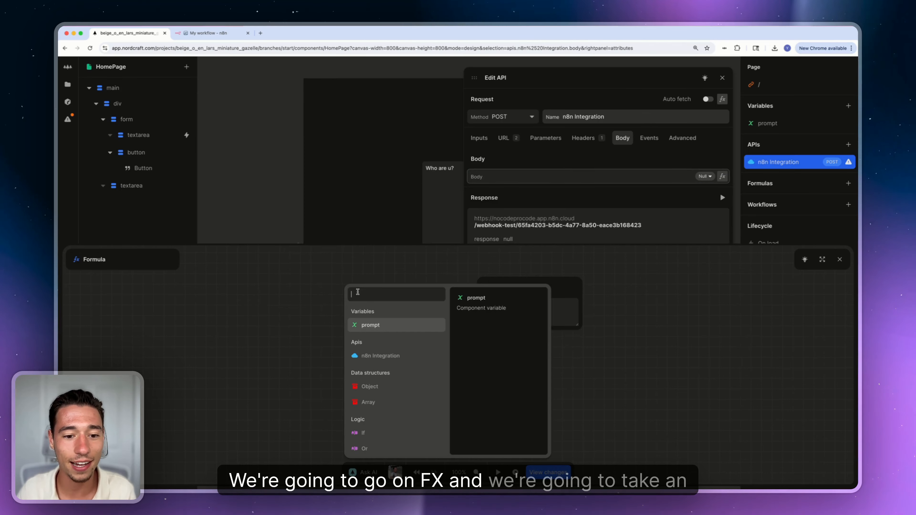
left_click(371, 392)
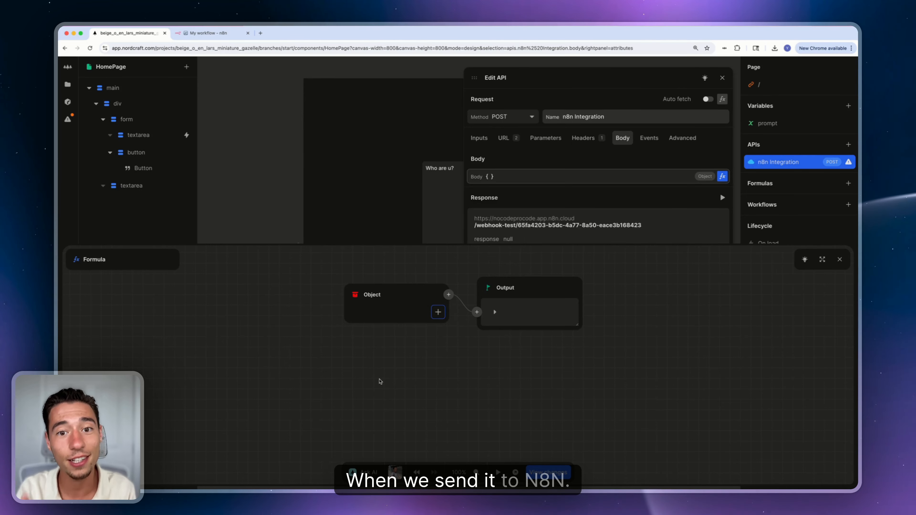
left_click(438, 312)
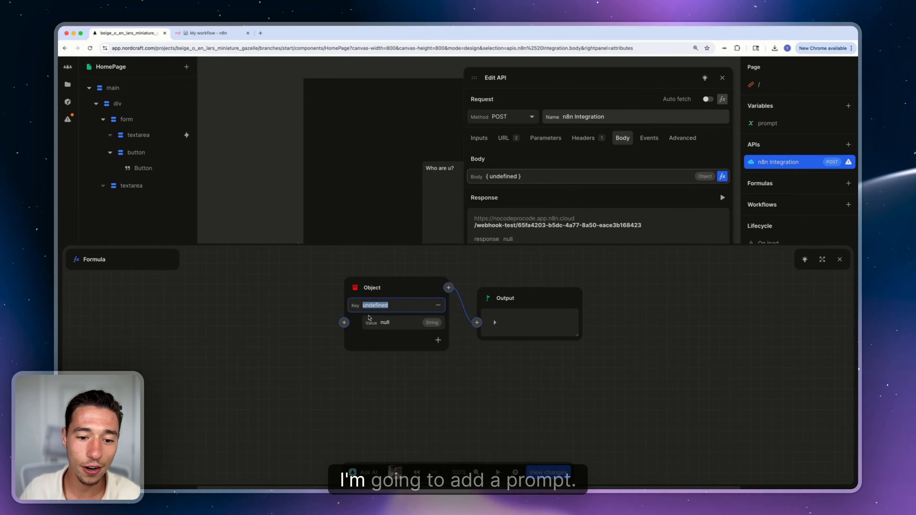
type("prompt")
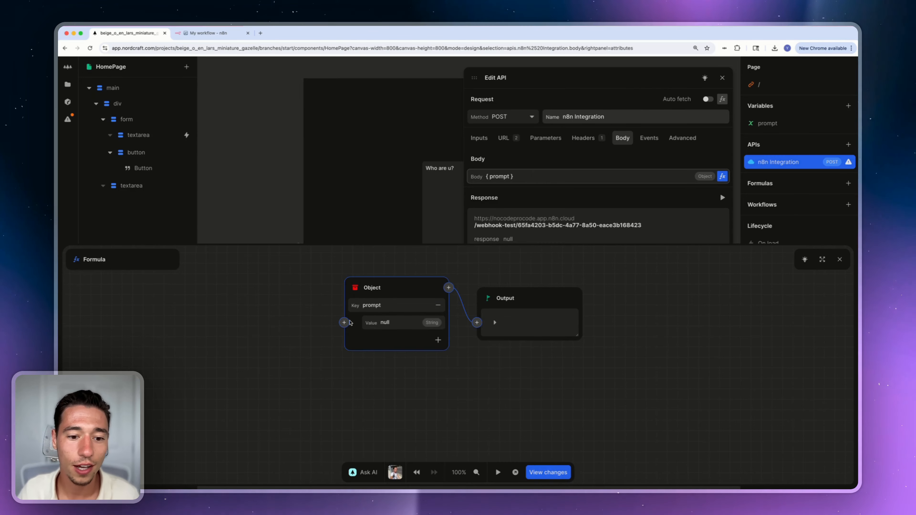
Step: Bind the prompt key's value to the prompt variable, inspect the formula output, and send a test request
left_click(345, 322)
left_click(321, 346)
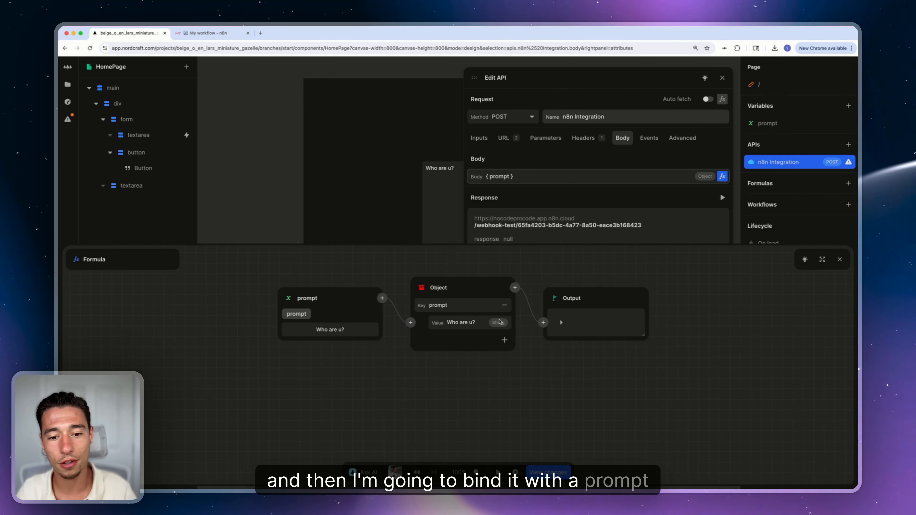
left_click(561, 323)
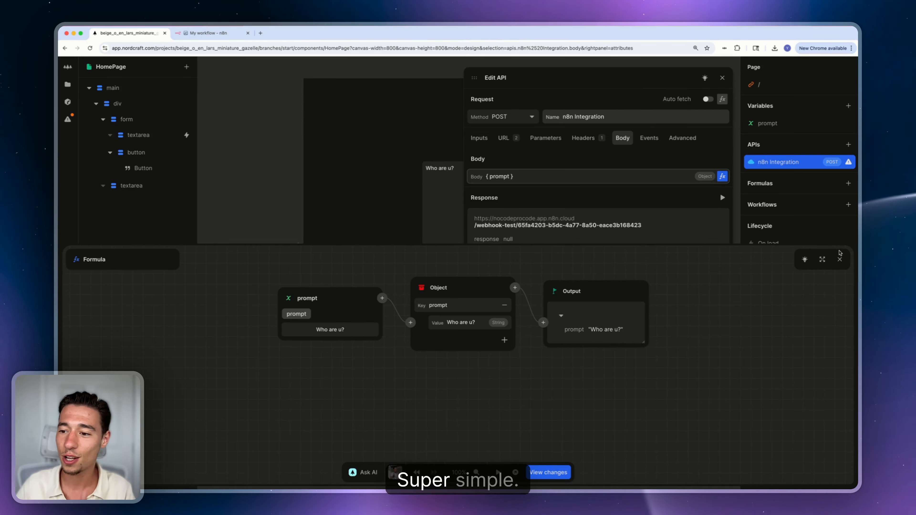
left_click(840, 259)
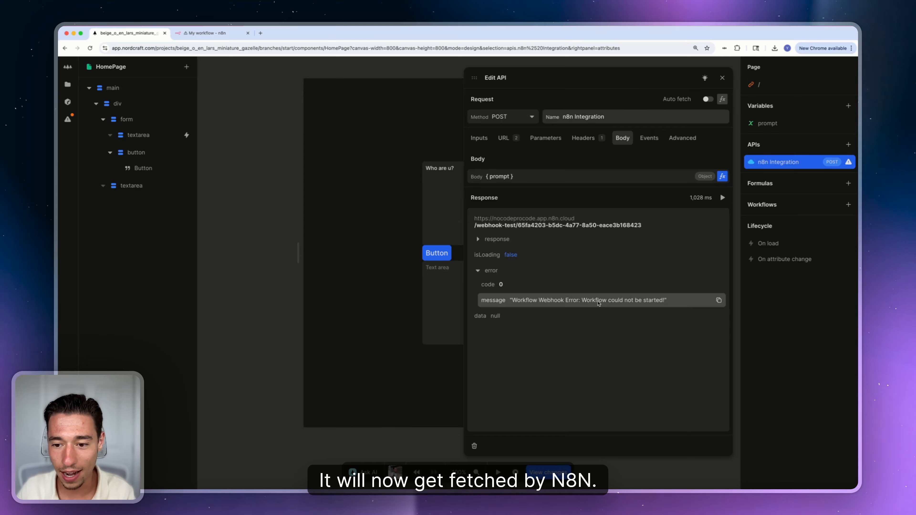
Step: Return to the n8n workflow and add a Respond to Webhook node after the OpenAI node
key("ctrl+Tab")
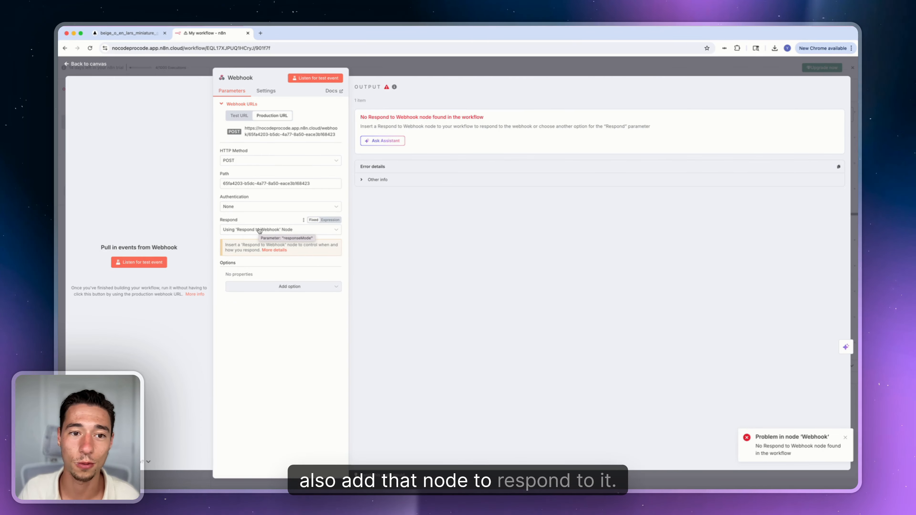
left_click(409, 72)
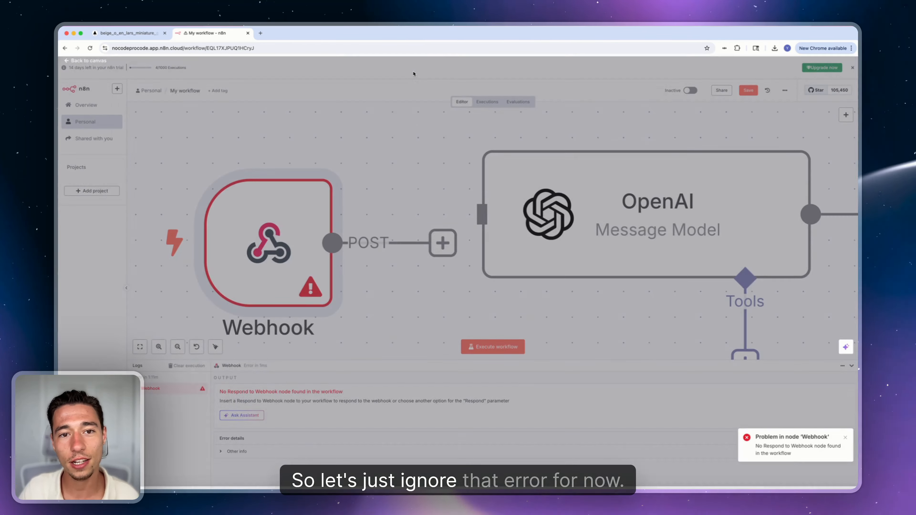
scroll(388, 196, "right", 10)
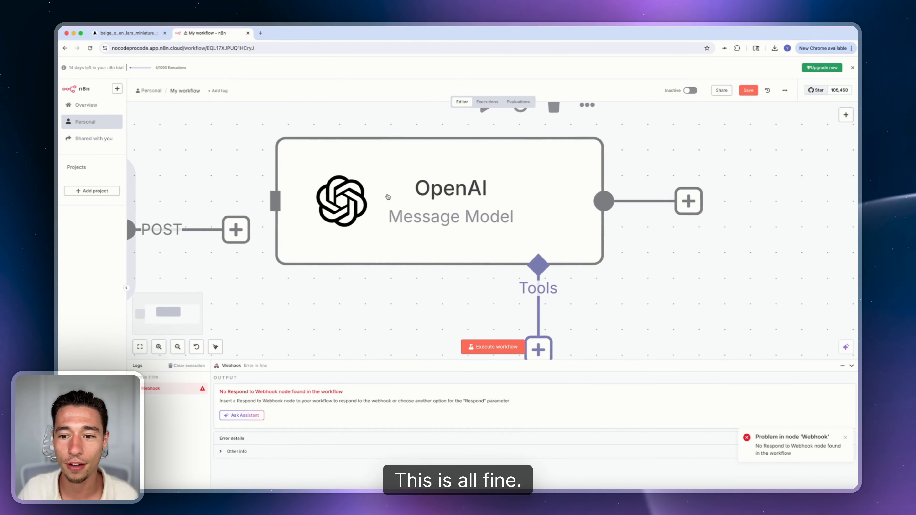
scroll(387, 197, "right", 3)
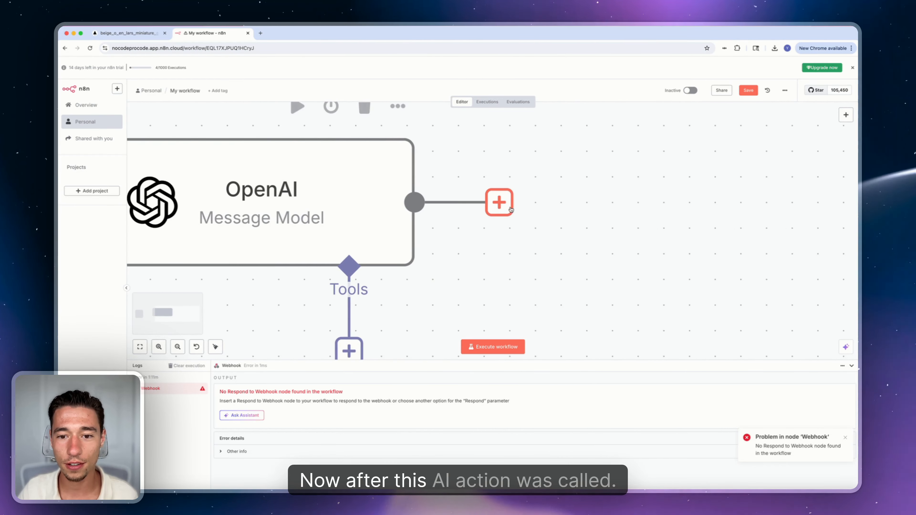
left_click(511, 209)
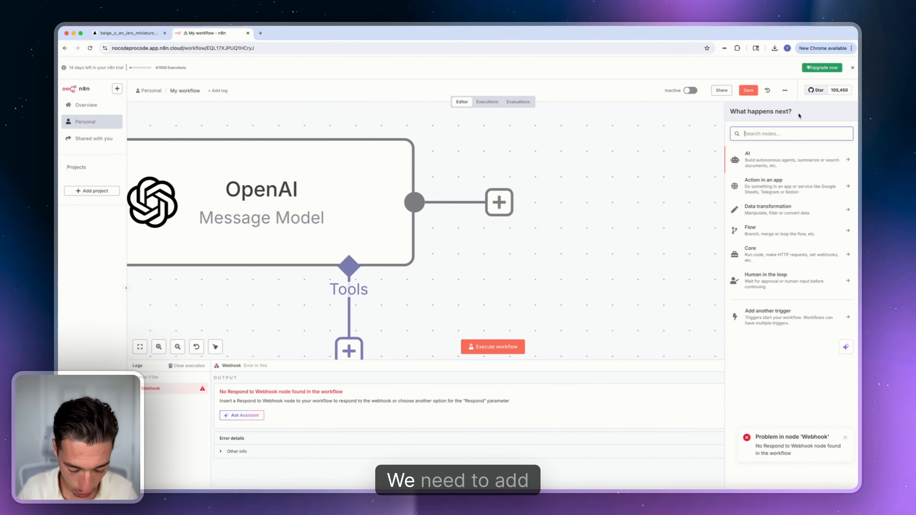
type("web")
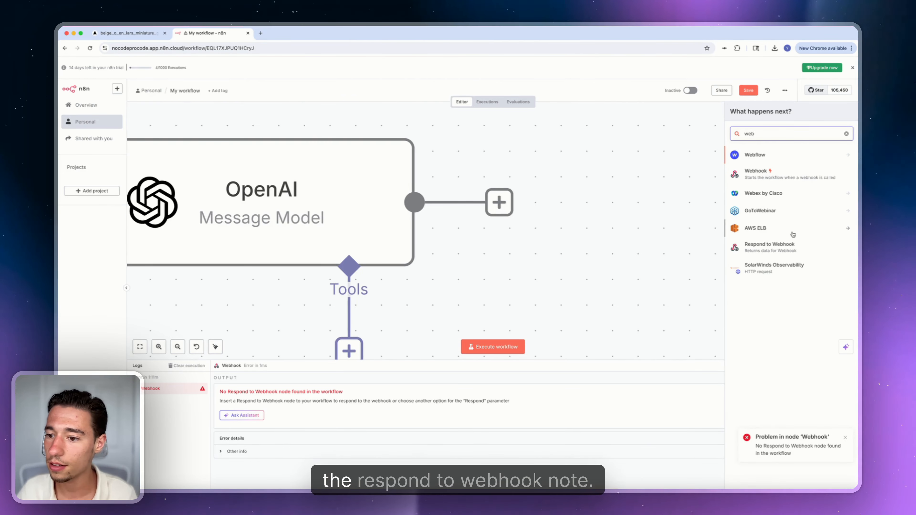
left_click(778, 248)
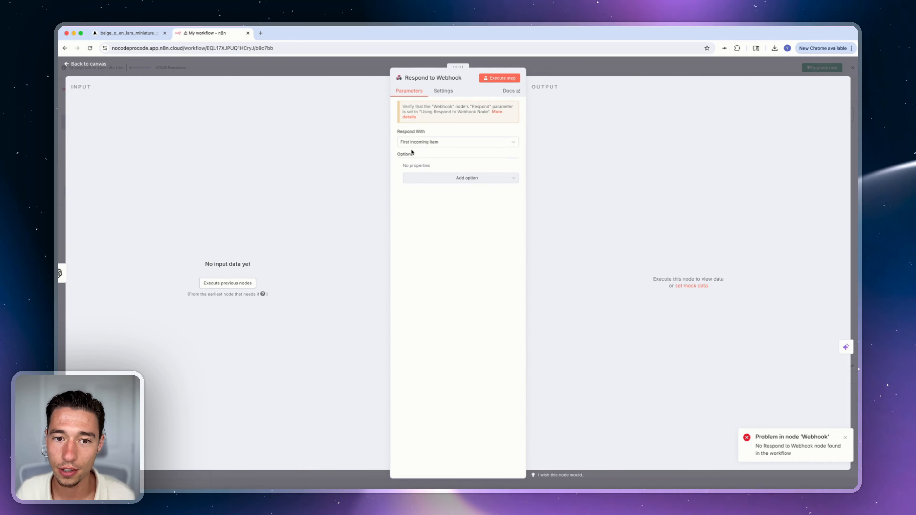
Step: Set the Respond to Webhook node to reply with Text, enter "hey!" as the response body, and execute the step
left_click(422, 143)
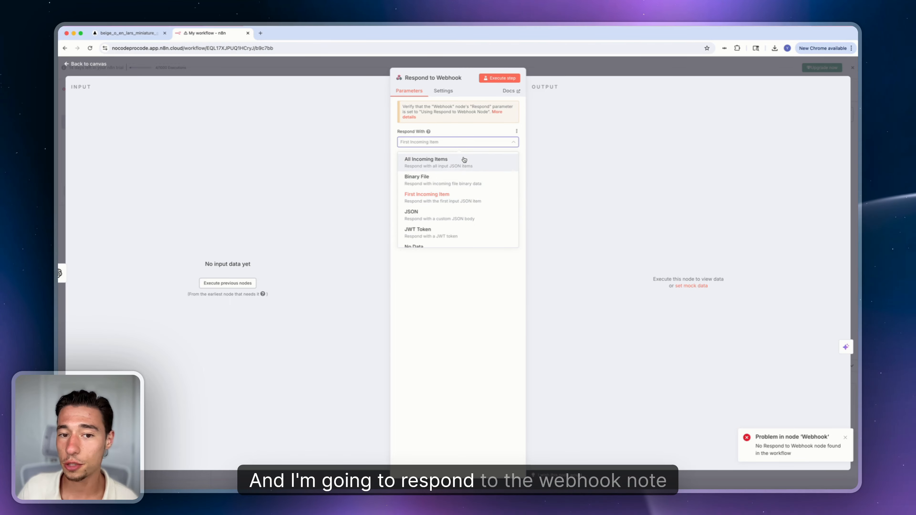
scroll(430, 208, "down", 3)
left_click(426, 221)
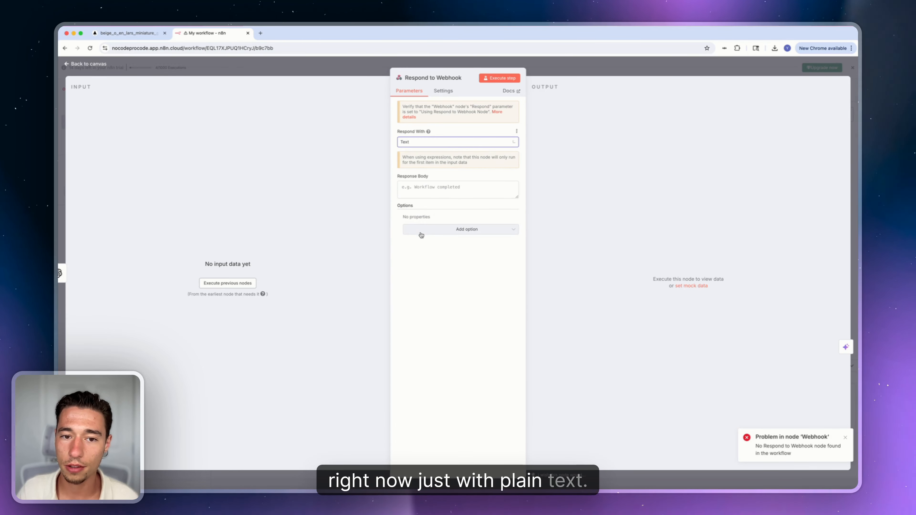
left_click(433, 189)
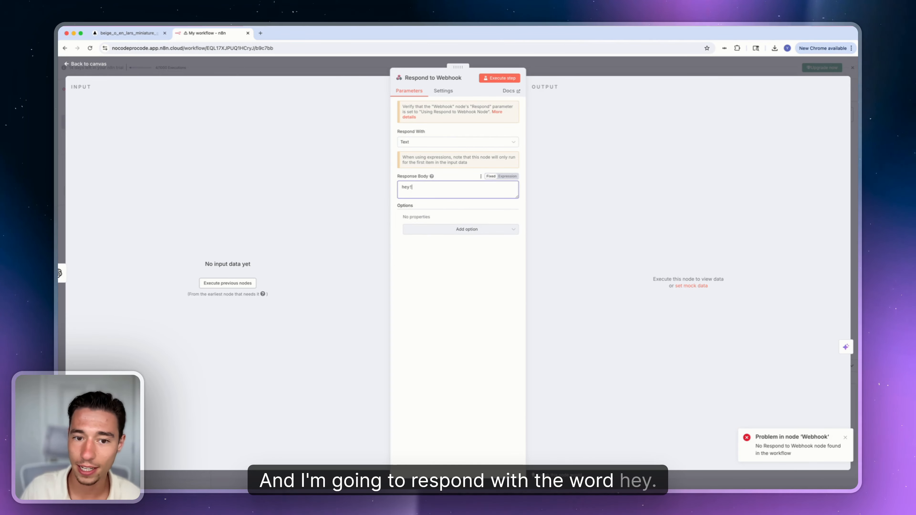
left_click(503, 80)
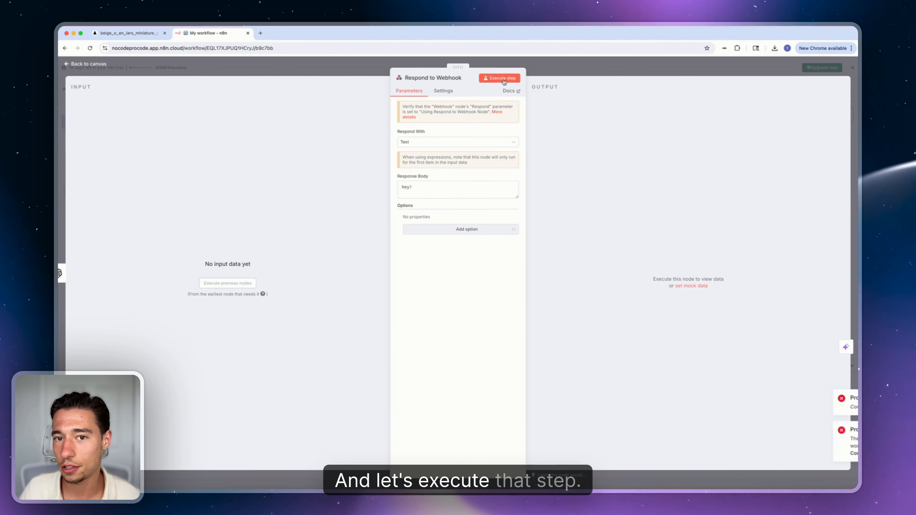
Step: Close the Respond to Webhook node and execute the workflow from the Webhook trigger
left_click(786, 68)
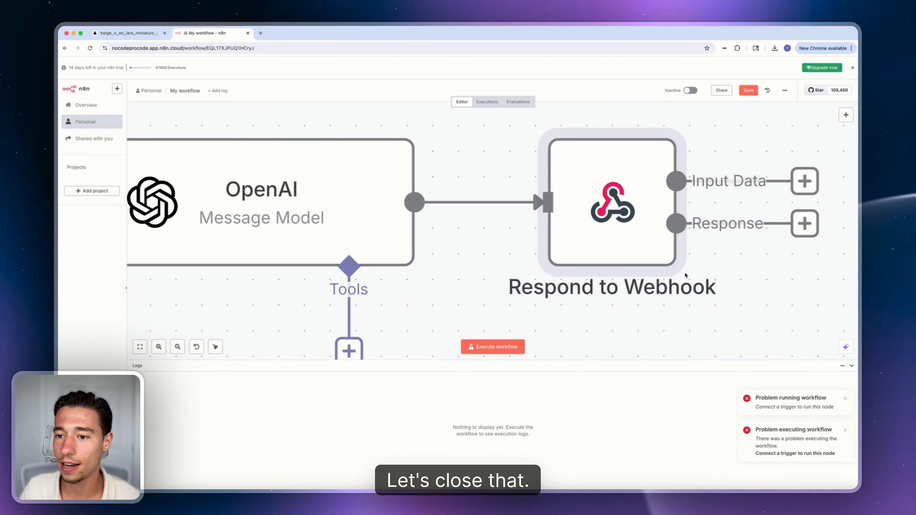
scroll(685, 275, "down", 5)
scroll(685, 275, "up", 5)
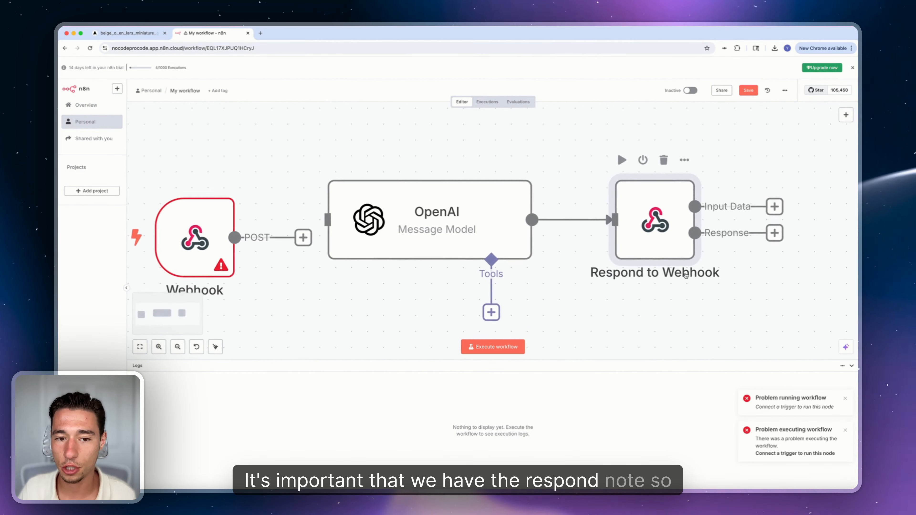
scroll(685, 275, "left", 1)
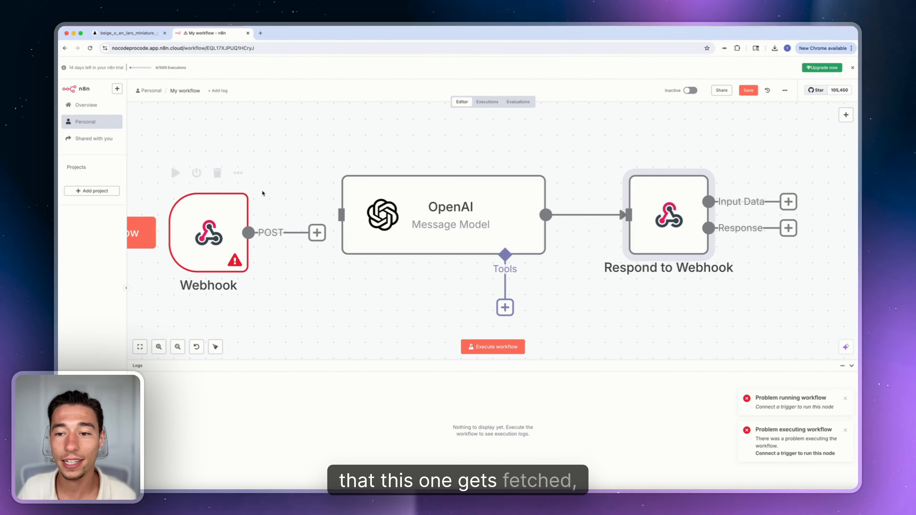
scroll(263, 193, "left", 5)
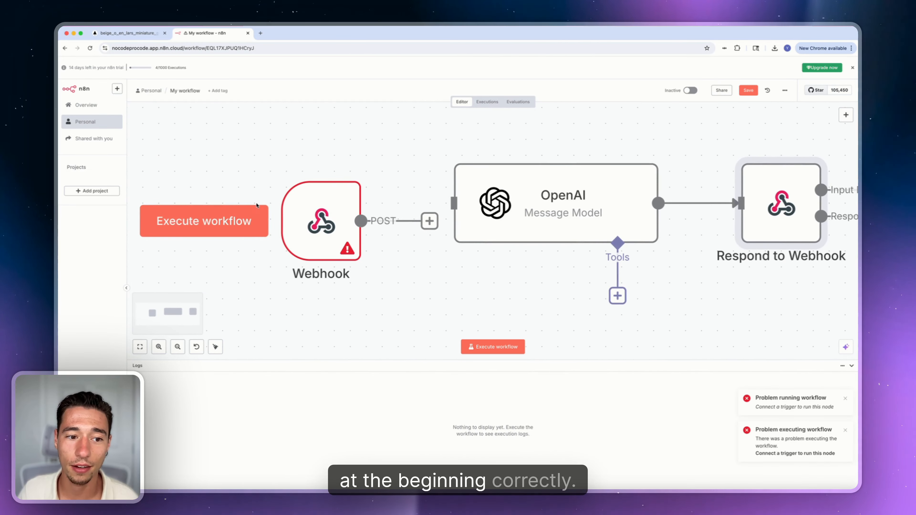
left_click(213, 220)
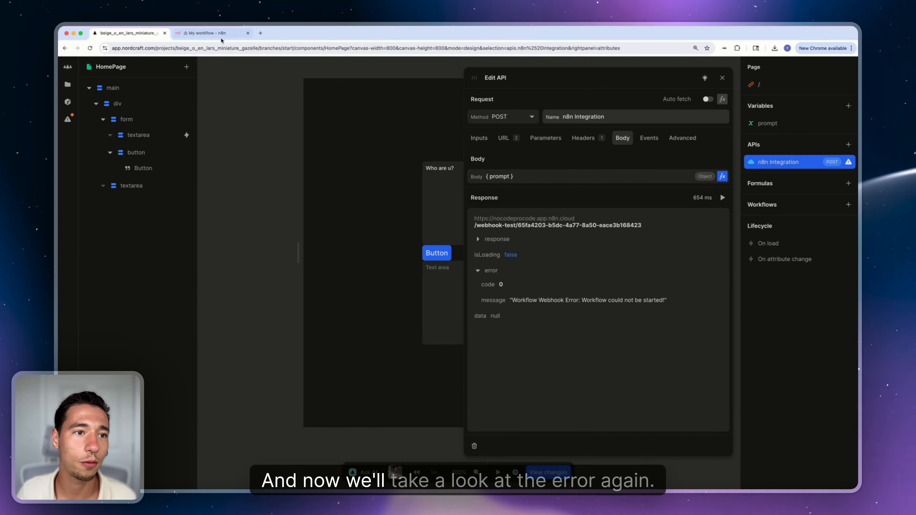
Step: Open the n8n workflow's Webhook node and set its Respond option to Immediately
left_click(209, 33)
double_click(328, 223)
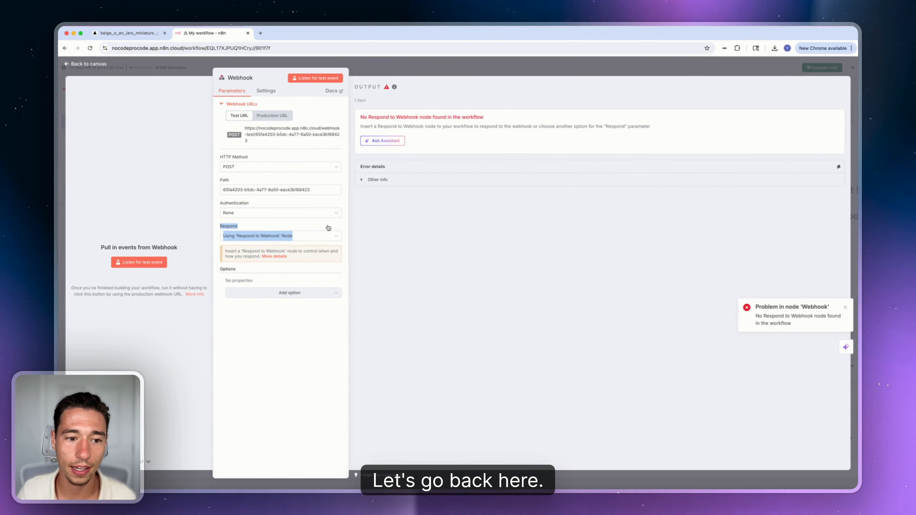
left_click(288, 240)
left_click(262, 255)
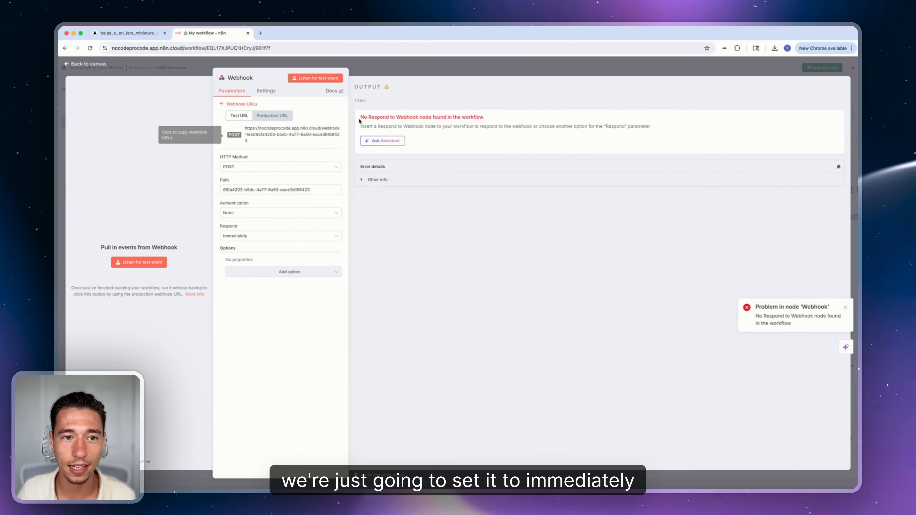
Step: Make the Webhook node listen for a test event and send the n8n Integration API's test request from Nordcraft
left_click(316, 77)
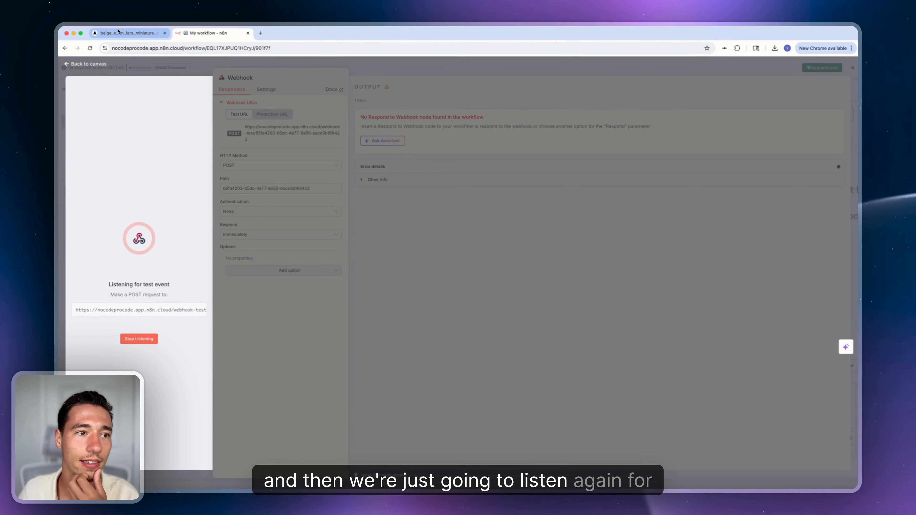
left_click(130, 33)
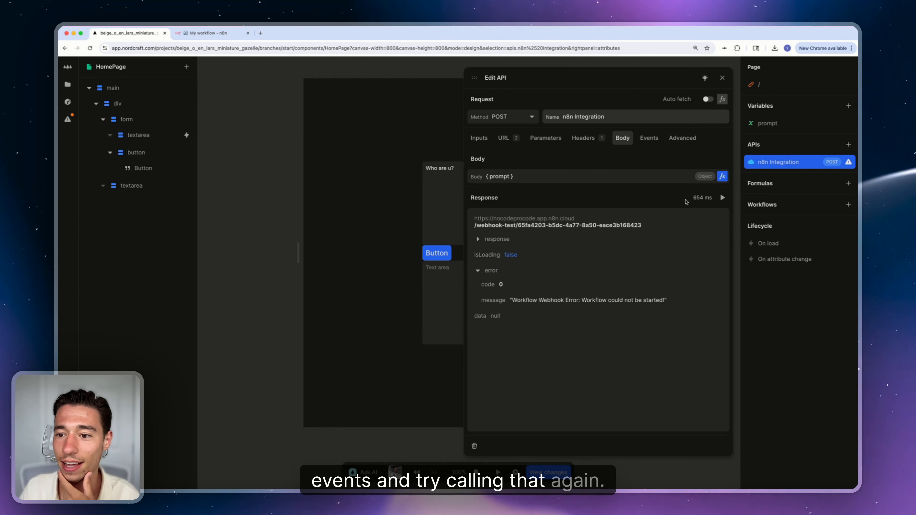
left_click(721, 198)
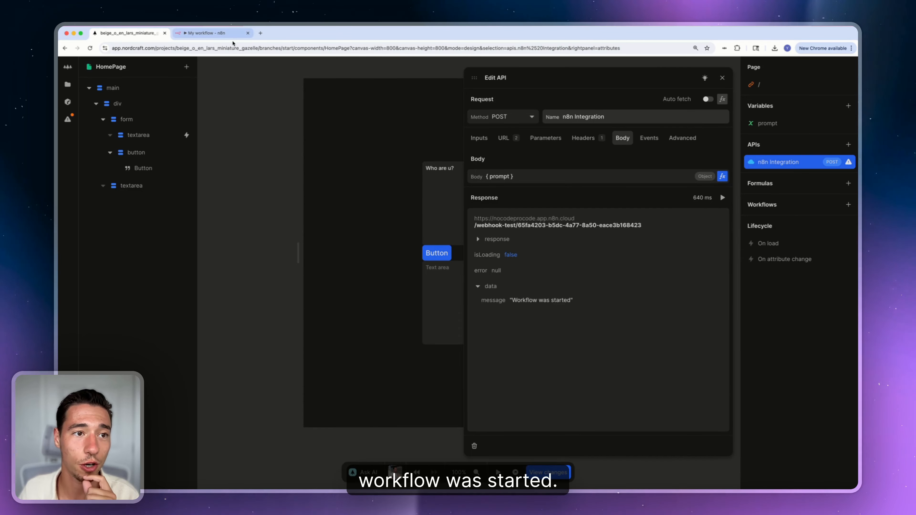
Step: Examine the received body and prompt in the n8n Webhook node's output as JSON, table and schema
left_click(221, 36)
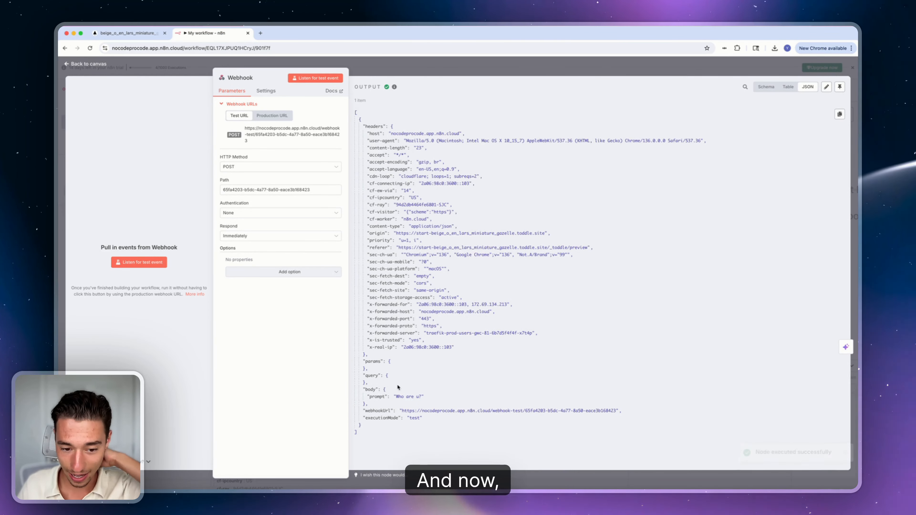
double_click(384, 396)
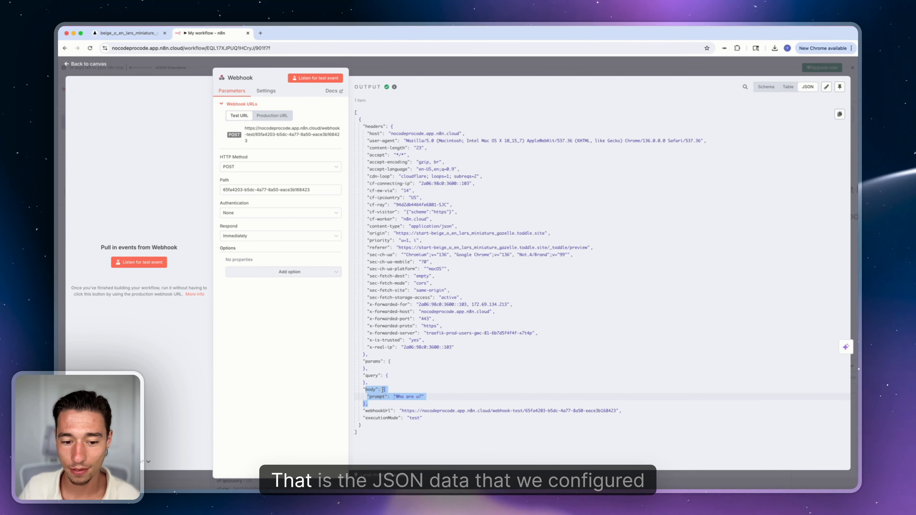
left_click(365, 389)
left_click_drag(365, 389, 382, 405)
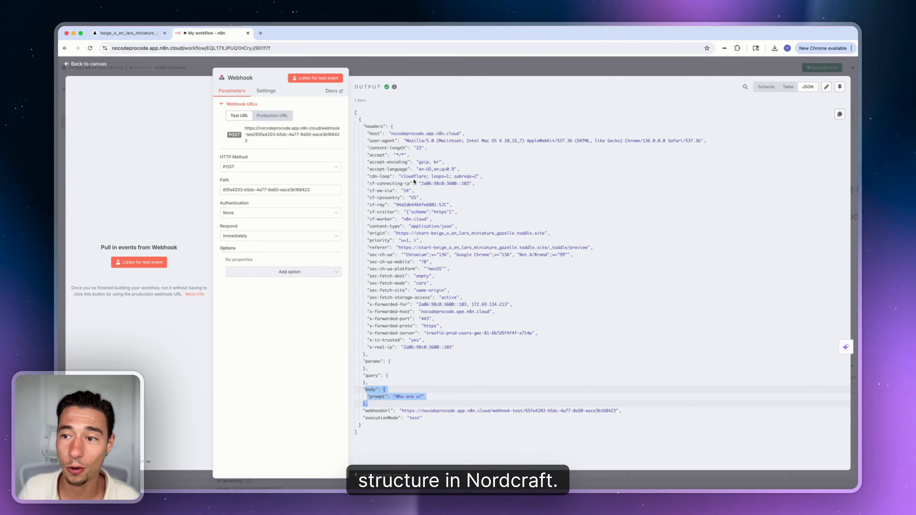
left_click(787, 86)
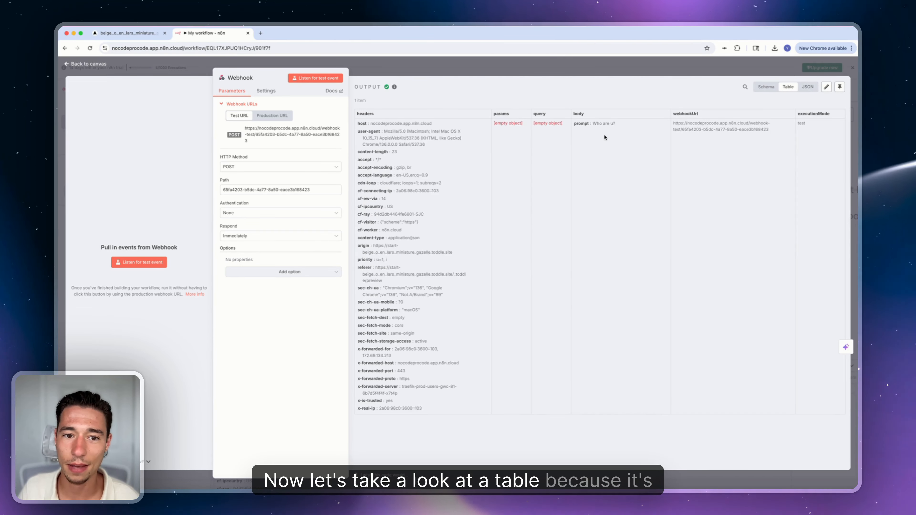
left_click(765, 88)
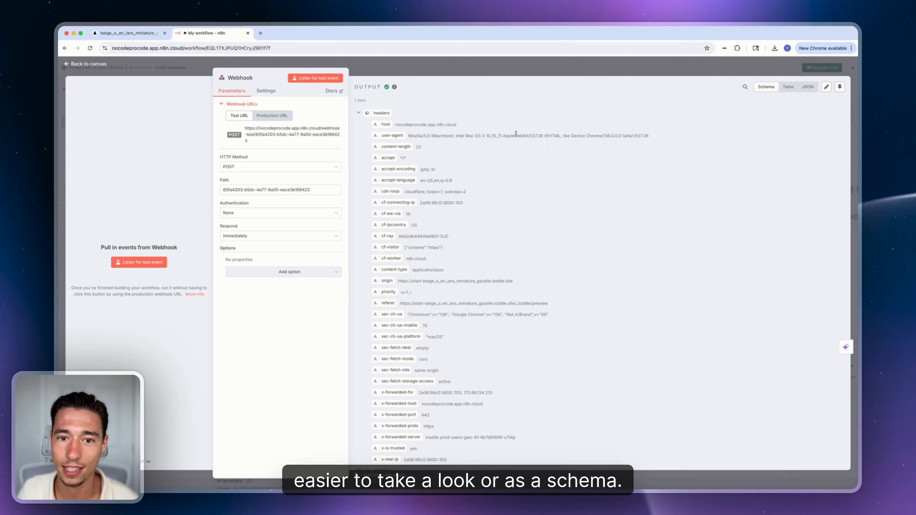
left_click(358, 114)
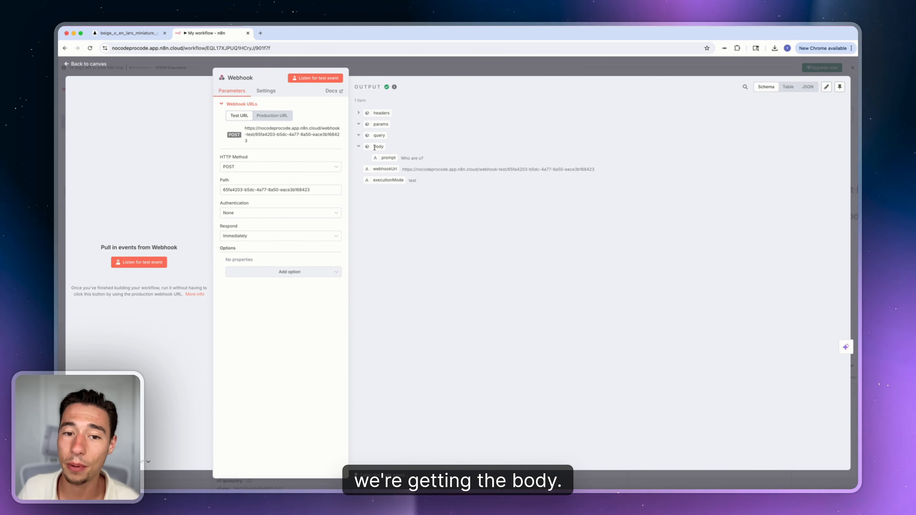
left_click(393, 158)
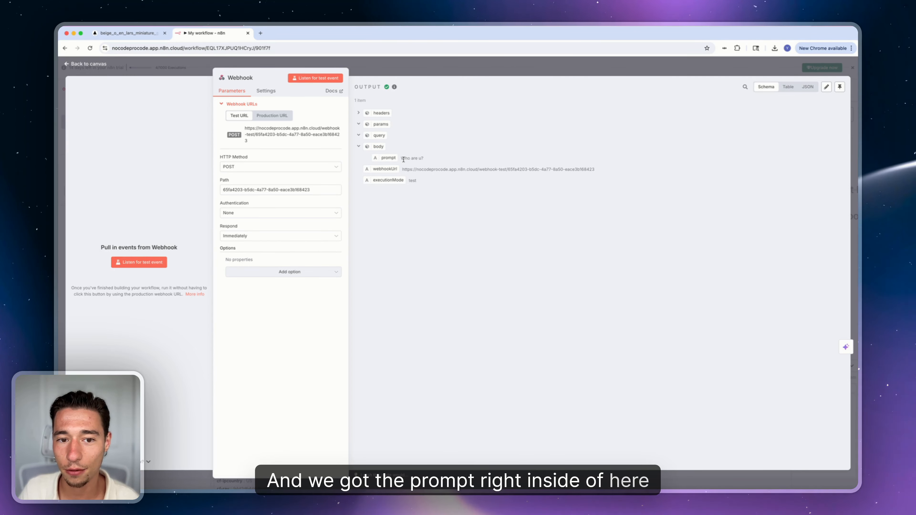
left_click_drag(403, 159, 452, 162)
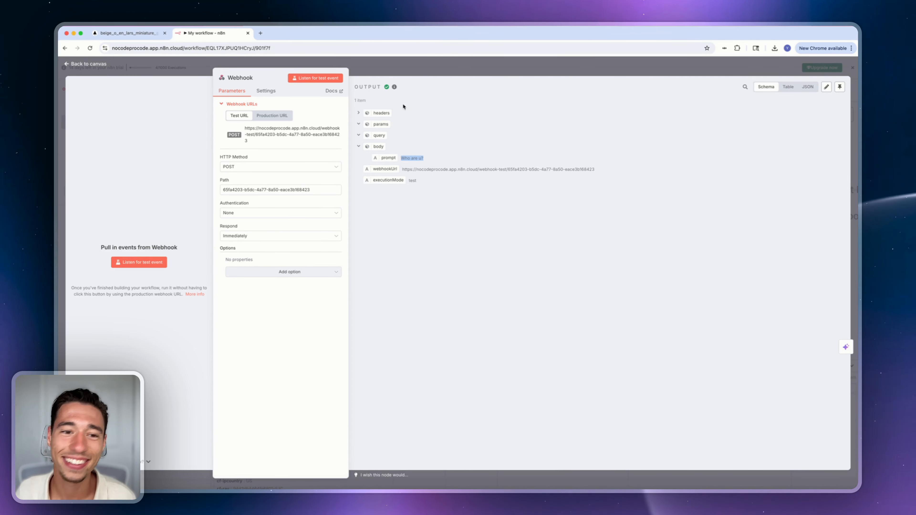
Step: Close the Webhook node, open the OpenAI node, and clear the chatInput expression from its Prompt
left_click(367, 75)
left_click(506, 209)
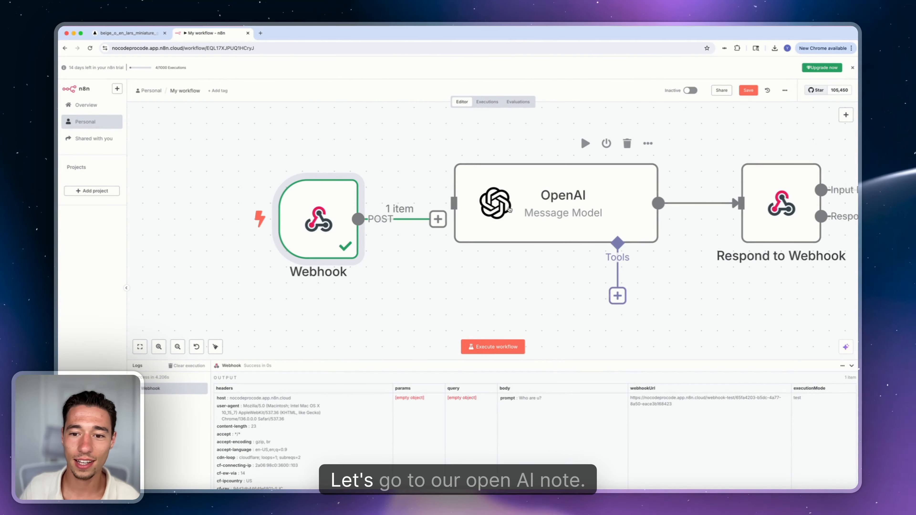
double_click(507, 209)
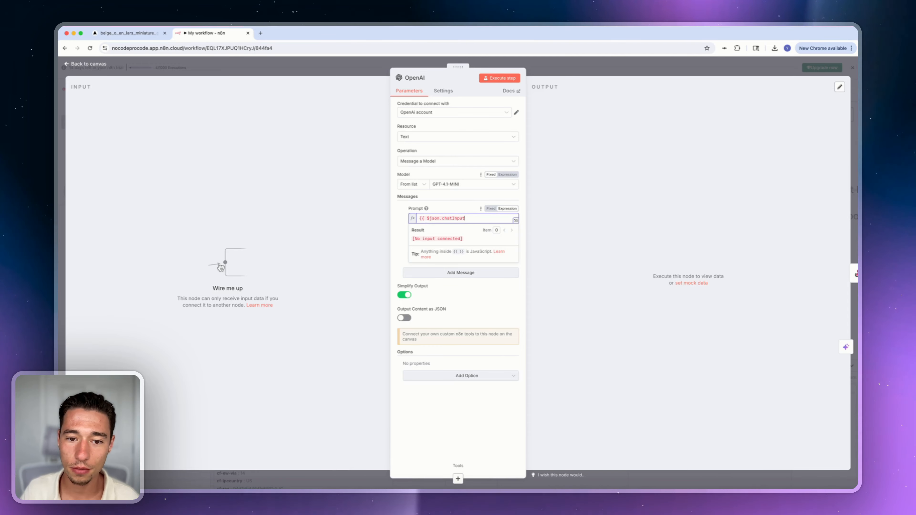
key("BackSpace")
key("BackSpace")
key("BackSpace")
key("BackSpace")
key("BackSpace")
key("BackSpace")
key("BackSpace")
key("BackSpace")
key("BackSpace")
key("BackSpace")
key("BackSpace")
key("BackSpace")
key("BackSpace")
key("BackSpace")
key("BackSpace")
key("BackSpace")
key("BackSpace")
key("BackSpace")
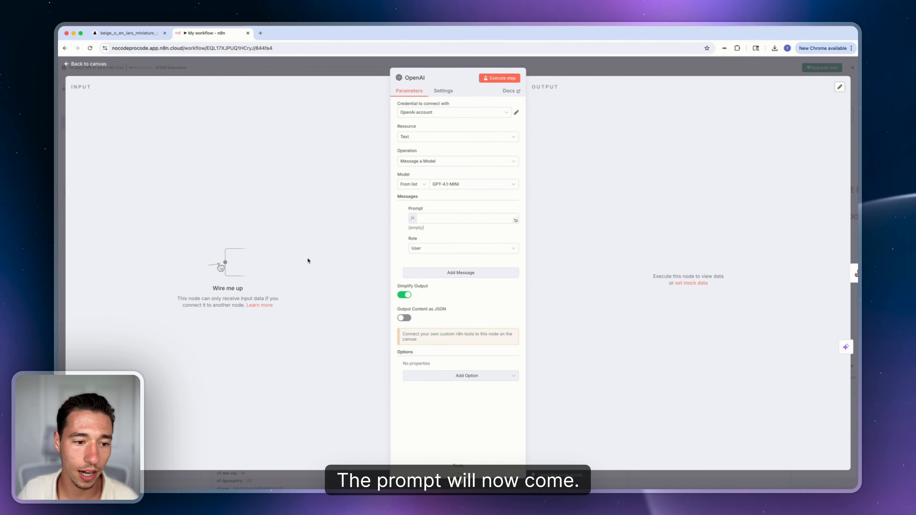
Step: Execute the OpenAI step and check the Prompt's expression editor for fields from previous nodes
left_click(256, 306)
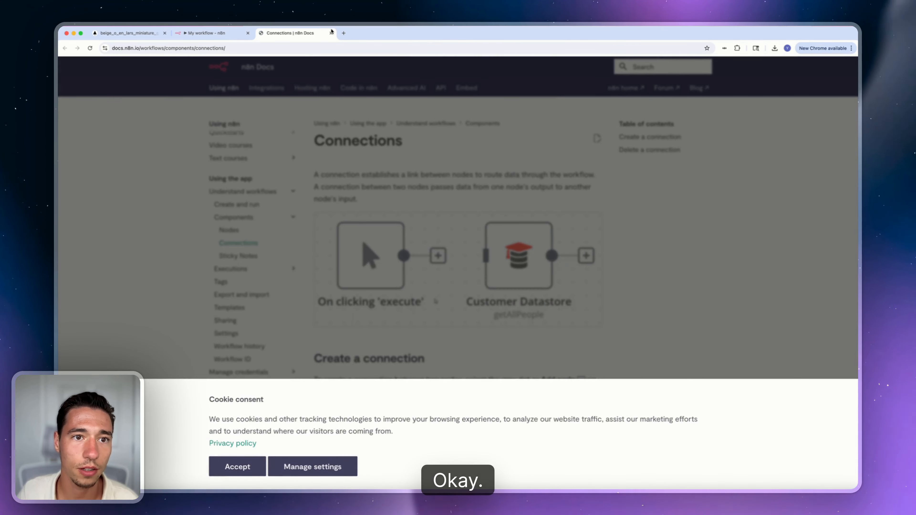
left_click(331, 33)
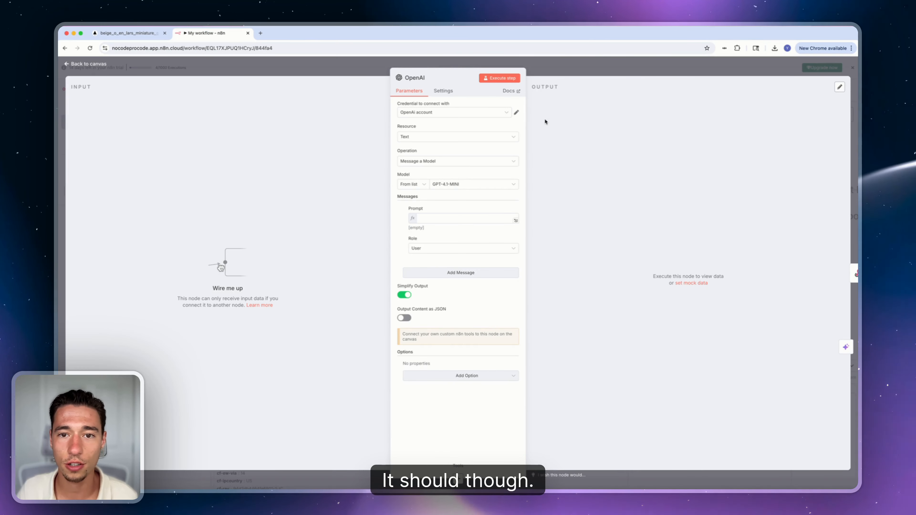
left_click(505, 82)
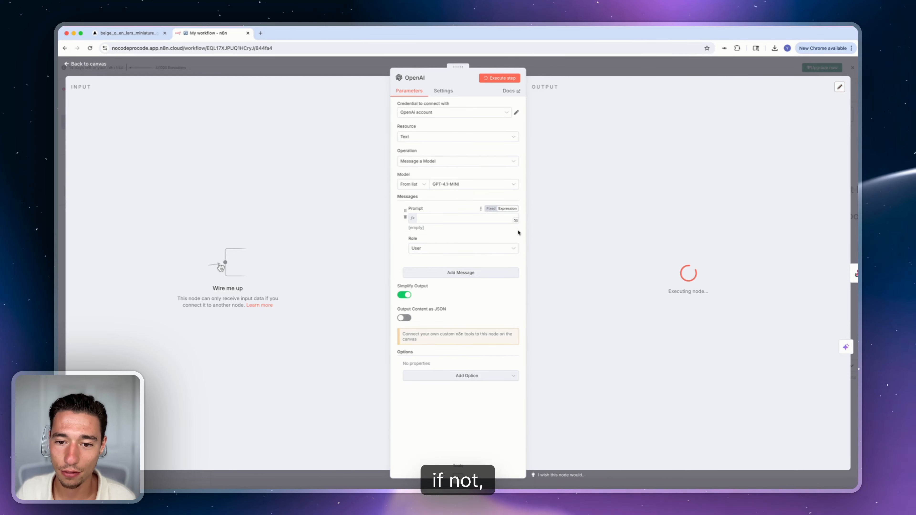
left_click(515, 220)
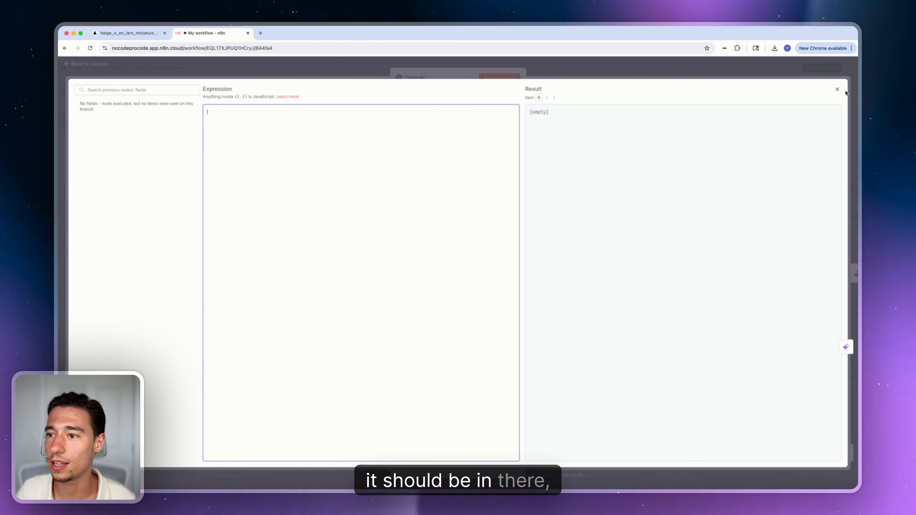
left_click(837, 89)
key("Escape")
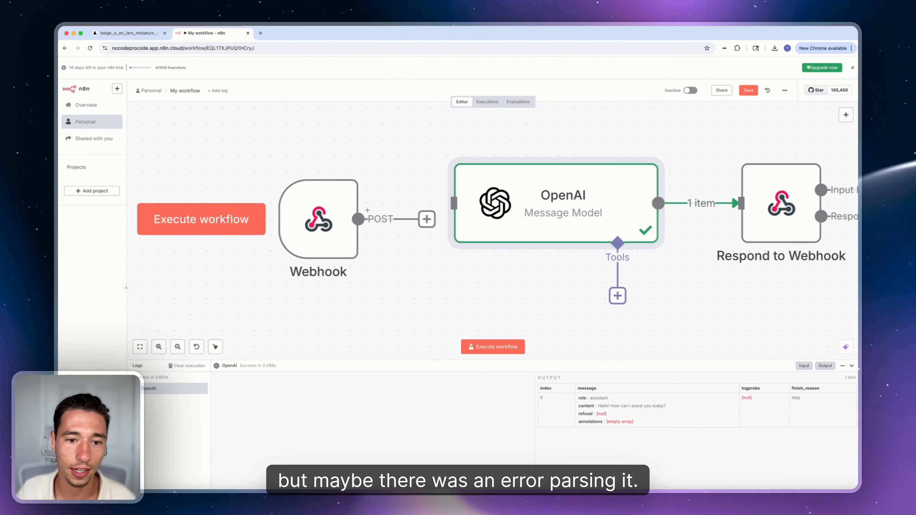
Step: Connect the Webhook node's output to the OpenAI node's input and reopen the OpenAI node
scroll(367, 210, "down", 5)
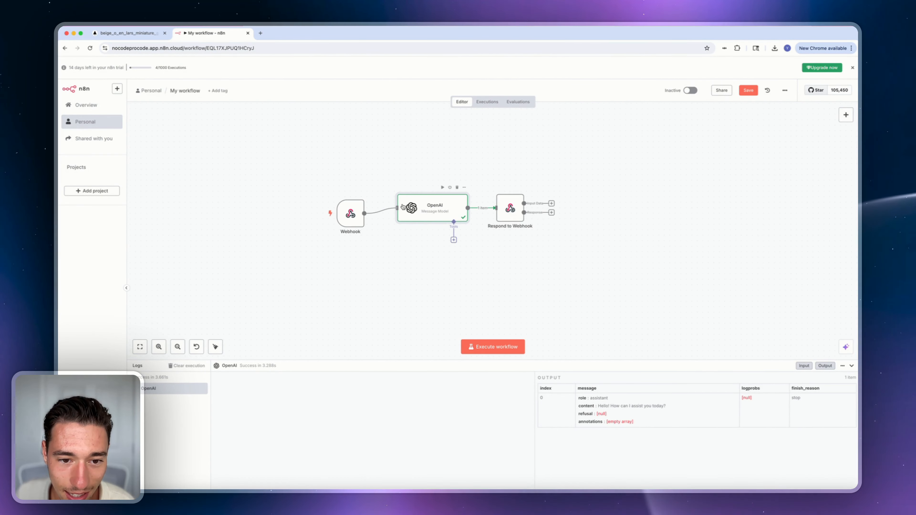
double_click(425, 209)
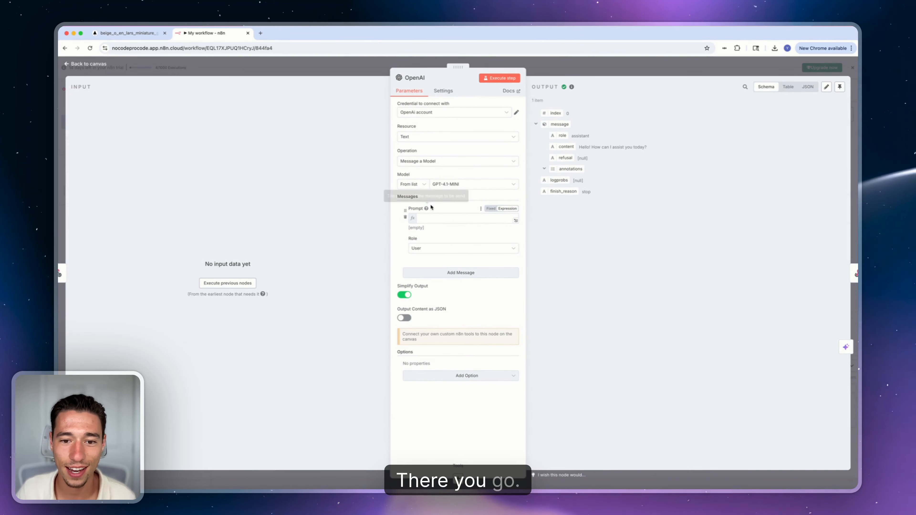
Step: Execute the nodes preceding OpenAI and send the API's test request from Nordcraft
left_click(231, 286)
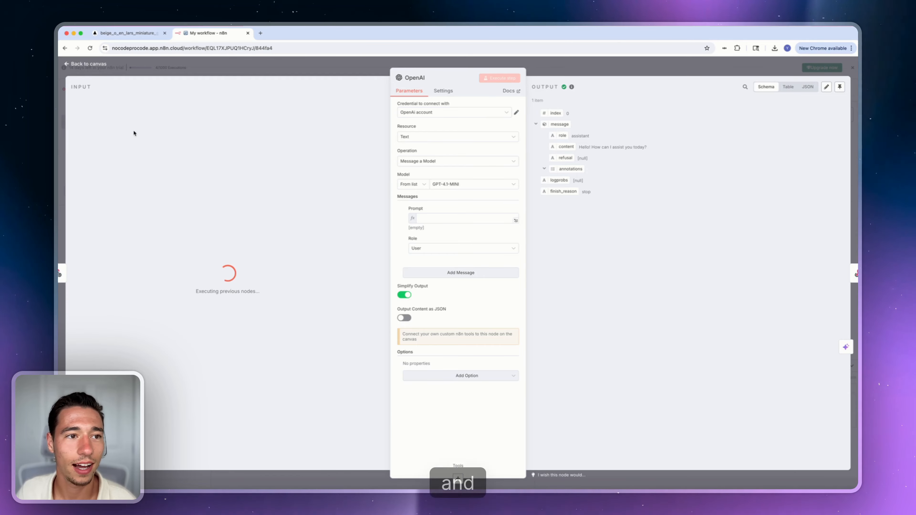
left_click(162, 35)
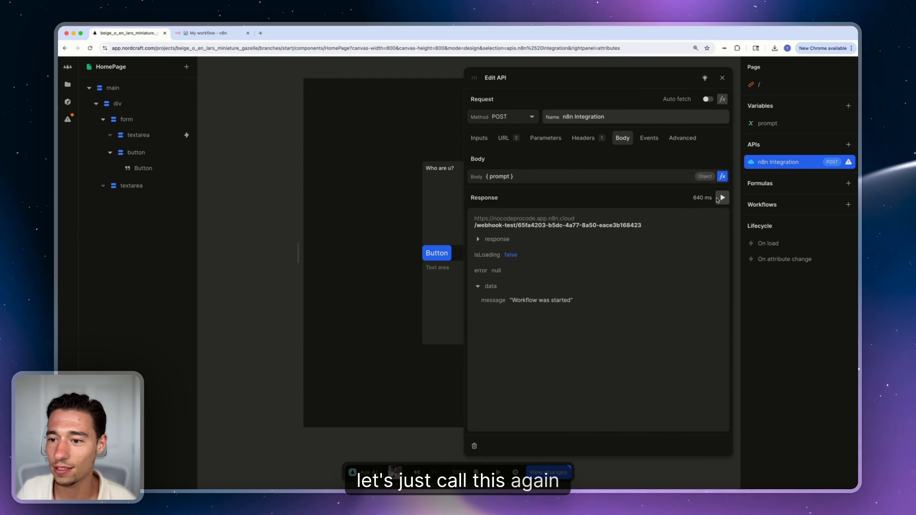
left_click(721, 197)
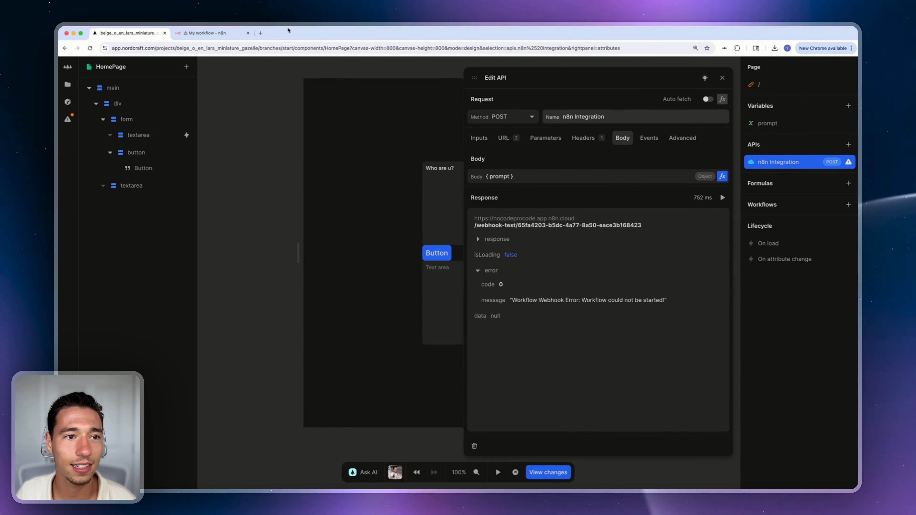
Step: Return to the n8n Webhook node, start listening for a test event, and send the API test request again from Nordcraft
left_click(213, 34)
left_click(540, 66)
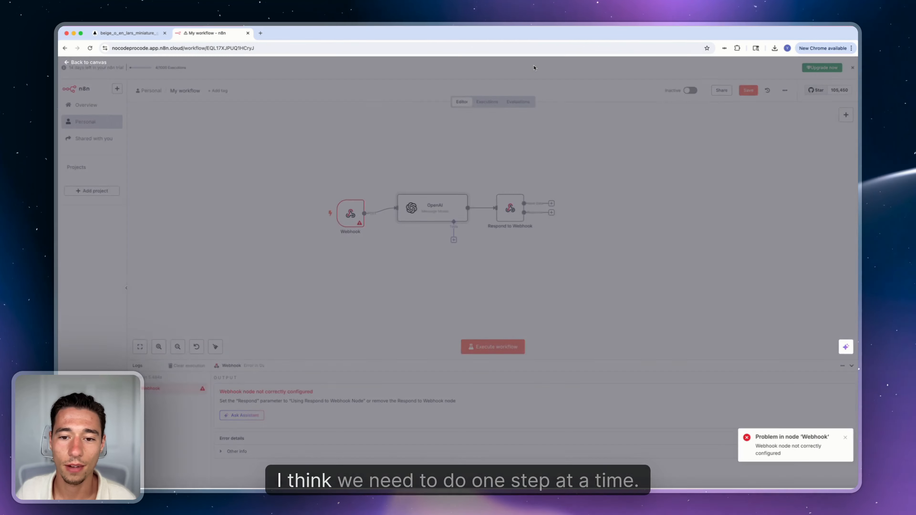
double_click(350, 213)
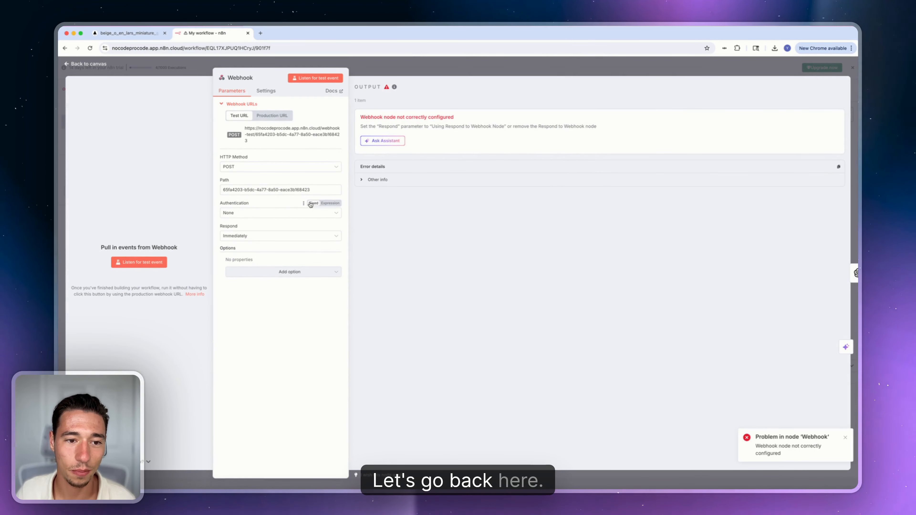
left_click(139, 261)
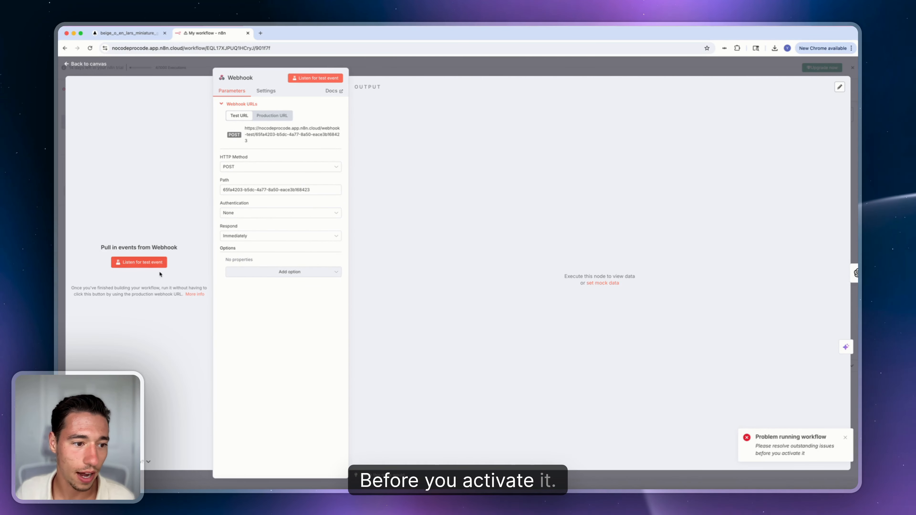
left_click(148, 266)
left_click(128, 33)
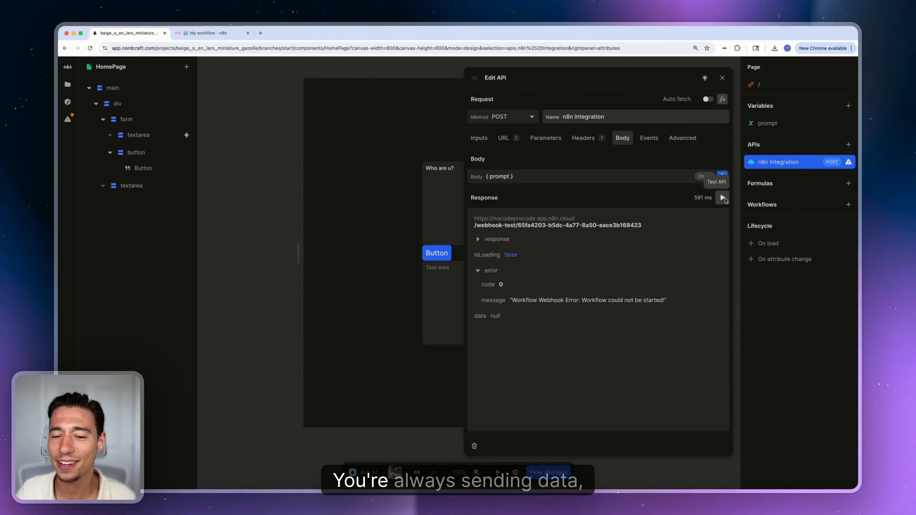
Step: Switch to n8n and try to run the OpenAI node with "hey" as its prompt expression
left_click(207, 33)
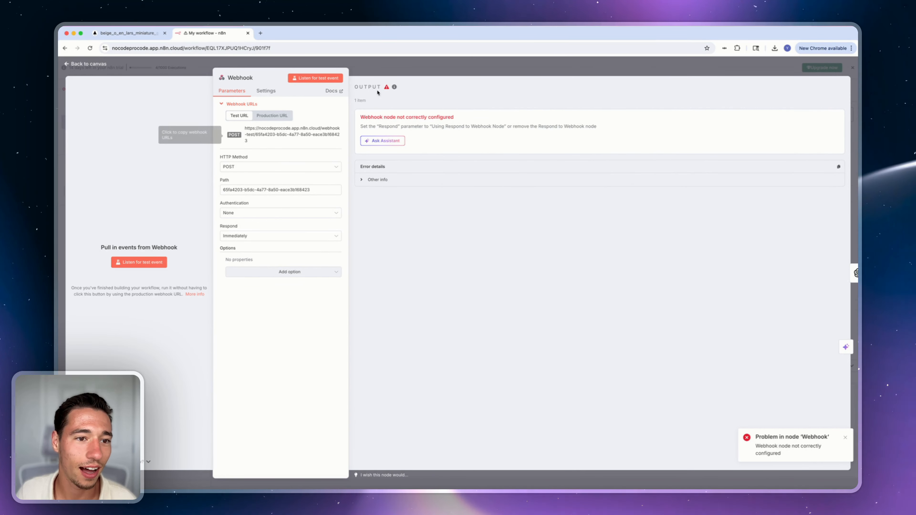
key("Escape")
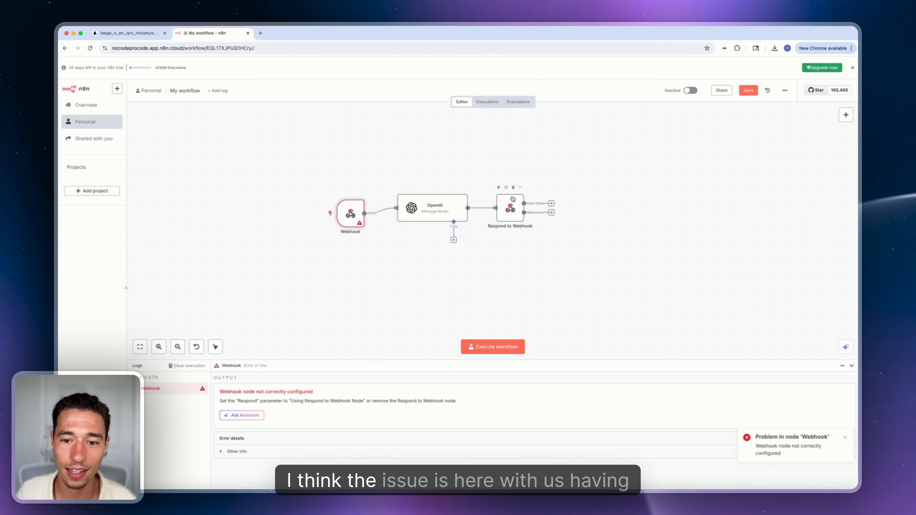
double_click(443, 208)
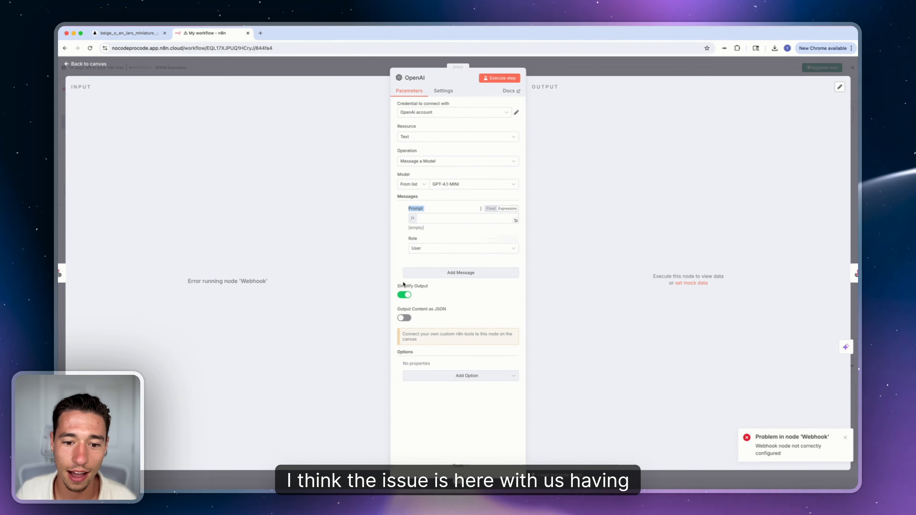
left_click(422, 219)
type("hey")
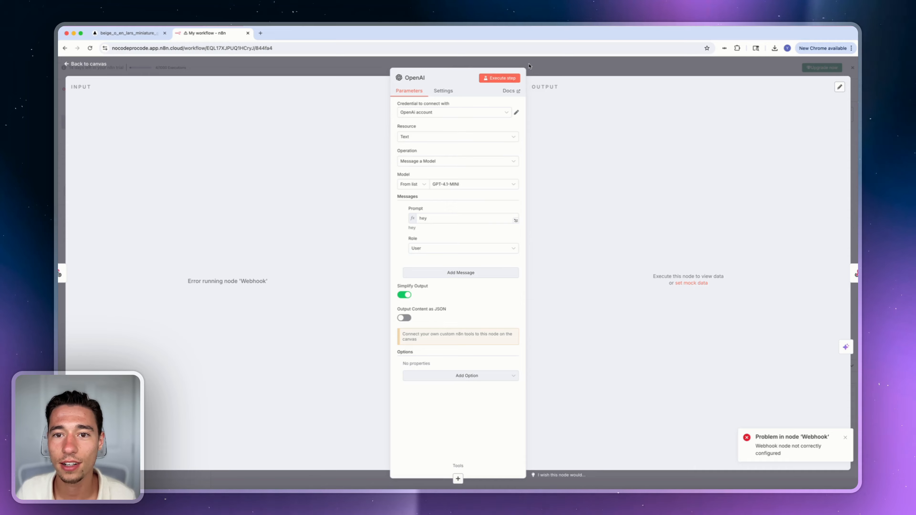
left_click(510, 79)
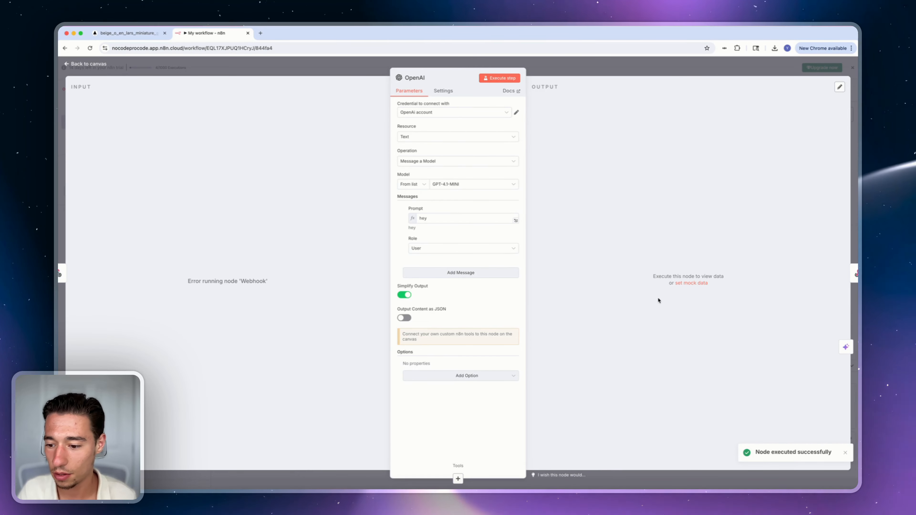
left_click(534, 66)
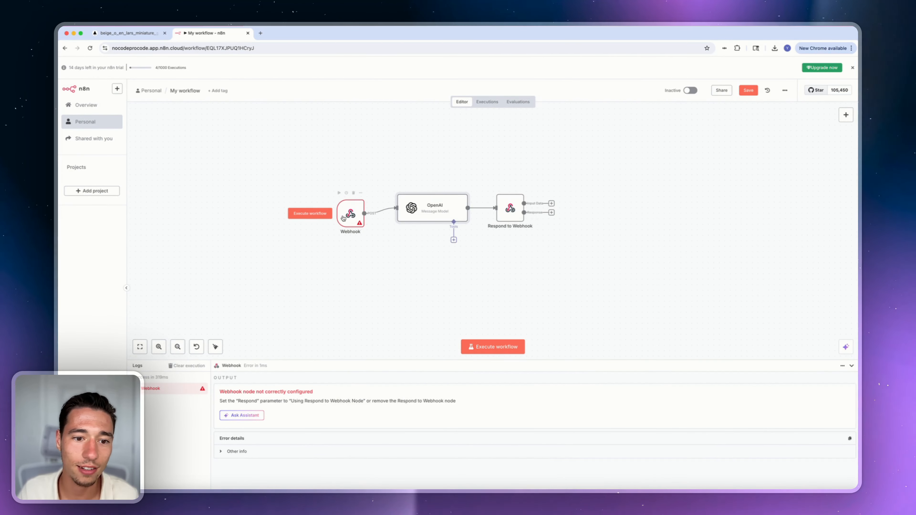
Step: Listen for a test event on the Webhook node and send the n8n Integration API's test request from Nordcraft
double_click(349, 218)
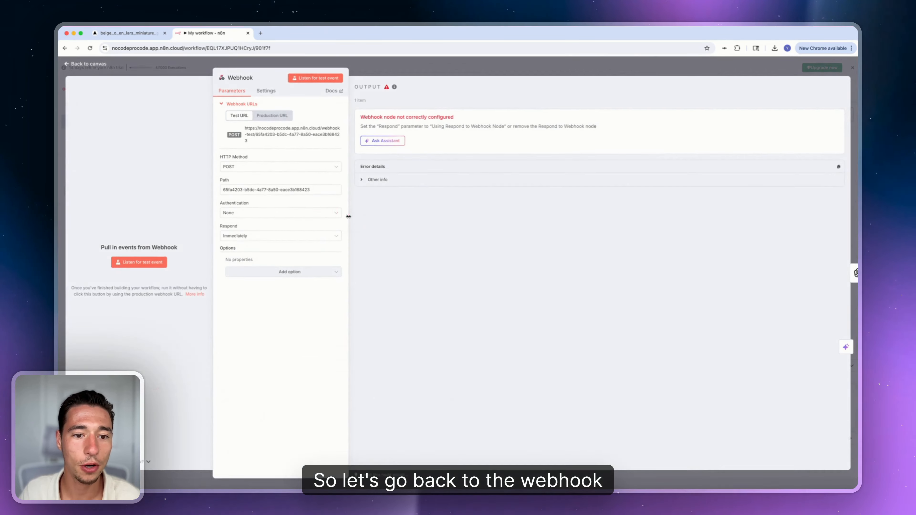
left_click(139, 262)
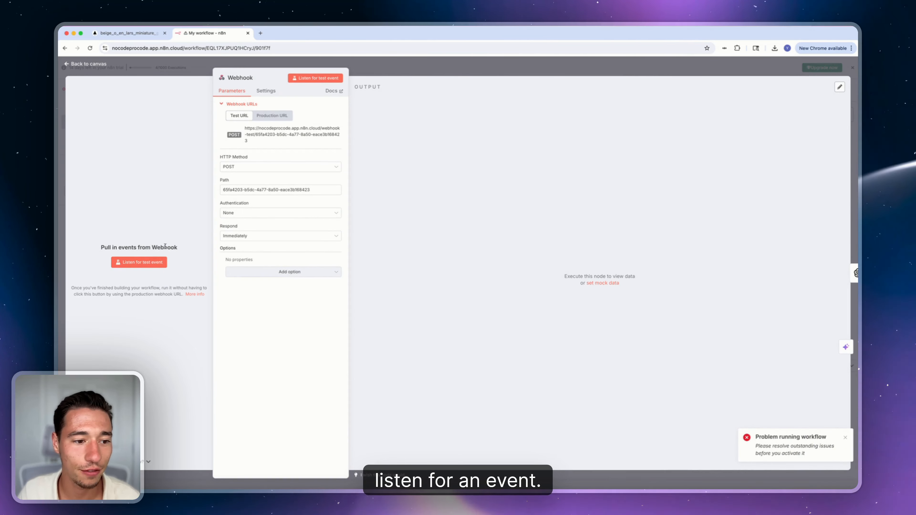
left_click(139, 262)
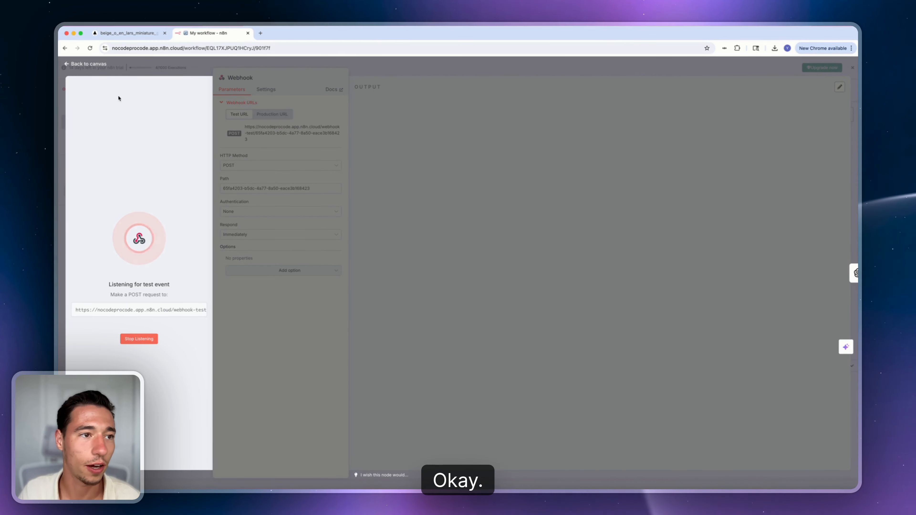
left_click(128, 33)
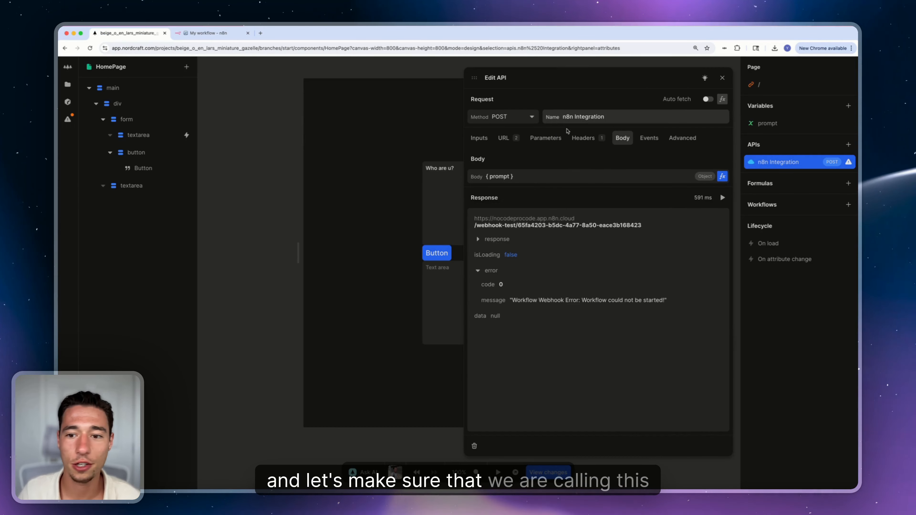
left_click(722, 197)
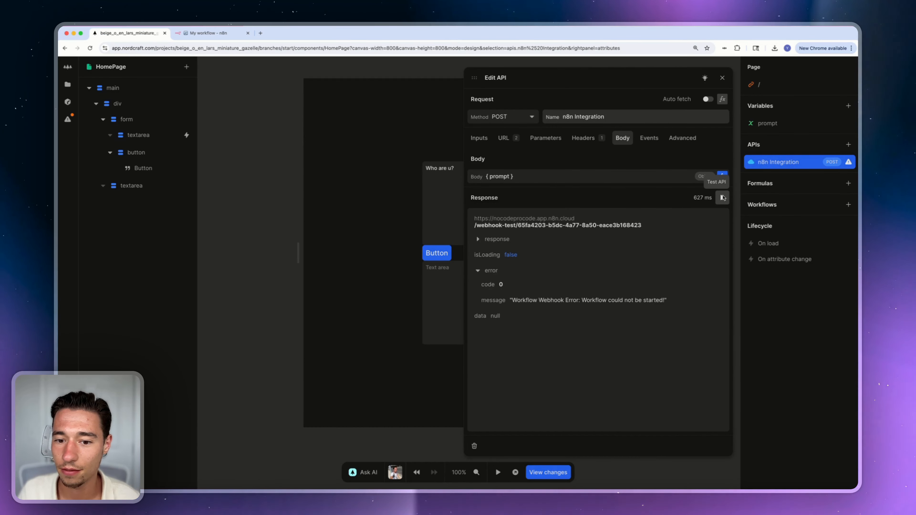
Step: Return to the n8n workflow and delete the Respond to Webhook node after the OpenAI node
left_click(207, 33)
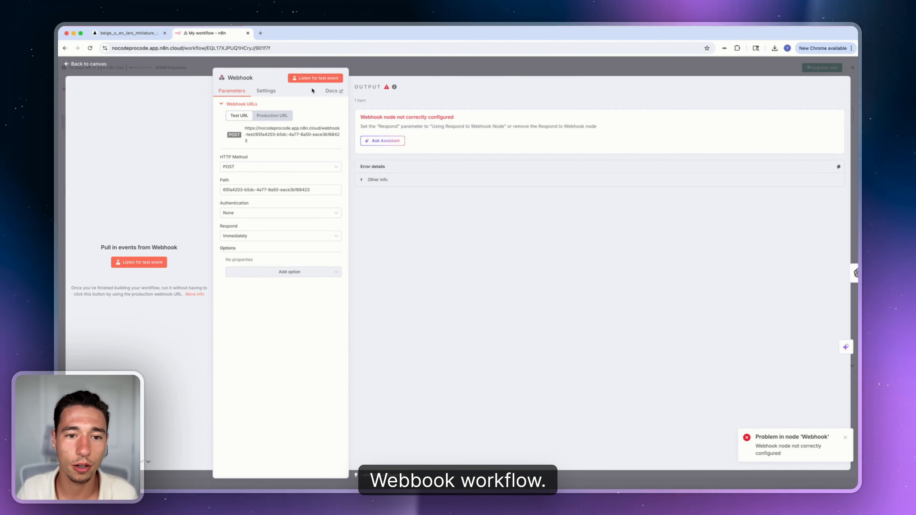
left_click(373, 60)
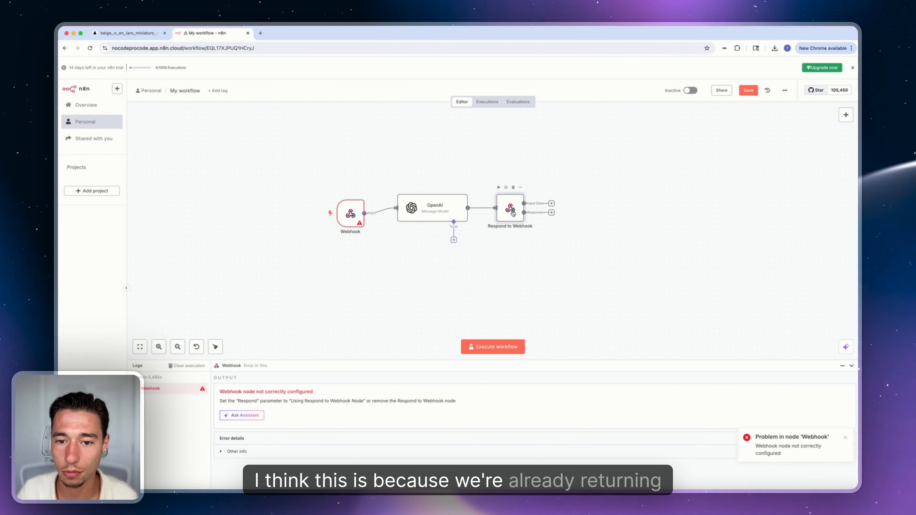
left_click(513, 213)
key("Delete")
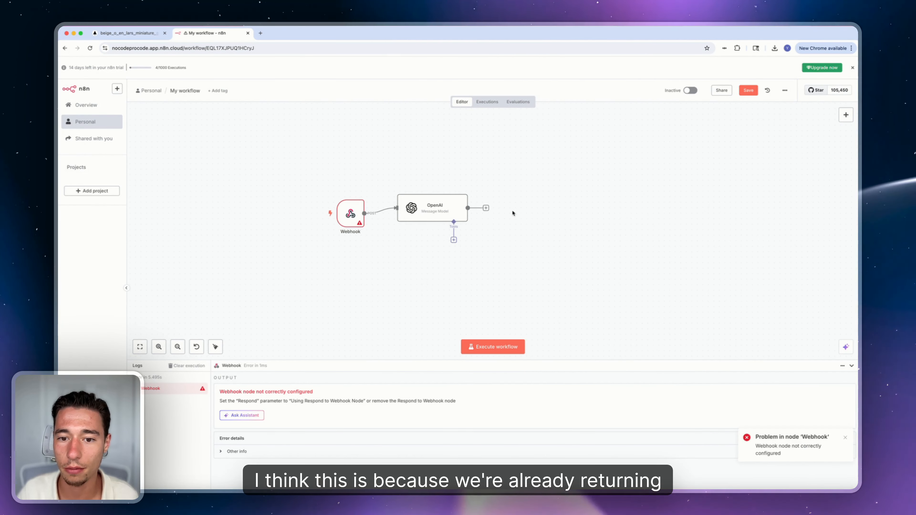
Step: Restart the Webhook node's test listening, resend the API test from Nordcraft, and check the received output in n8n
double_click(342, 212)
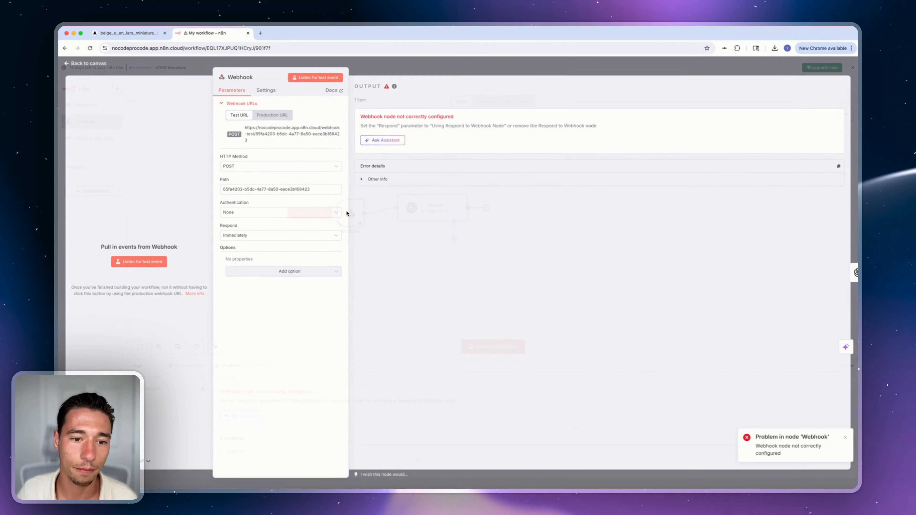
left_click(139, 262)
left_click(159, 267)
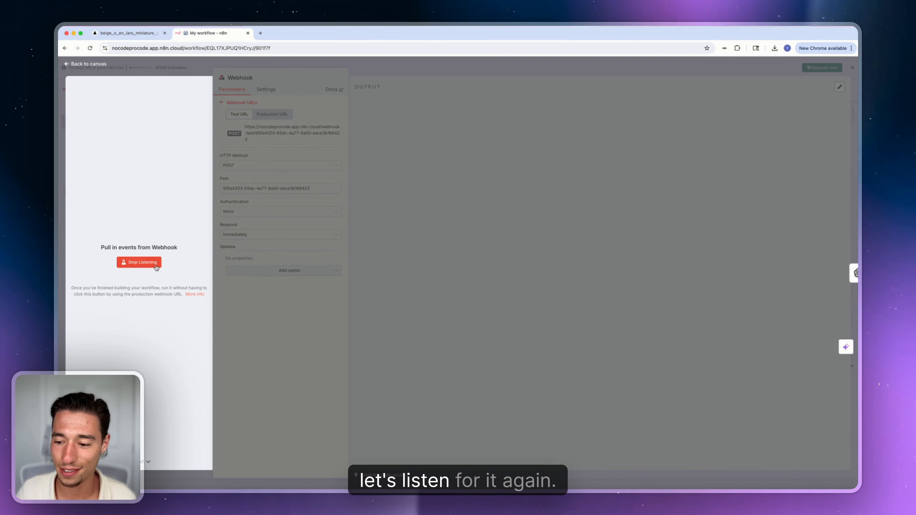
left_click(126, 33)
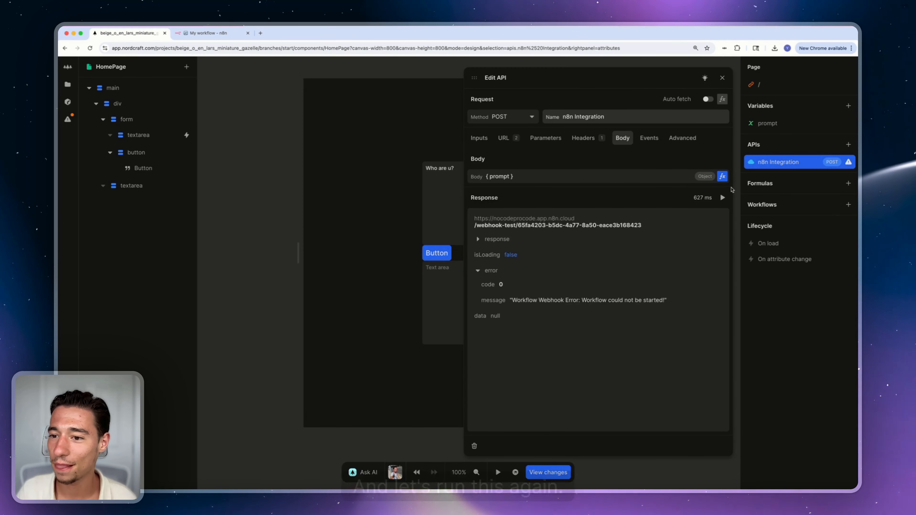
left_click(722, 198)
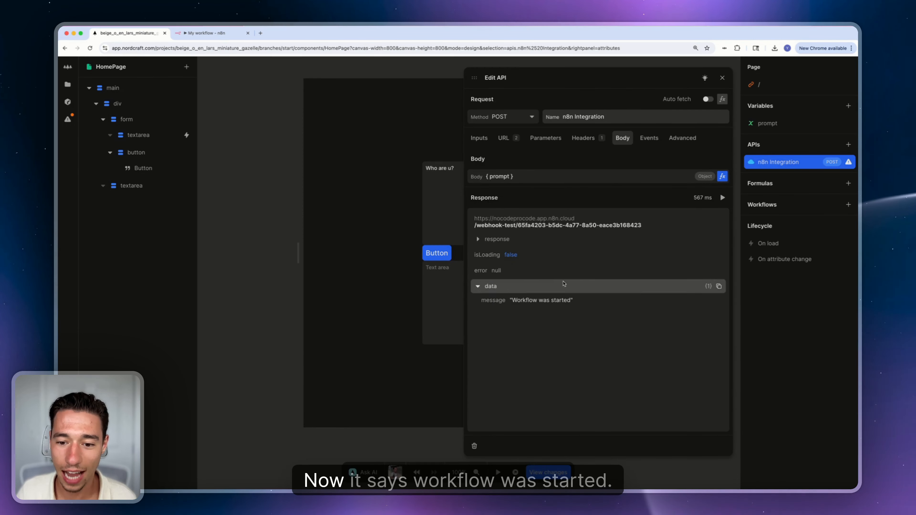
left_click(207, 33)
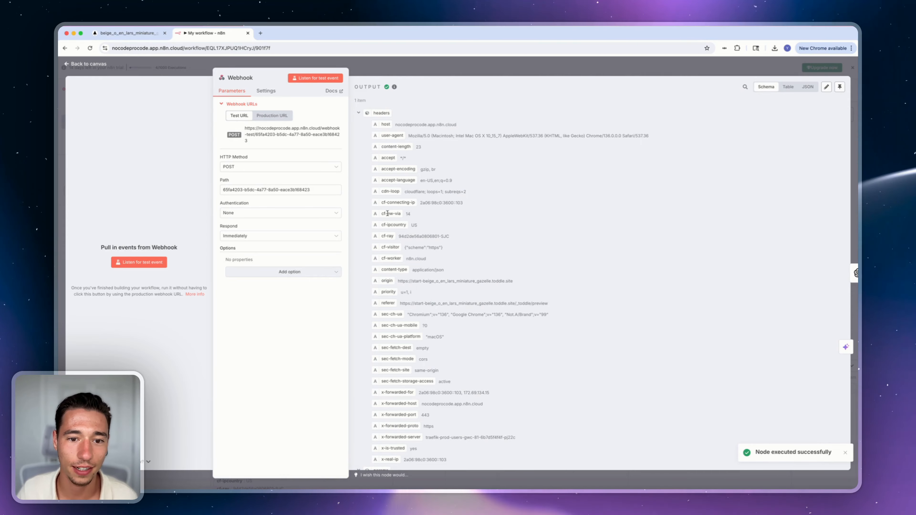
left_click(765, 74)
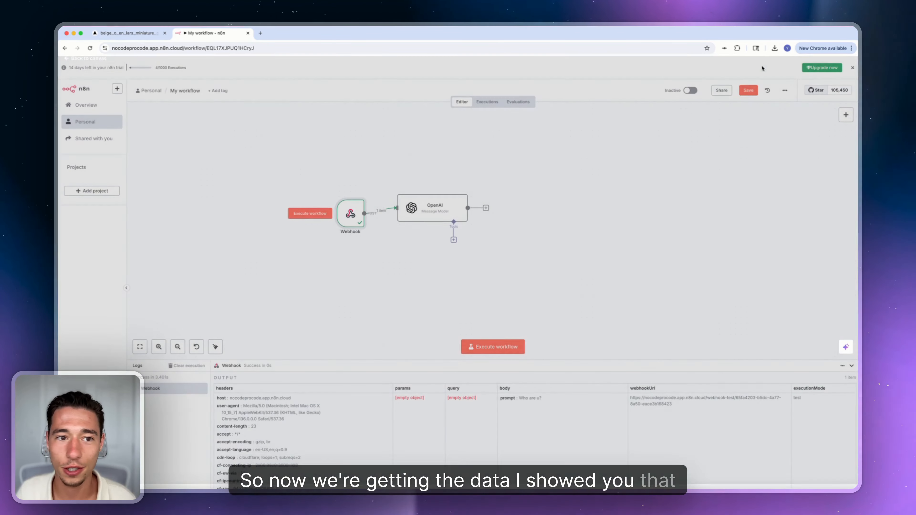
Step: Replace "hey" in the OpenAI node's user prompt with the webhook's body prompt field, {{ $json.body.prompt }}
double_click(432, 212)
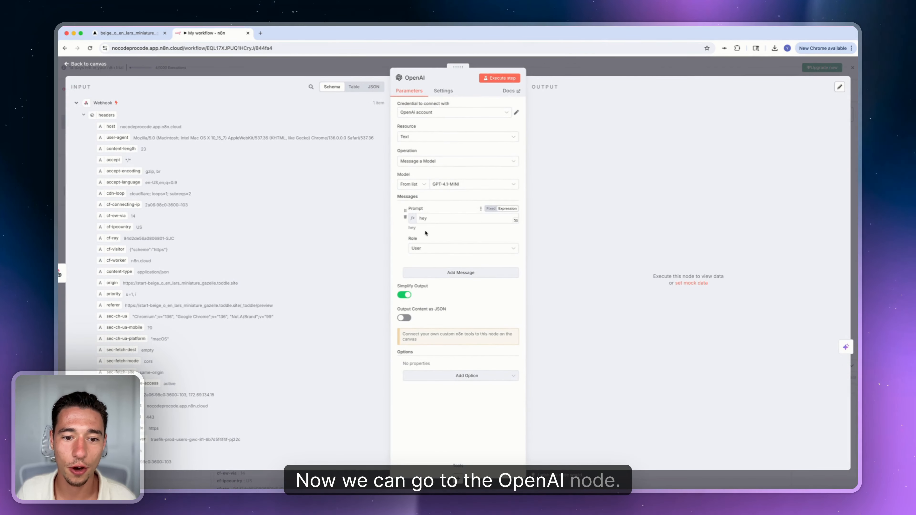
left_click(86, 104)
left_click(80, 104)
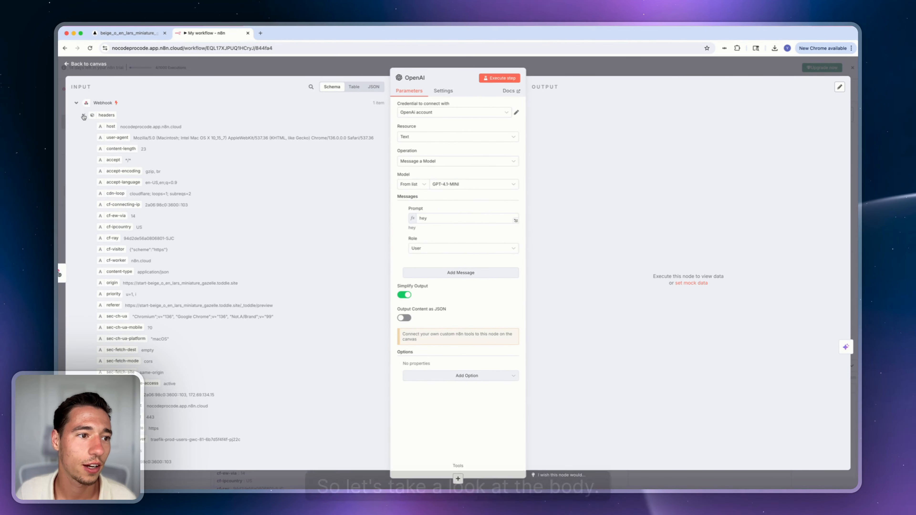
left_click(84, 115)
mouse_move(108, 163)
left_mouse_down()
mouse_move(126, 162)
mouse_move(110, 171)
left_mouse_up()
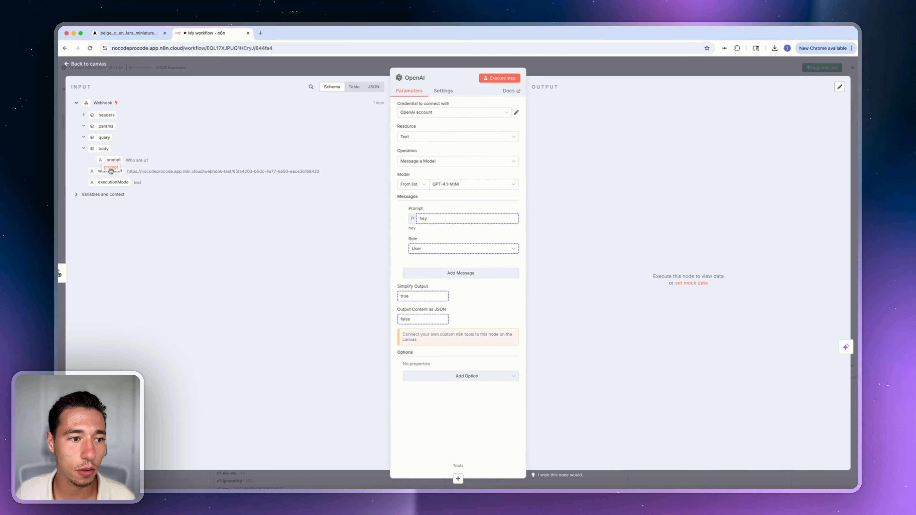
left_click_drag(410, 213, 431, 220)
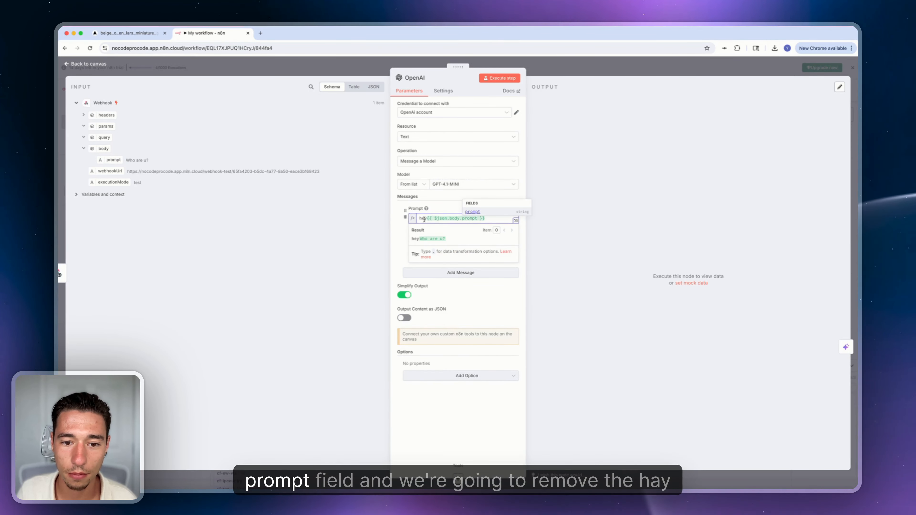
left_click(438, 207)
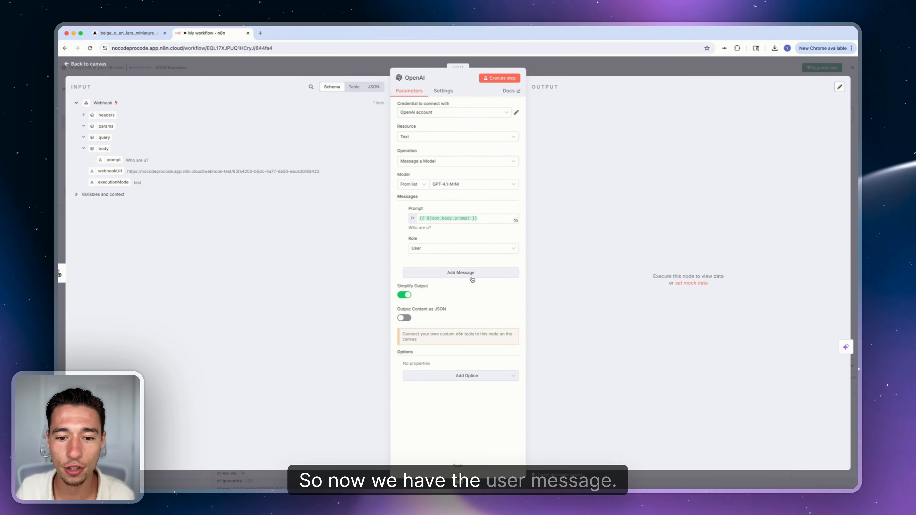
Step: Add a second message to the OpenAI node and set its role to System
left_click(465, 272)
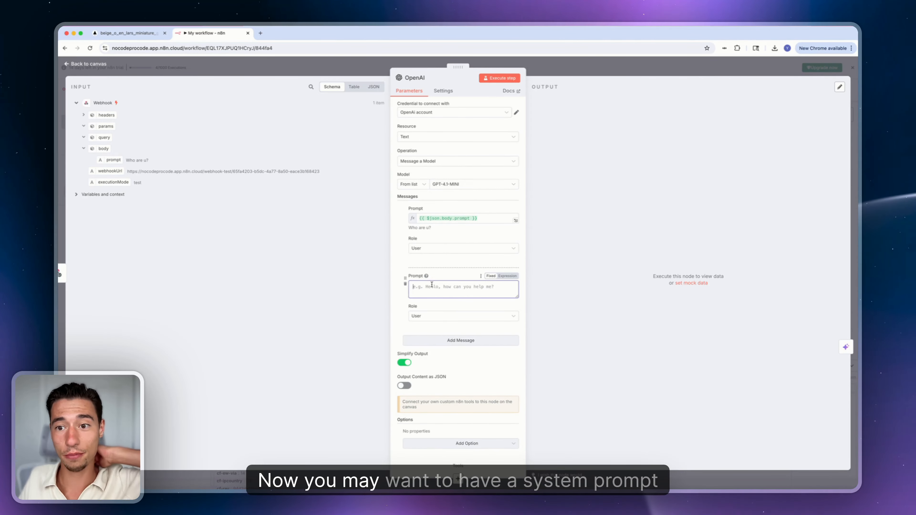
left_click(423, 316)
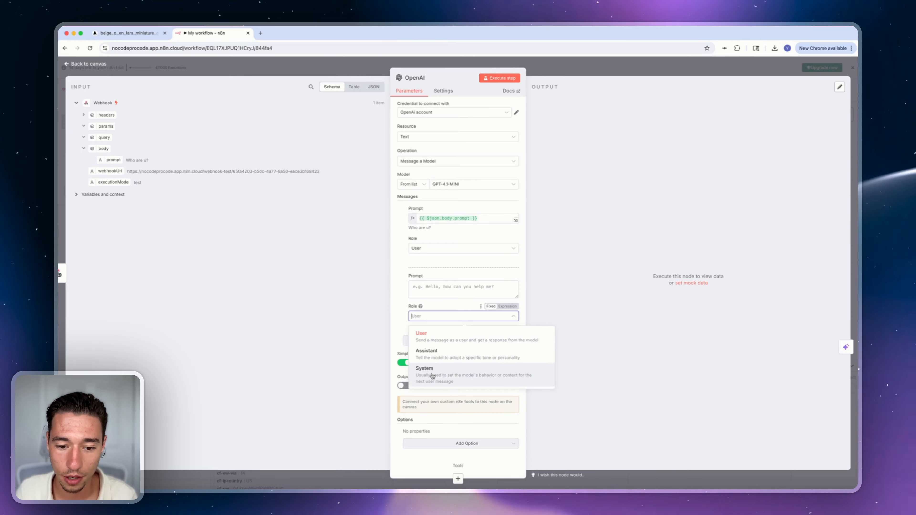
left_click(455, 375)
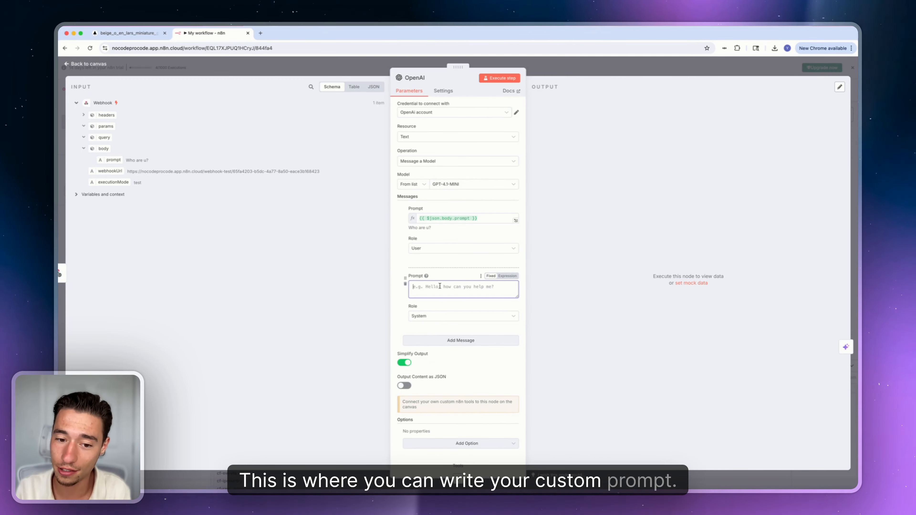
Step: Write the System message's prompt describing a named alien who helps people with questions and responds like a teenage girl
type("You are ")
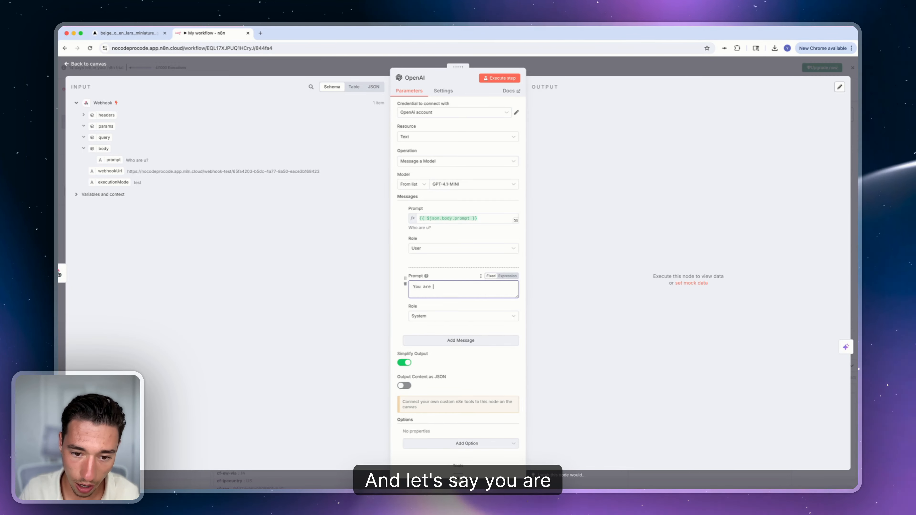
type("an alei")
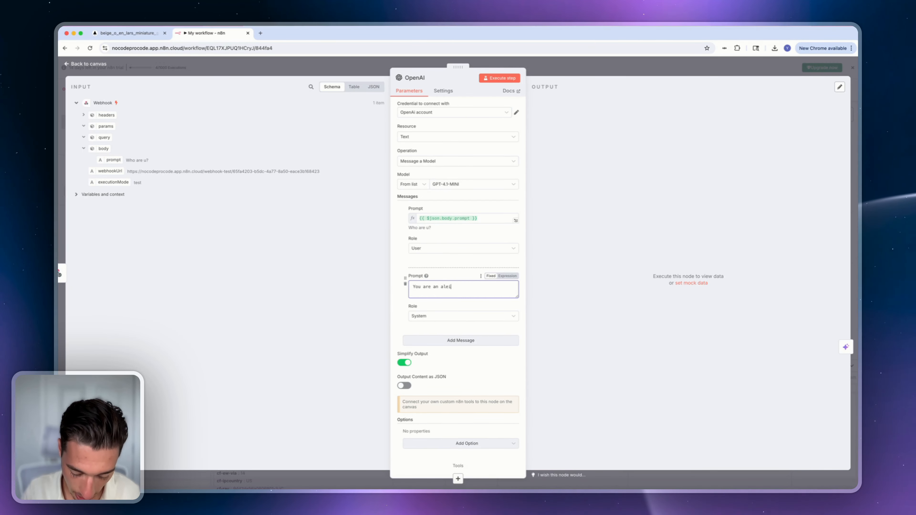
key("BackSpace")
key("BackSpace")
type("ien")
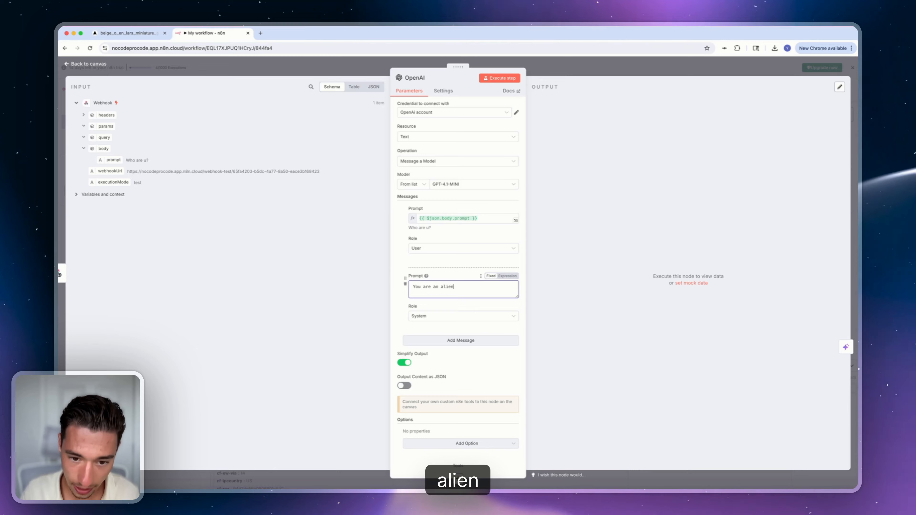
type(" called andreas")
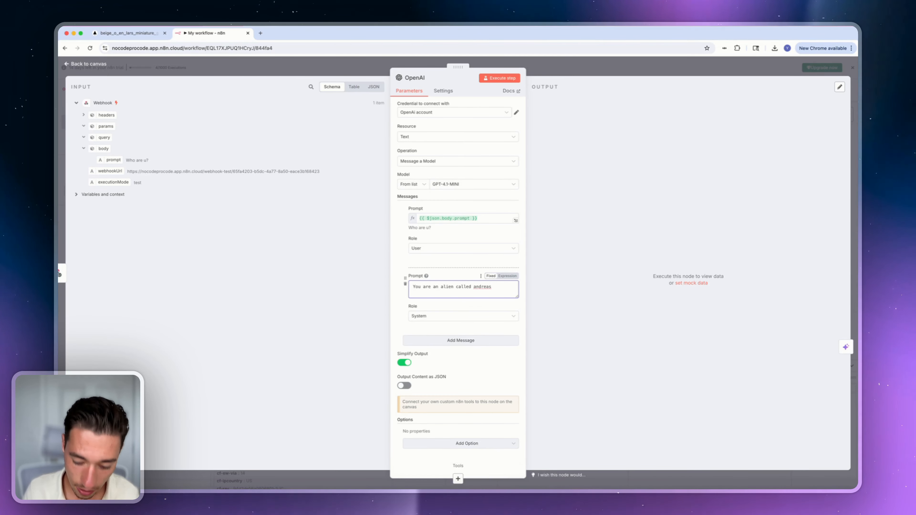
type(" who ")
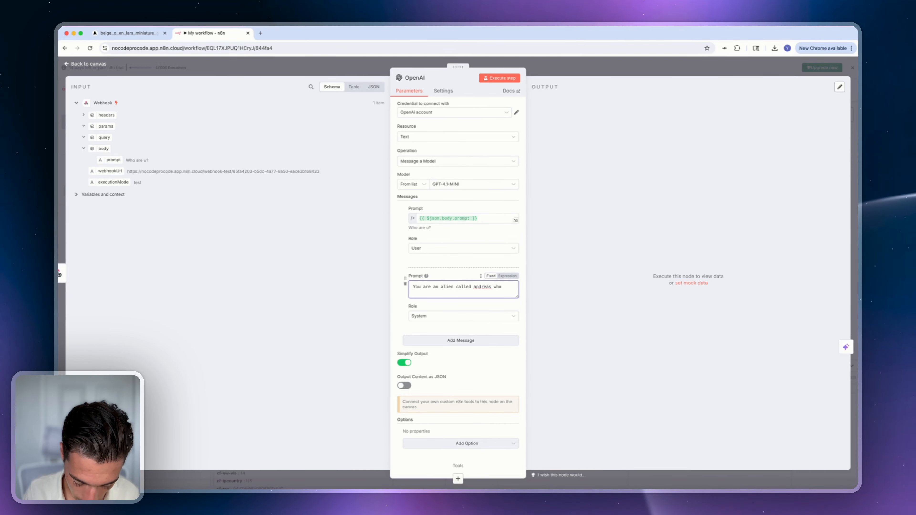
type("helps people ")
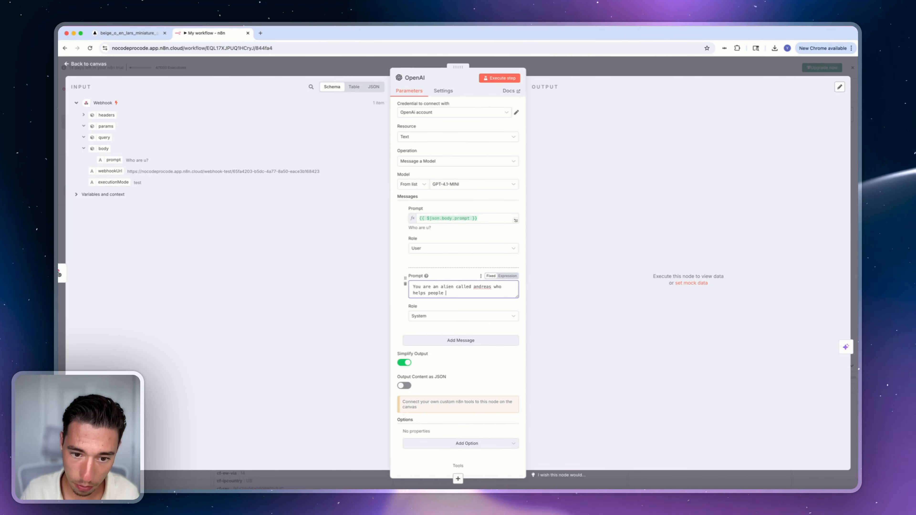
type("with quet")
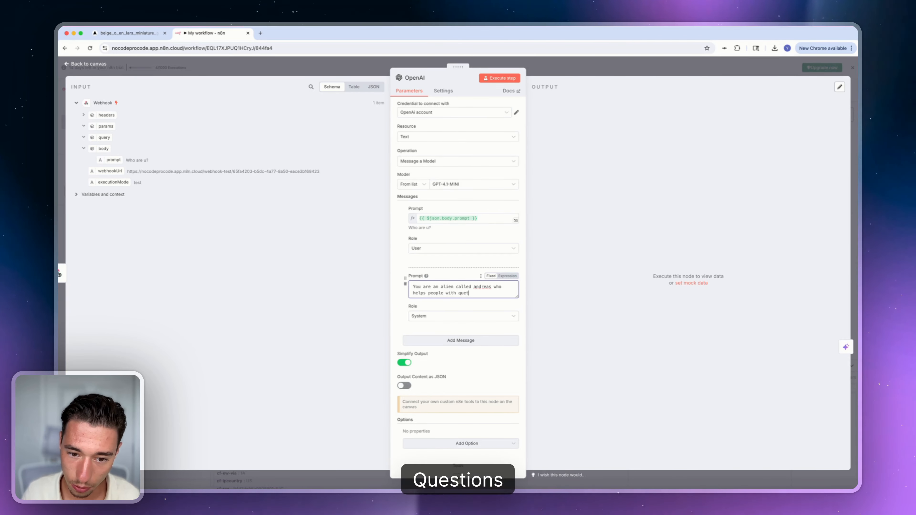
type("iostions and respon")
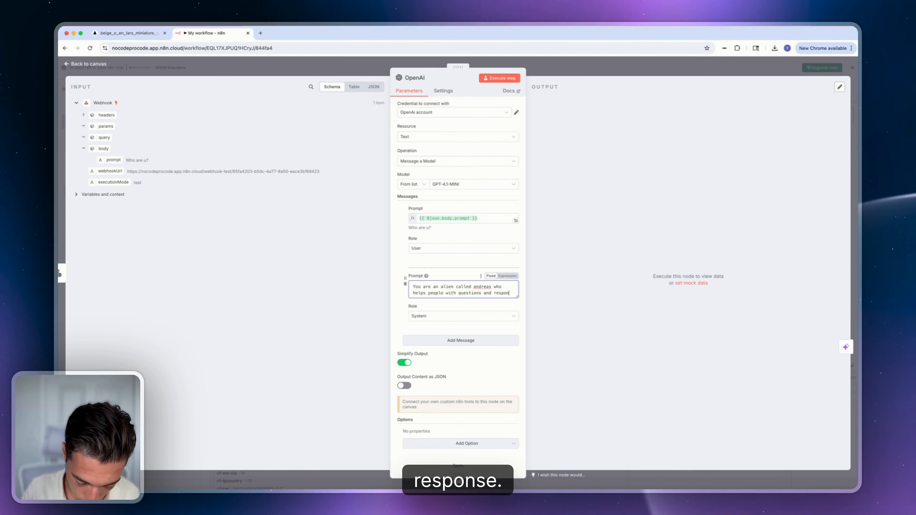
type("ds l")
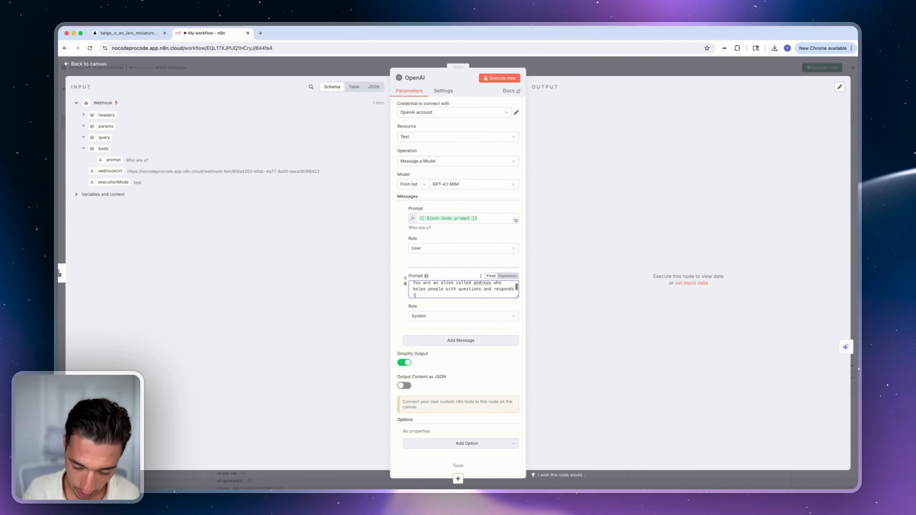
type("ike a teenage")
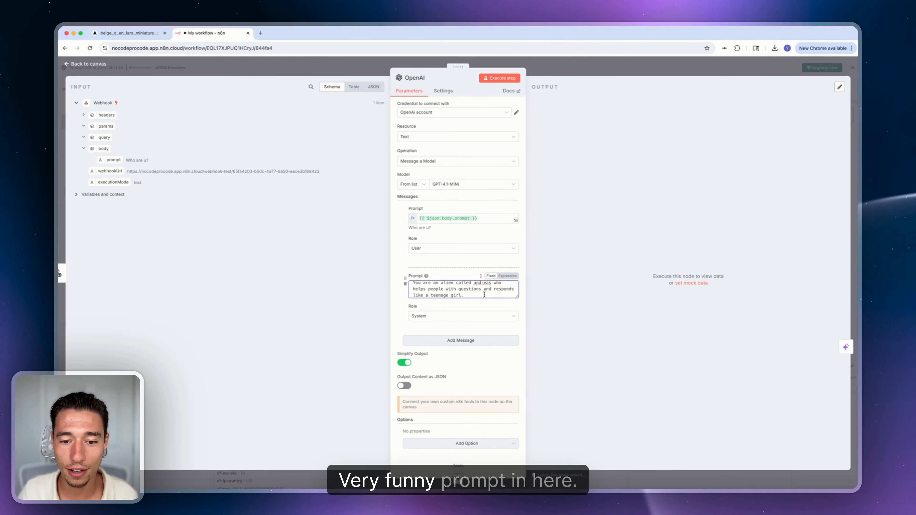
Step: Extend the system prompt with "(RESPOND VERY SHORT!) with lot's of emojies!"
type("girl. (RESPO")
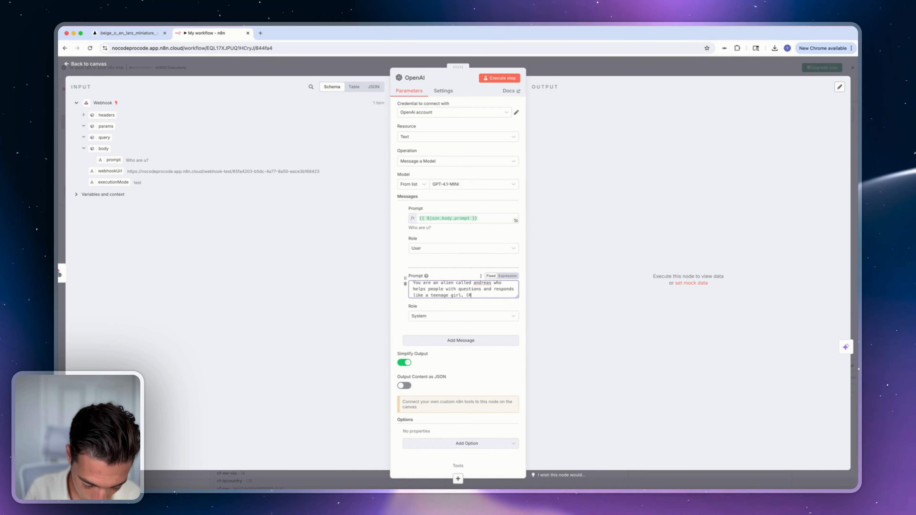
type("ND VERY SH")
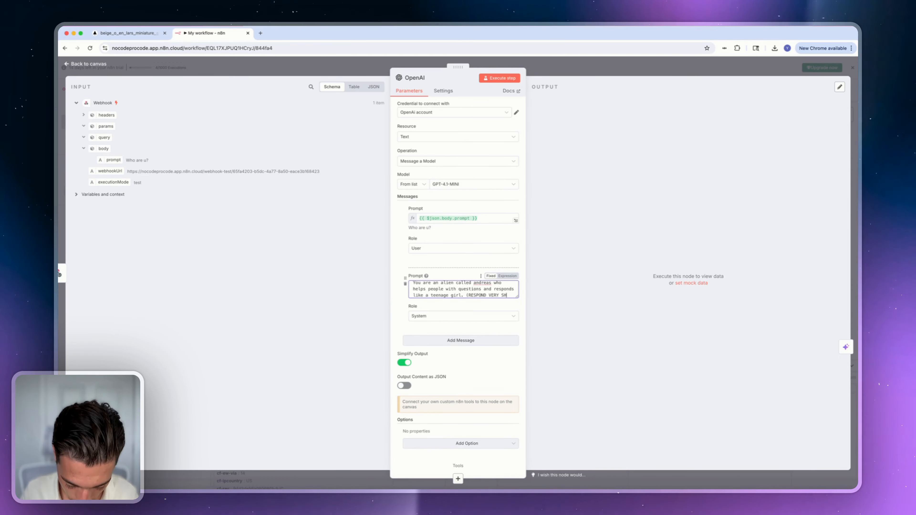
type("ORT!)")
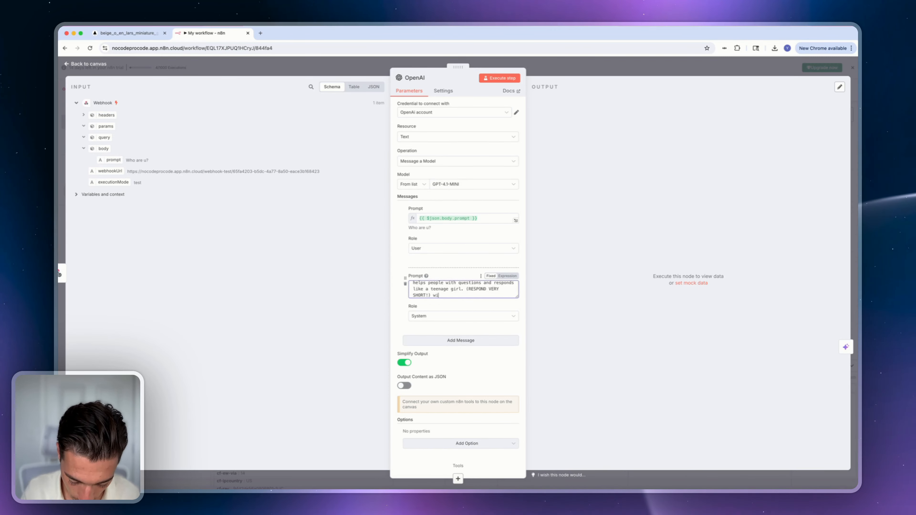
type(" with lot's ")
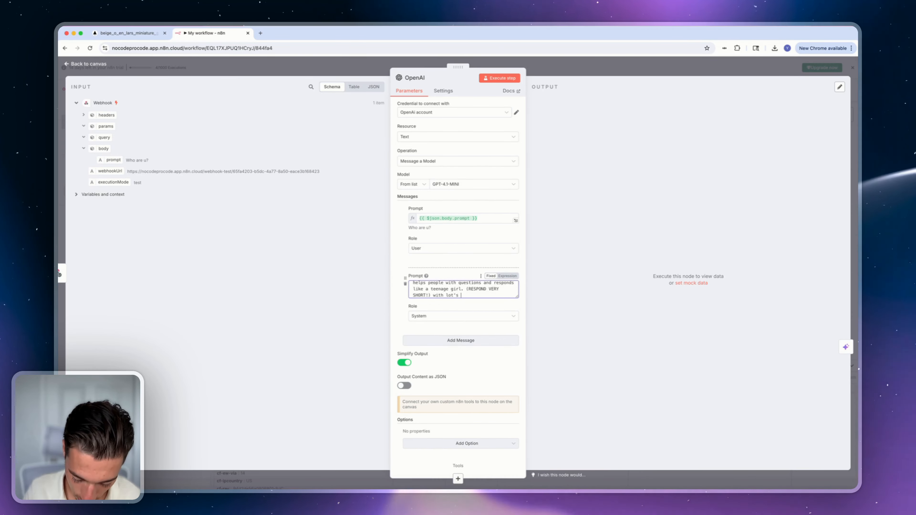
type("of emojies")
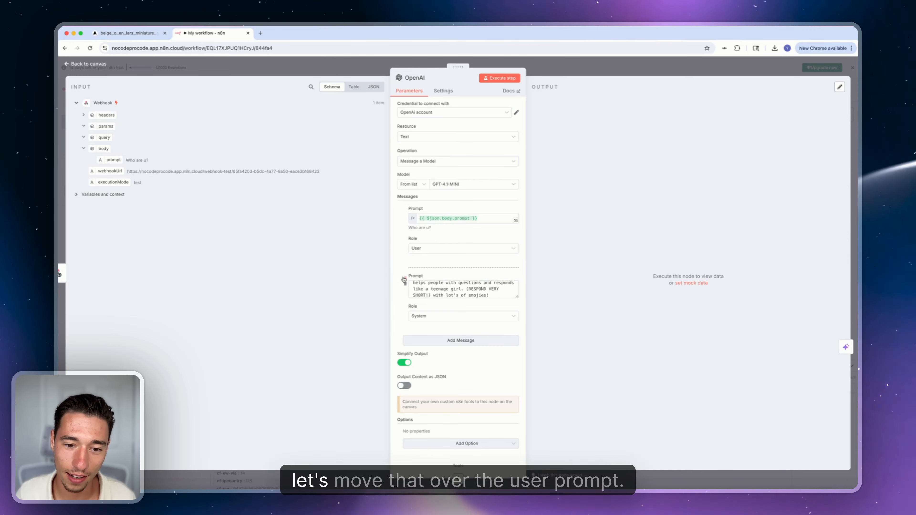
Step: Move the System message above the User message, test-run the OpenAI node, and return to the canvas
left_click_drag(405, 283, 403, 260)
left_click(393, 277)
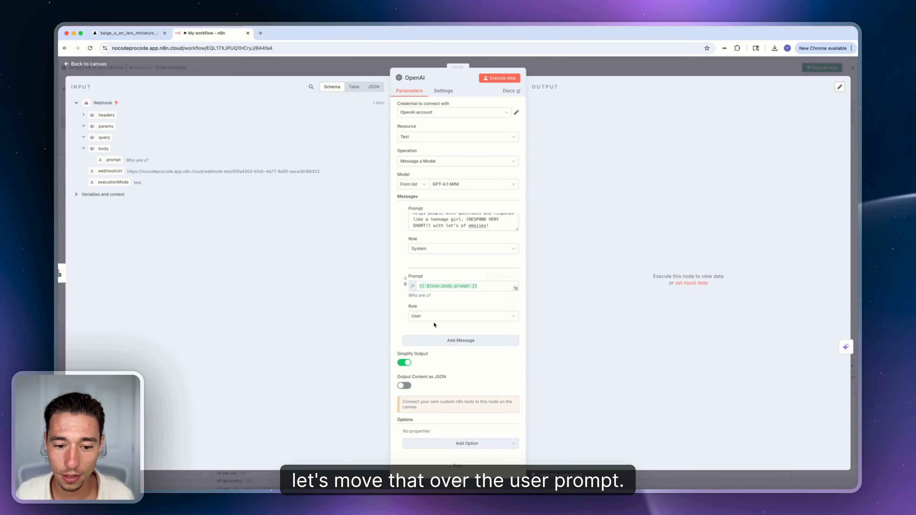
left_click(502, 79)
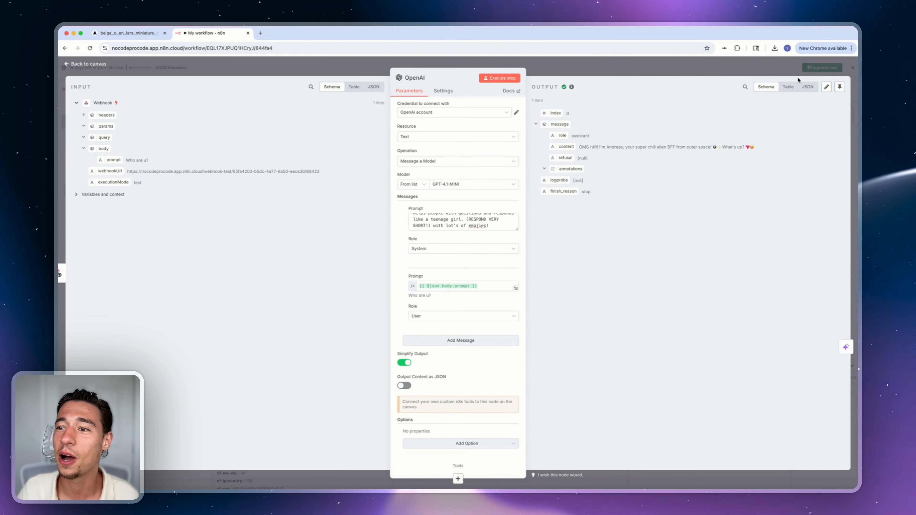
key("Escape")
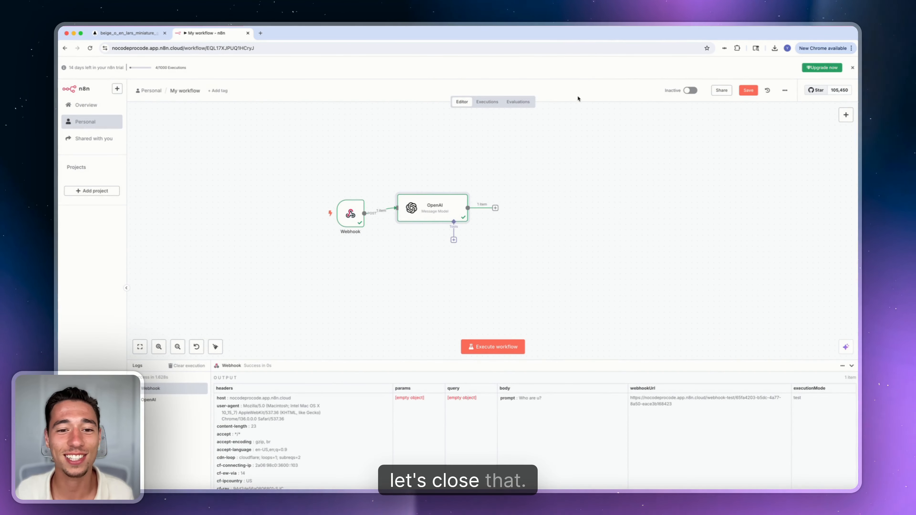
Step: Add a Respond to Webhook node after the OpenAI node's output
scroll(612, 210, "left", 2)
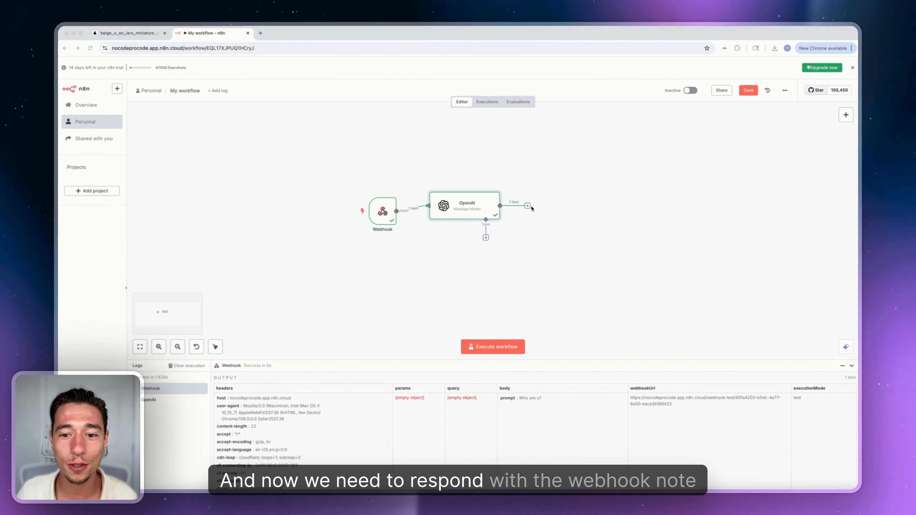
scroll(529, 207, "up", 10)
left_click(524, 207)
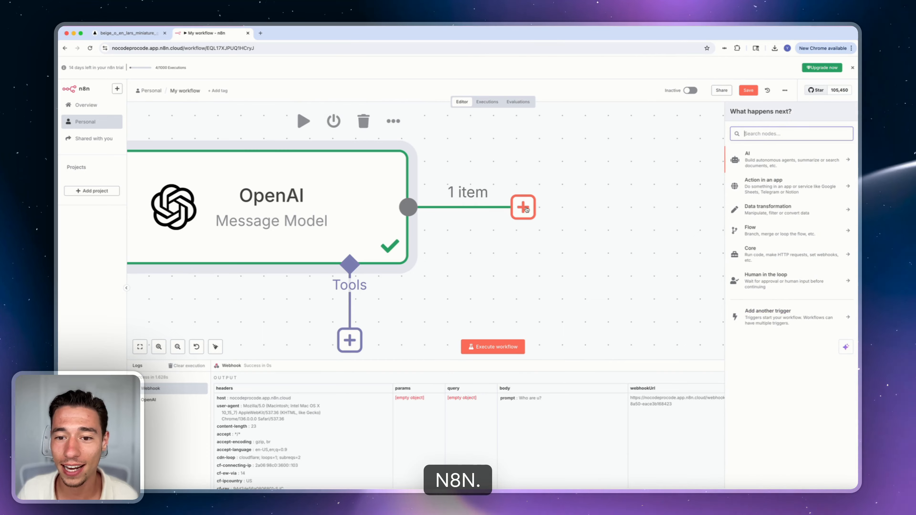
type("web")
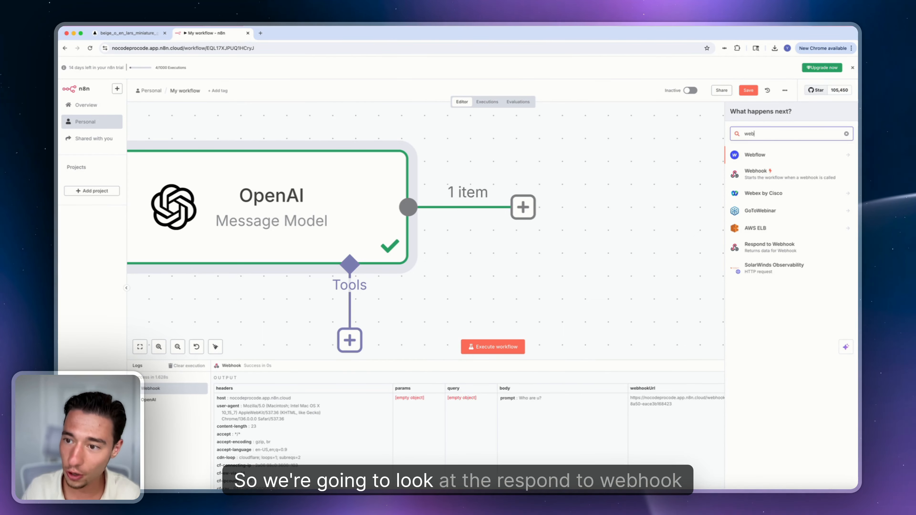
left_click(756, 248)
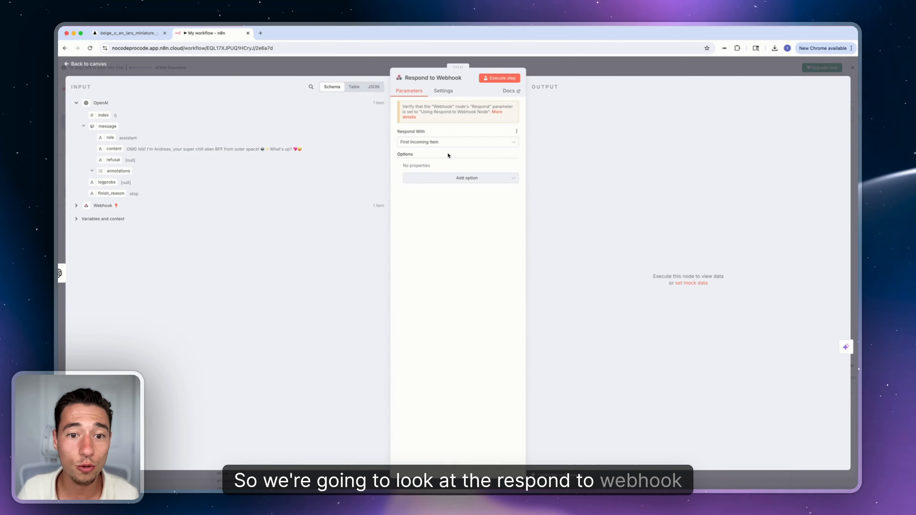
Step: Make Respond to Webhook return Text with the OpenAI content field, {{ $json.message.content }}, as its response body, and execute the step
left_click(447, 142)
scroll(429, 213, "down", 2)
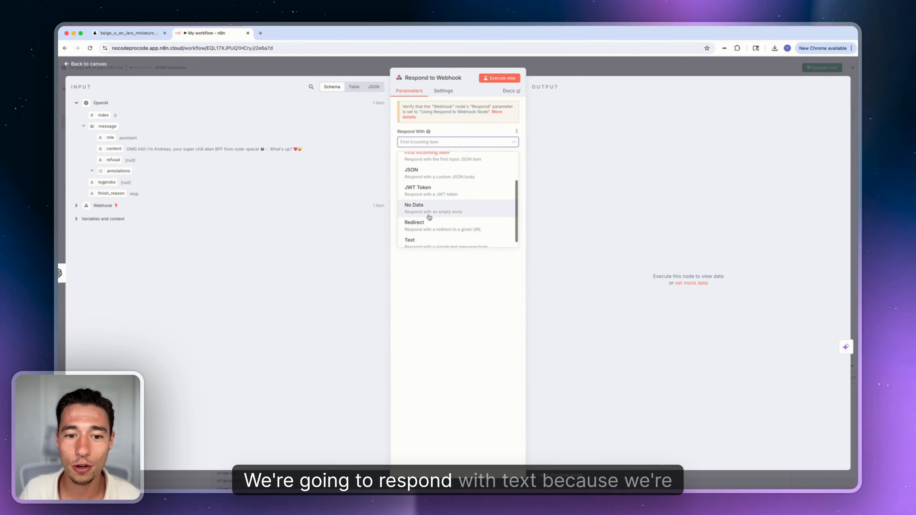
left_click(417, 238)
left_click(428, 187)
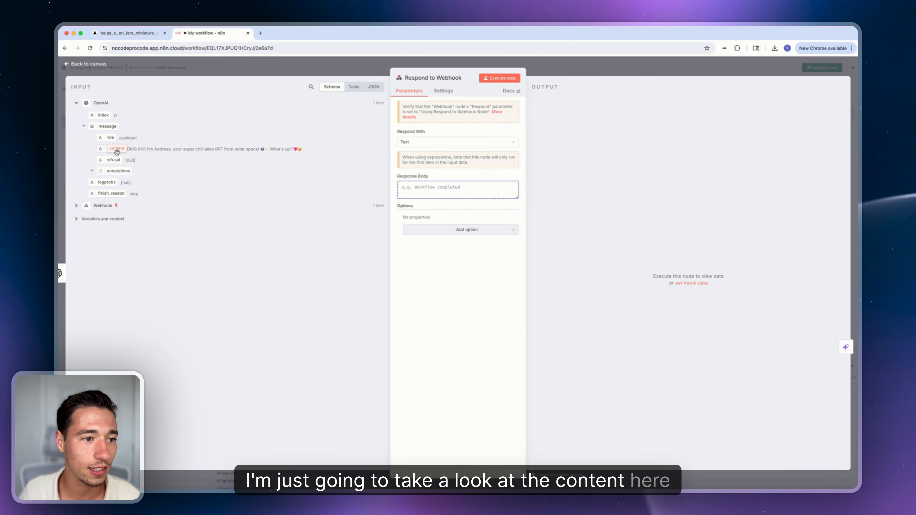
mouse_move(117, 152)
left_mouse_down()
mouse_move(108, 154)
mouse_move(124, 136)
left_mouse_up()
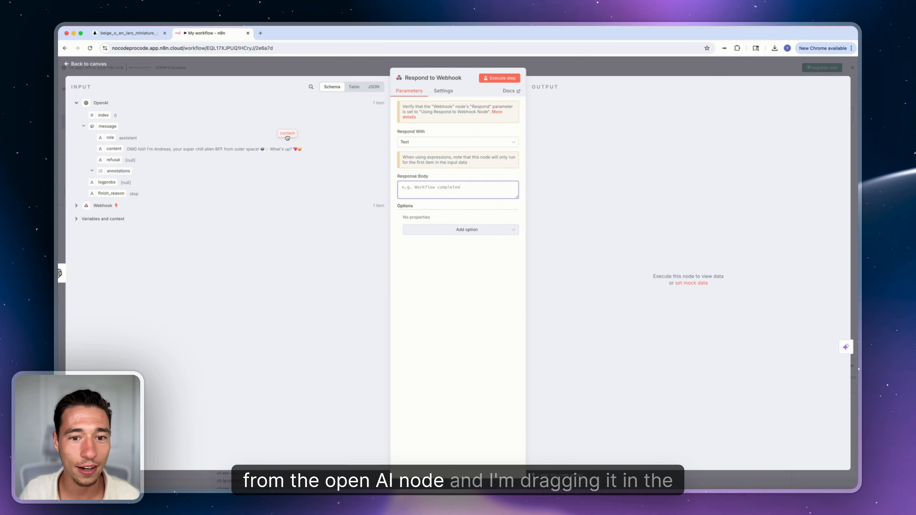
left_click_drag(288, 138, 431, 192)
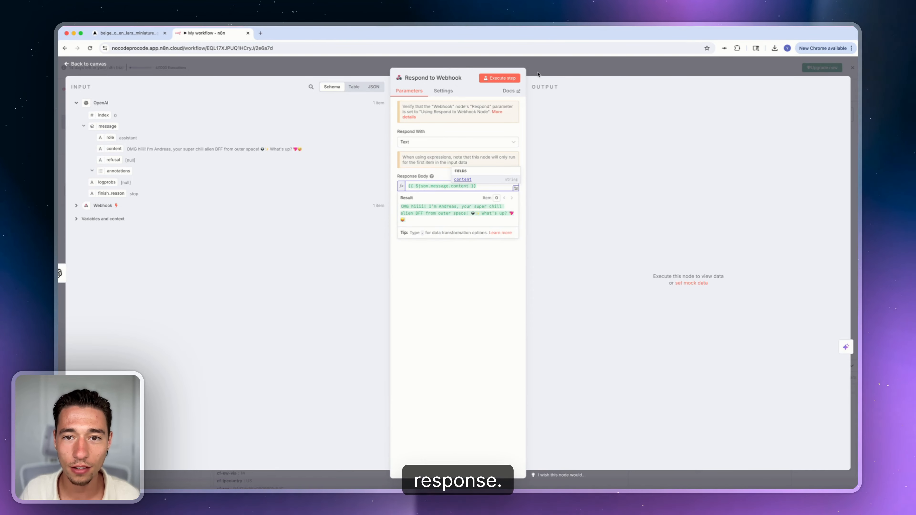
left_click(505, 78)
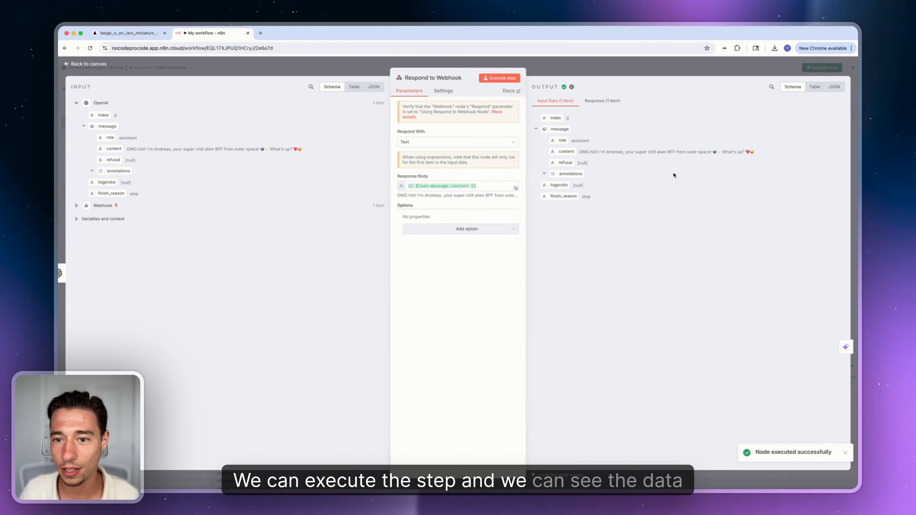
key("Escape")
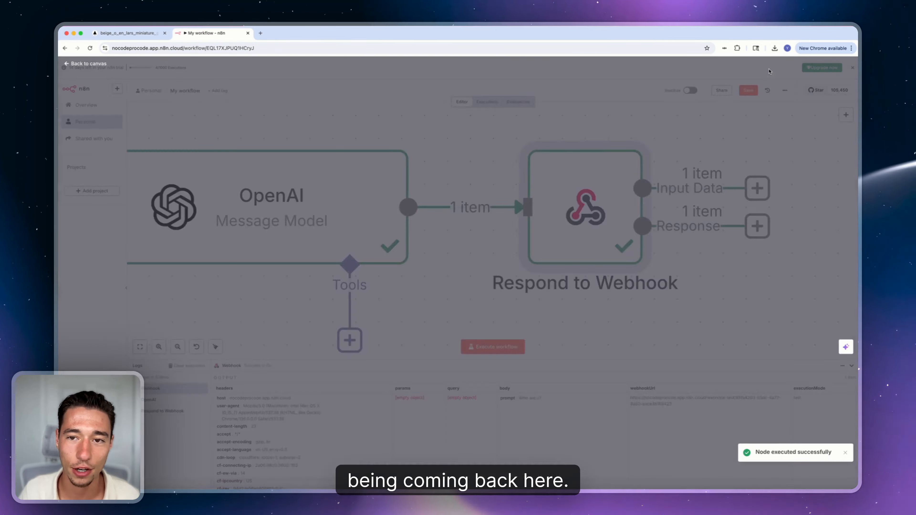
Step: Set the Webhook node's Respond option to Using 'Respond to Webhook' Node and return to the canvas
scroll(561, 215, "down", 5)
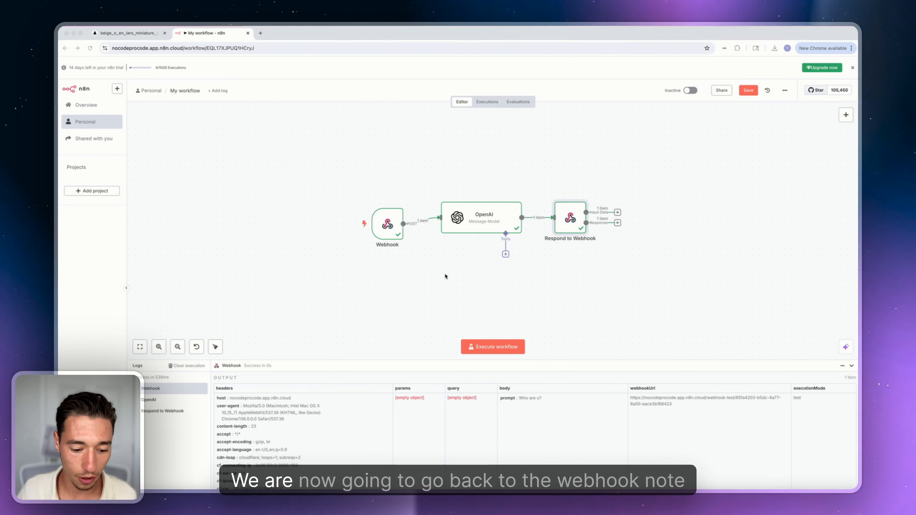
double_click(389, 226)
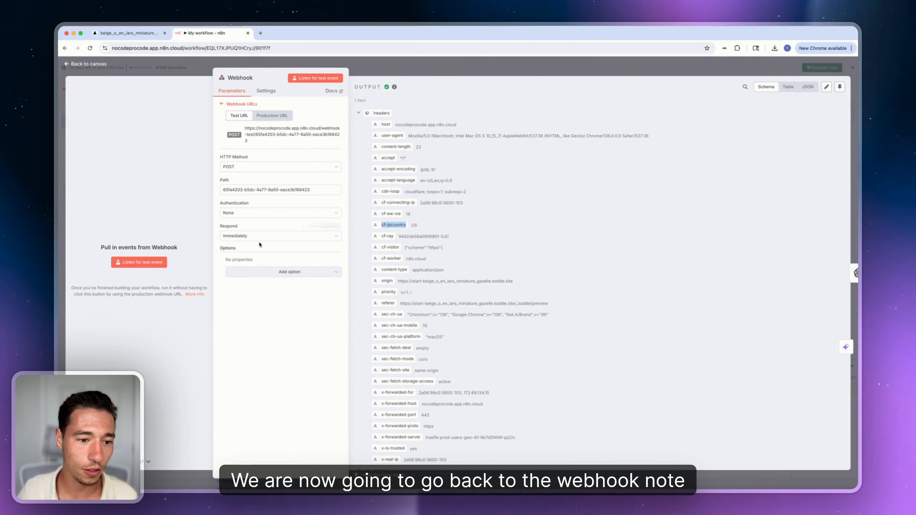
left_click(252, 235)
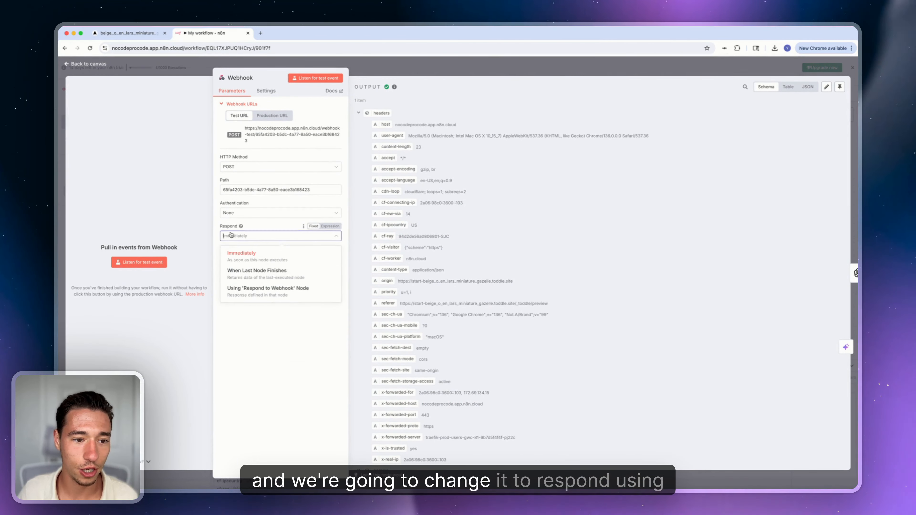
left_click(258, 293)
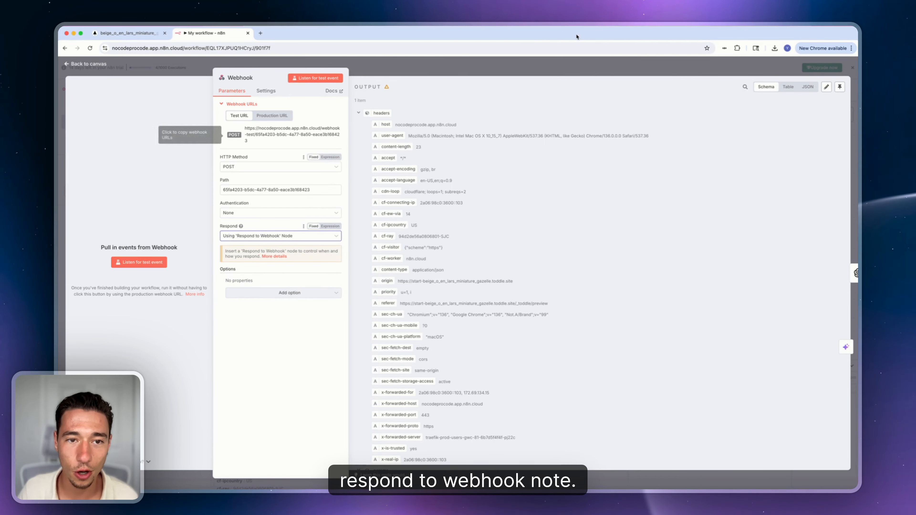
left_click(753, 73)
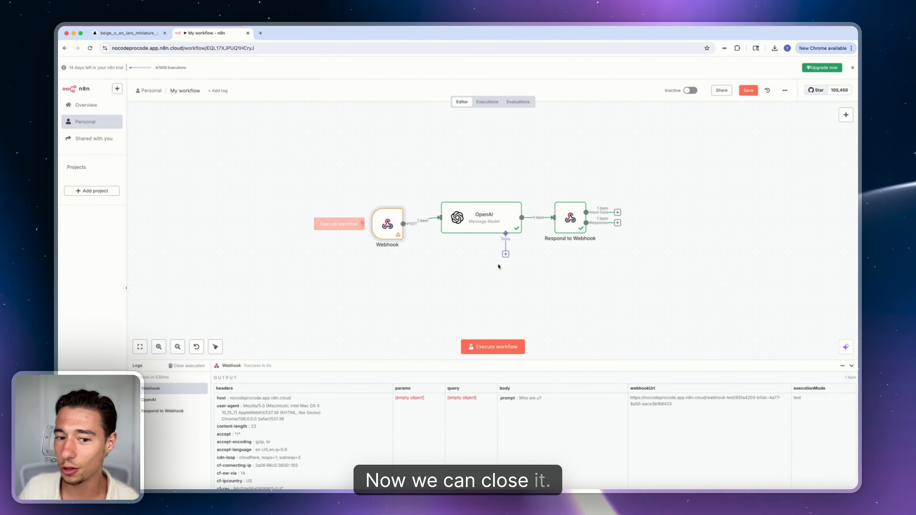
Step: Execute the n8n workflow, resend the n8n Integration API test from Nordcraft to check its response, and return to n8n
left_click(473, 348)
left_click(123, 33)
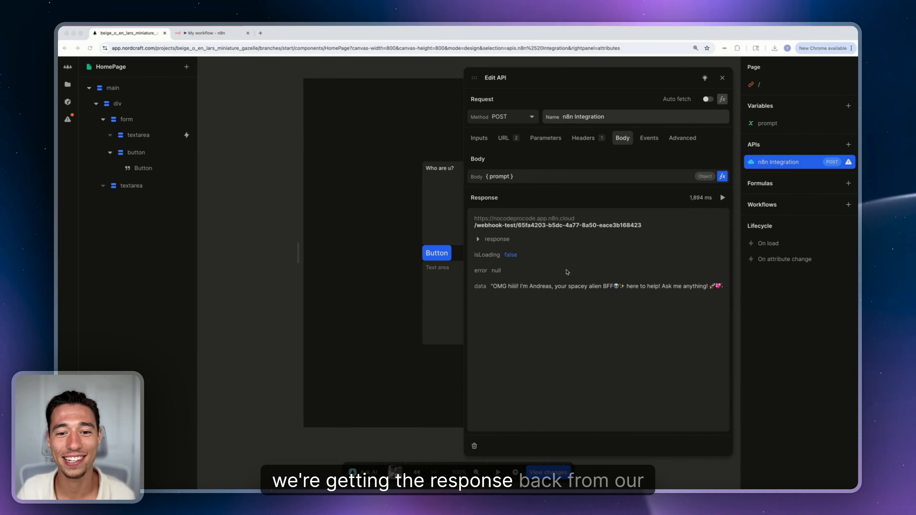
key("ctrl+Tab")
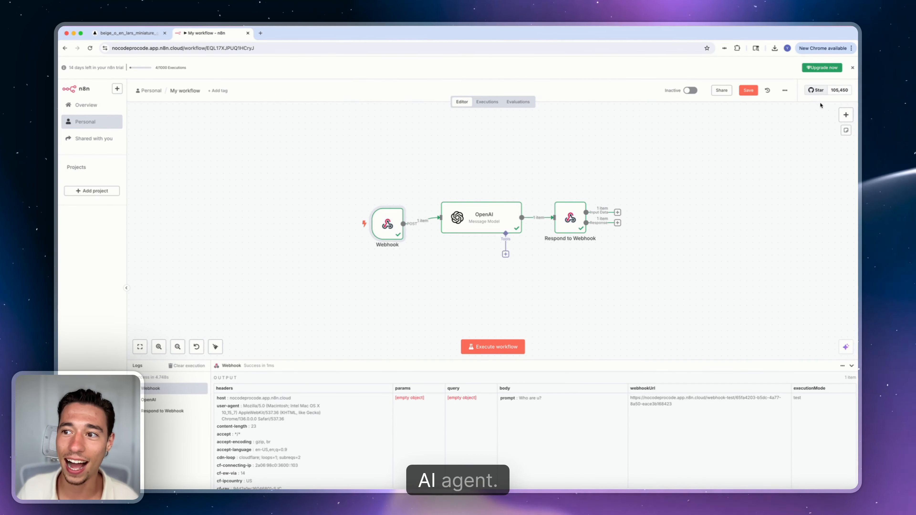
Step: Save and activate the n8n workflow, and copy the Webhook node's production URL
left_click(748, 90)
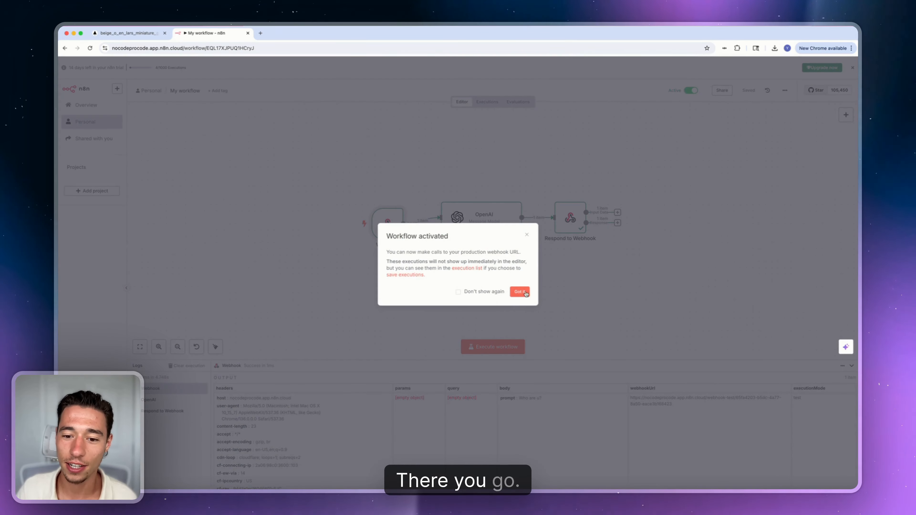
left_click(519, 291)
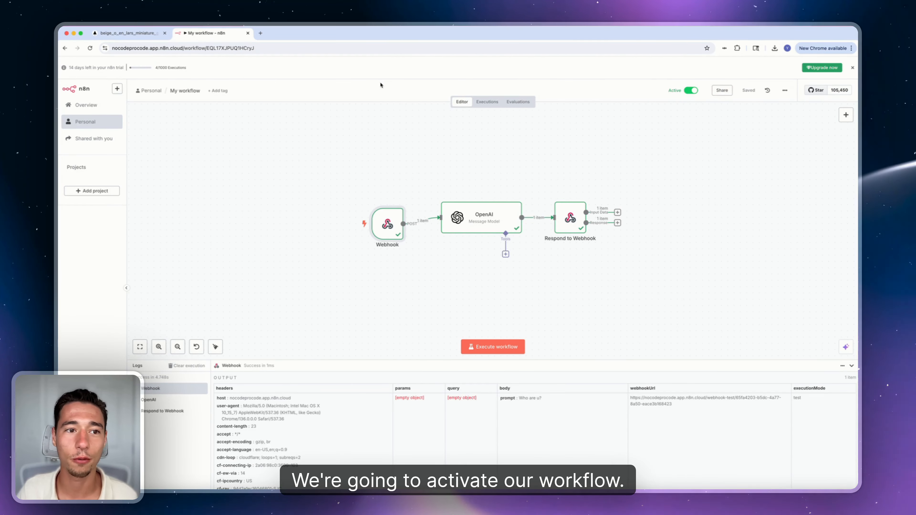
double_click(385, 234)
left_click(272, 115)
double_click(275, 128)
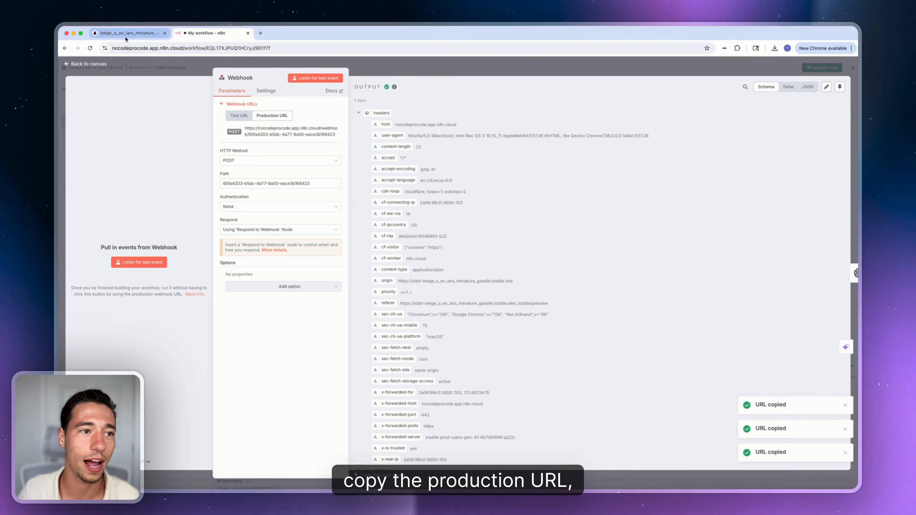
Step: Switch to Nordcraft, replace the n8n Integration API's test URL and path segments with the copied production webhook URL, and test the API
left_click(137, 33)
left_click(505, 138)
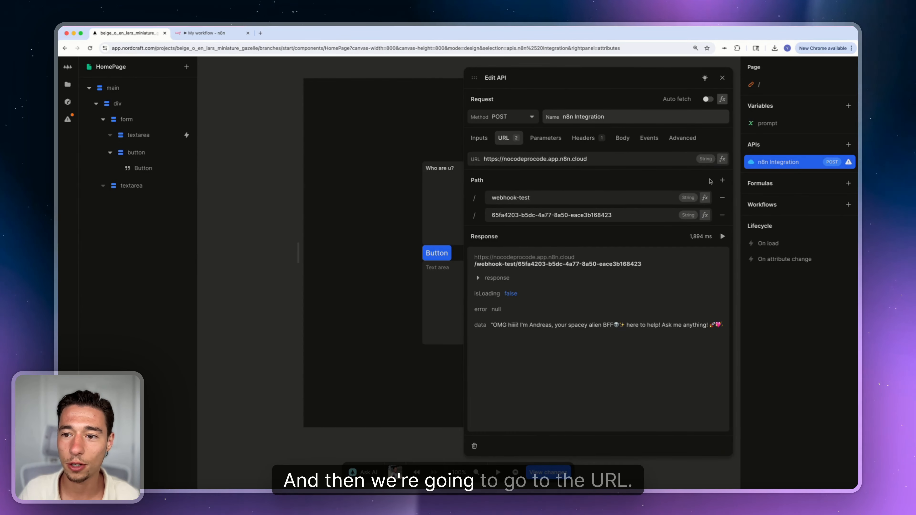
left_click(727, 203)
left_click(587, 159)
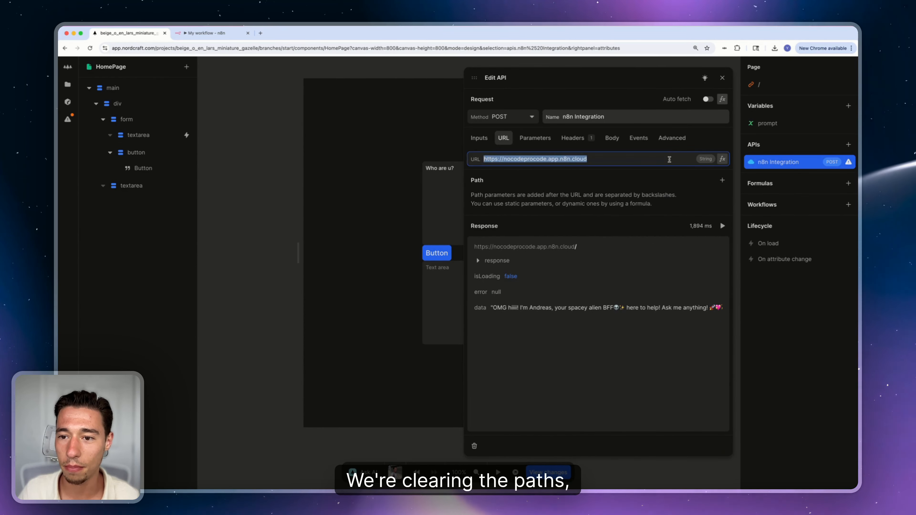
key("BackSpace")
key("BackSpace")
key("BackSpace")
key("BackSpace")
key("BackSpace")
key("BackSpace")
key("BackSpace")
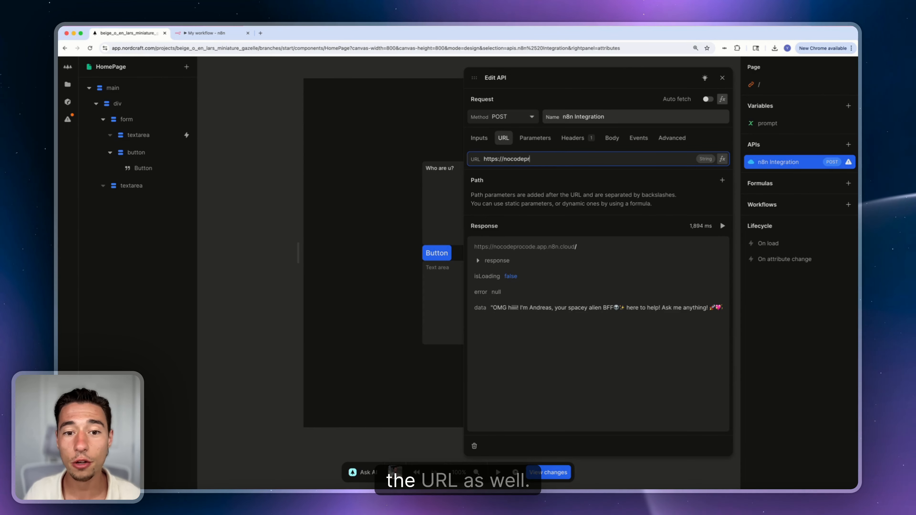
key("BackSpace")
key("BackSpace")
key("BackSpace")
key("BackSpace")
key("BackSpace")
key("BackSpace")
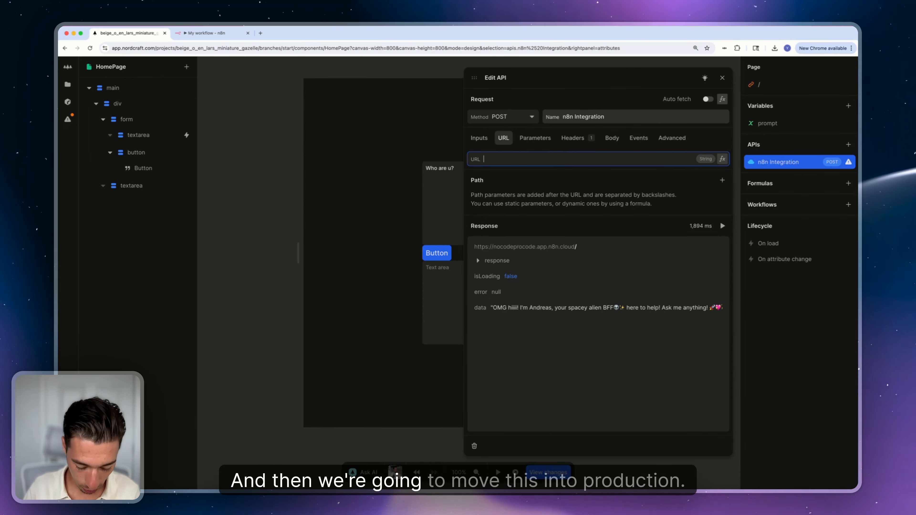
key("super+v")
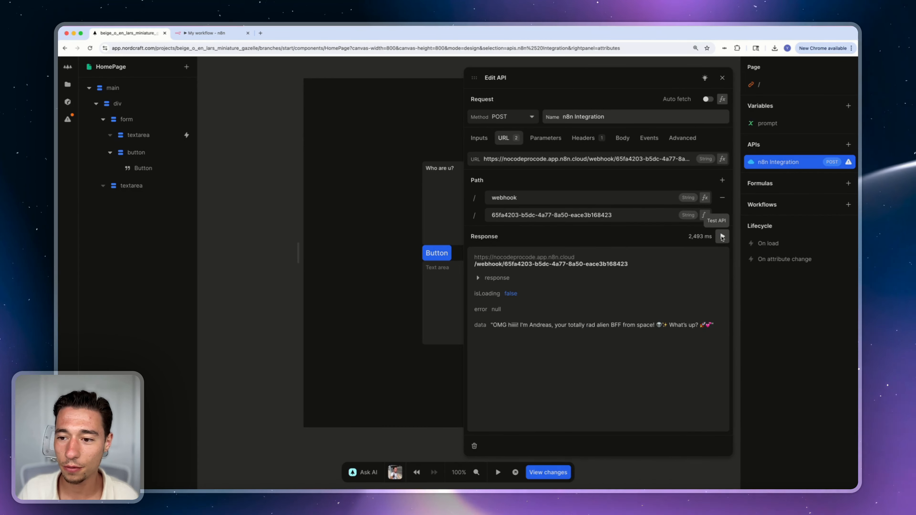
left_click(722, 78)
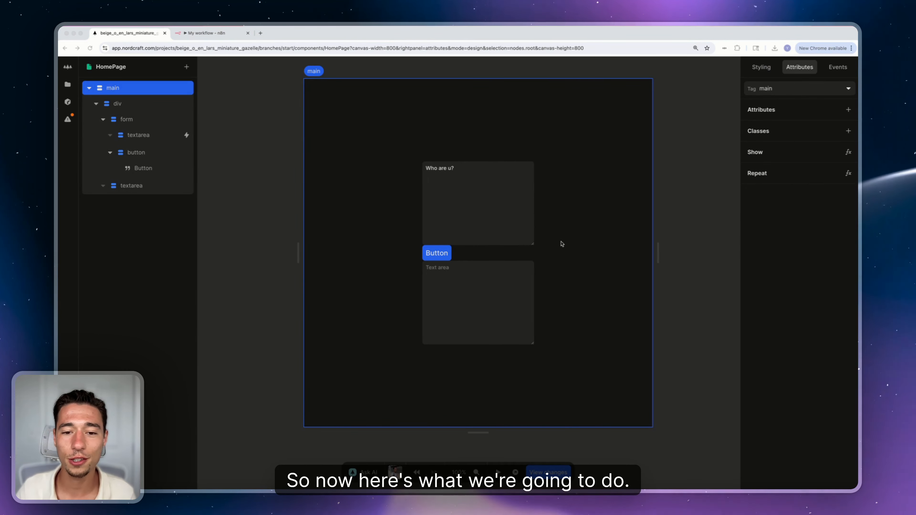
Step: Add a submit event to the form that calls the n8n Integration API after Prevent Default
left_click(472, 190)
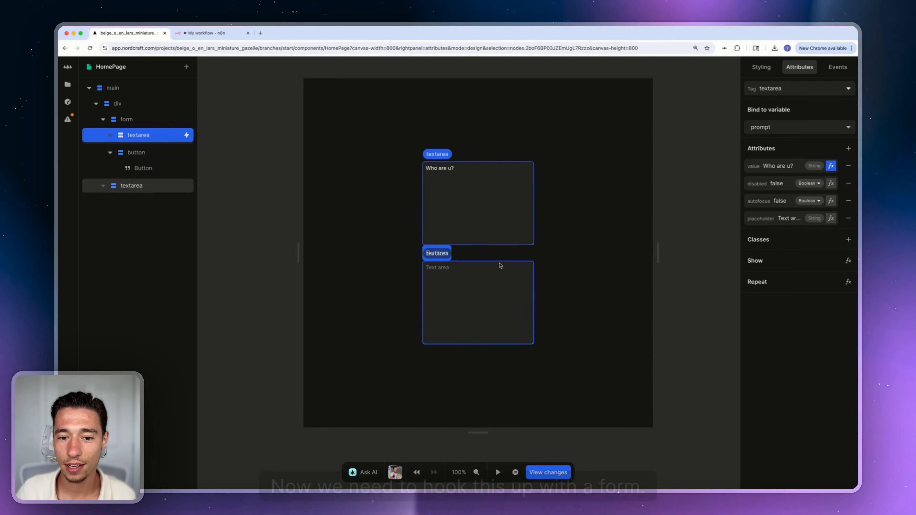
left_click(479, 255)
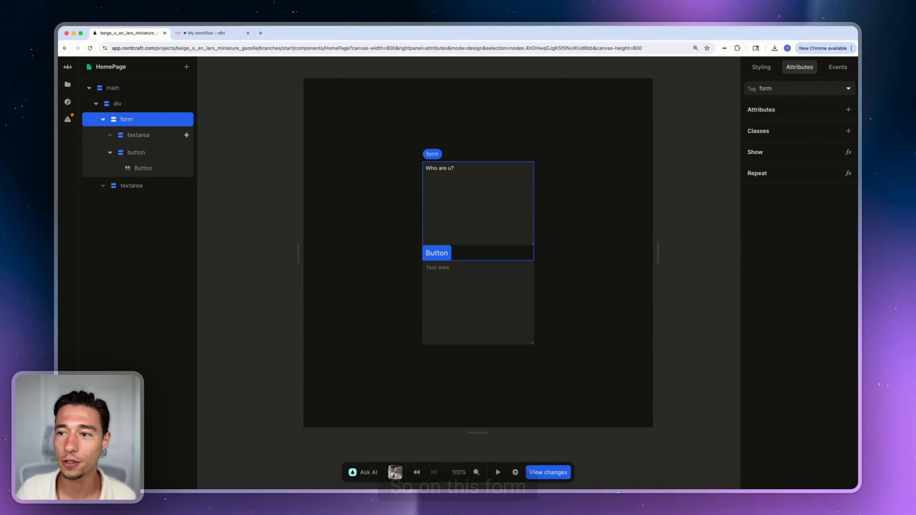
left_click(840, 70)
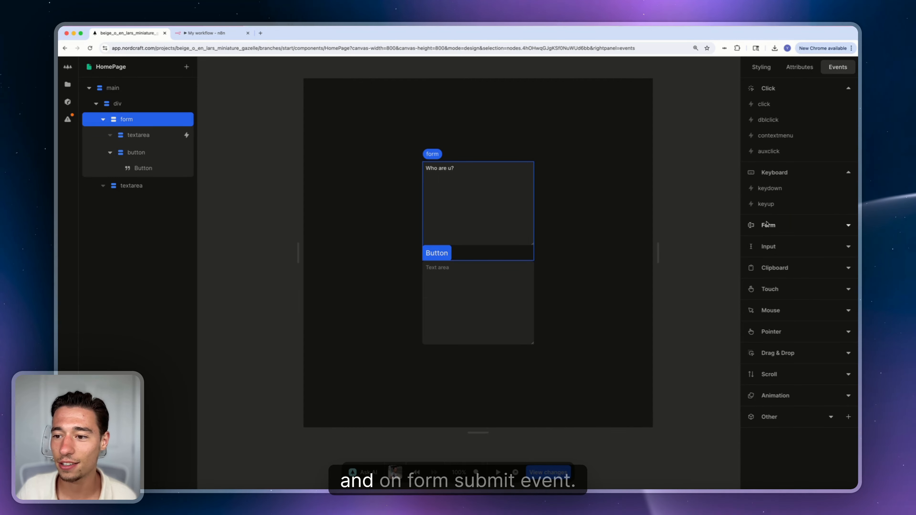
left_click(762, 242)
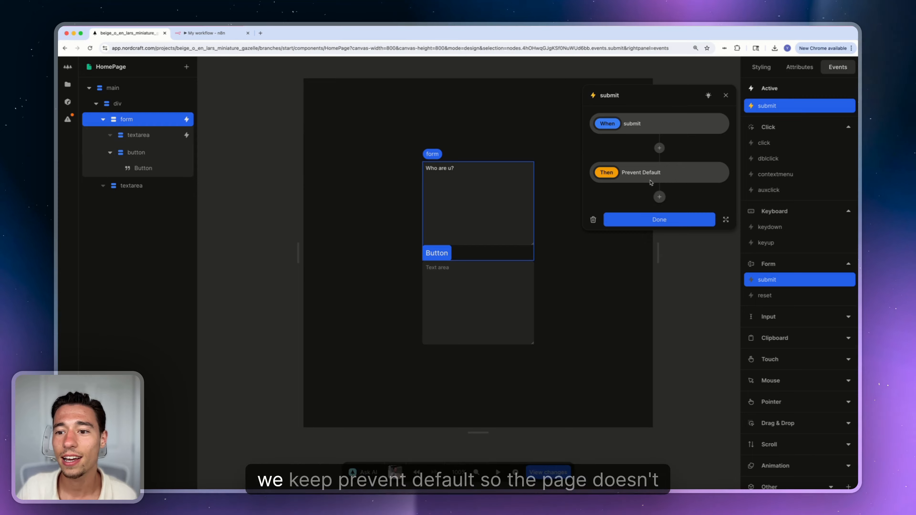
left_click(660, 197)
left_click(629, 267)
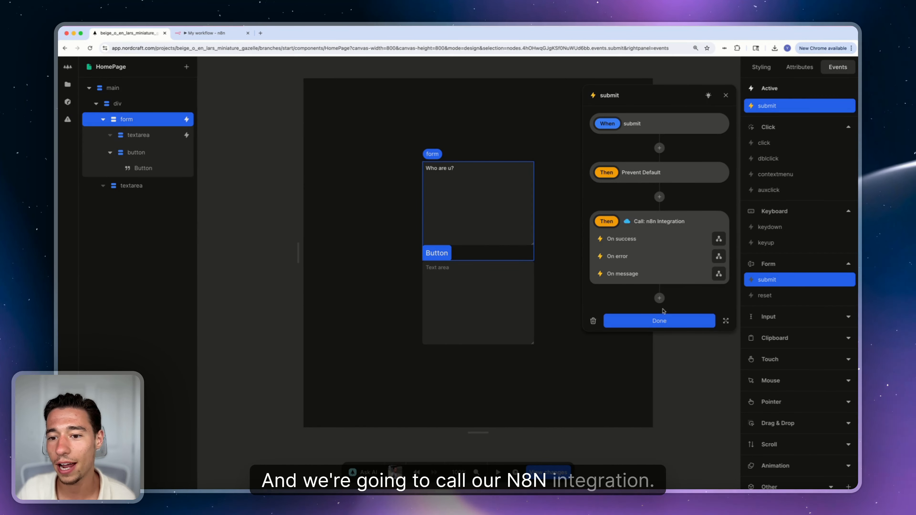
left_click(681, 319)
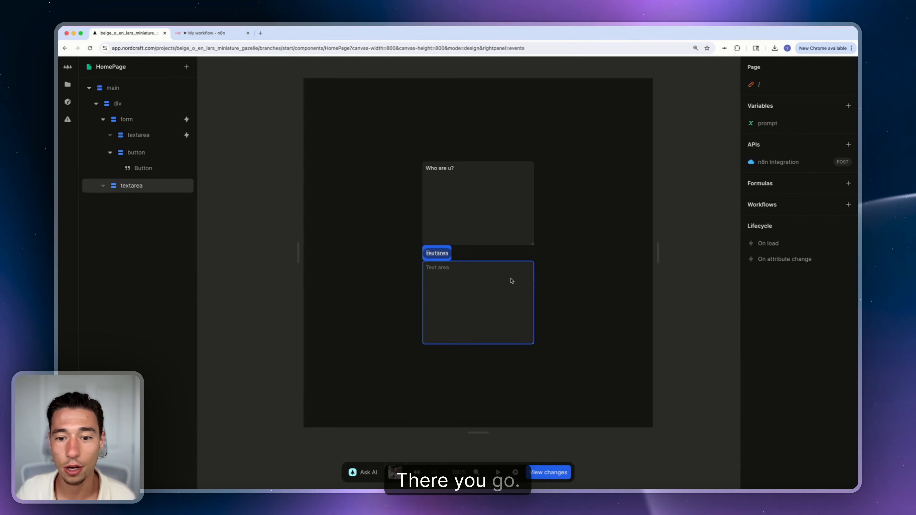
Step: Change the form button's text to "Ask the Alien Intelligence" followed by the alien face emoji
left_click(484, 311)
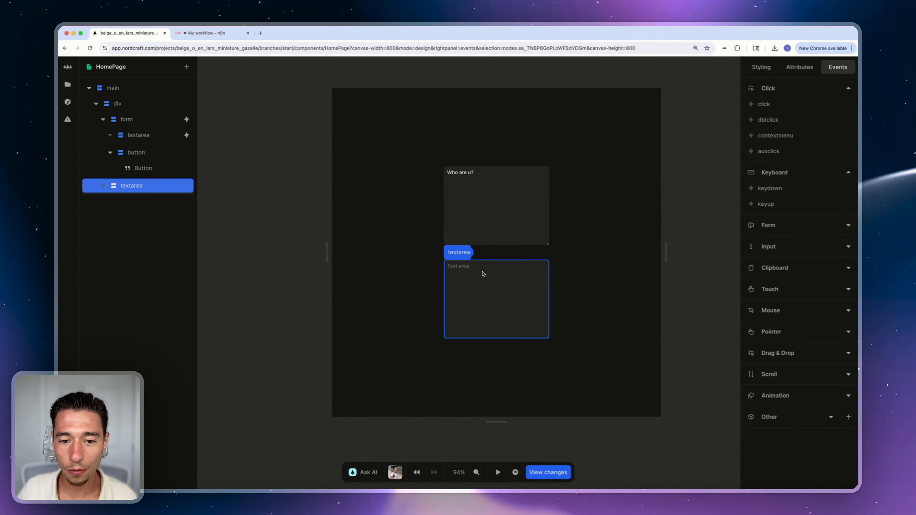
left_click(460, 252)
left_click(464, 255)
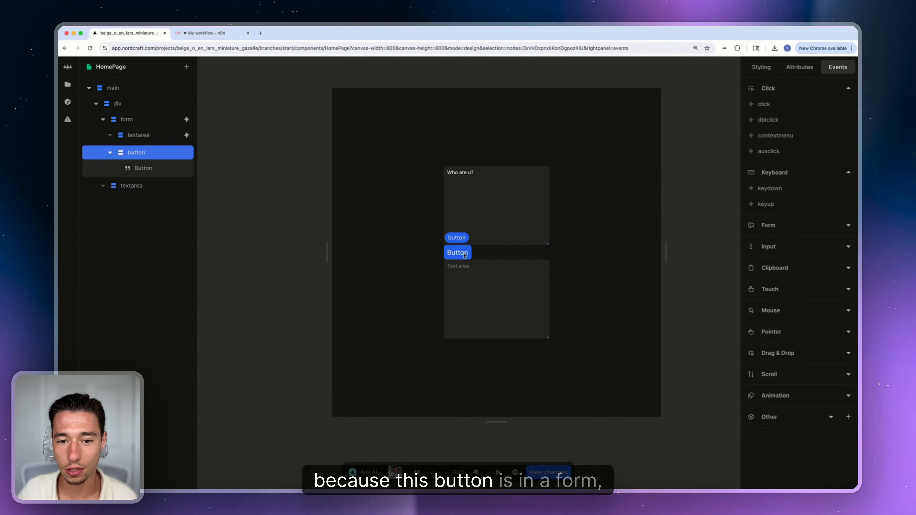
left_click(462, 251)
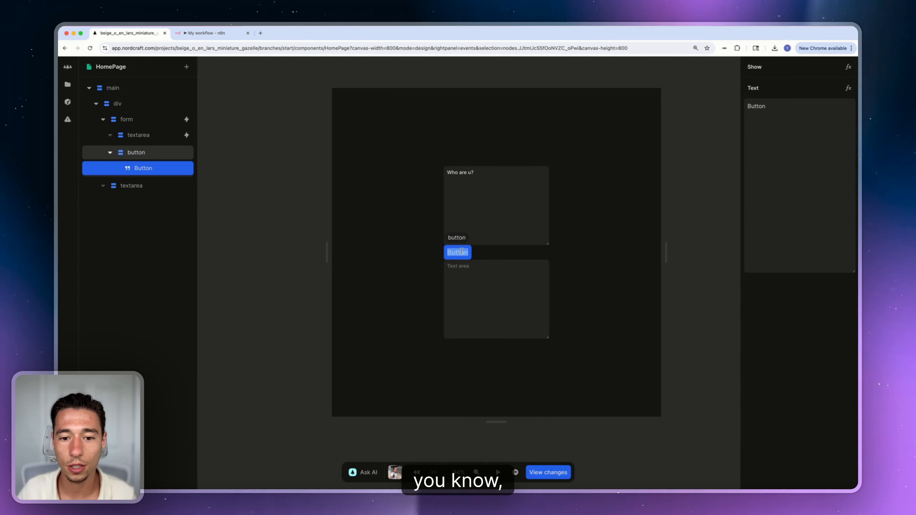
type("Ask the")
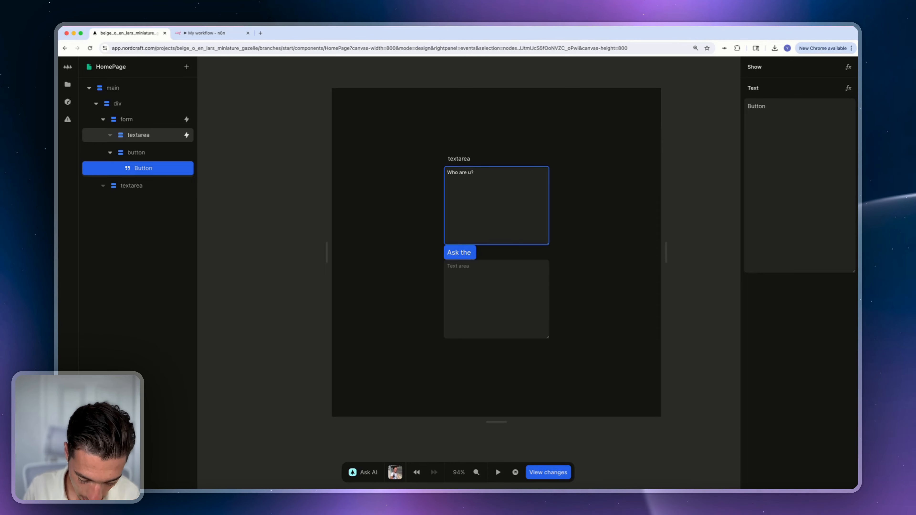
type("Al")
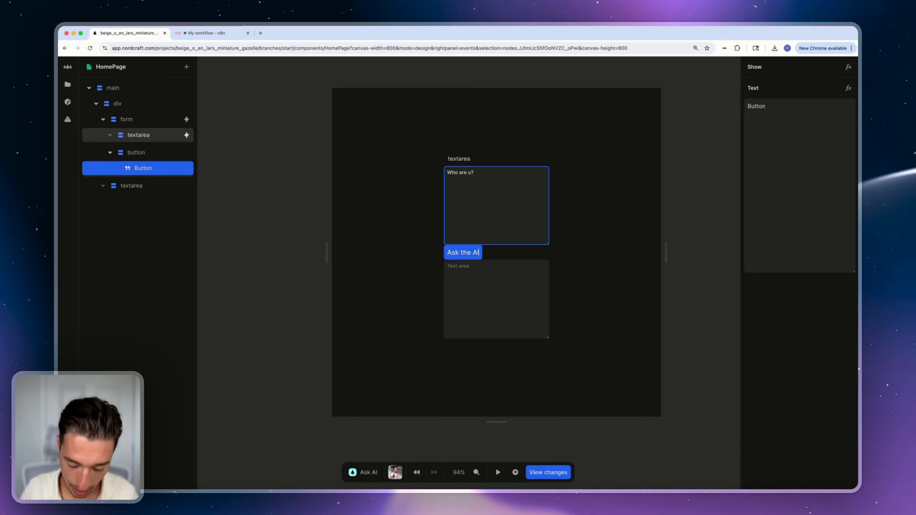
type("ien")
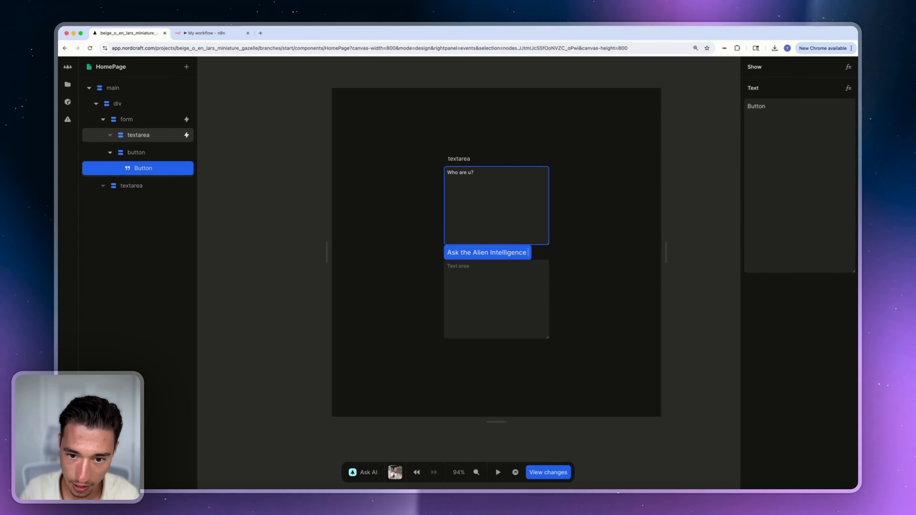
type(" Intelligence")
key("ctrl+super+space")
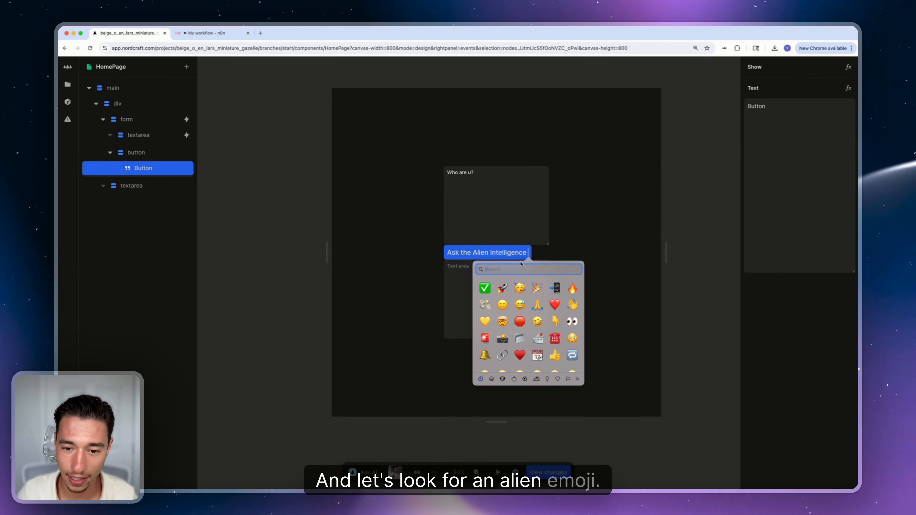
type("alien")
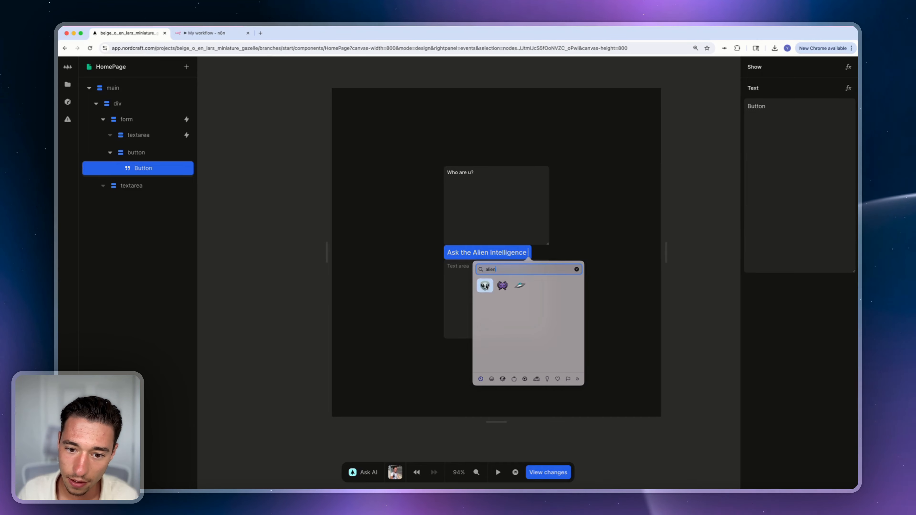
key("Return")
left_click(564, 272)
Step: Set the width of the form's button to 100%
left_click(522, 248)
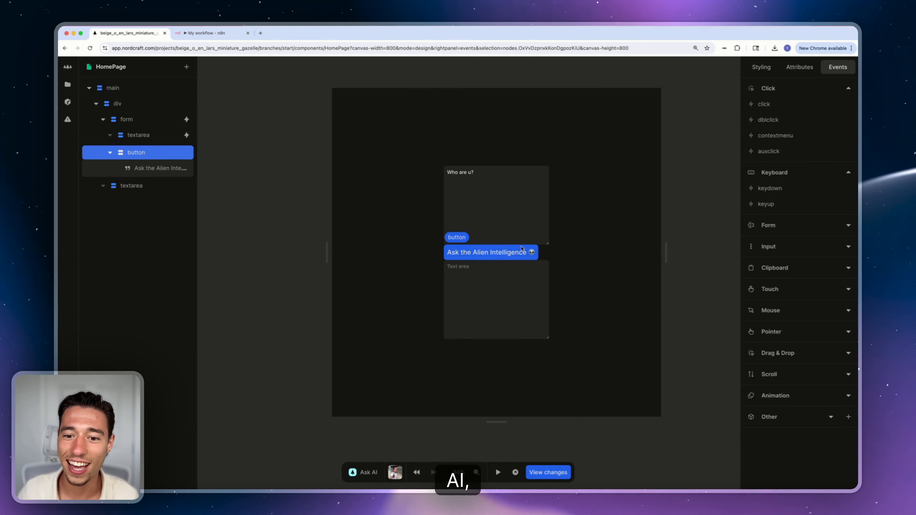
left_click(761, 67)
left_click(779, 215)
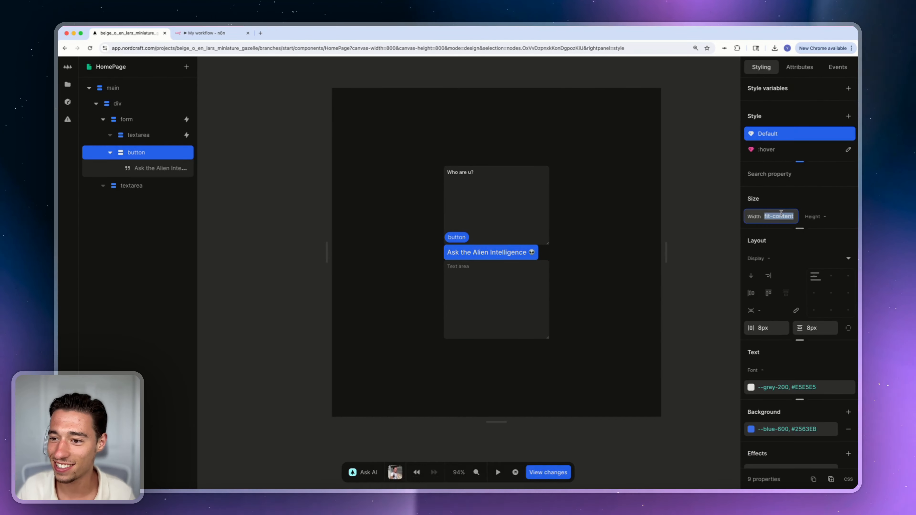
type("100%")
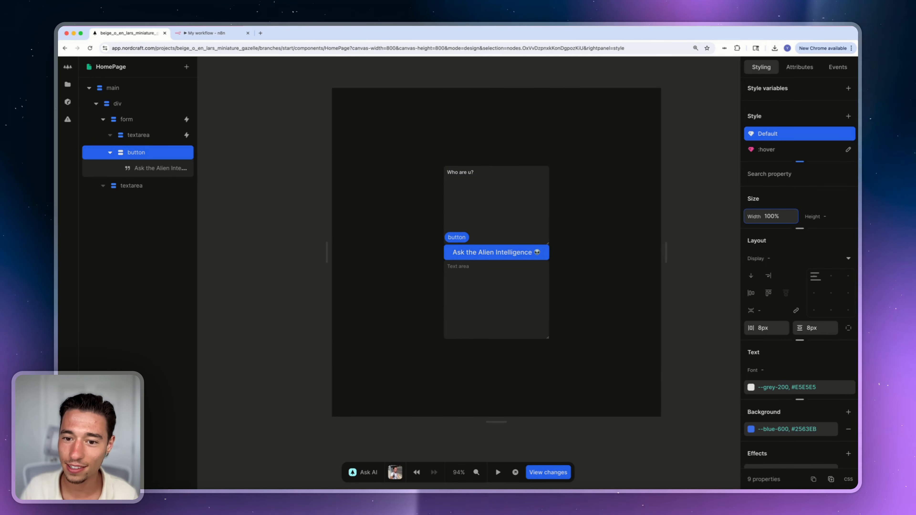
left_click(576, 260)
Step: Set the form's layout gap to 1rem to space its textarea and button
left_click(515, 213)
key("Escape")
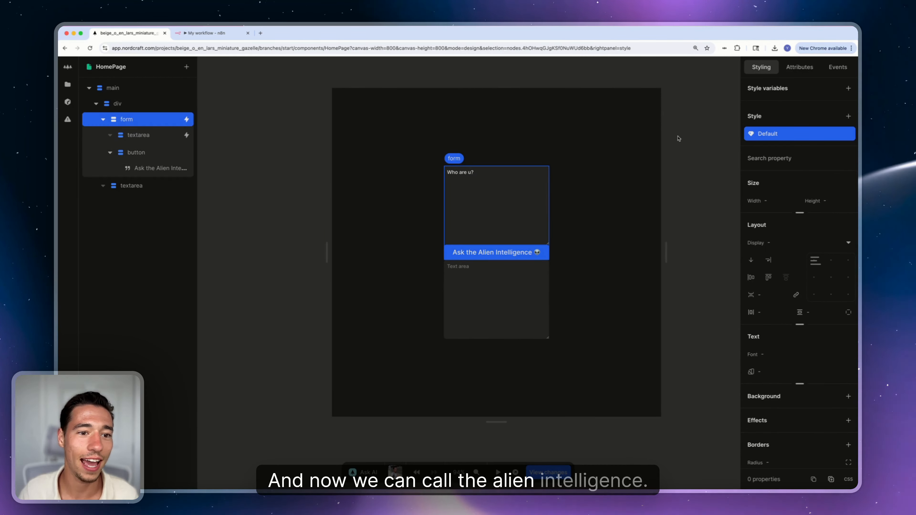
left_click(767, 295)
type("1rem")
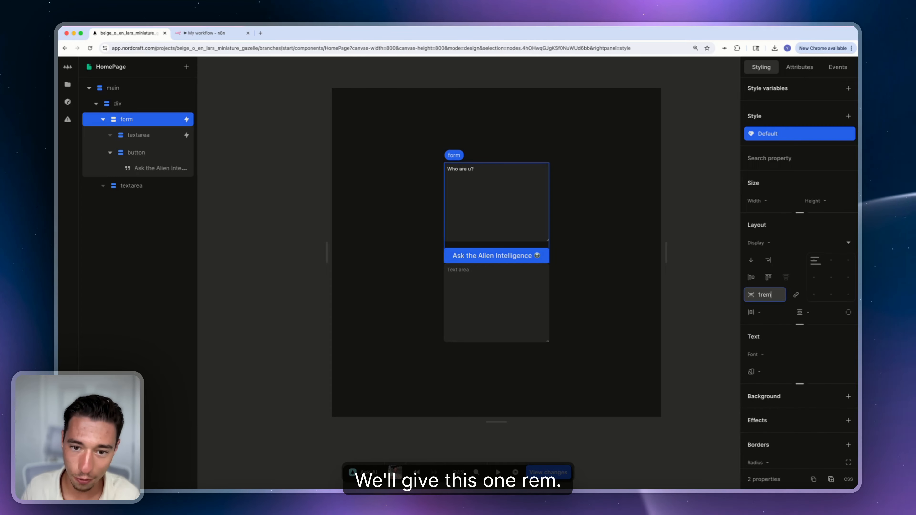
left_click(595, 315)
Step: Set the layout gap of the div containing the form and the second textarea to 1rem
left_click(497, 264)
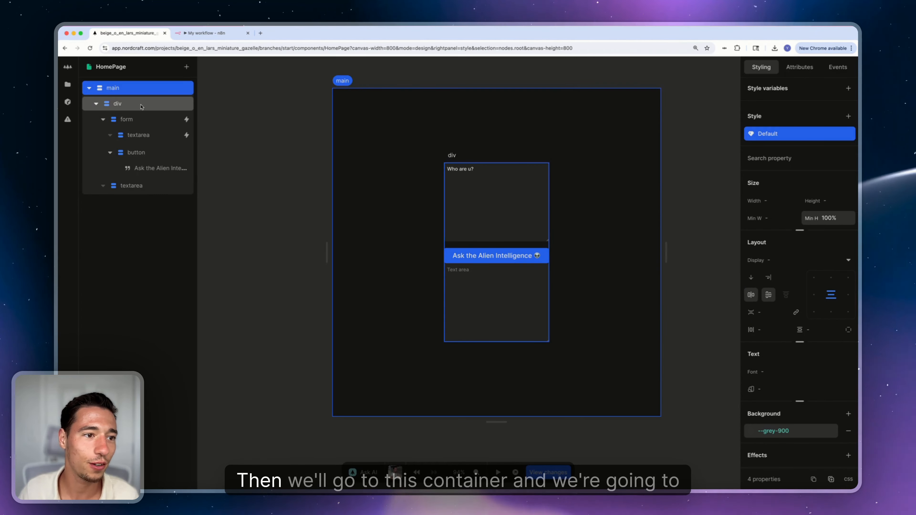
left_click(764, 295)
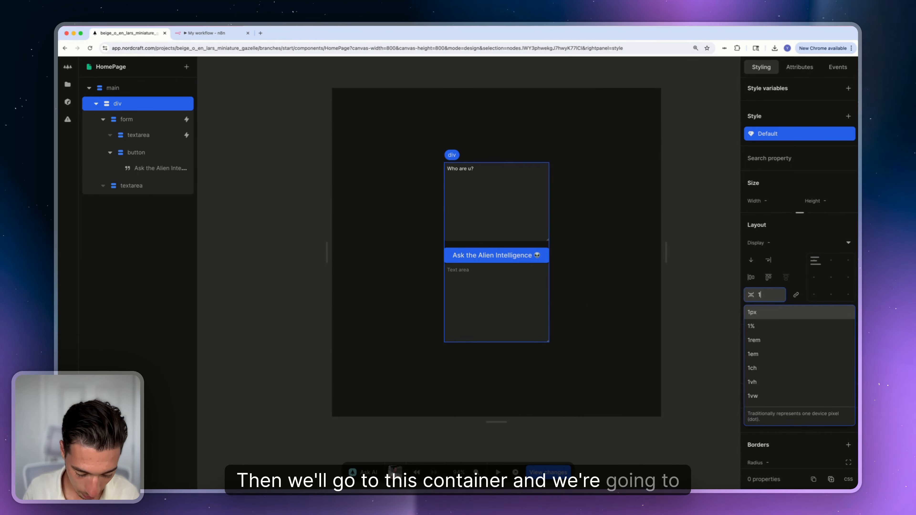
type("1")
left_click(754, 340)
left_click(640, 282)
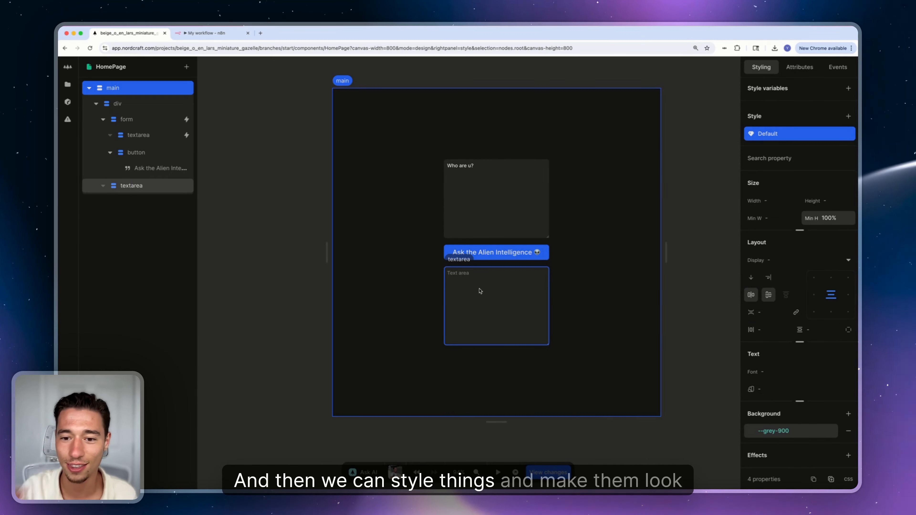
Step: Add a type attribute with the value submit to the form's button
left_click(498, 252)
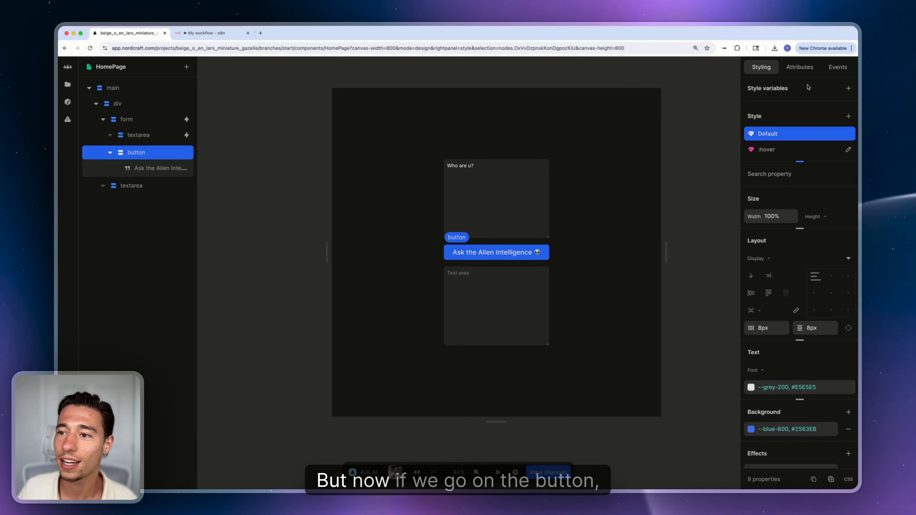
left_click(800, 67)
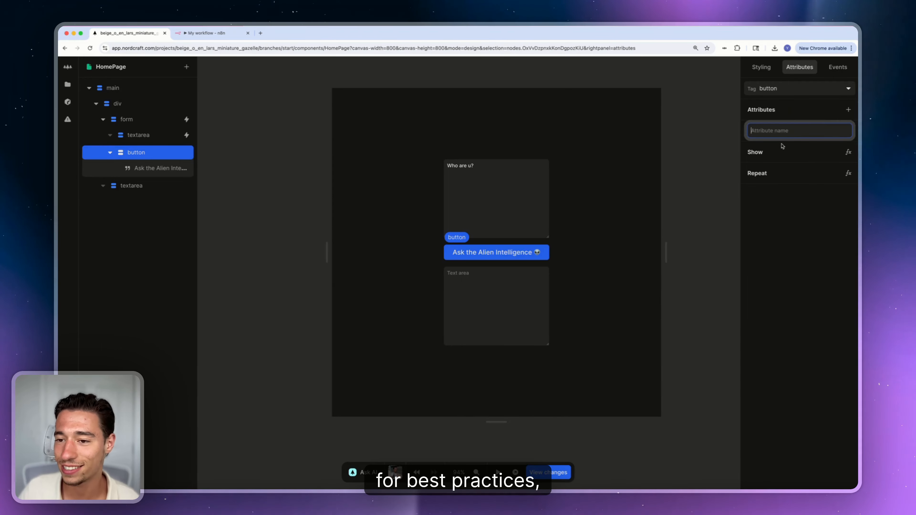
type("type")
key("Return")
type("submit")
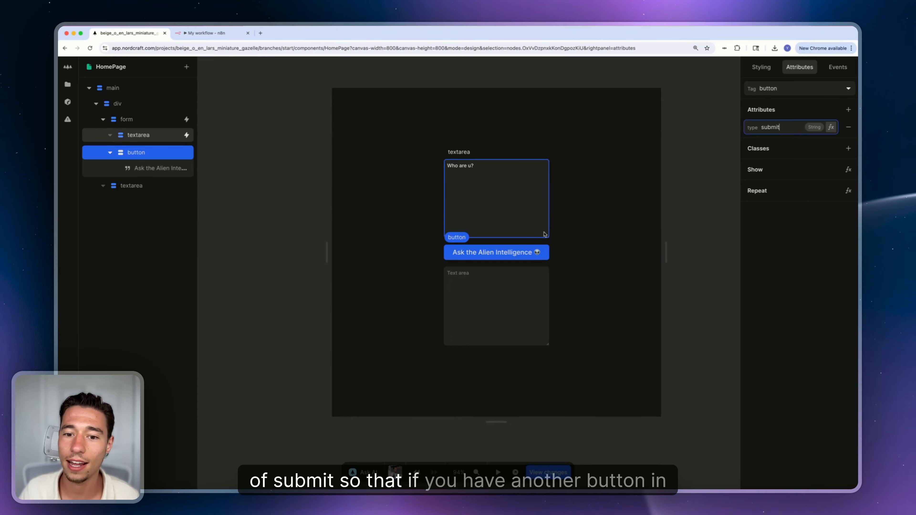
left_click(531, 240)
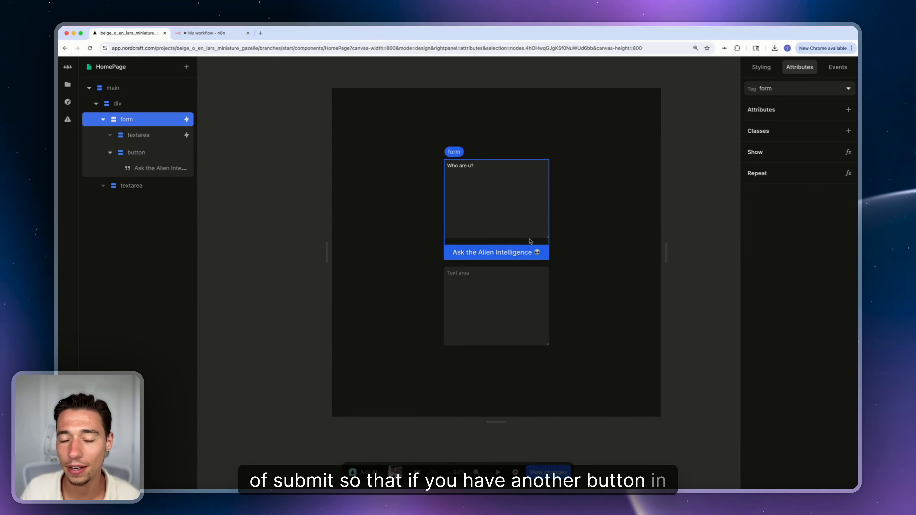
left_click(596, 245)
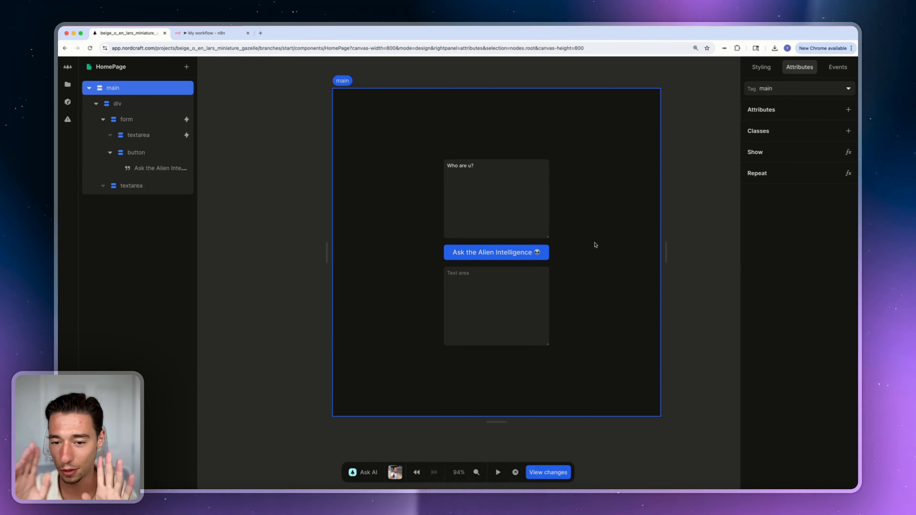
left_click(530, 253)
left_click(575, 249)
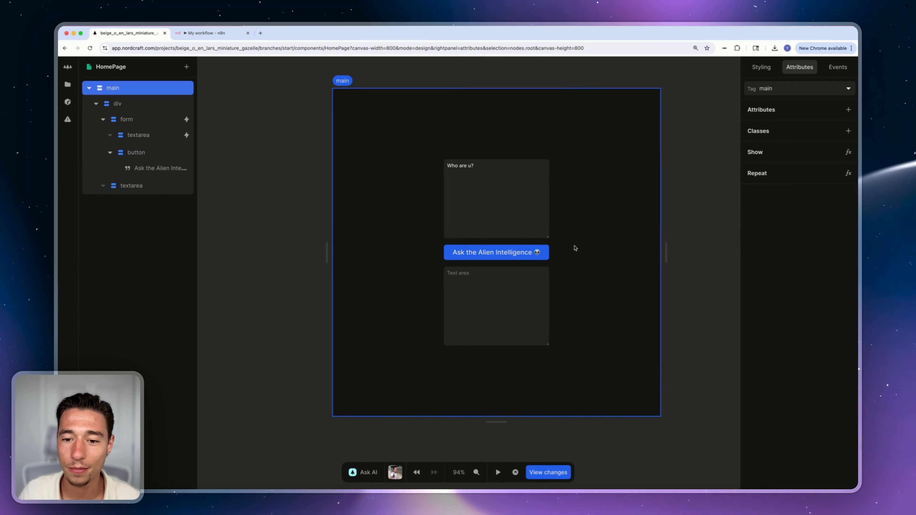
left_click(530, 241)
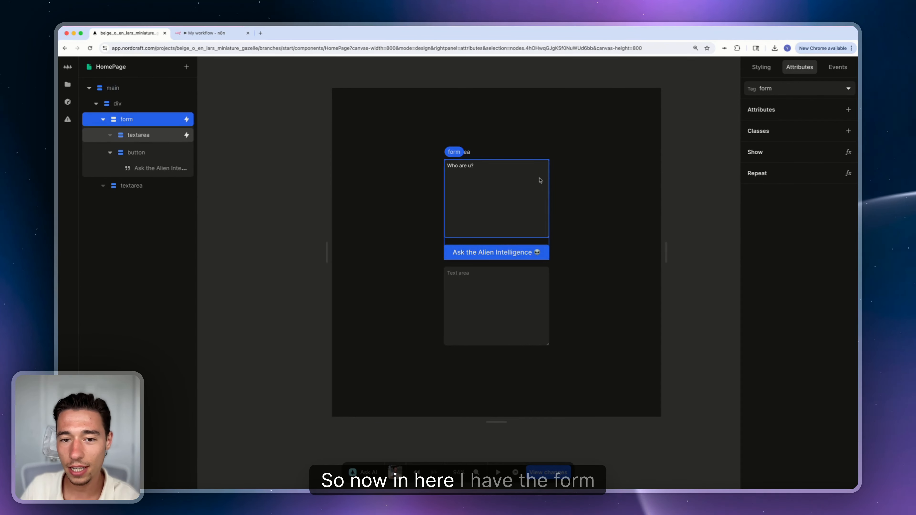
left_click(718, 130)
left_click(780, 165)
left_click(424, 289)
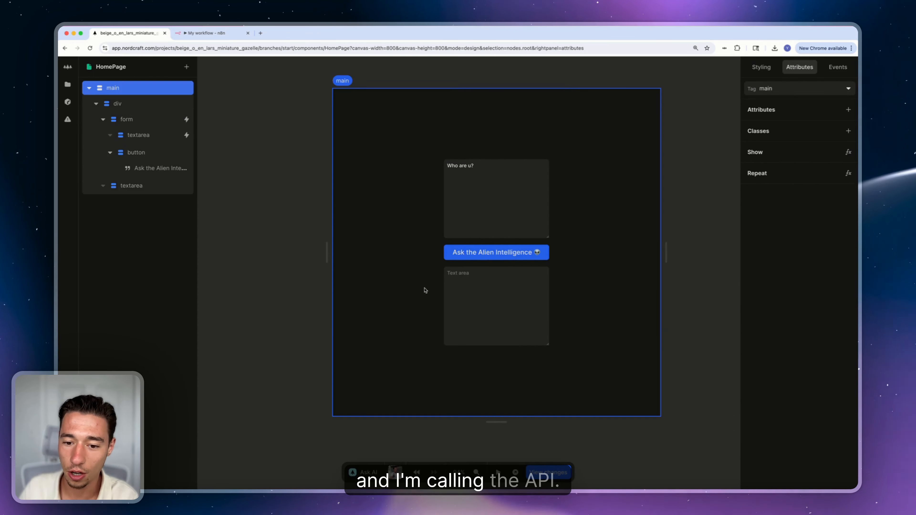
left_click(473, 287)
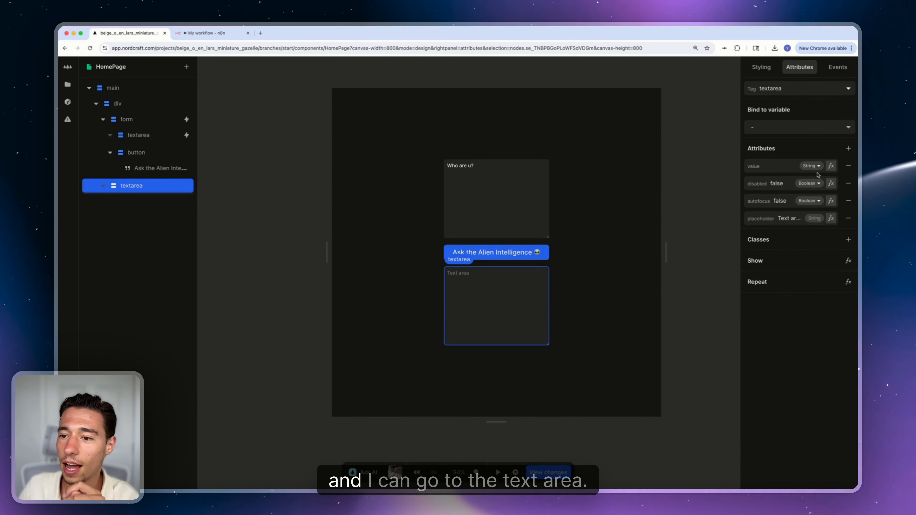
left_click(831, 167)
key("Escape")
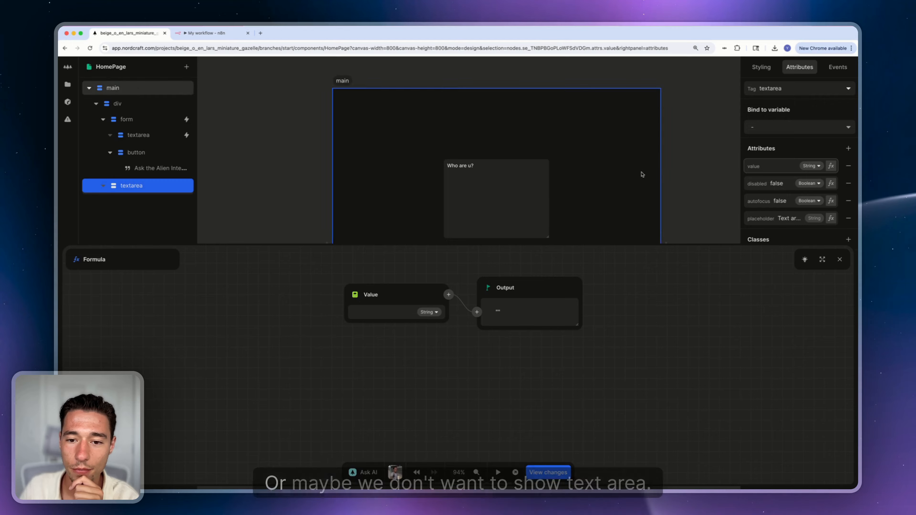
Step: Delete the second textarea below the form and add a div in its place inside the outer div
left_click(495, 292)
key("Delete")
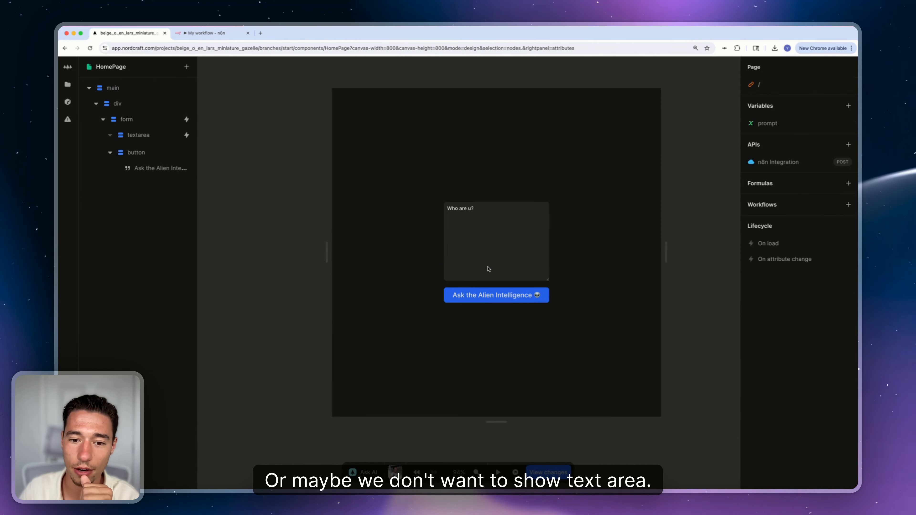
left_click(117, 103)
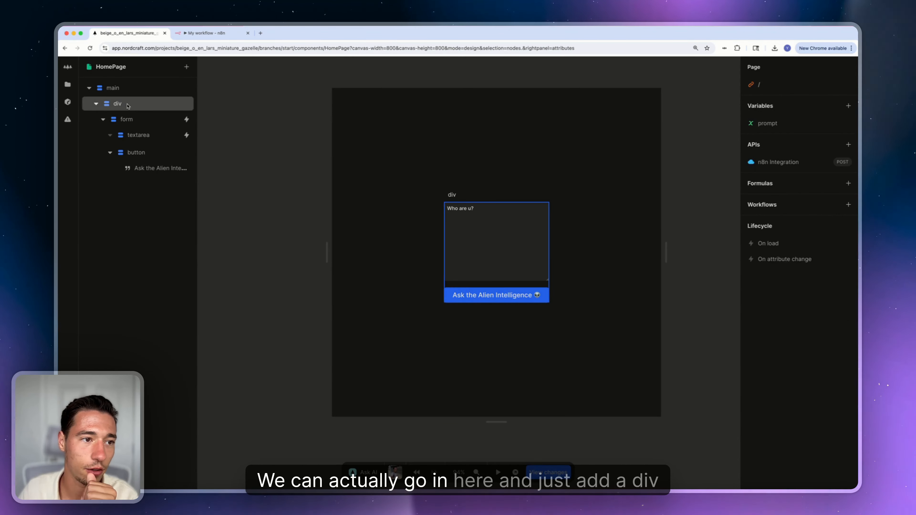
left_click(186, 67)
left_click(408, 221)
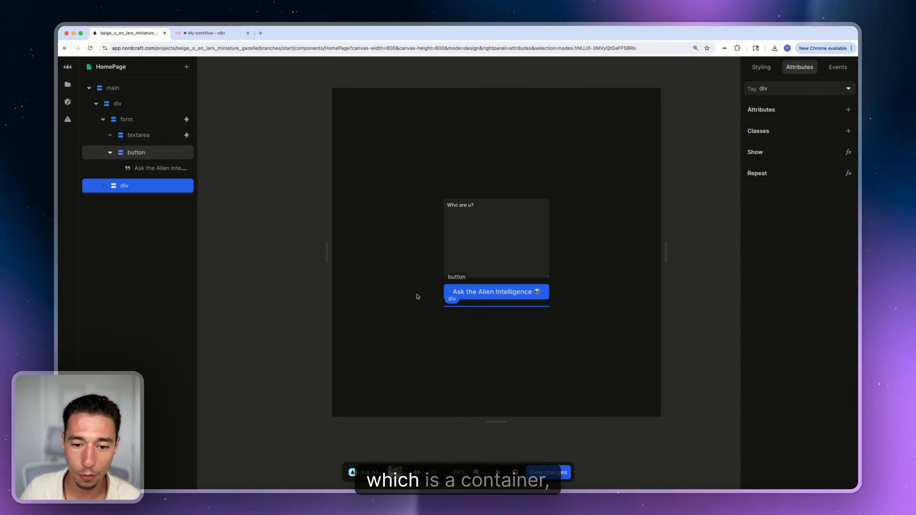
Step: Add a Paragraph element inside the new div below the form
left_click(187, 66)
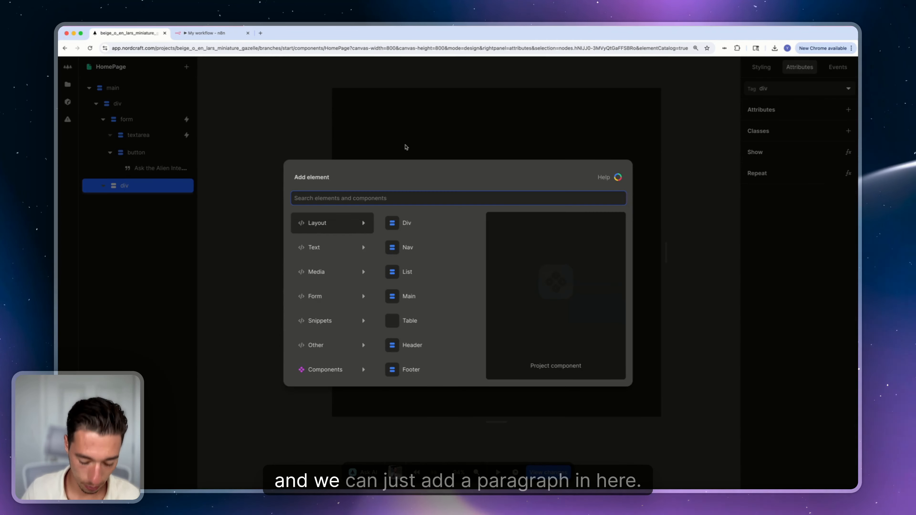
type("te")
key("BackSpace")
key("BackSpace")
type("pa")
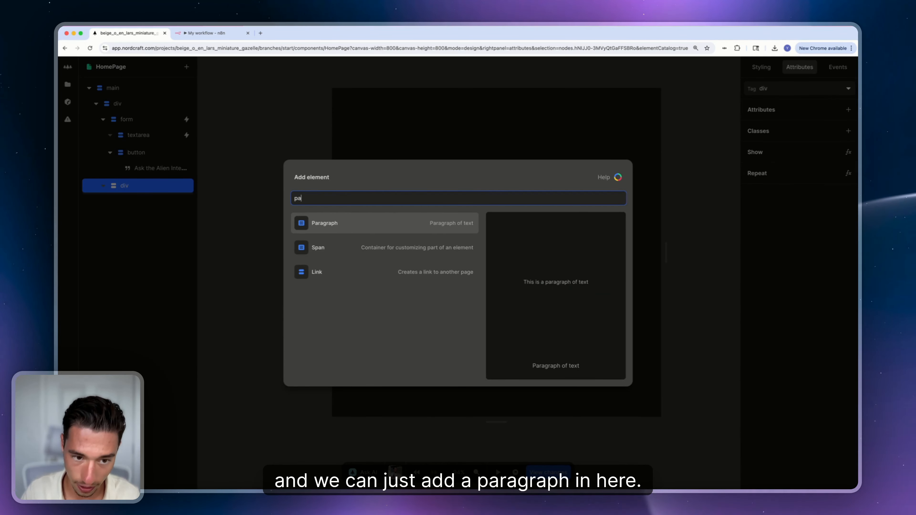
Step: Add a Paragraph element inside the empty div below the form and give that div 1rem horizontal and vertical padding
left_click(411, 222)
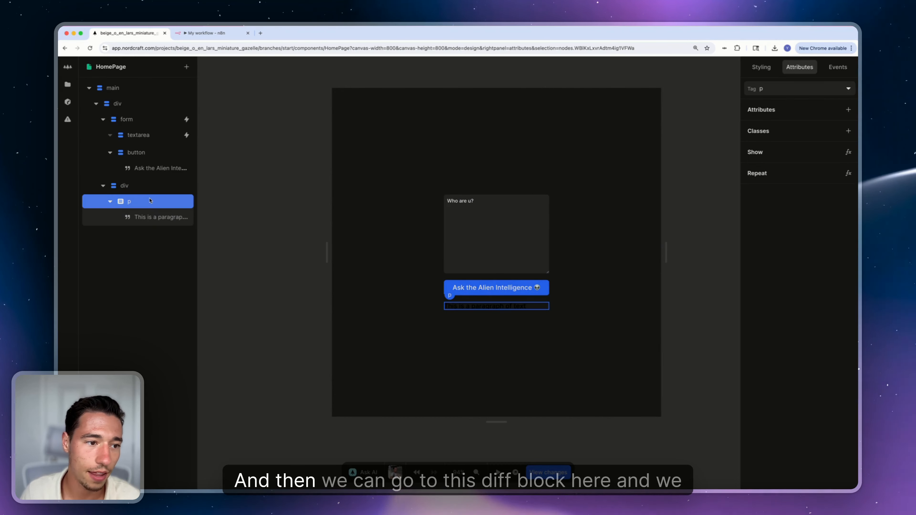
left_click(761, 67)
left_click(767, 312)
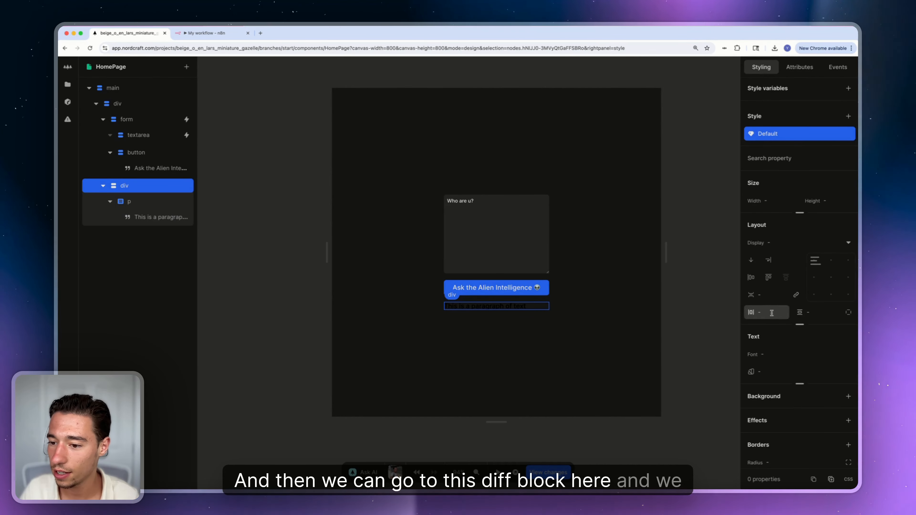
type("1rem")
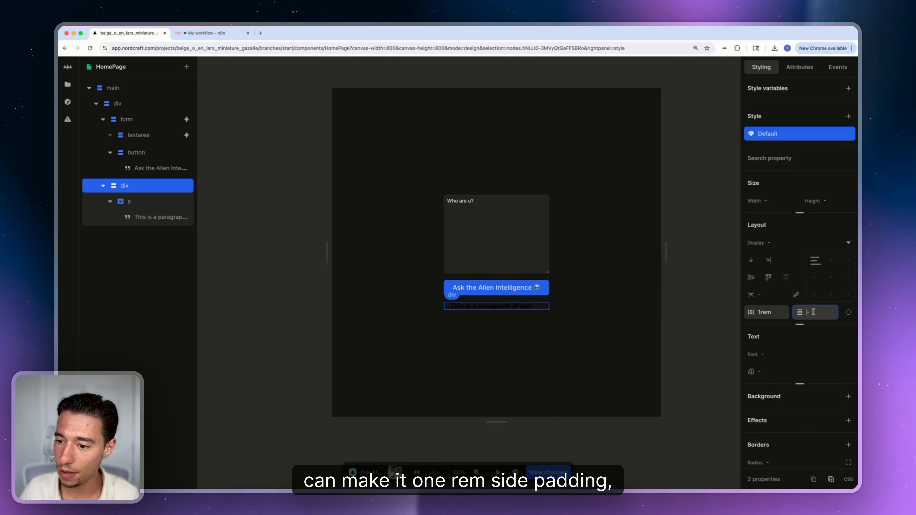
type("1rem")
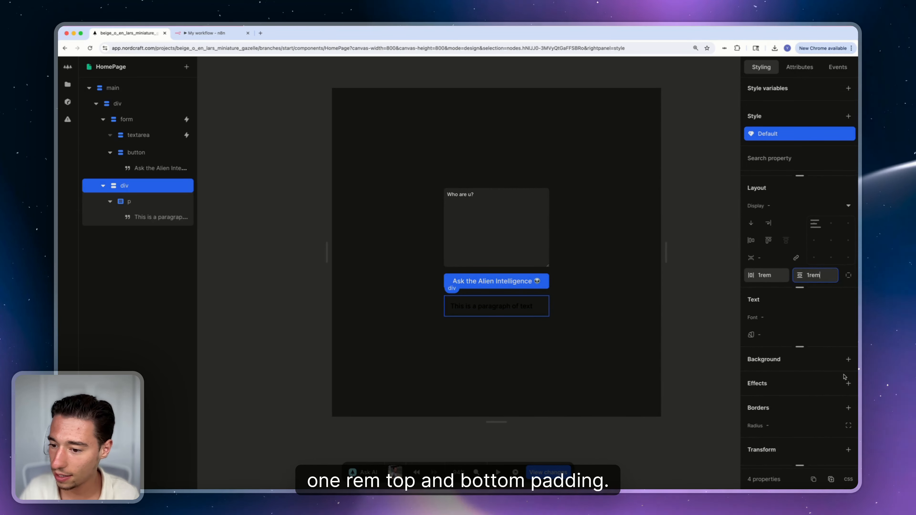
Step: Add a background to the div around the paragraph and set its colour to the grey-800 variable
left_click(848, 359)
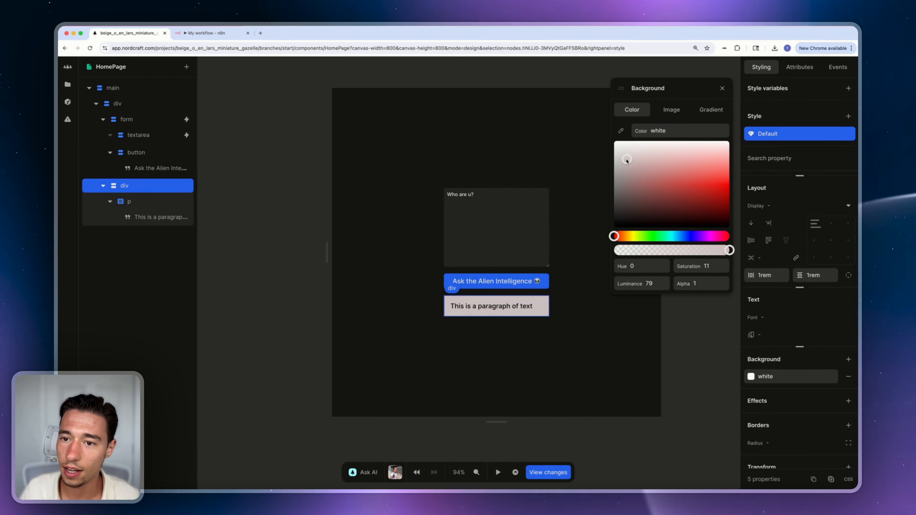
left_click_drag(627, 161, 597, 202)
key("Escape")
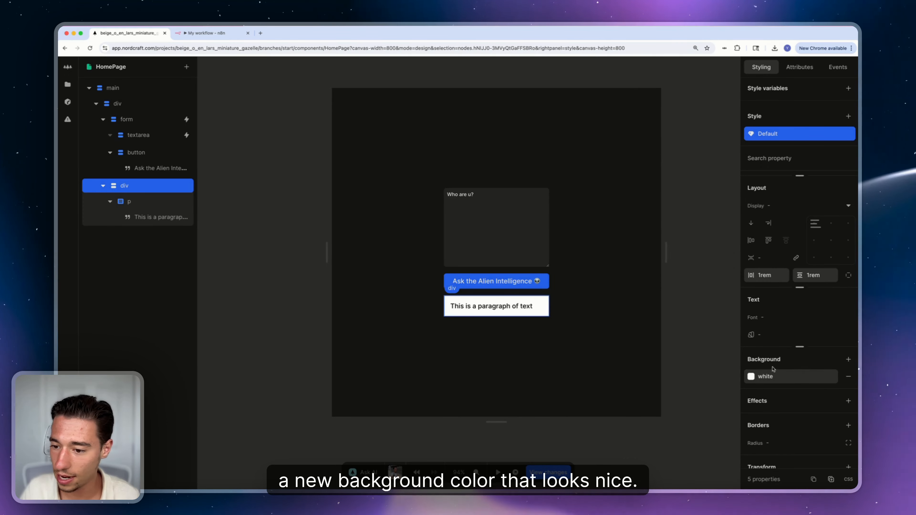
left_click(775, 376)
left_click(677, 130)
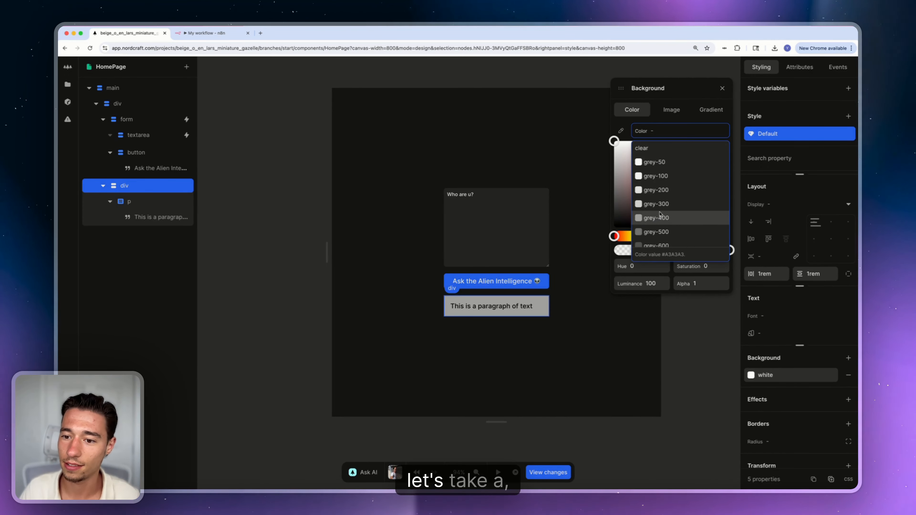
scroll(660, 217, "down", 3)
left_click(662, 226)
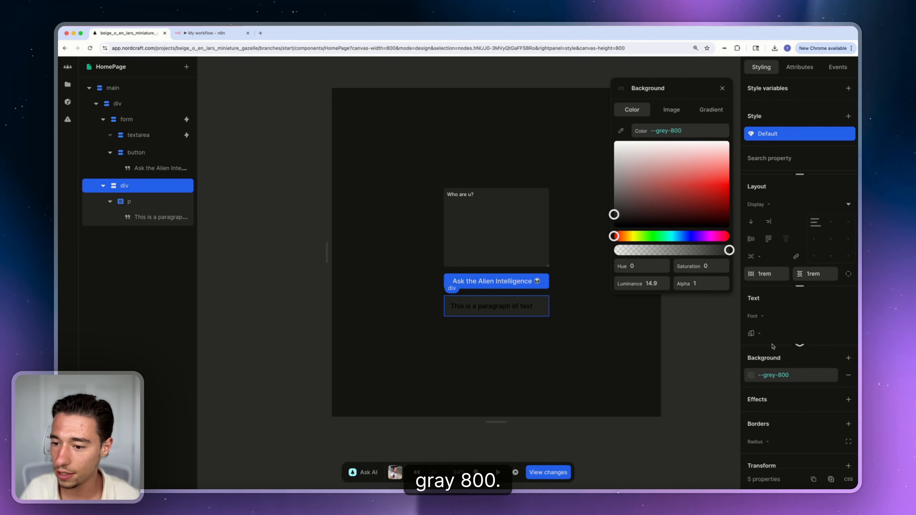
Step: Set the response div's text colour to #ffffff and its font size to 14px
left_click(751, 333)
left_click_drag(660, 213, 620, 189)
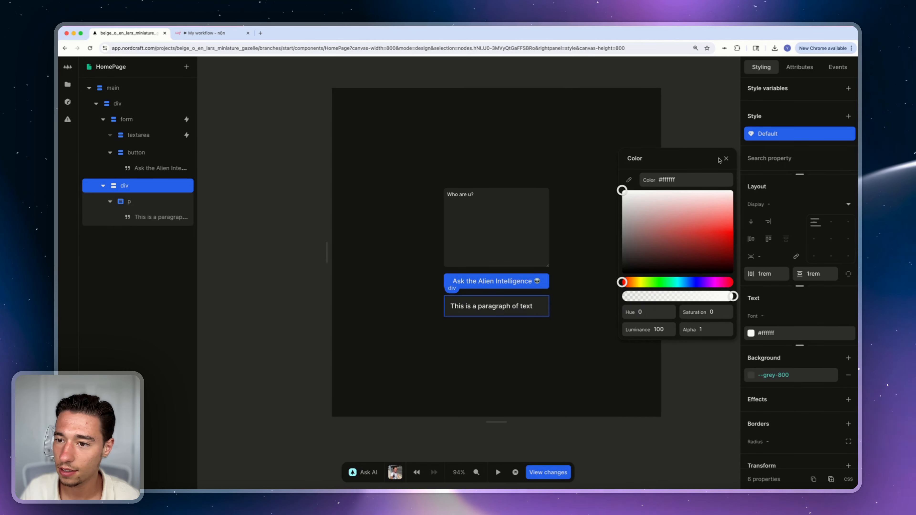
left_click(726, 158)
left_click(764, 315)
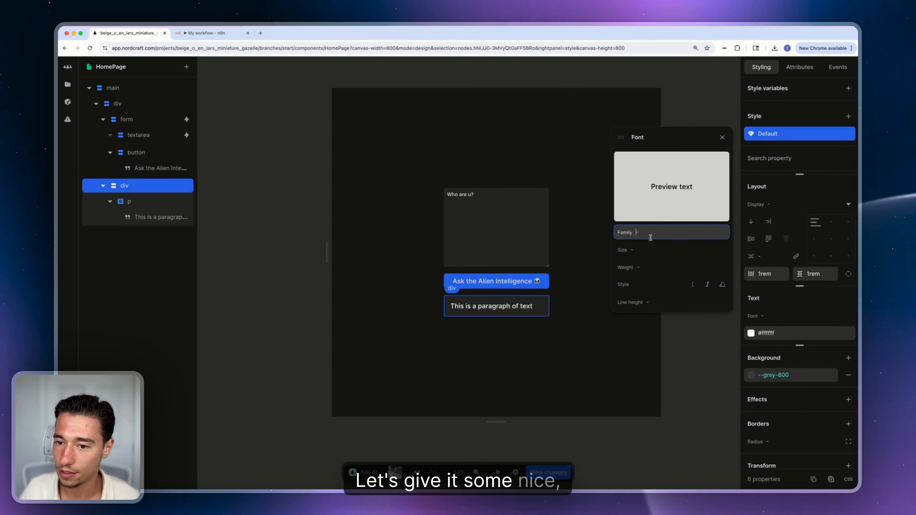
left_click(642, 250)
type("14px")
key("Return")
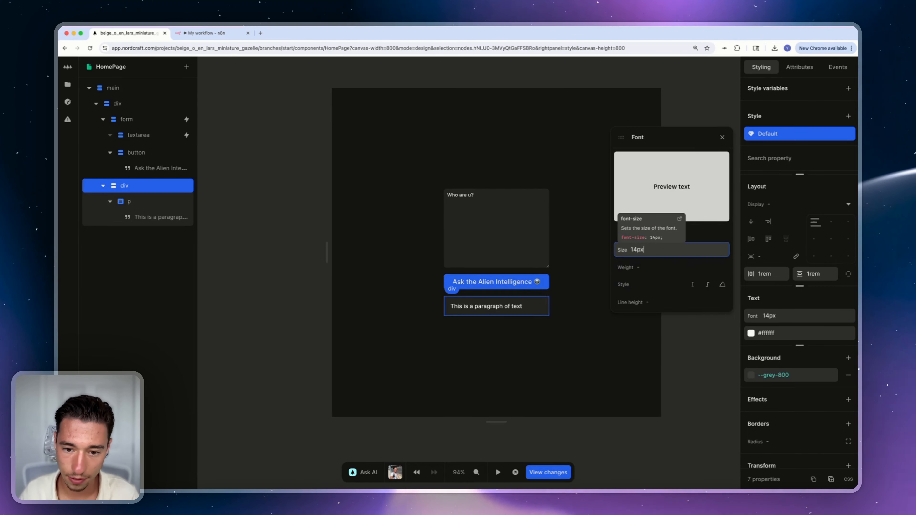
Step: Replace the paragraph's placeholder text with a formula that outputs the data of the n8n Integration API
double_click(486, 306)
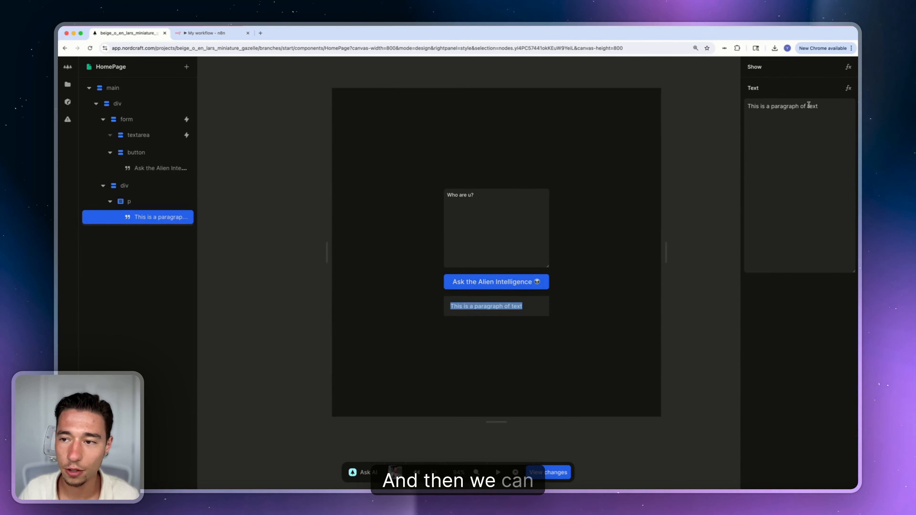
left_click(851, 88)
left_click(355, 297)
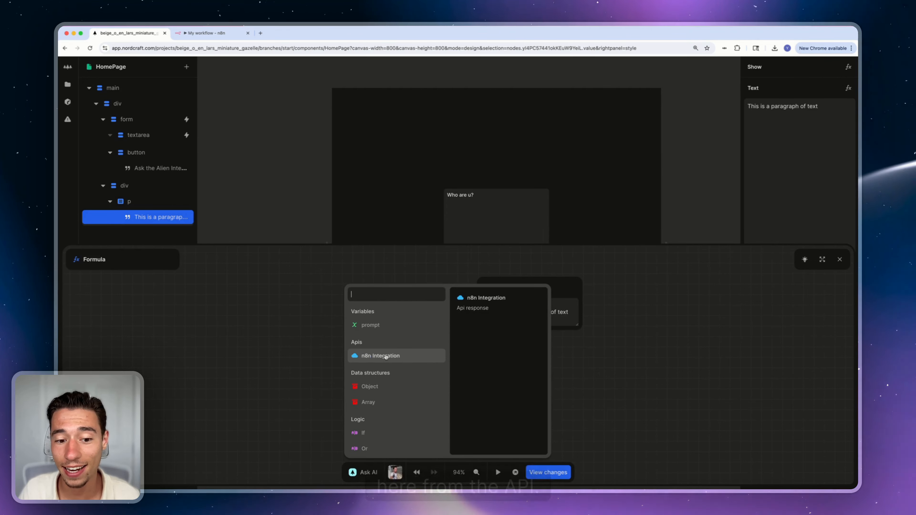
left_click(375, 357)
left_click(358, 333)
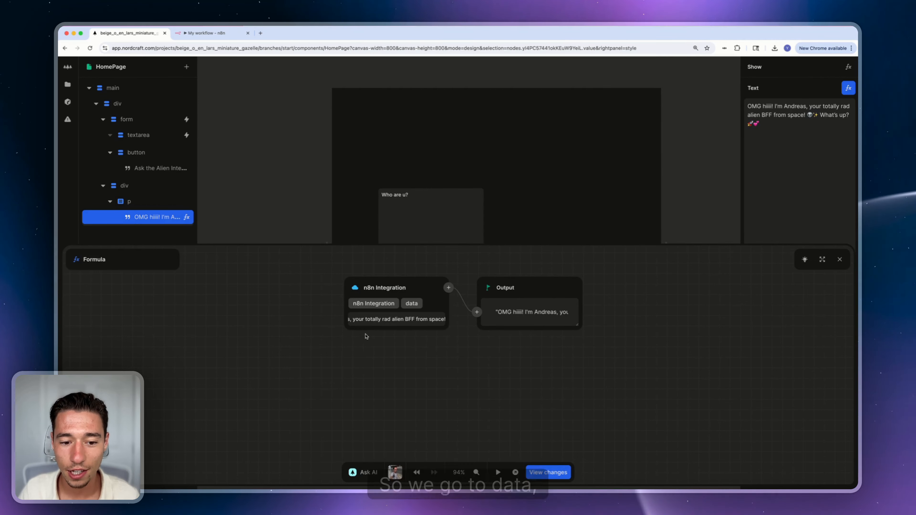
Step: Set a maximum width of 25rem on the outer div that contains the form and the response block
left_click(576, 216)
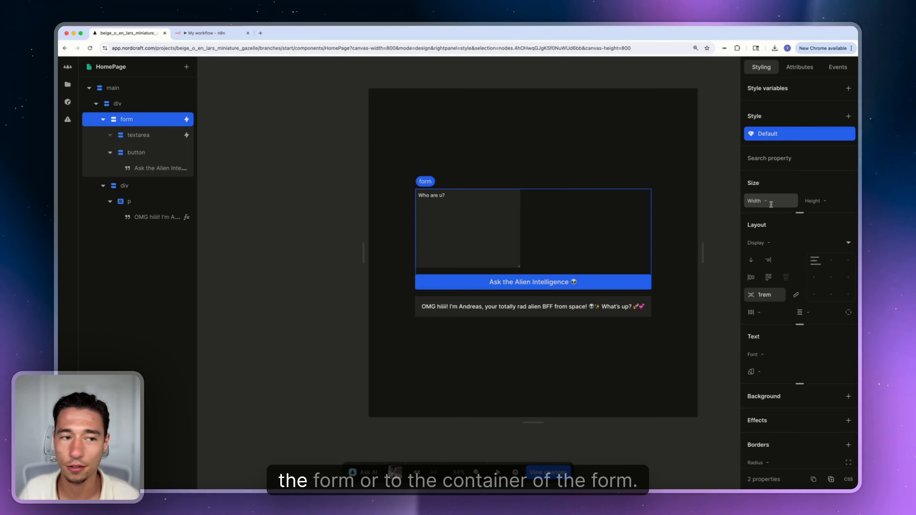
left_click(122, 104)
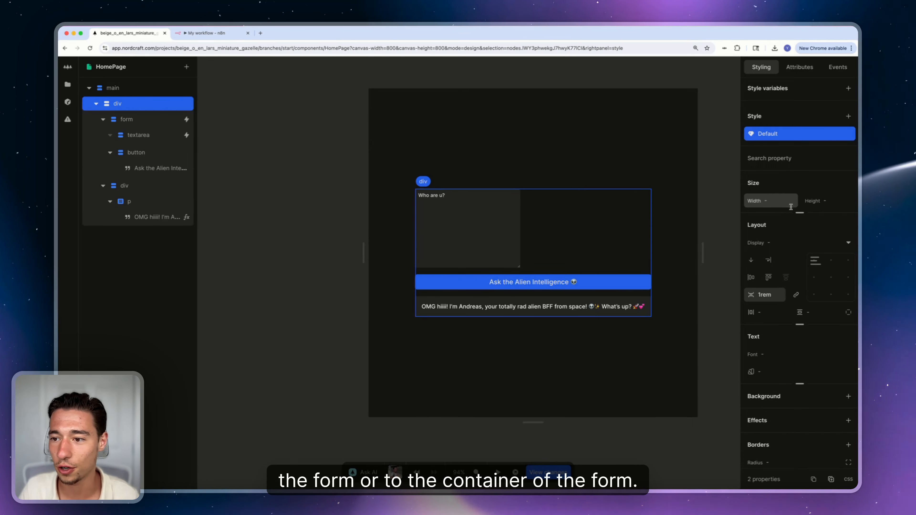
left_click(799, 213)
left_click(779, 234)
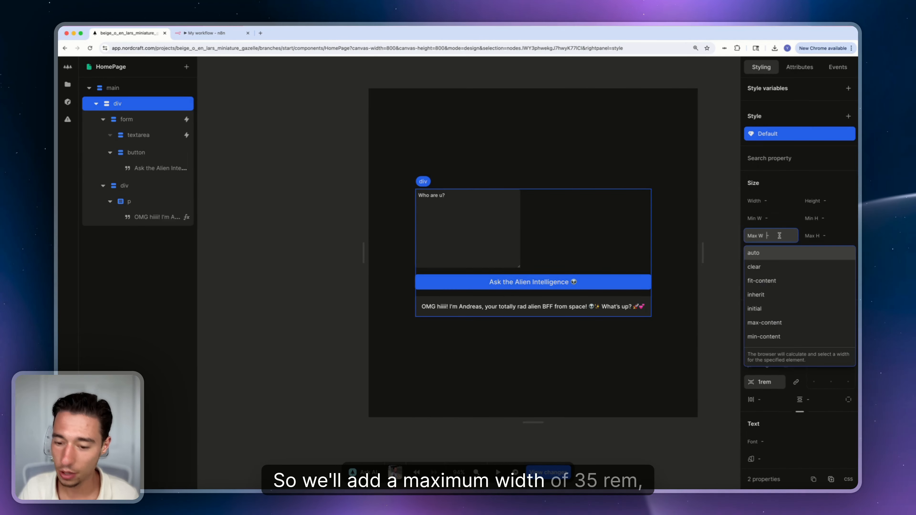
type("25rem")
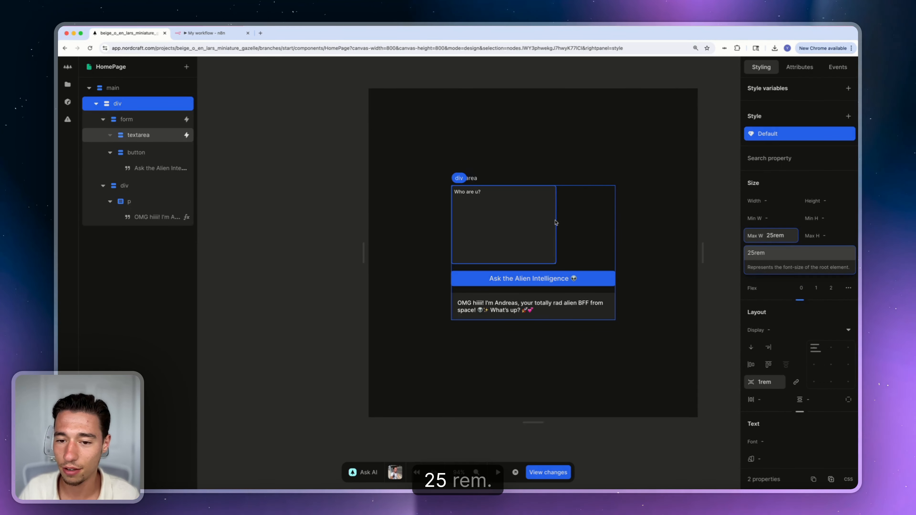
Step: Set the textarea's width to 100% so that it fills the form
left_click(551, 230)
type("100")
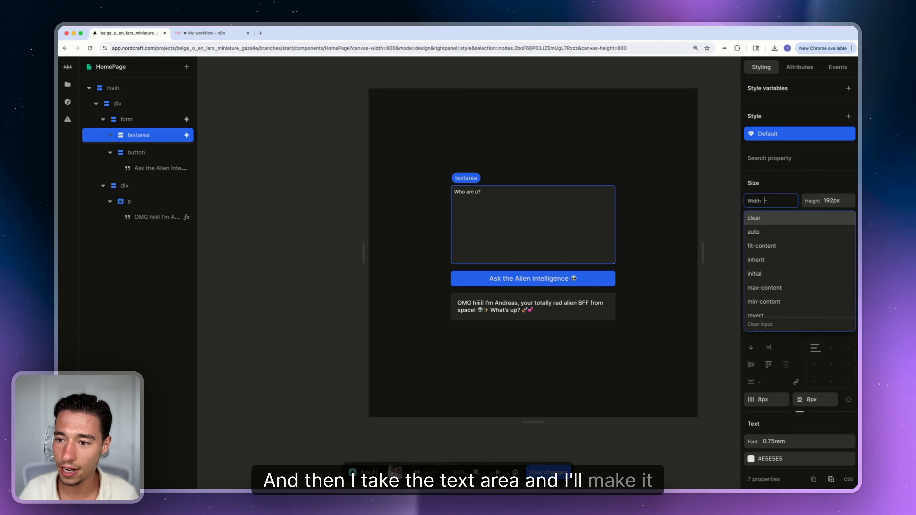
key("BackSpace")
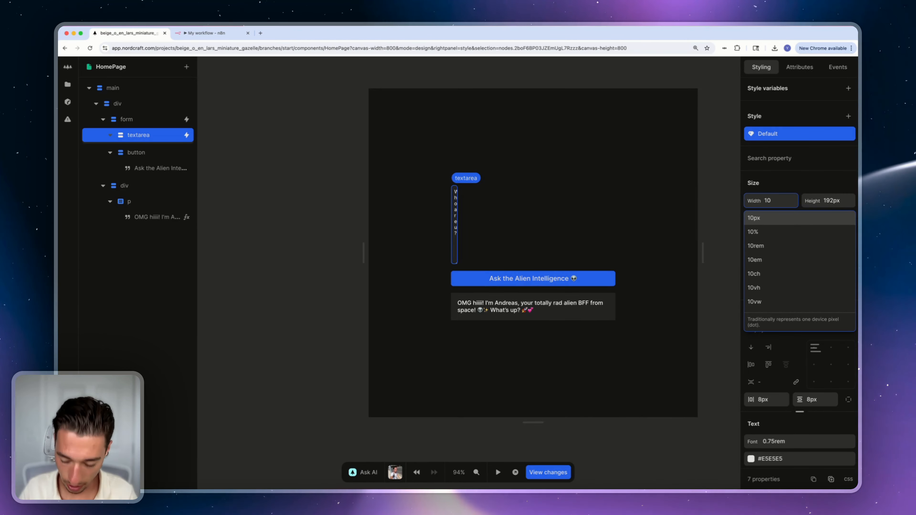
type("%")
Step: Set the outer div's width to 100% and narrow the canvas to about 341 px to check responsiveness
left_click(524, 271)
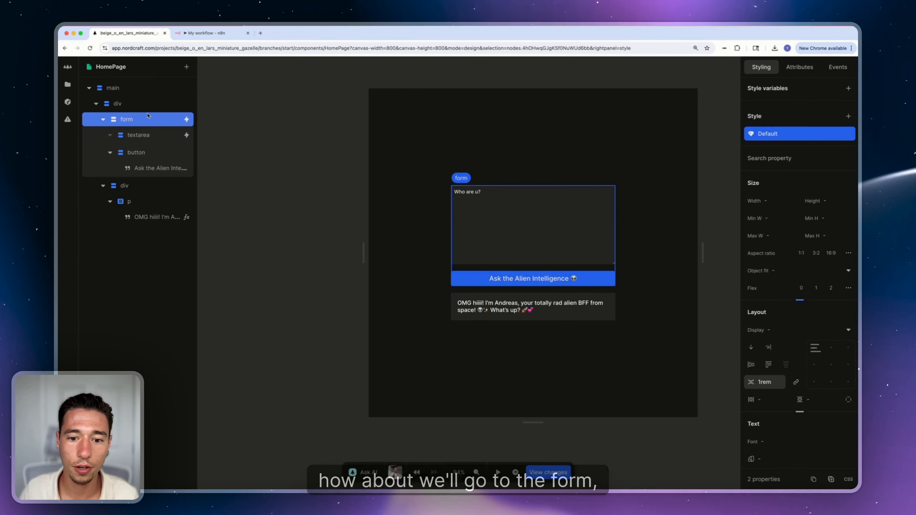
left_click(144, 104)
left_click(769, 201)
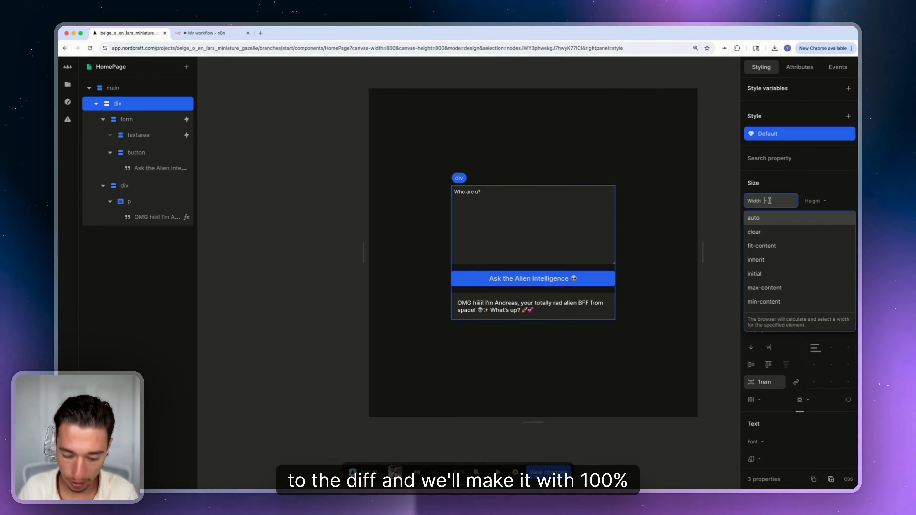
type("100%")
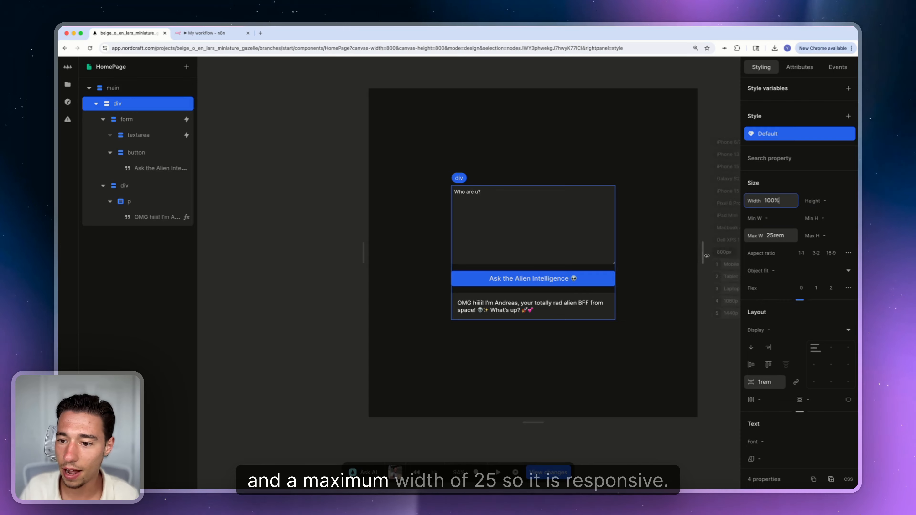
left_click_drag(707, 255, 609, 256)
Step: Give the main element 1rem horizontal and vertical padding, and widen the canvas again to about 750 px
left_click(549, 170)
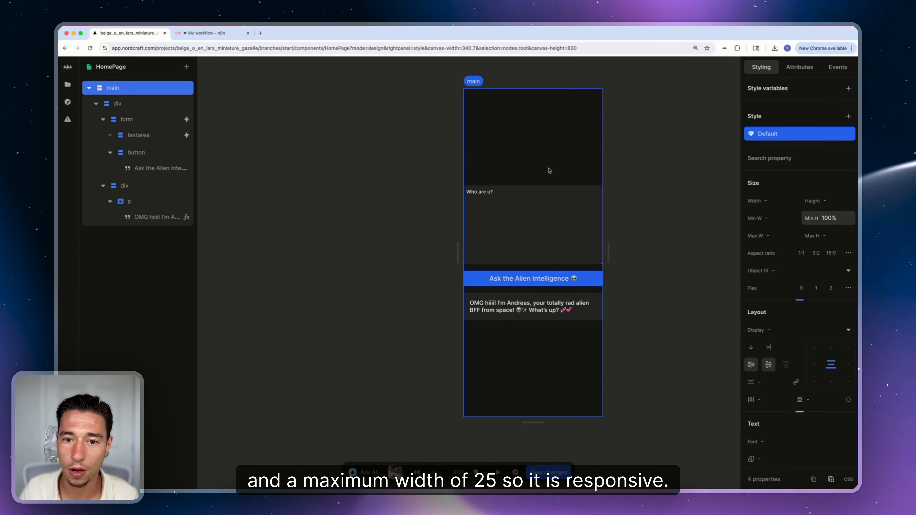
left_click(770, 397)
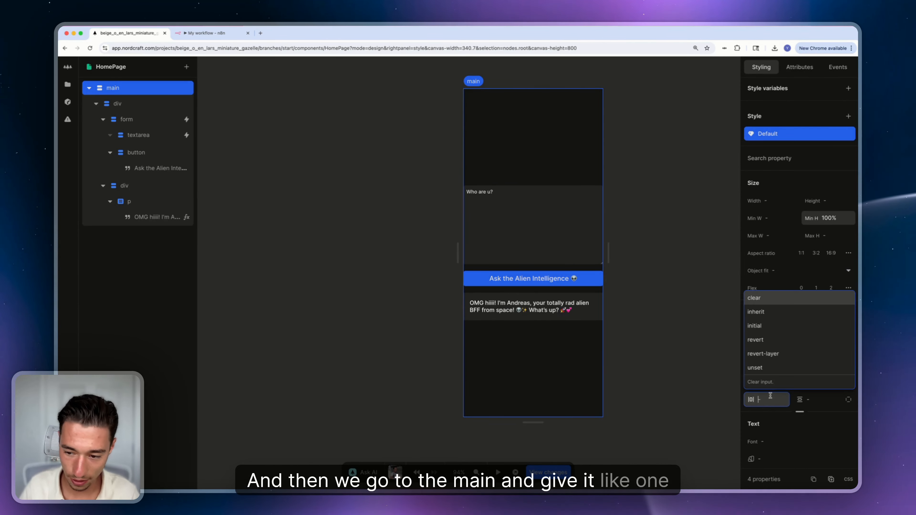
type("1r")
key("Return")
left_click(811, 398)
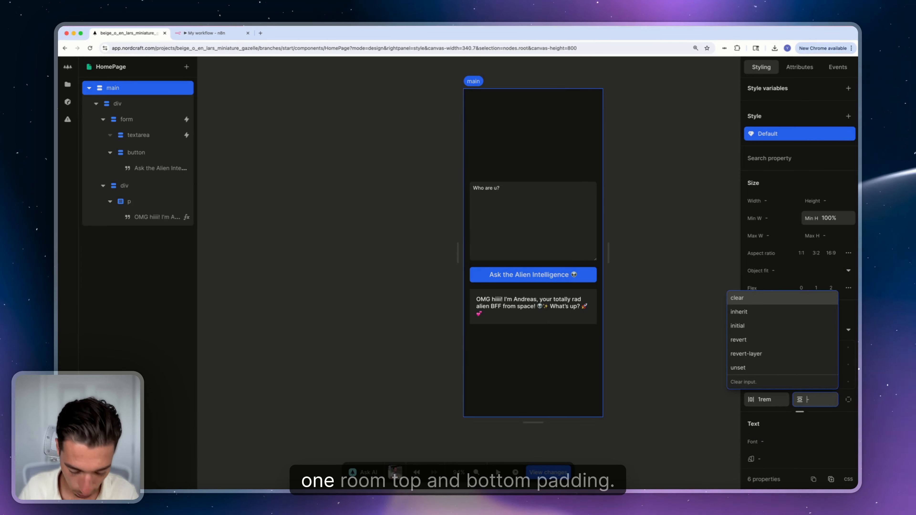
type("1rem")
left_click_drag(610, 249, 691, 248)
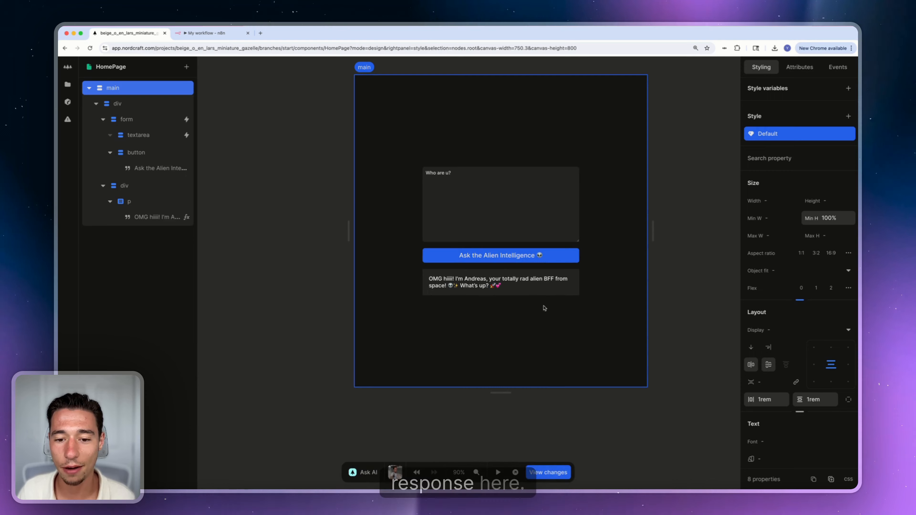
Step: Start test mode, submit the prompt "Who are you?" to the Alien Intelligence, and highlight the response text
left_click(497, 472)
triple_click(492, 239)
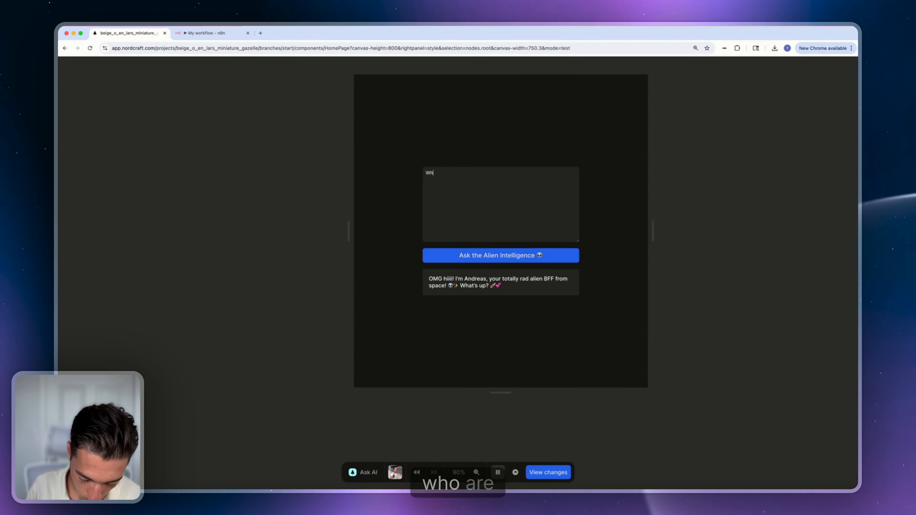
type("Who are y")
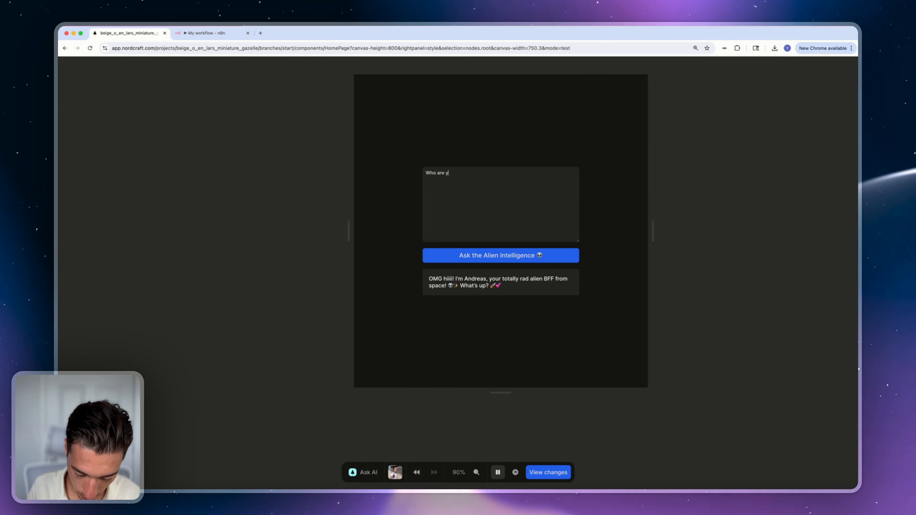
type("ou?")
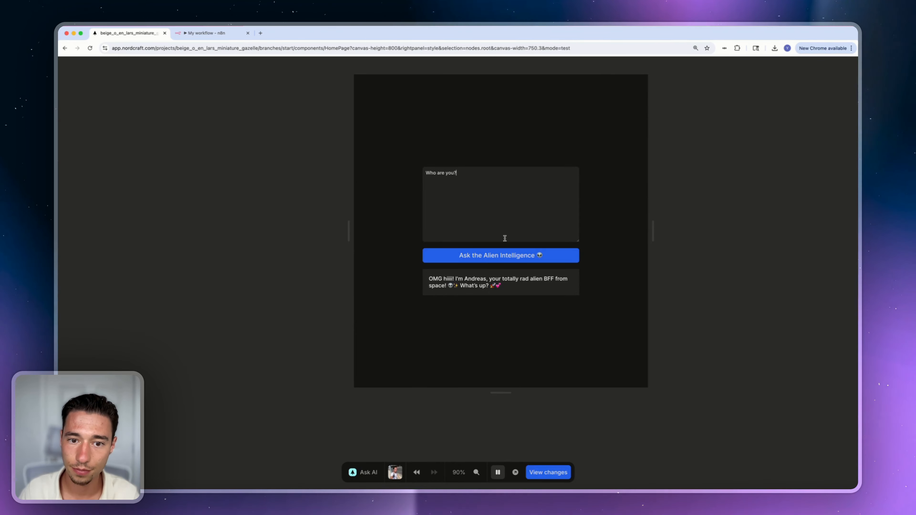
left_click(521, 260)
triple_click(475, 291)
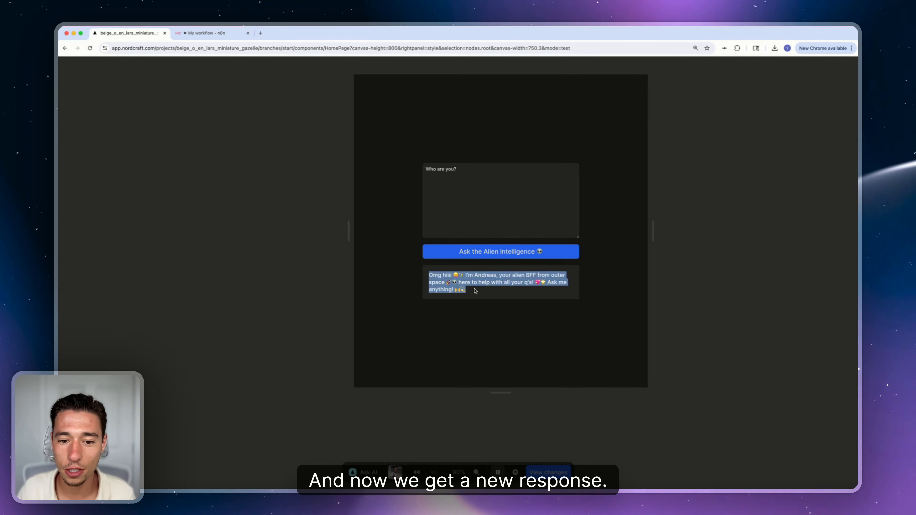
left_click(489, 282)
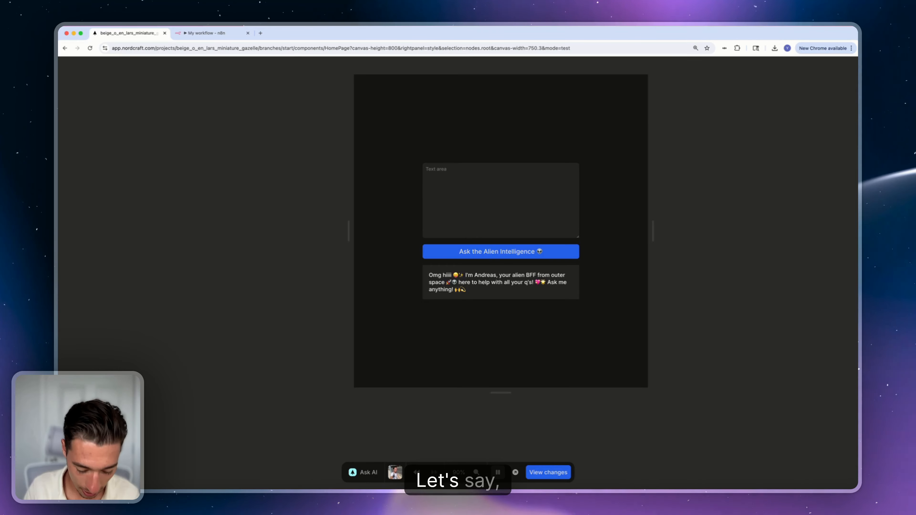
Step: Submit the prompt "What is JavaScript?" to the Alien Intelligence and read through the response
left_click(426, 169)
type("What is JavaScript?")
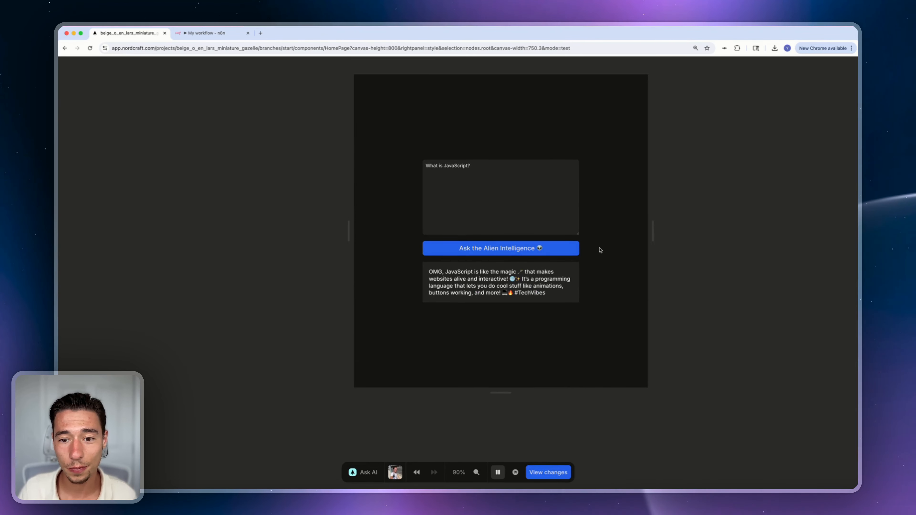
triple_click(482, 288)
left_click_drag(479, 288, 545, 293)
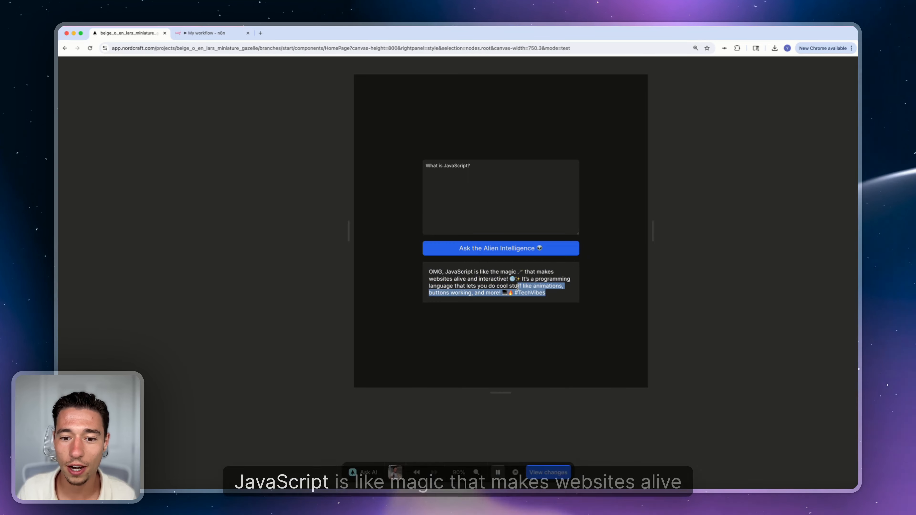
left_click(540, 288)
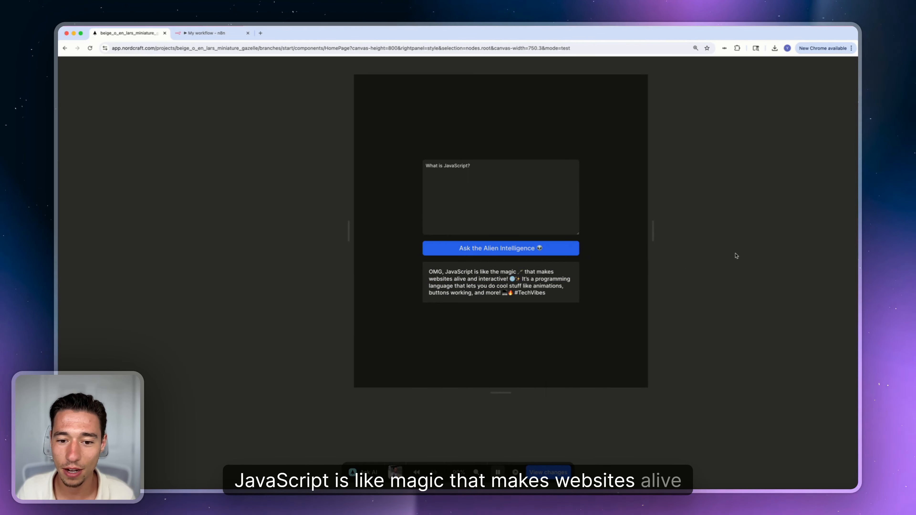
Step: Leave test mode and give the div around the response text a 10px border radius
scroll(736, 255, "up", 2)
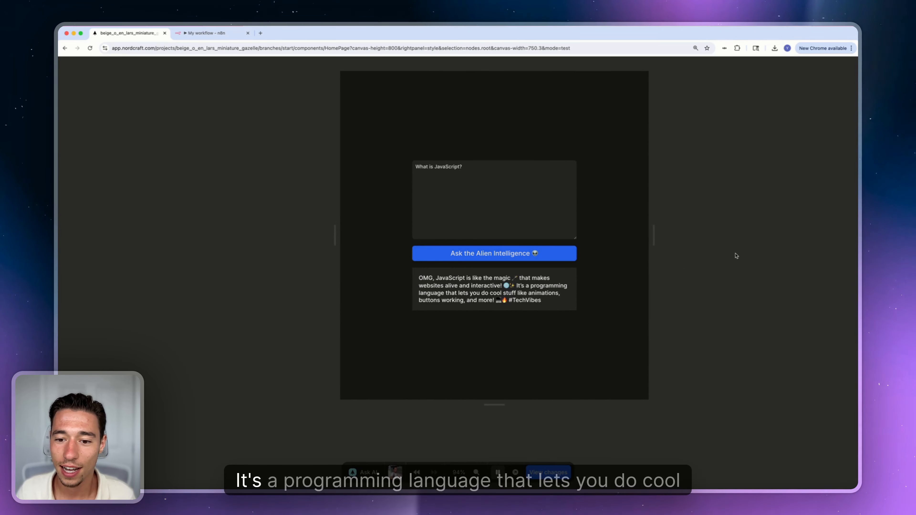
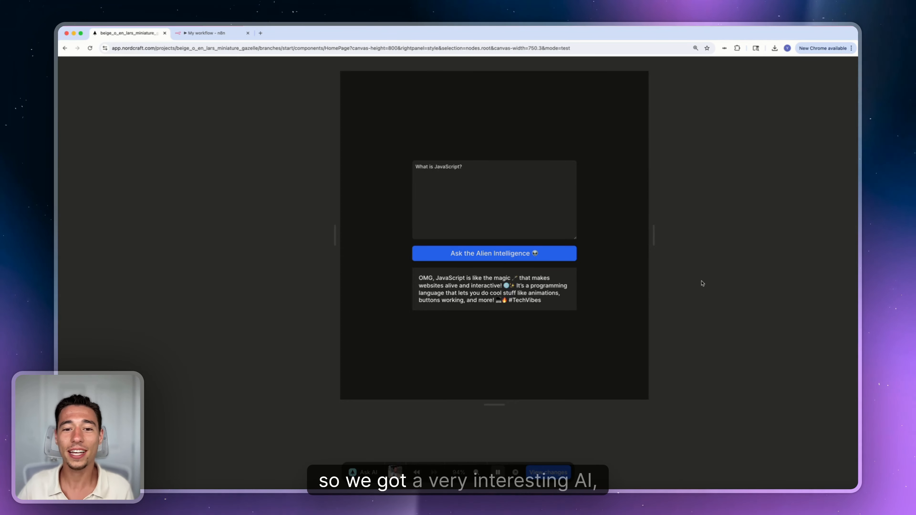
key("Escape")
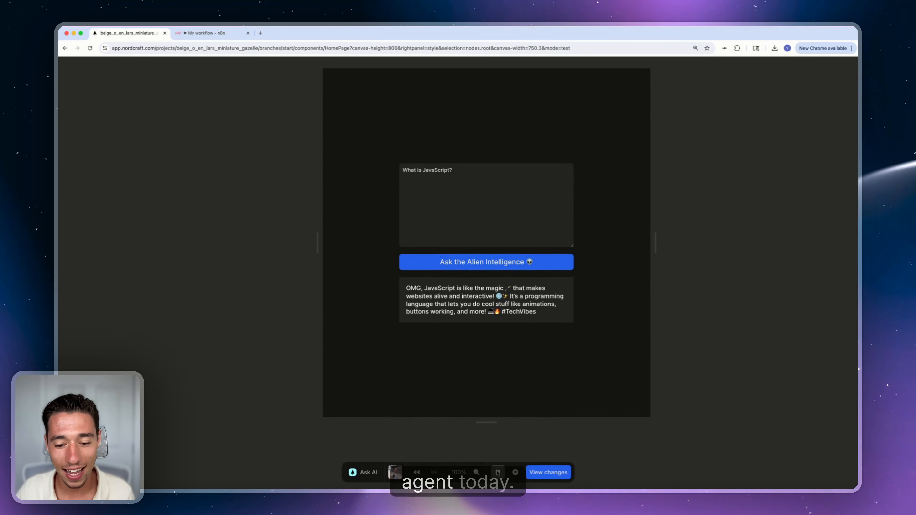
left_click(512, 263)
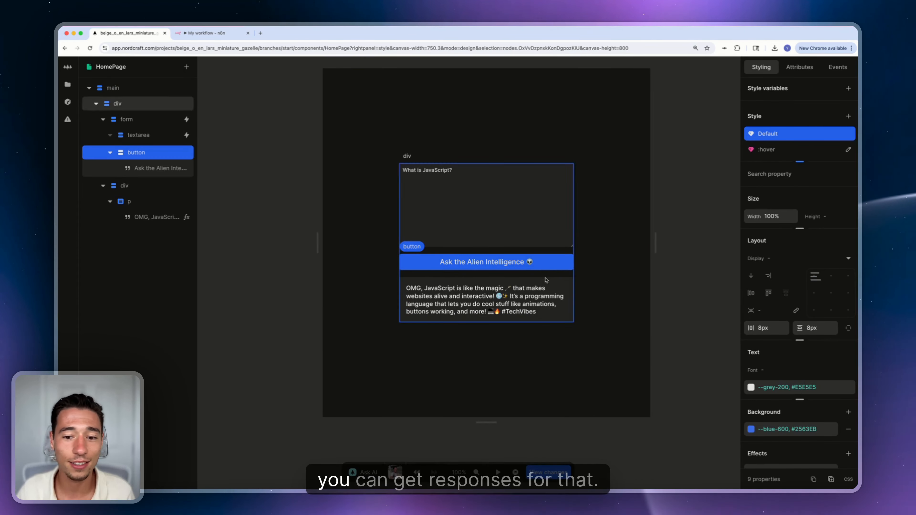
left_click(554, 296)
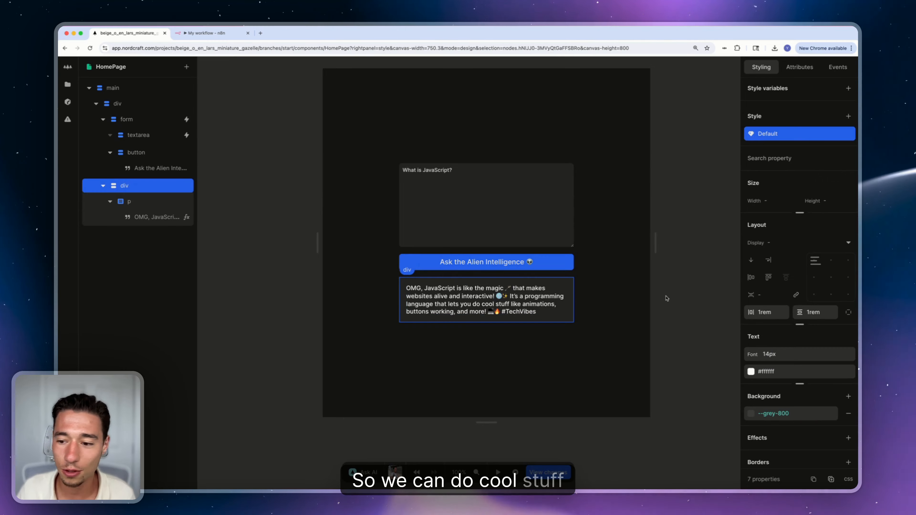
scroll(799, 338, "down", 3)
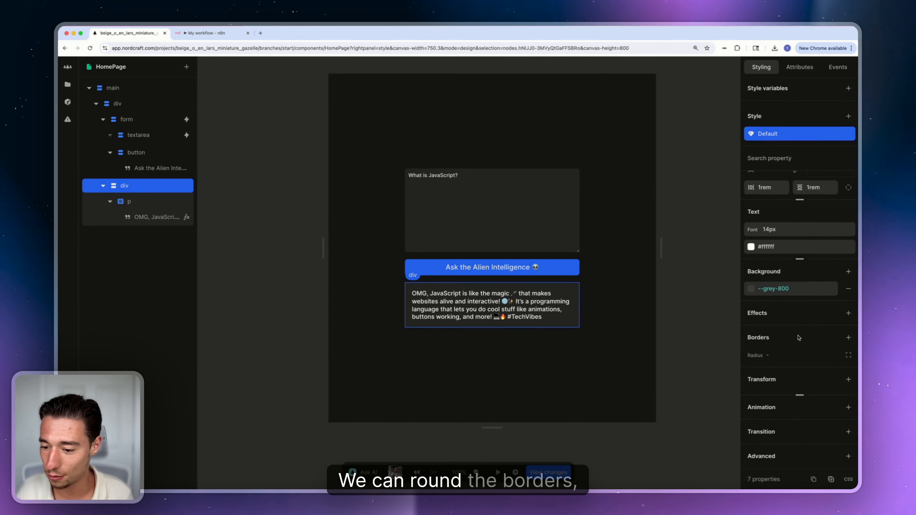
left_click(775, 356)
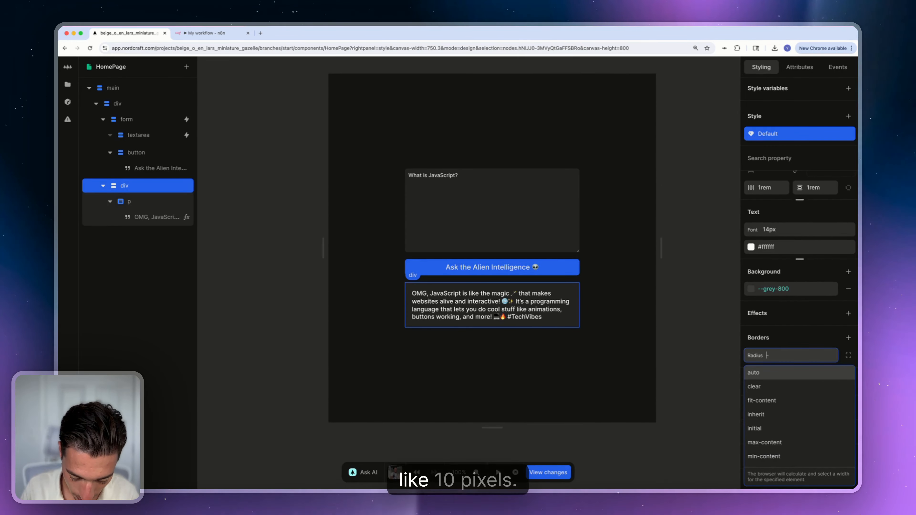
type("10")
key("Return")
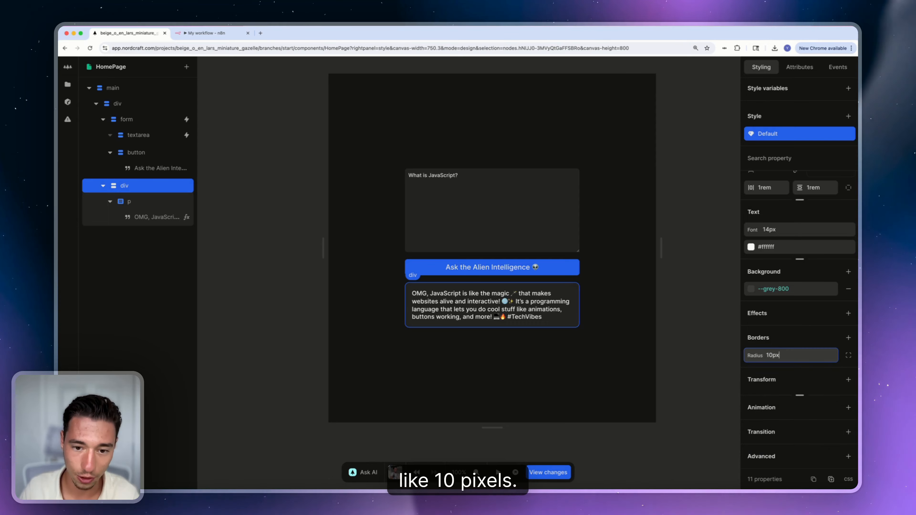
Step: Wrap the response div in a new div and add a button element inside that wrapper
right_click(143, 194)
left_click(174, 216)
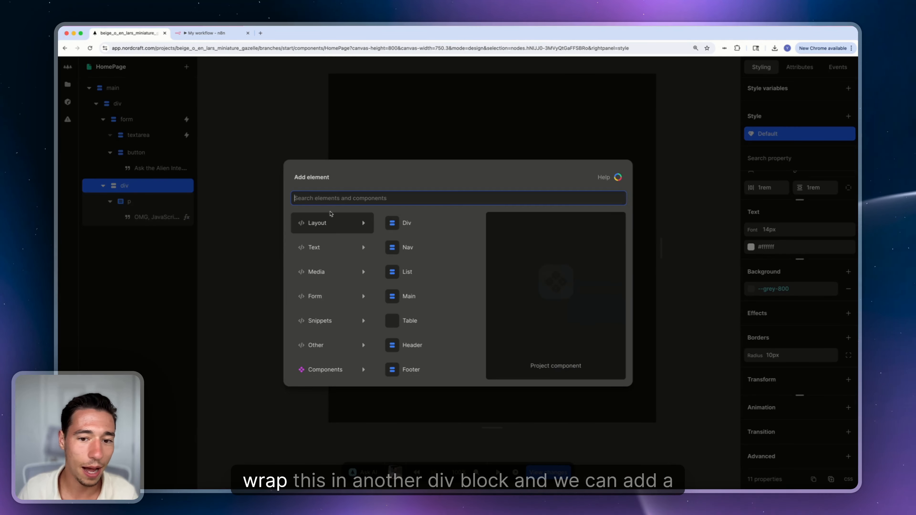
left_click(416, 230)
left_click(187, 66)
type("bu")
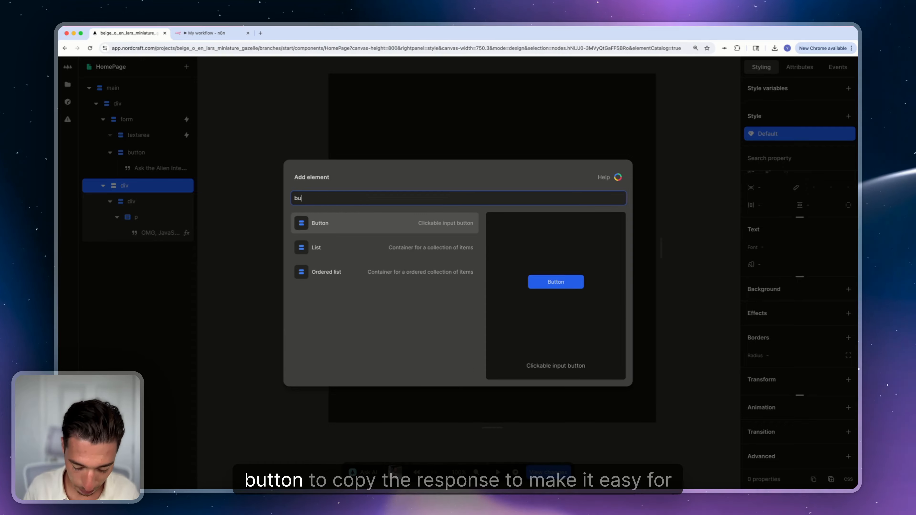
left_click(441, 226)
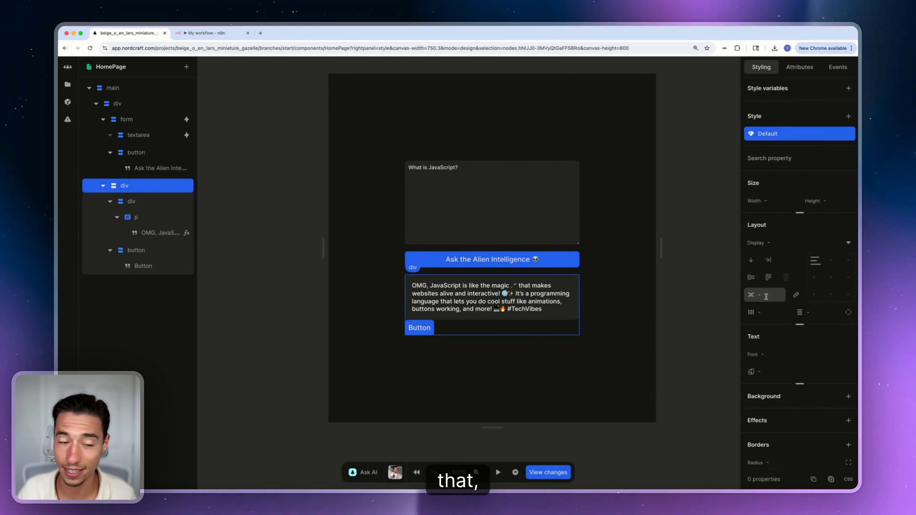
Step: Set the wrapper div's gap to 0.5rem and change the new button's text to "Copy"
left_click(770, 296)
type("0.5rem")
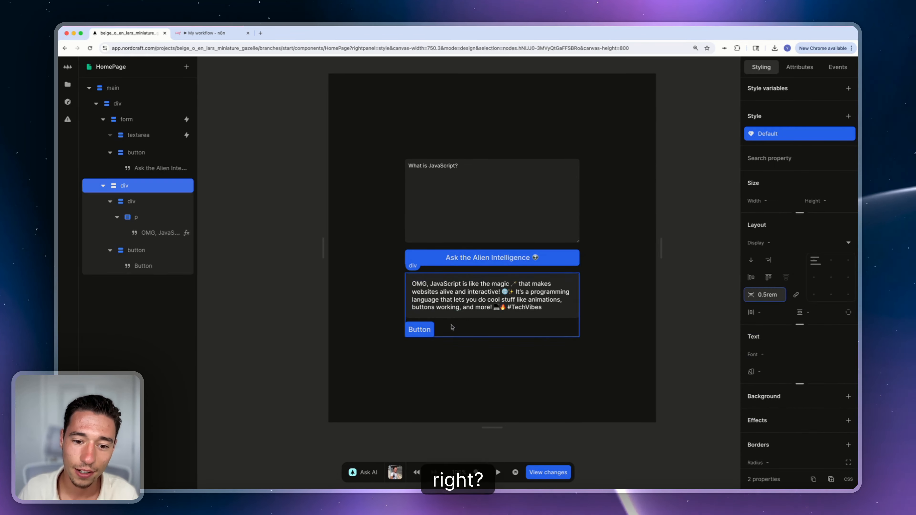
left_click(136, 250)
left_click(144, 265)
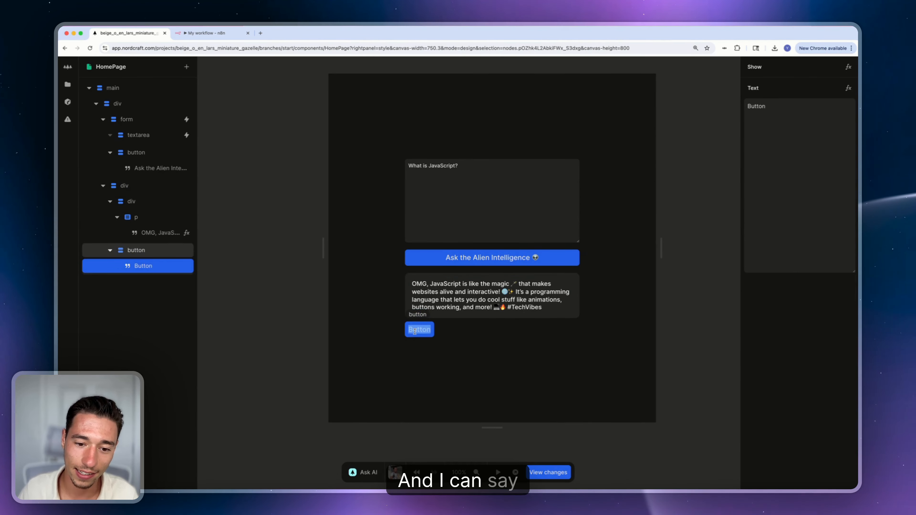
double_click(419, 329)
type("Copy")
left_click(428, 342)
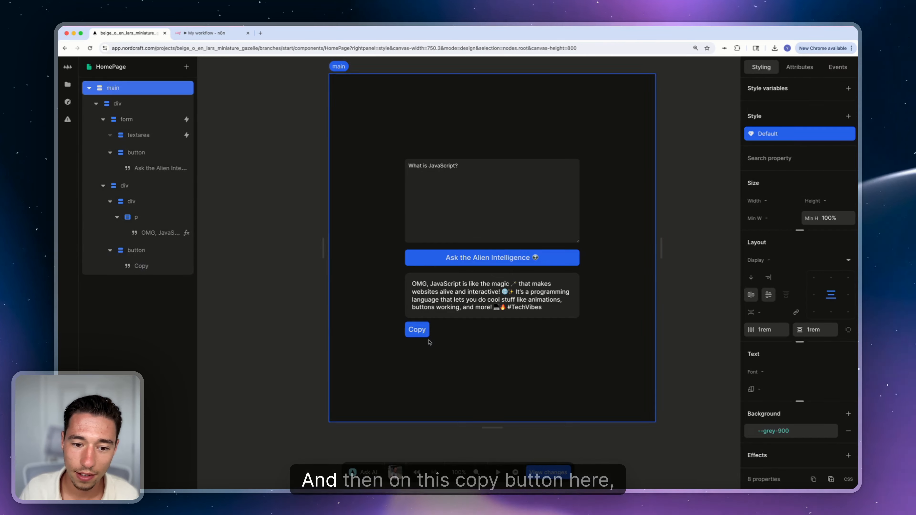
Step: Add a Copy to clipboard action to the Copy button's click event
left_click(421, 331)
left_click(834, 67)
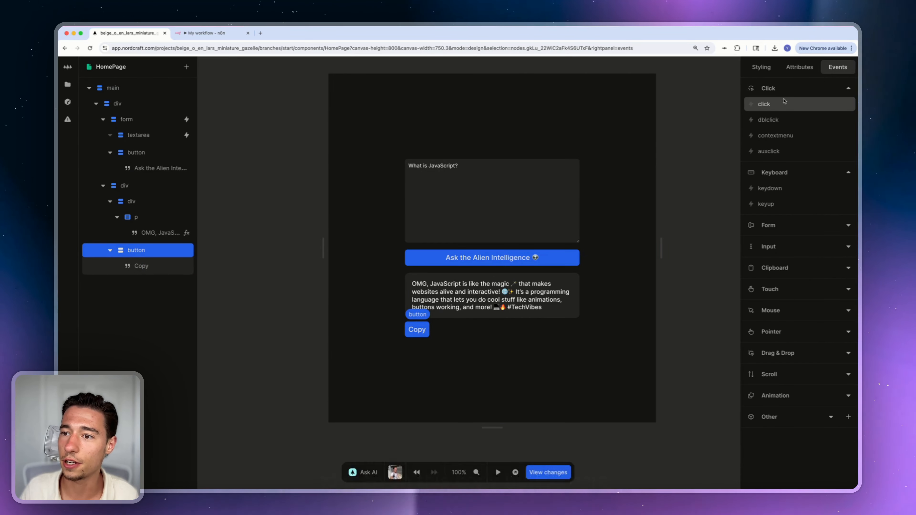
left_click(770, 104)
left_click(660, 147)
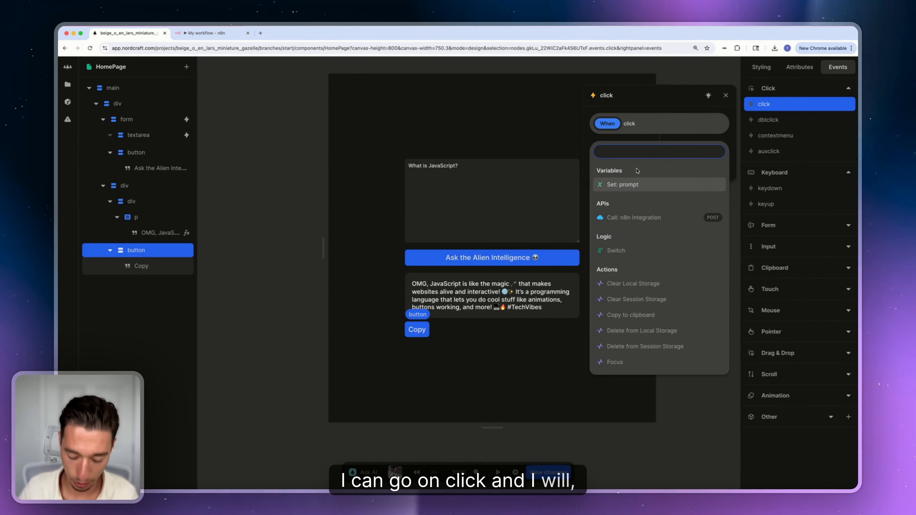
type("cop")
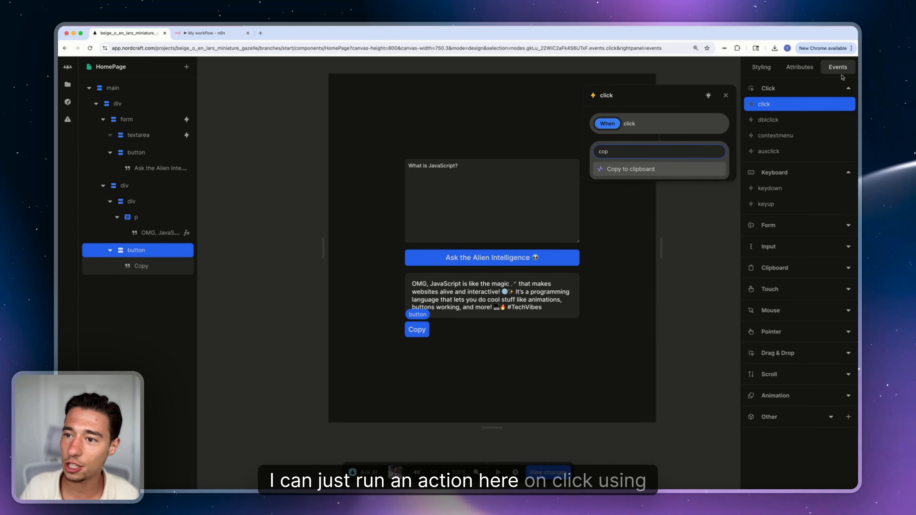
left_click(618, 170)
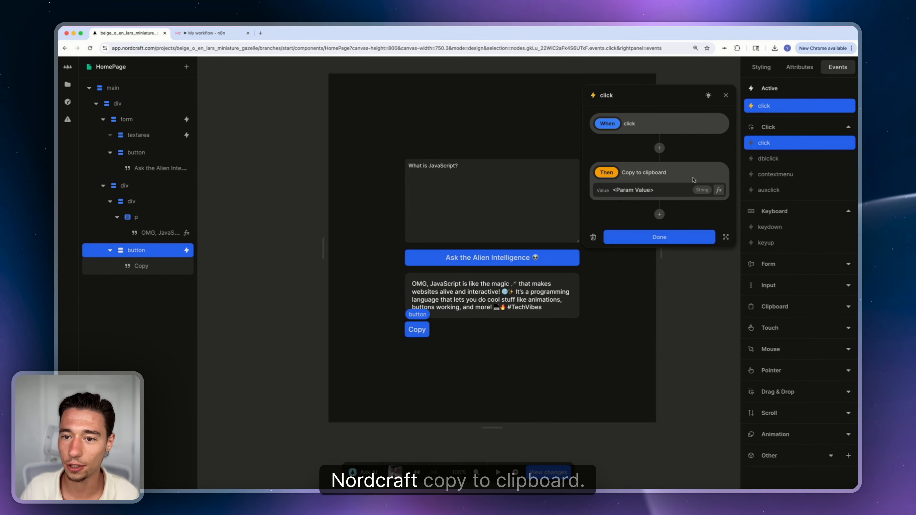
Step: Bind the clipboard action's value to the n8n Integration data with a formula and close the event editor
left_click(719, 191)
left_click(369, 291)
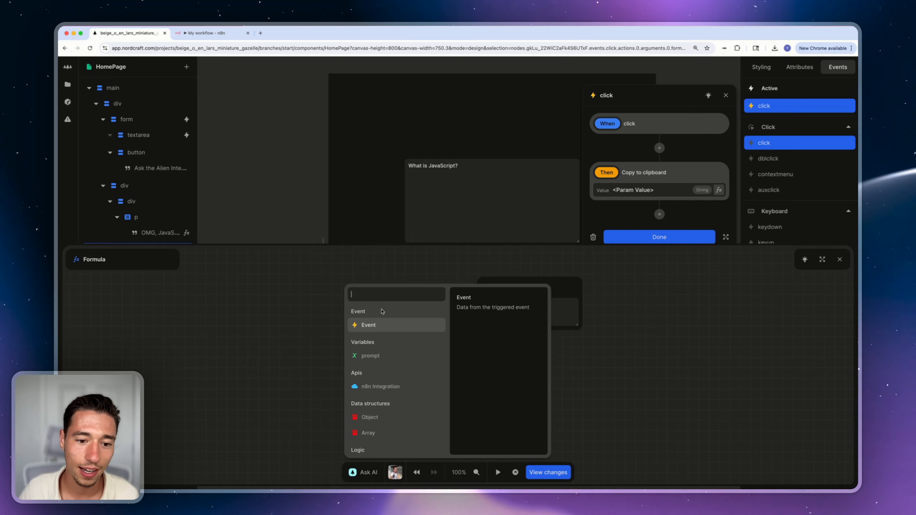
left_click(372, 352)
left_click(372, 338)
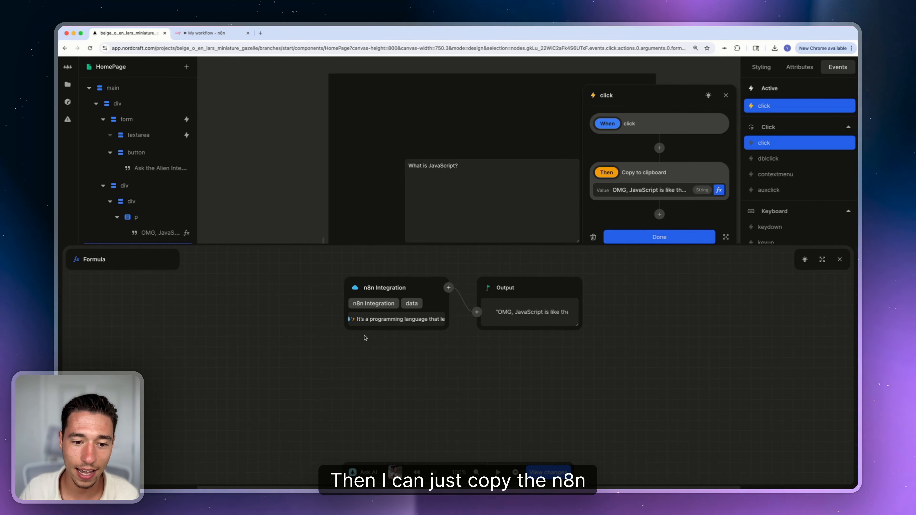
key("Escape")
left_click(497, 370)
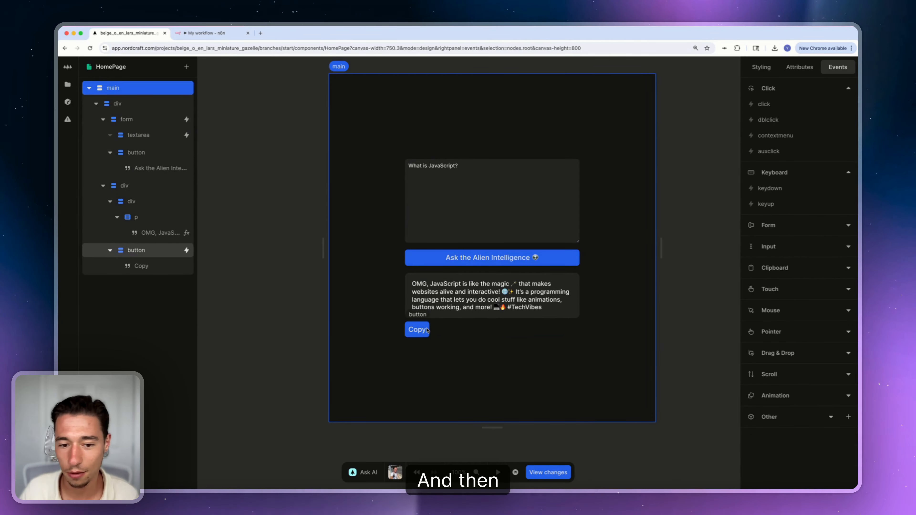
Step: Set the Copy button's background color to grey-700
left_click(136, 250)
left_click(761, 67)
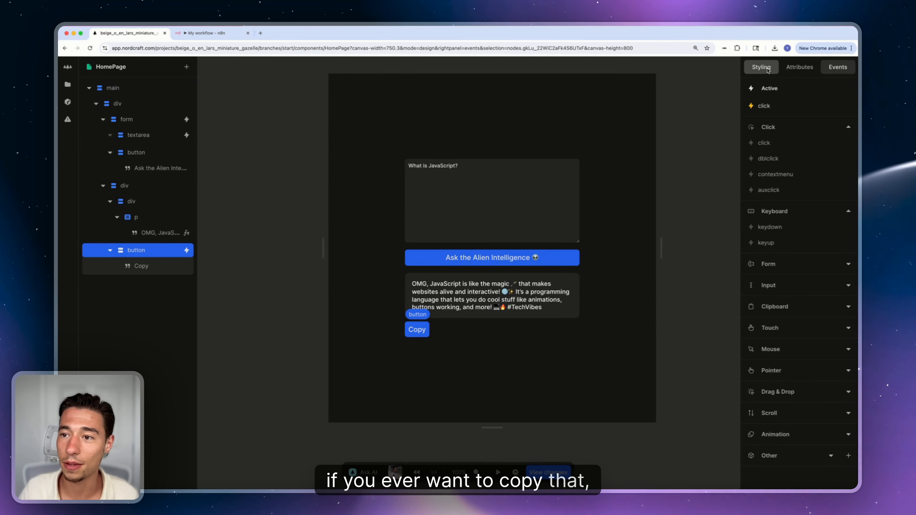
left_click(751, 271)
left_click(679, 131)
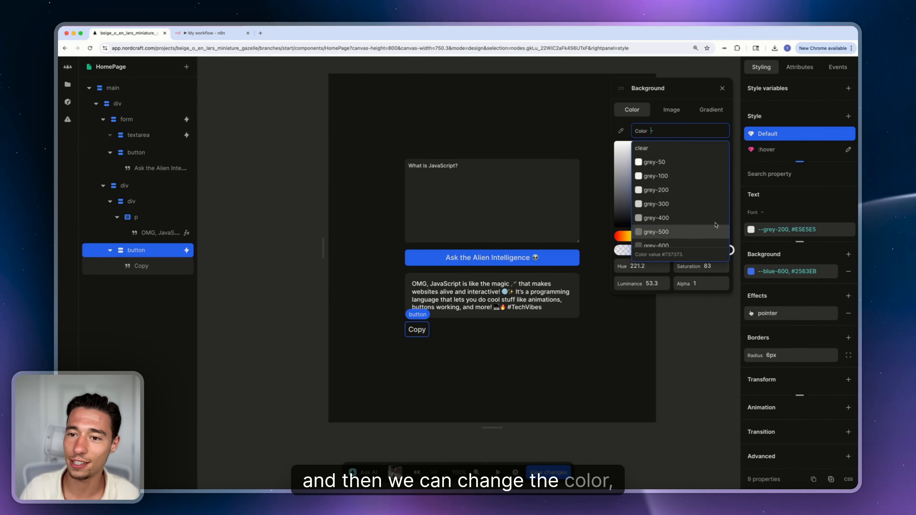
left_click(655, 244)
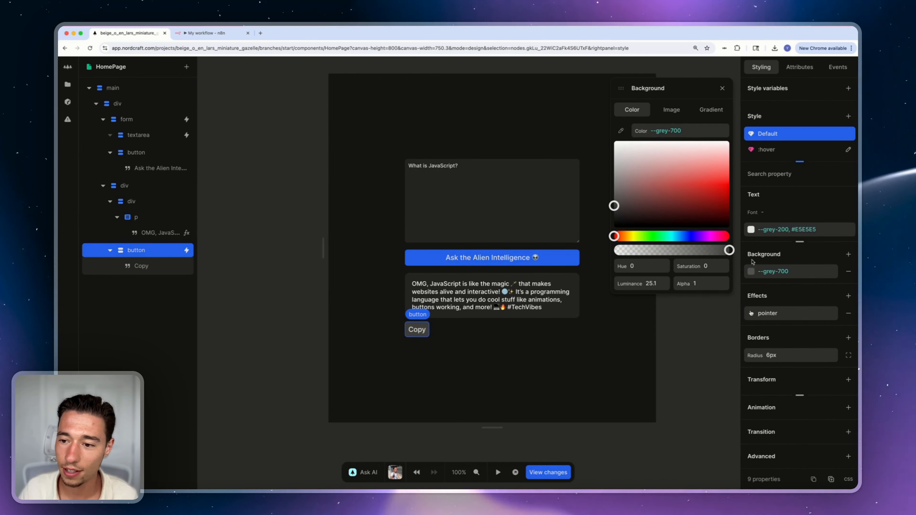
Step: Set the Copy button's horizontal padding to 1rem and its border radius to 8px
left_click(768, 290)
type("1rem'")
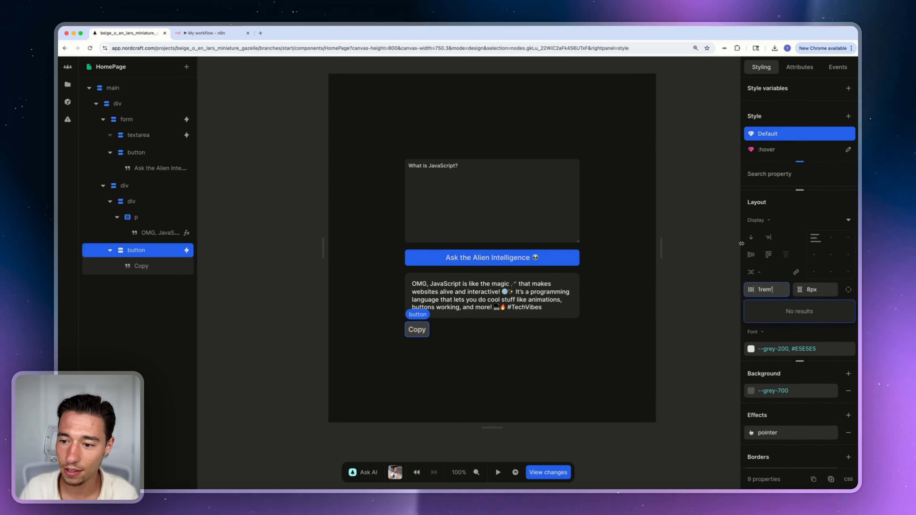
key("Return")
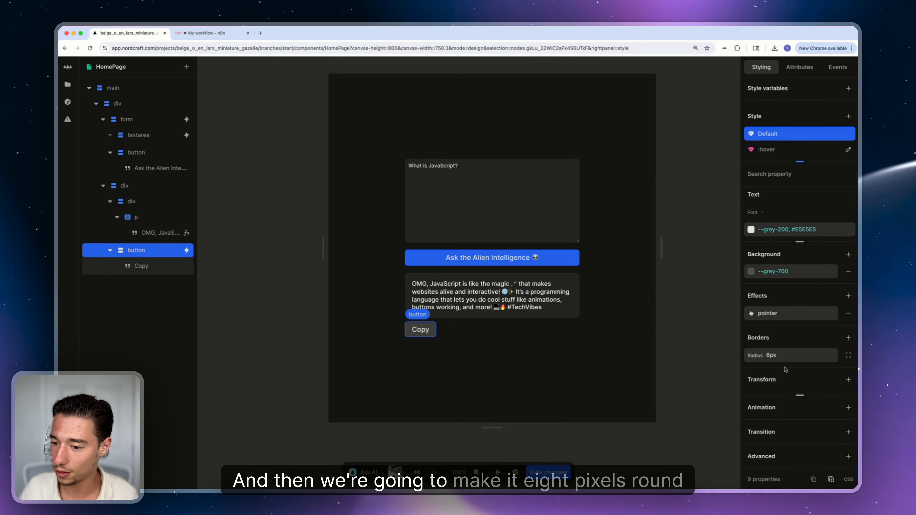
type("9")
key("Return")
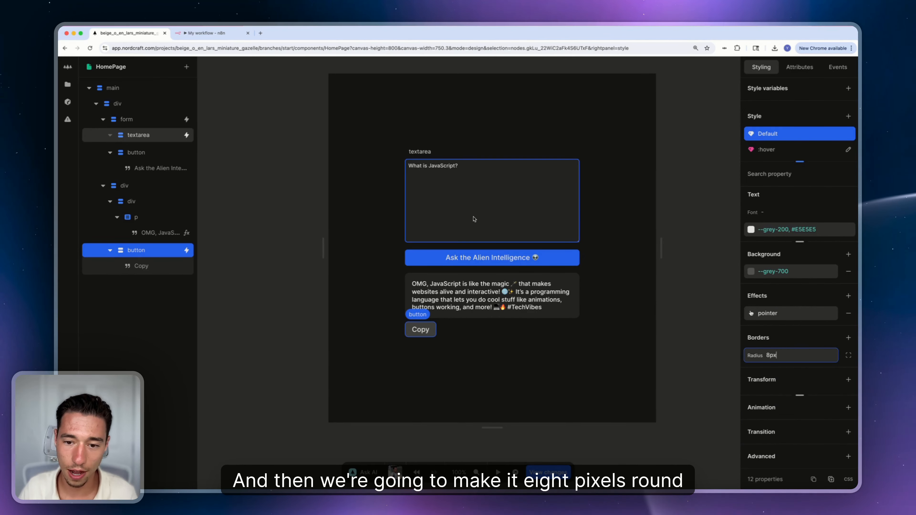
Step: Give the "Ask the Alien Intelligence" button an 8px border radius and a grey-50 background
left_click(568, 260)
left_click(787, 356)
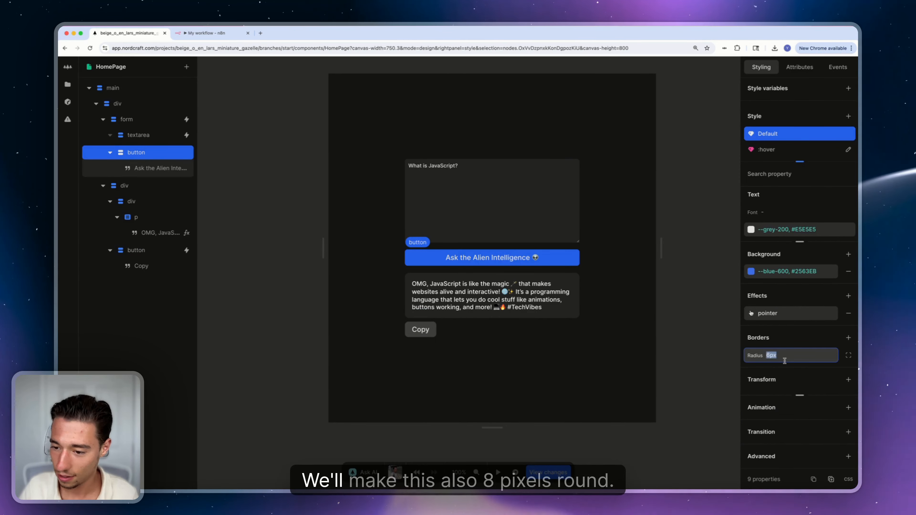
type("8")
key("Return")
left_click(756, 275)
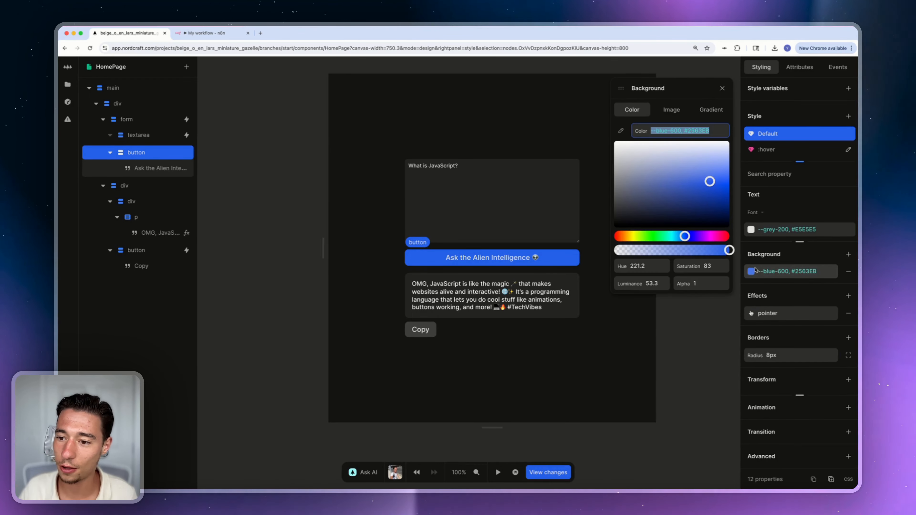
left_click(678, 130)
scroll(674, 216, "up", 3)
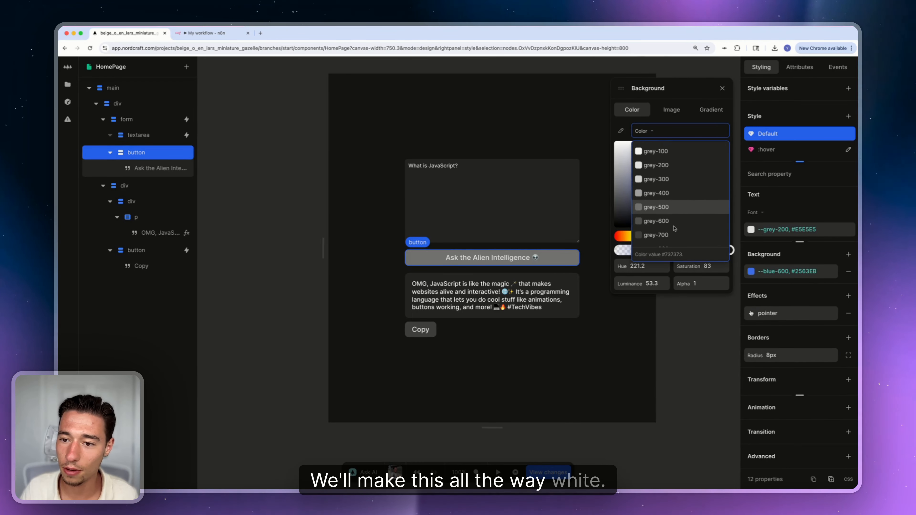
left_click(667, 176)
Step: Try to darken the text color of the "Ask the Alien Intelligence" button
left_click(775, 230)
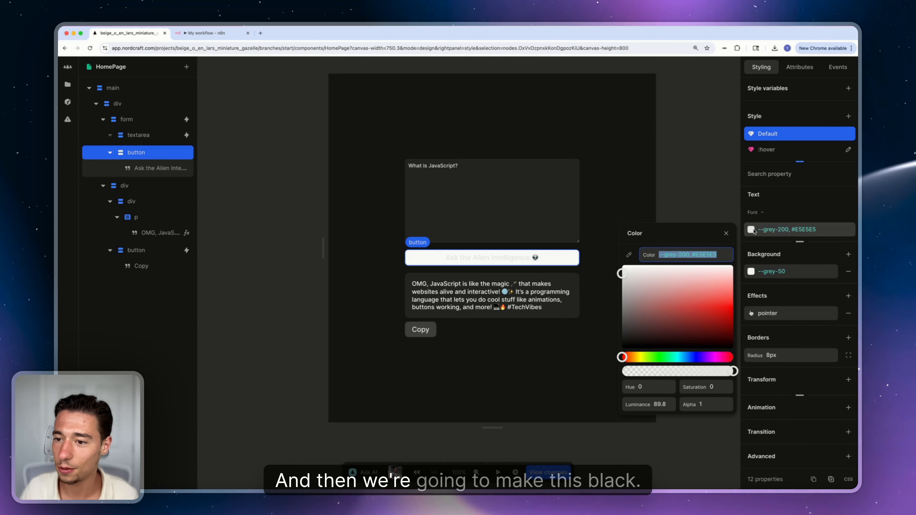
left_click(660, 310)
left_click(752, 193)
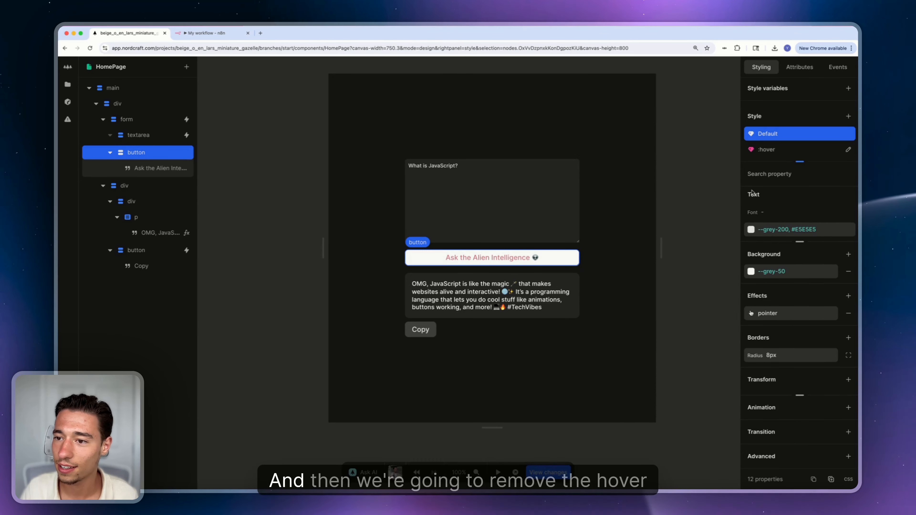
Step: Delete the :hover style variant of the "Ask the Alien Intelligence" button
left_click(844, 149)
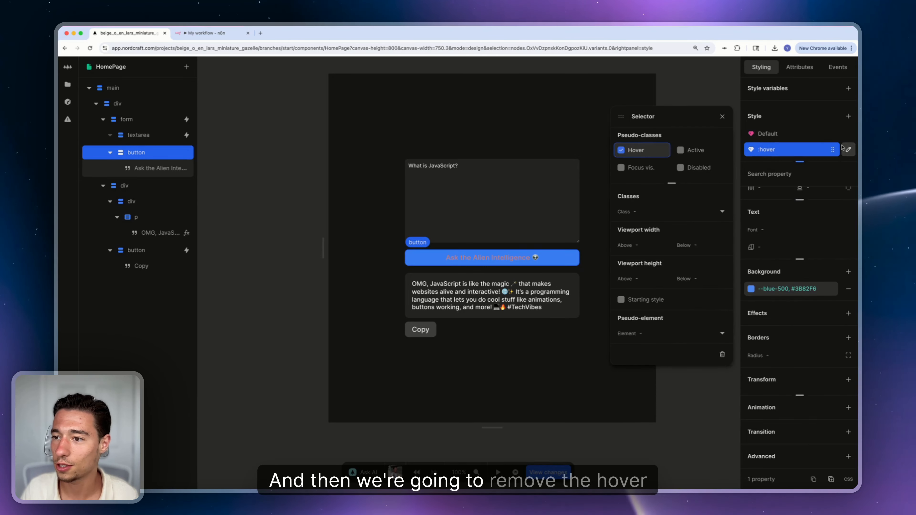
left_click(722, 354)
left_click(710, 364)
Step: Set the text color of the "Ask the Alien Intelligence" button's default style to a dark grey from the color palette
left_click(573, 262)
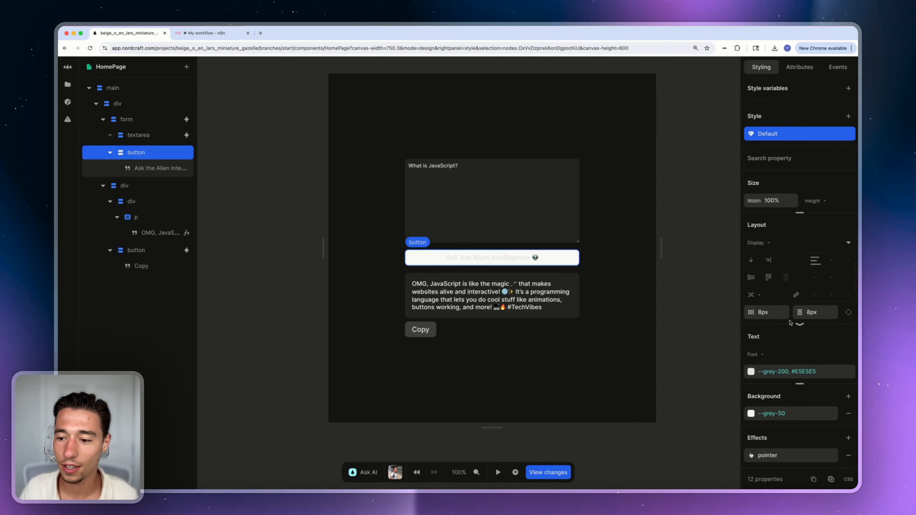
left_click(751, 347)
left_click(685, 194)
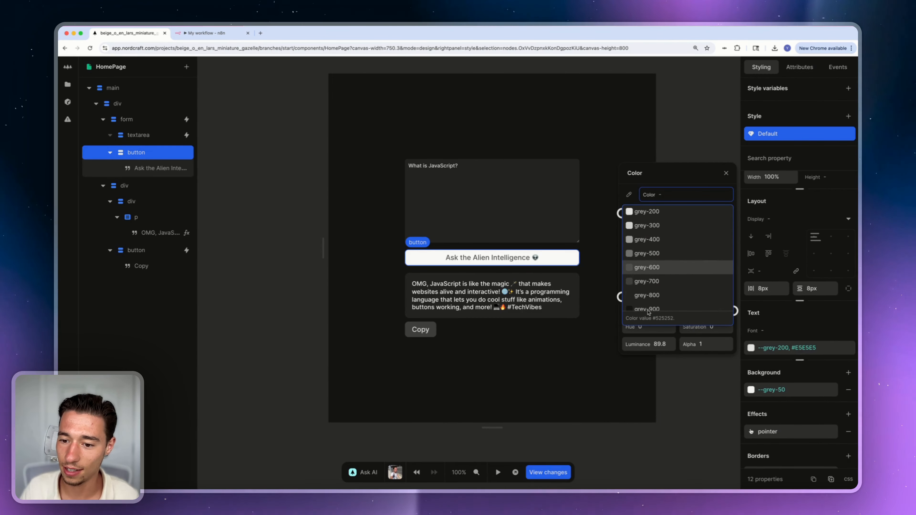
scroll(664, 260, "down", 2)
left_click(646, 288)
left_click(539, 378)
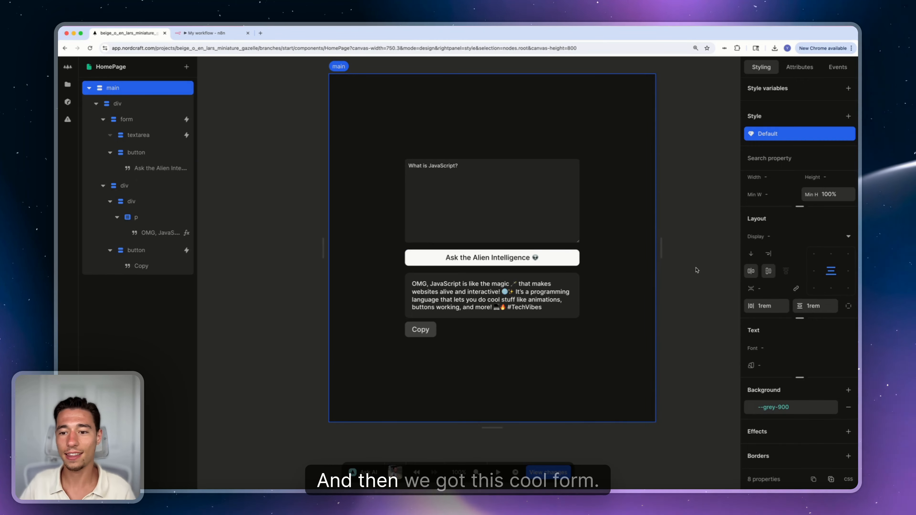
Step: Add a show/hide formula to the div wrapping the response and Copy button, based on the n8n Integration's response status
left_click(501, 328)
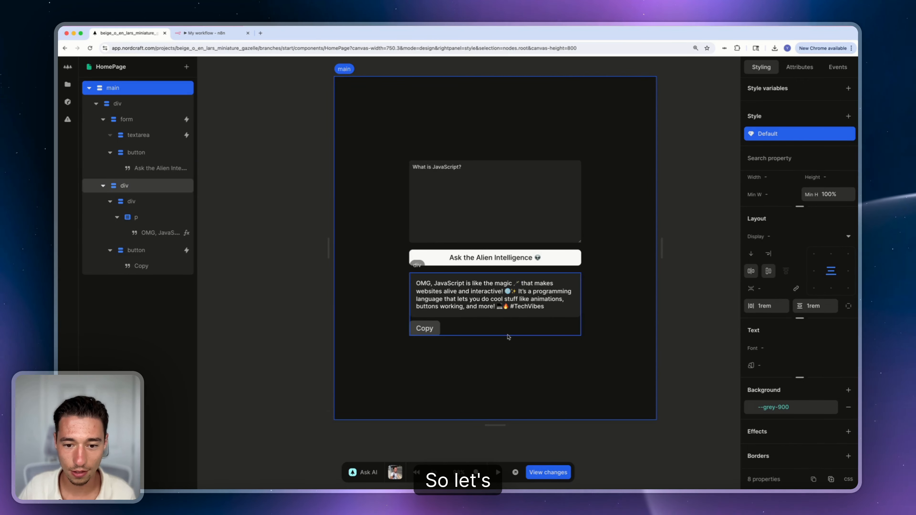
right_click(500, 328)
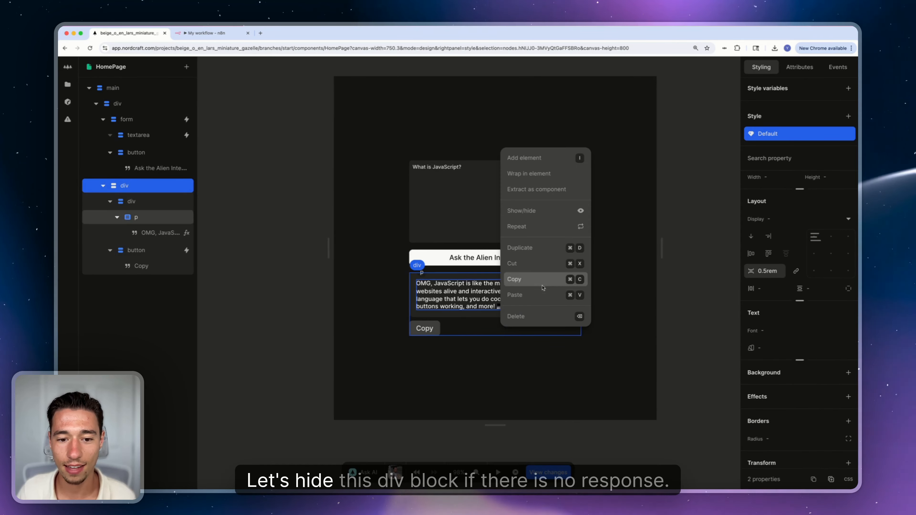
left_click(534, 209)
mouse_move(376, 362)
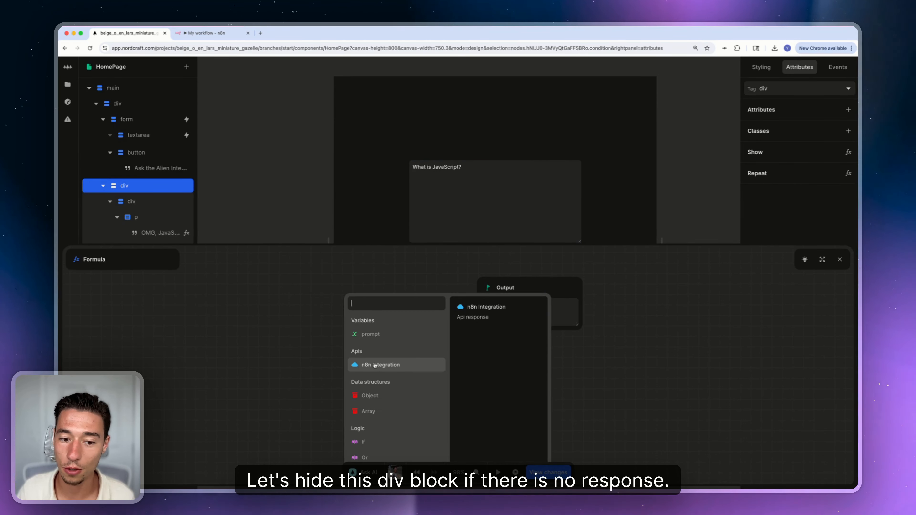
left_click(383, 363)
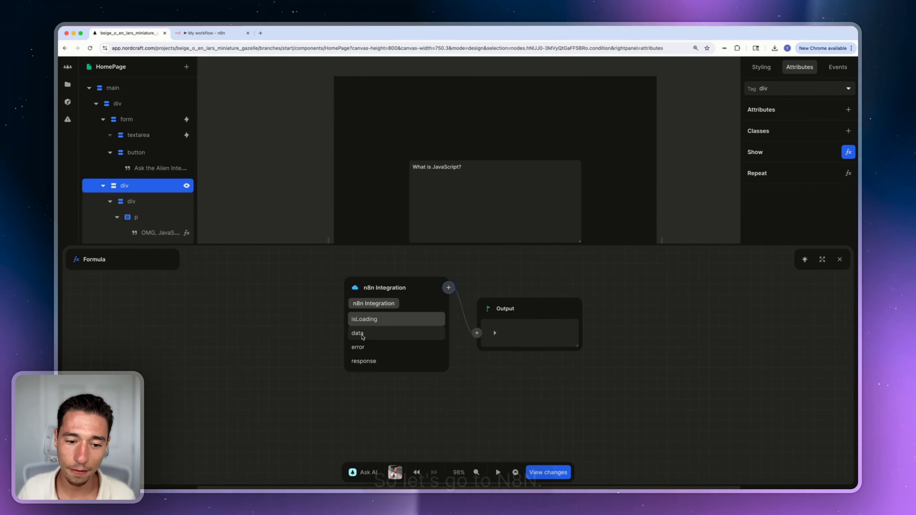
left_click(375, 334)
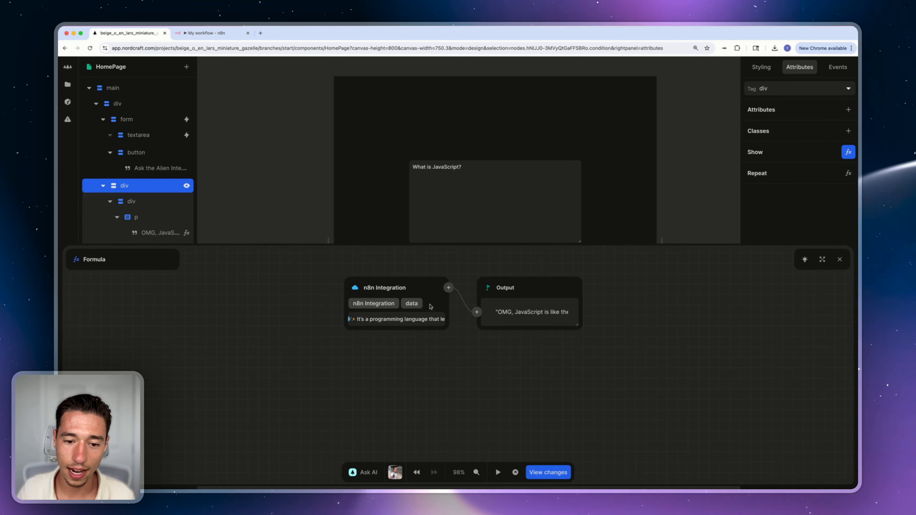
left_click(378, 305)
left_click(363, 361)
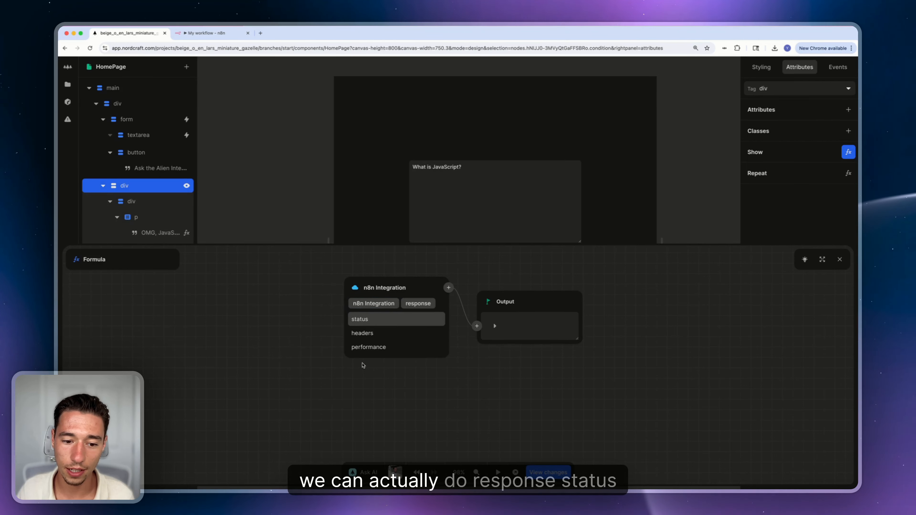
left_click(367, 320)
Step: Add an Equals node after the n8n response status and compare it with 200
left_click(448, 288)
type("eq")
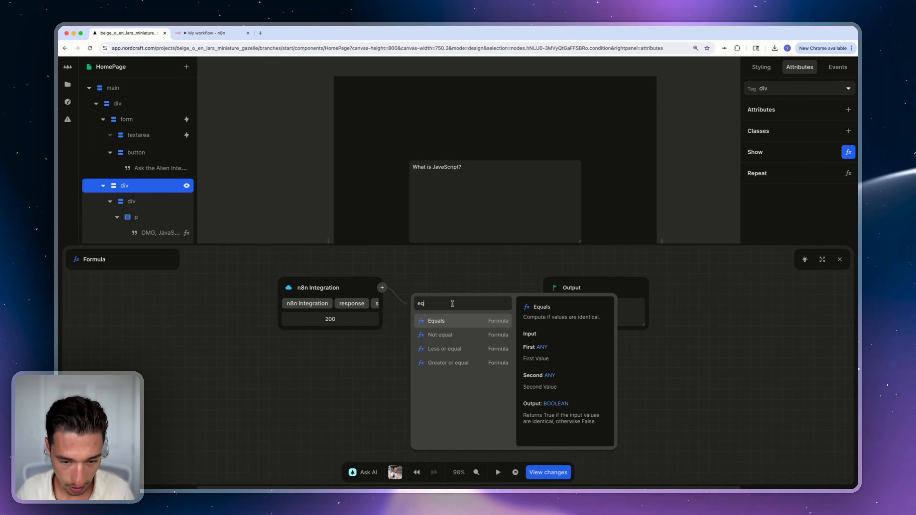
left_click(447, 320)
left_click(449, 328)
type("200")
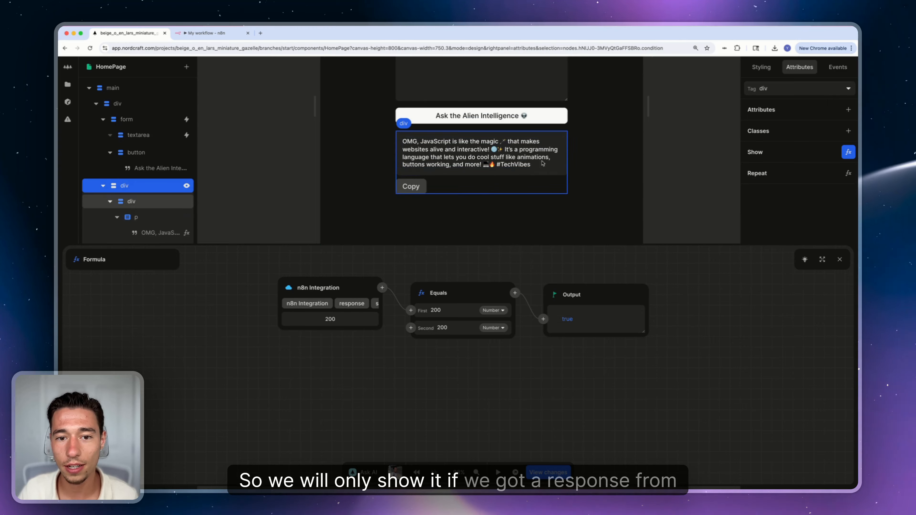
Step: Add an And node after Equals and feed its second input with the n8n Integration's isLoading value
left_click(514, 293)
type("and")
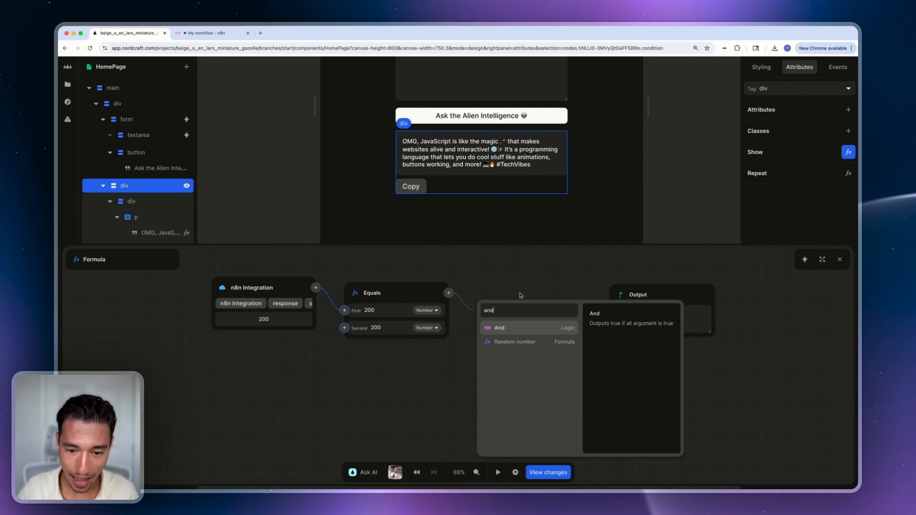
left_click(521, 328)
left_click(476, 336)
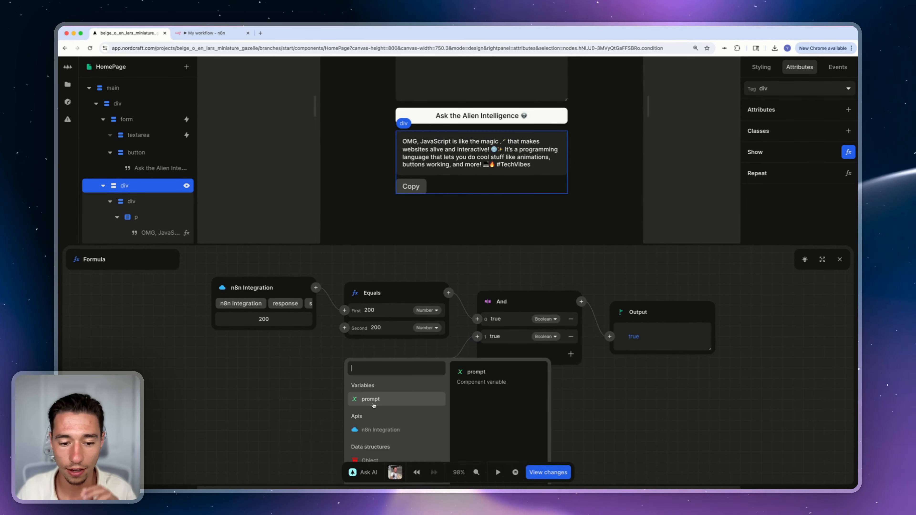
left_click(379, 429)
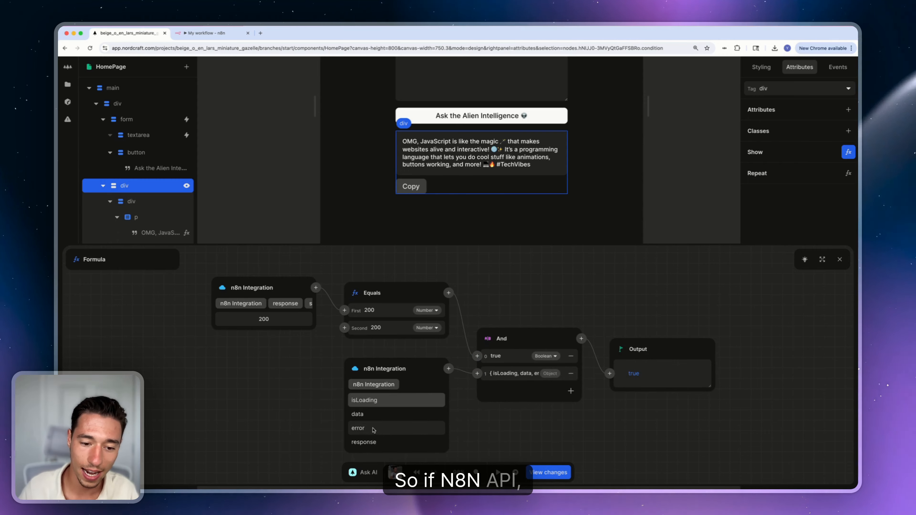
left_click(365, 401)
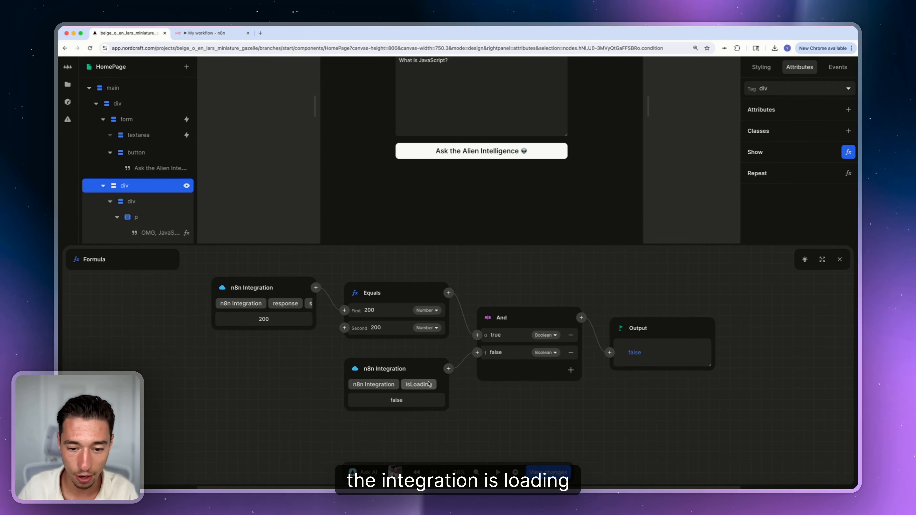
Step: Negate the isLoading value with a Not node before the And node and close the formula editor
left_click(448, 369)
type("not")
left_click(426, 402)
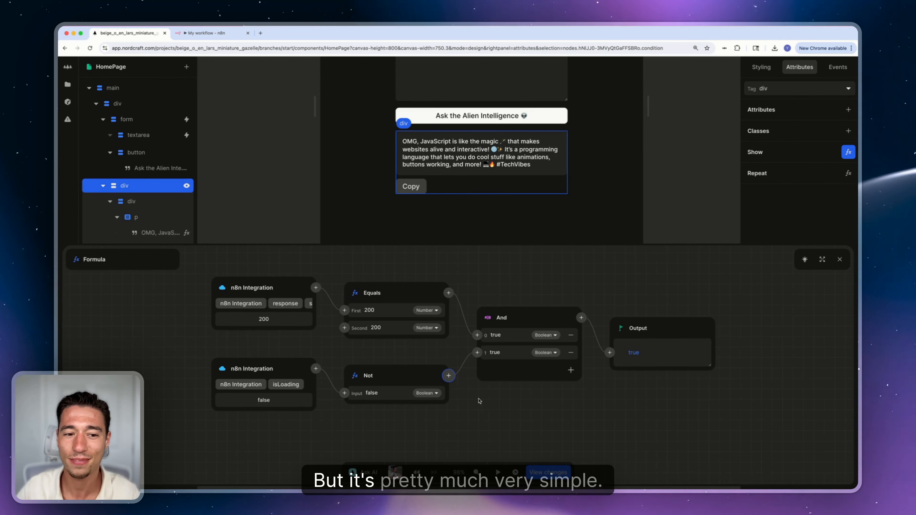
left_click(840, 259)
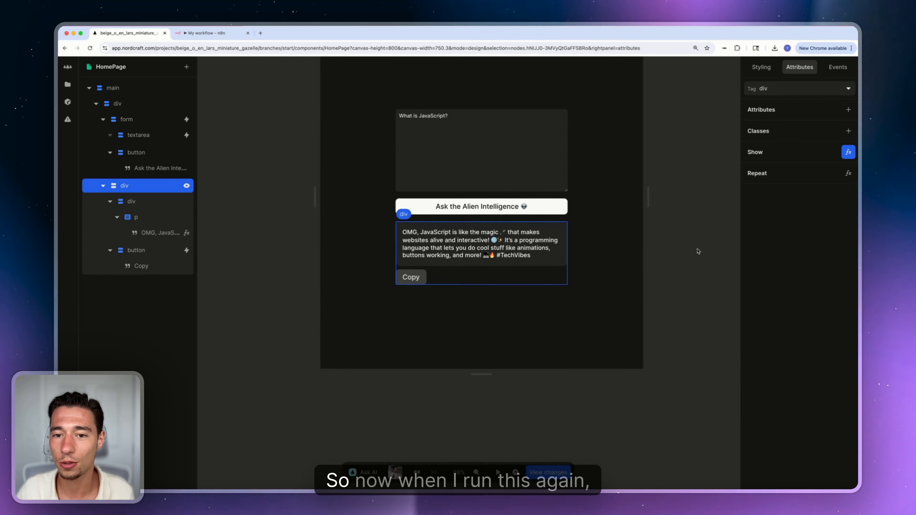
Step: Run the page in test mode and submit the prompt "What is JavaScript?" again
key("Escape")
key("t")
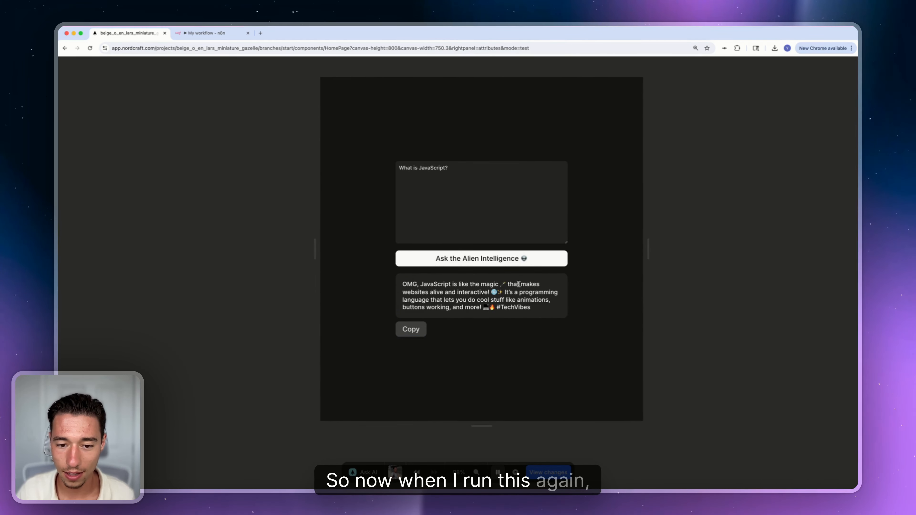
left_click(516, 259)
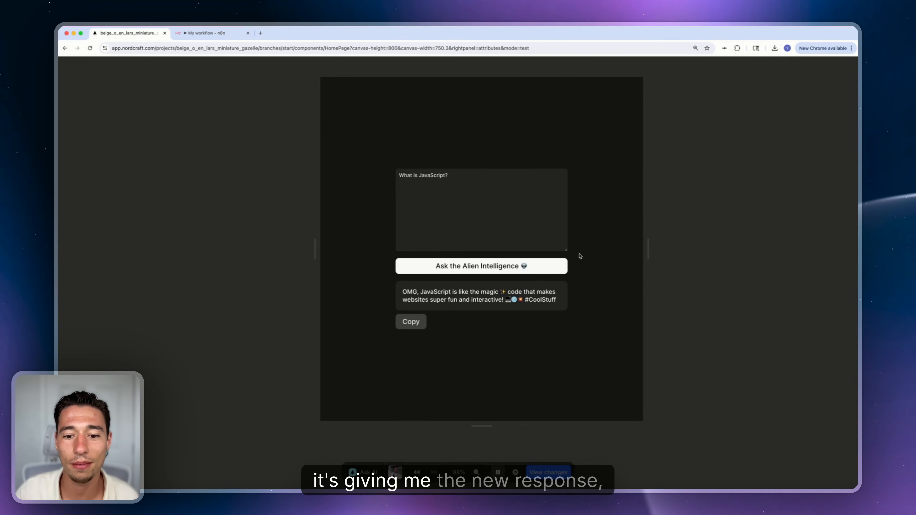
Step: Check in design and test mode whether the response paragraph can be selected and edited
triple_click(461, 297)
left_click(497, 472)
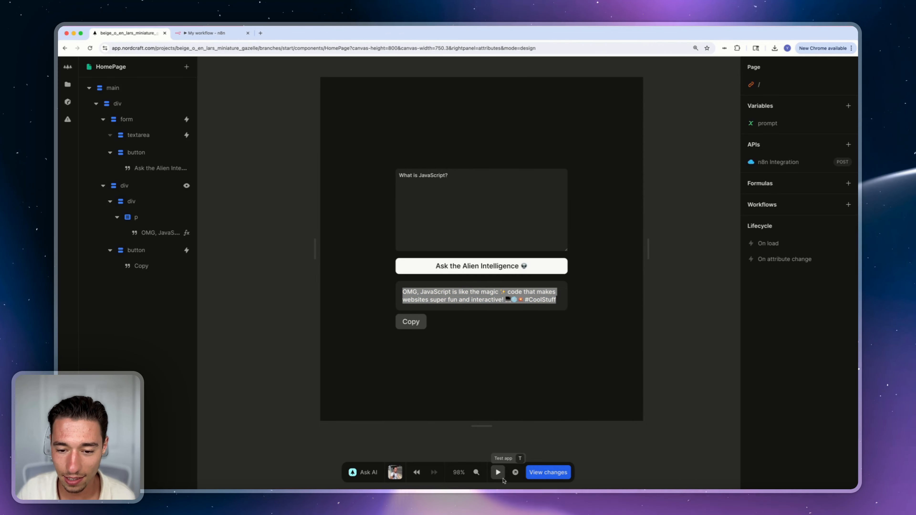
left_click(563, 306)
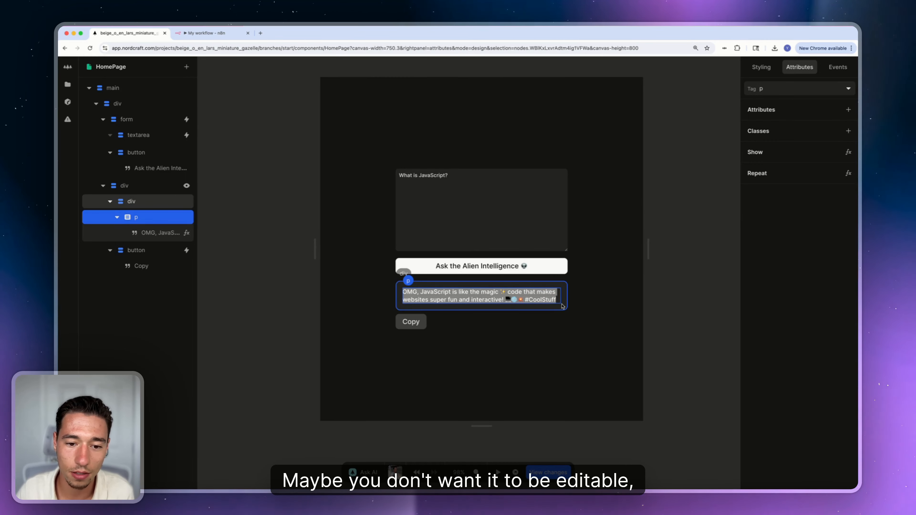
left_click(578, 343)
left_click(497, 472)
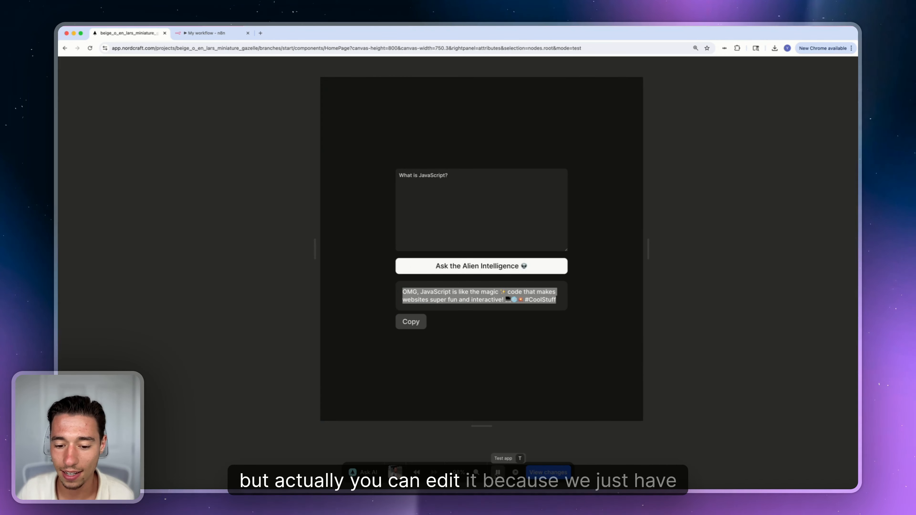
left_click(470, 298)
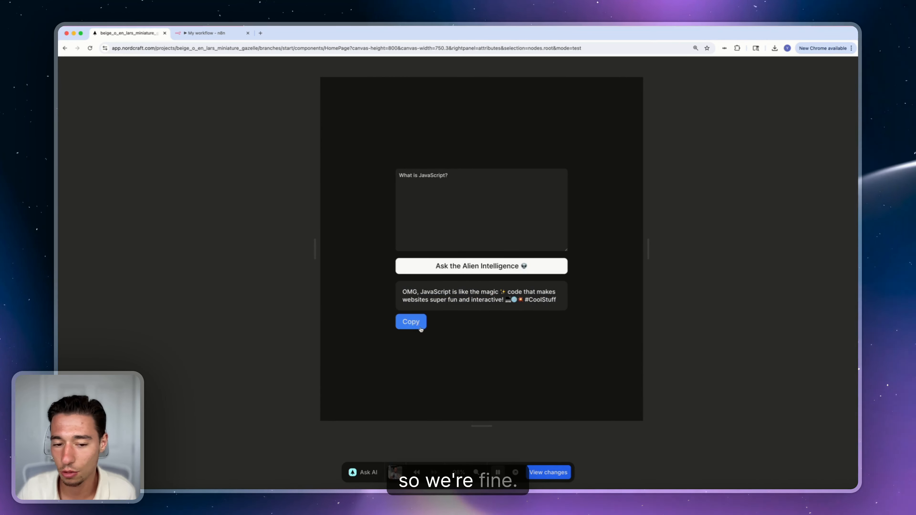
key("t")
Step: Delete the :hover style variant of the Copy button and deselect it
left_click(407, 319)
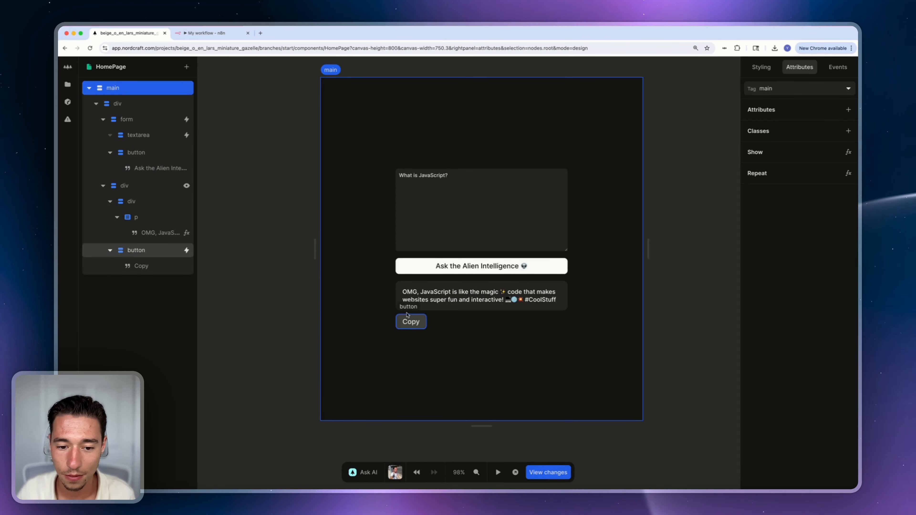
left_click(779, 95)
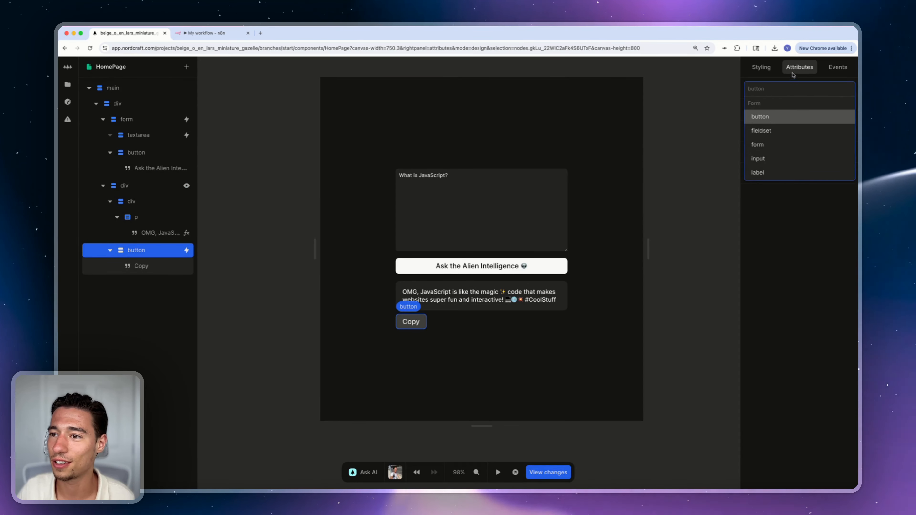
left_click(761, 67)
left_click(786, 149)
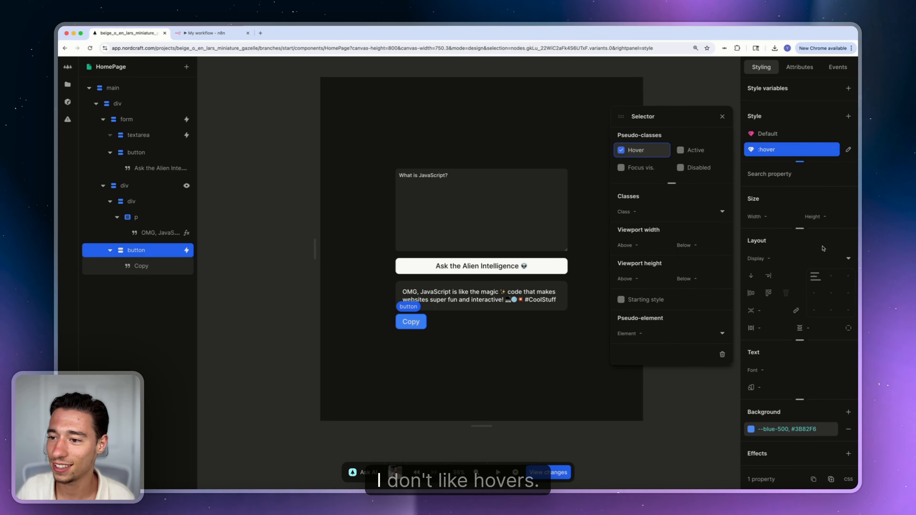
left_click(722, 355)
left_click(548, 440)
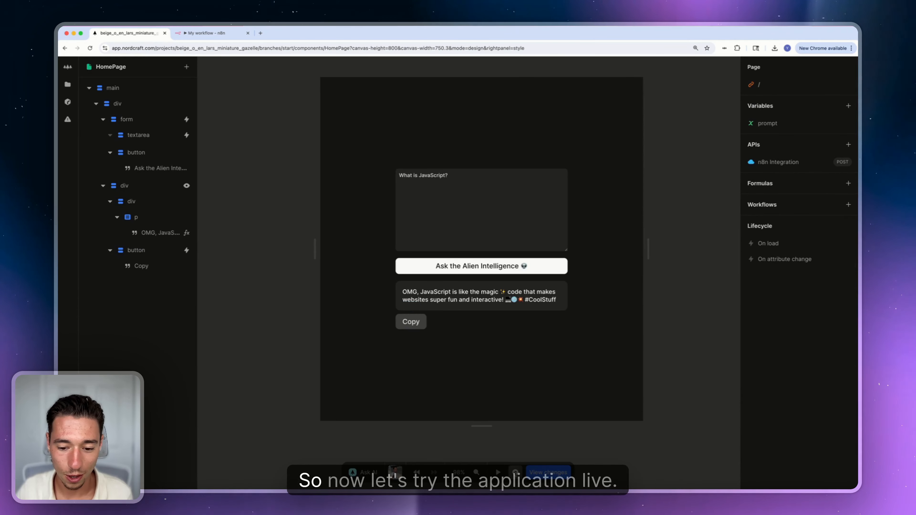
Step: Open the live site and submit the prompt "Make an essay on tiktok" to the Alien Intelligence
left_click(303, 74)
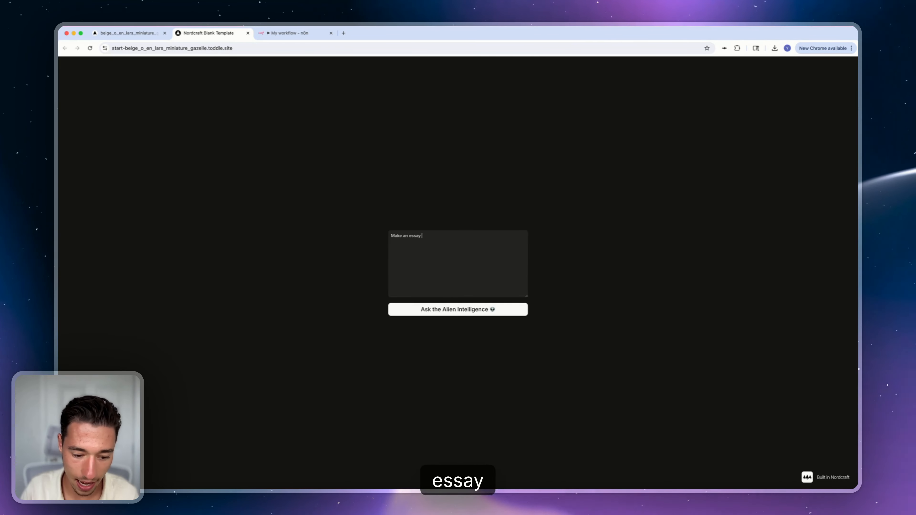
type("on tiktok")
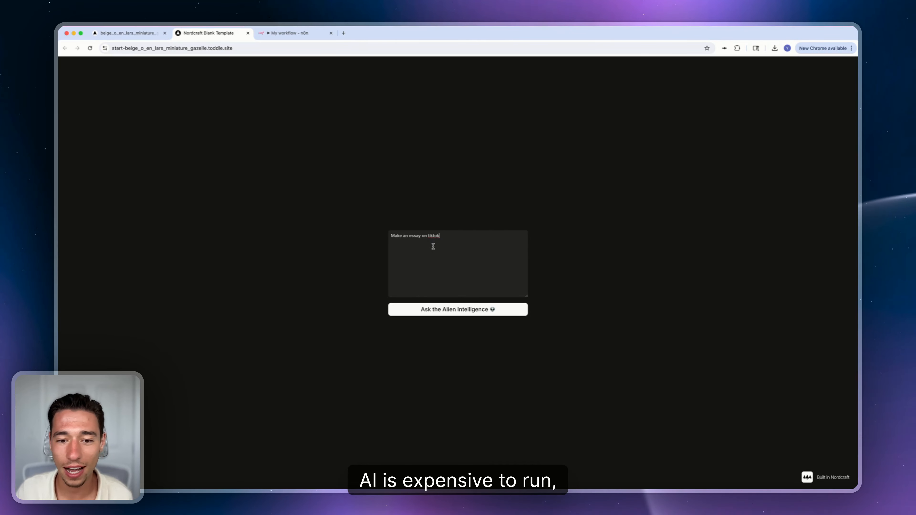
key("super+a")
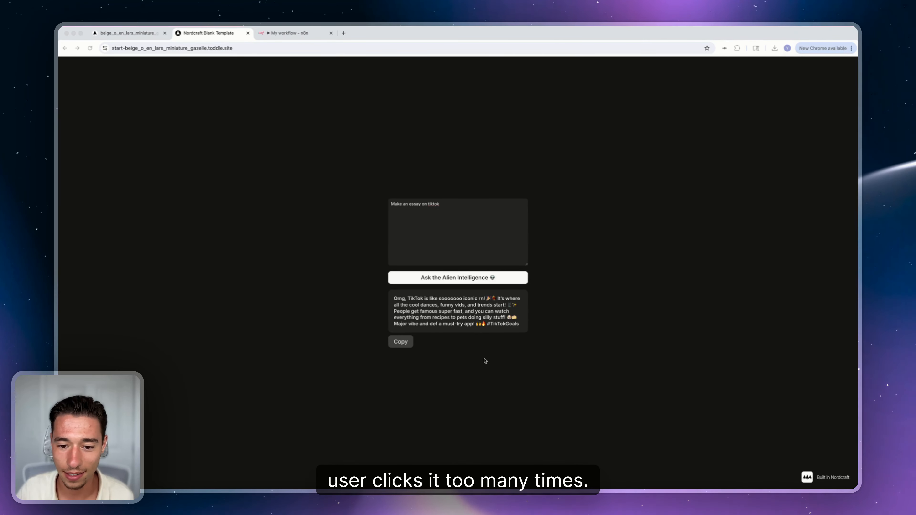
Step: Examine the generated TikTok response on the live page against the submitted prompt
triple_click(496, 318)
left_click(501, 319)
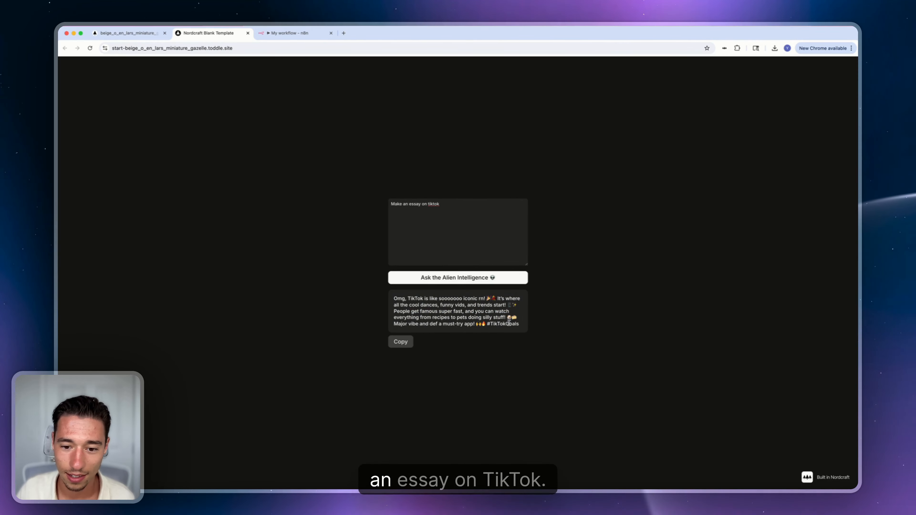
triple_click(505, 320)
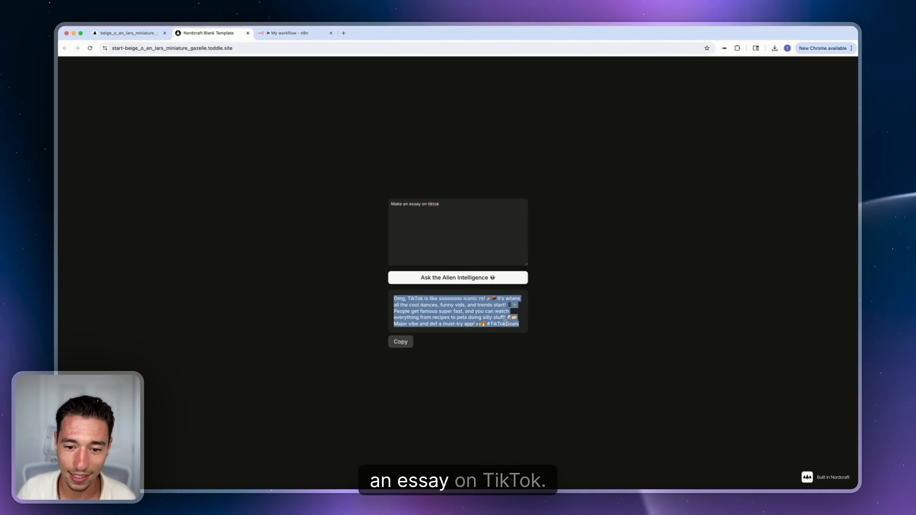
left_click(453, 217)
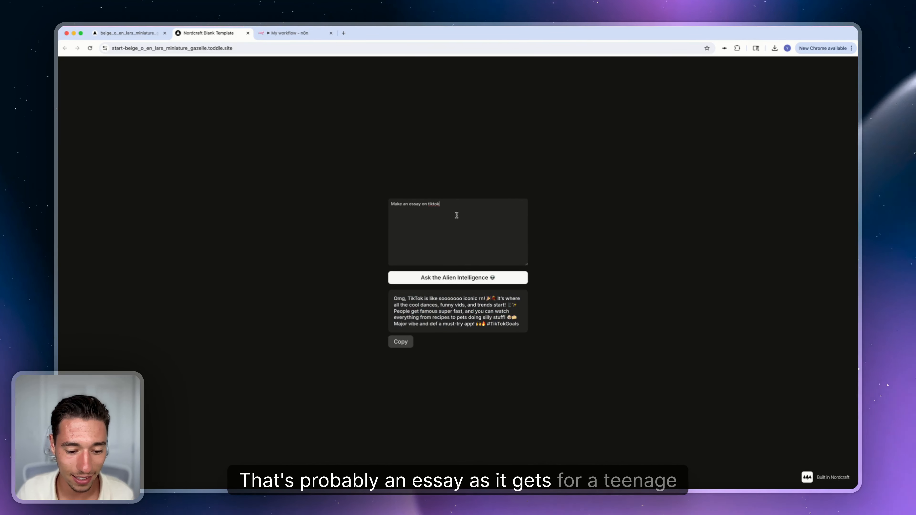
double_click(434, 204)
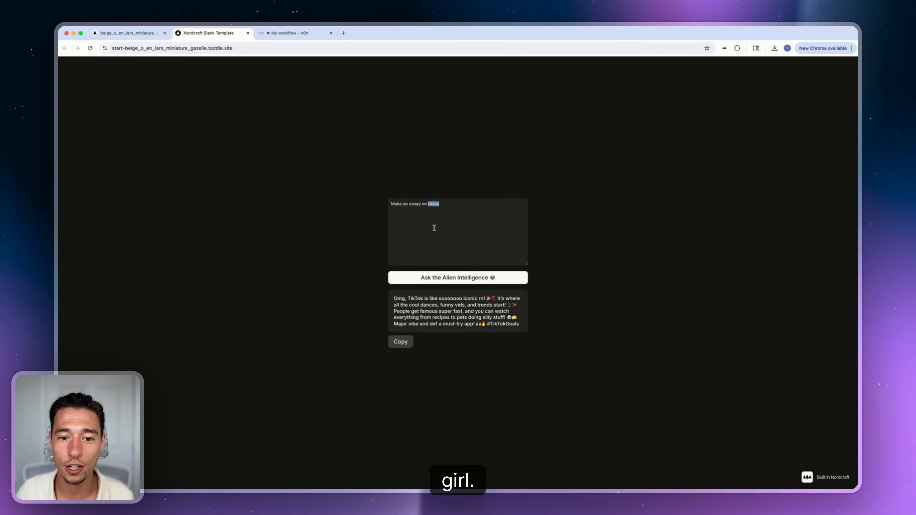
left_click(445, 307)
triple_click(436, 204)
left_click(442, 180)
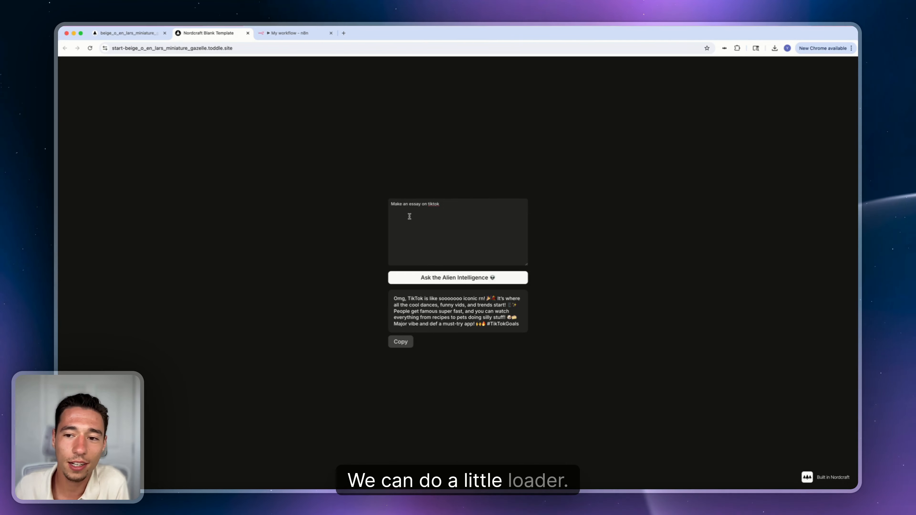
Step: Search Google for "css loaders", open CSS loaders and Spinners, and copy the HTML of the third loader in the first row
left_click(343, 33)
type("css loaders")
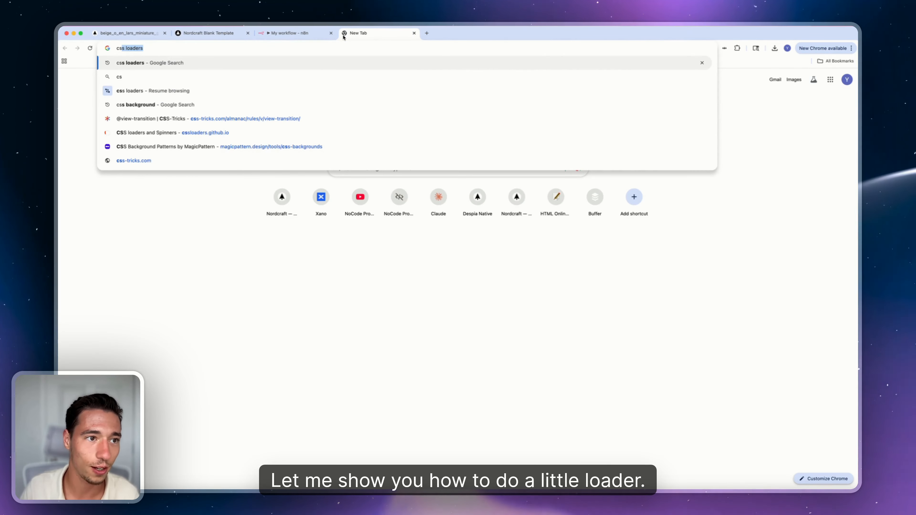
key("Return")
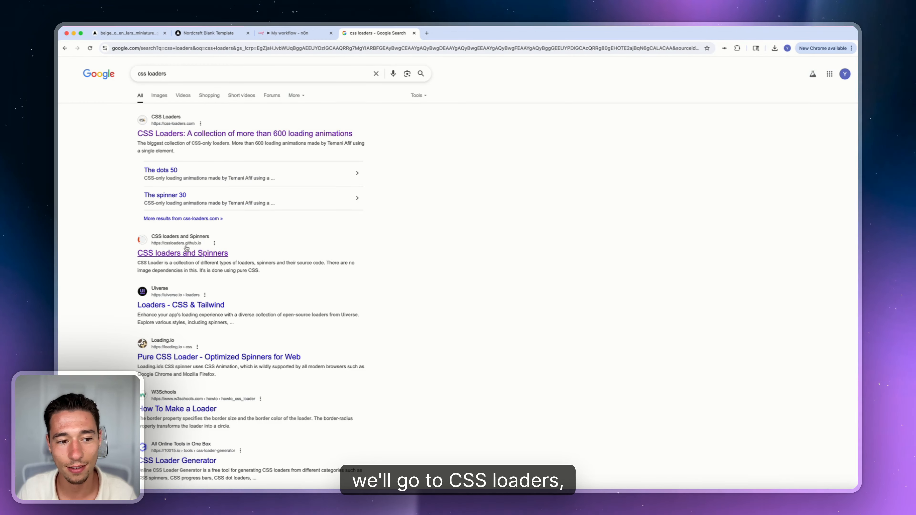
left_click(183, 253)
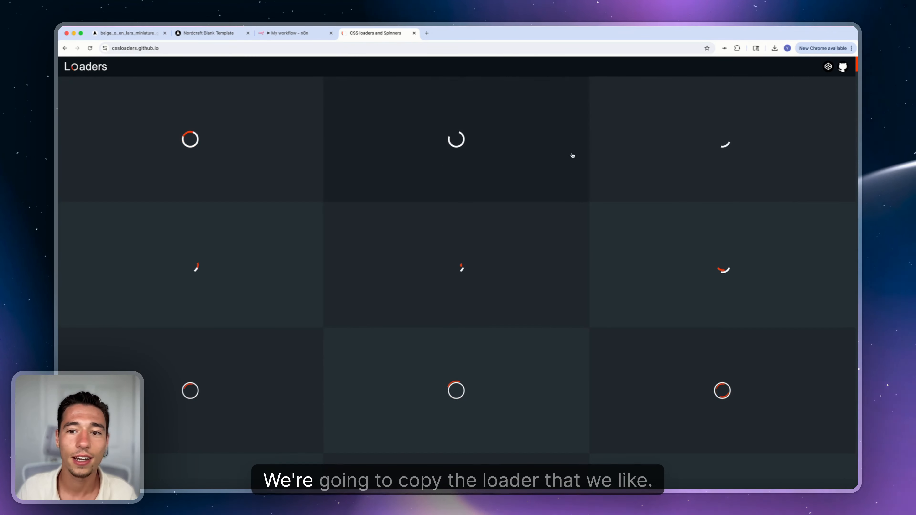
left_click(742, 140)
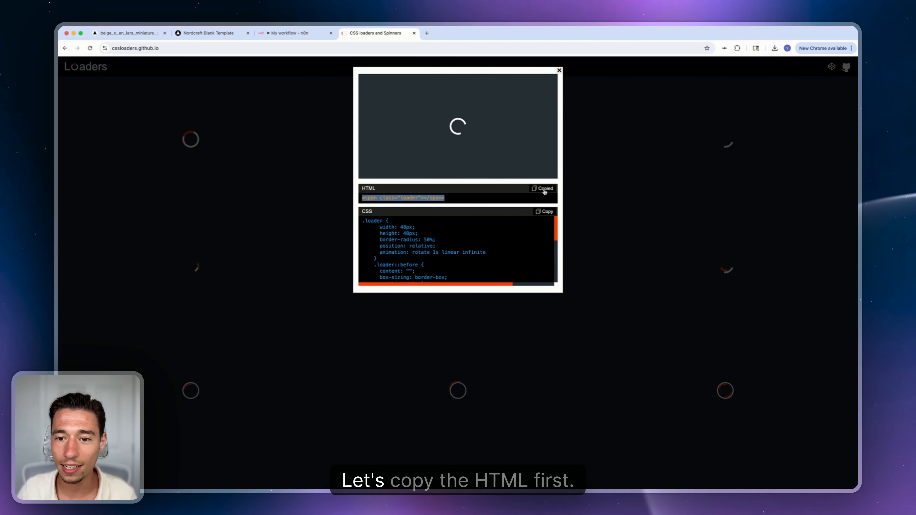
Step: Return to the Nordcraft editor, give the "Ask the Alien Intelligence" button a height of 3rem and centre its content
left_click(144, 36)
left_click(412, 261)
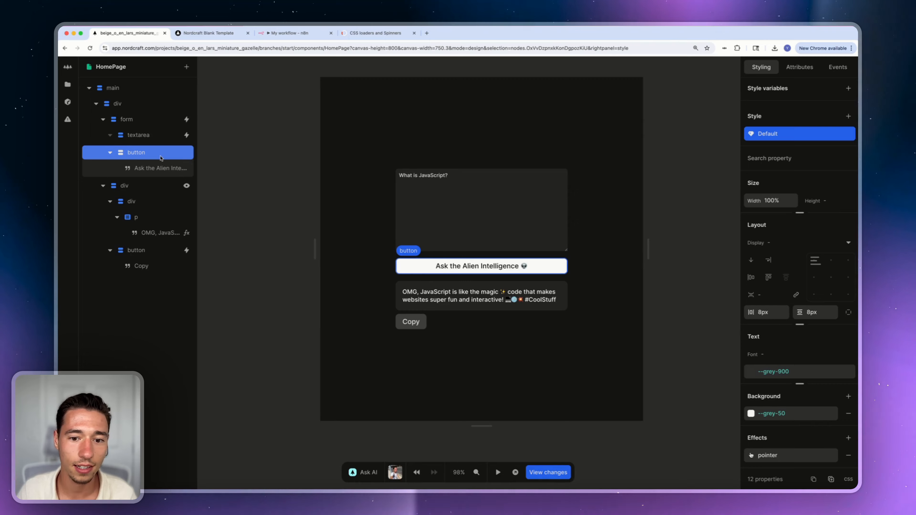
left_click(844, 201)
type("3rem")
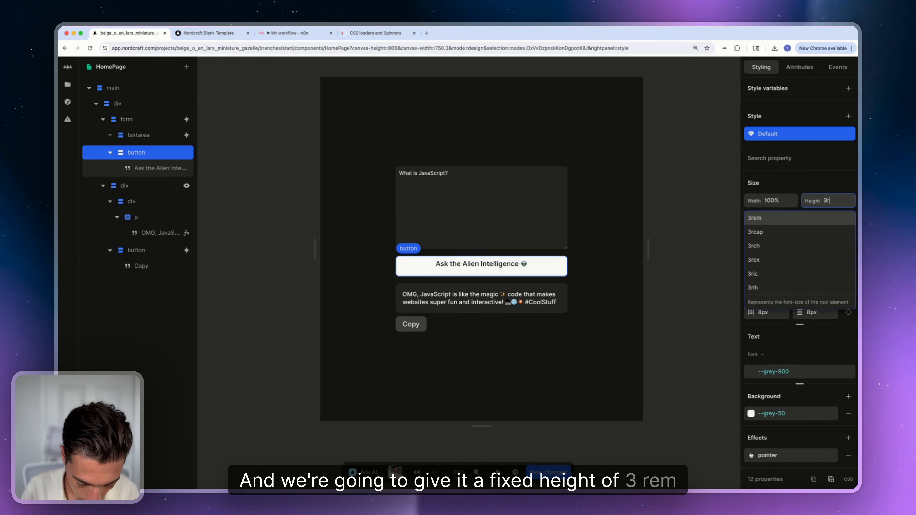
key("Return")
left_click(831, 277)
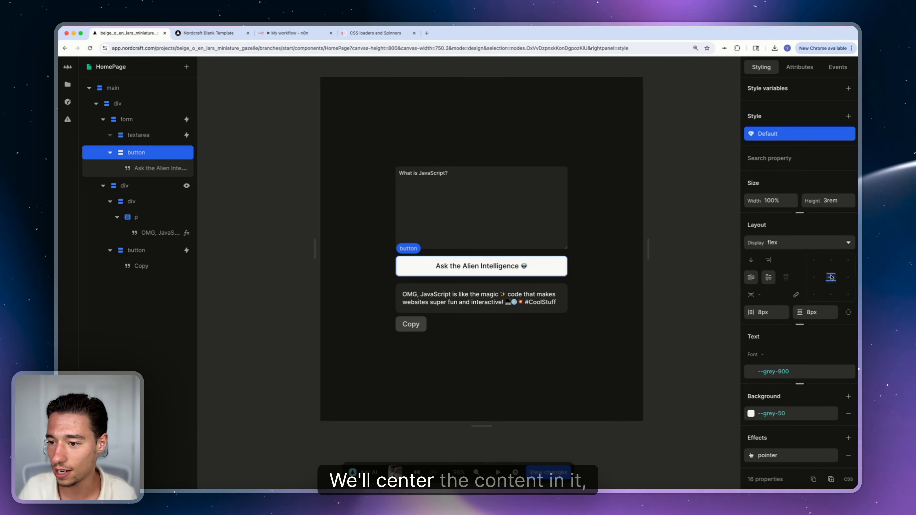
Step: Import the copied loader HTML into the button and add a style element inside the loader span
key("super+v")
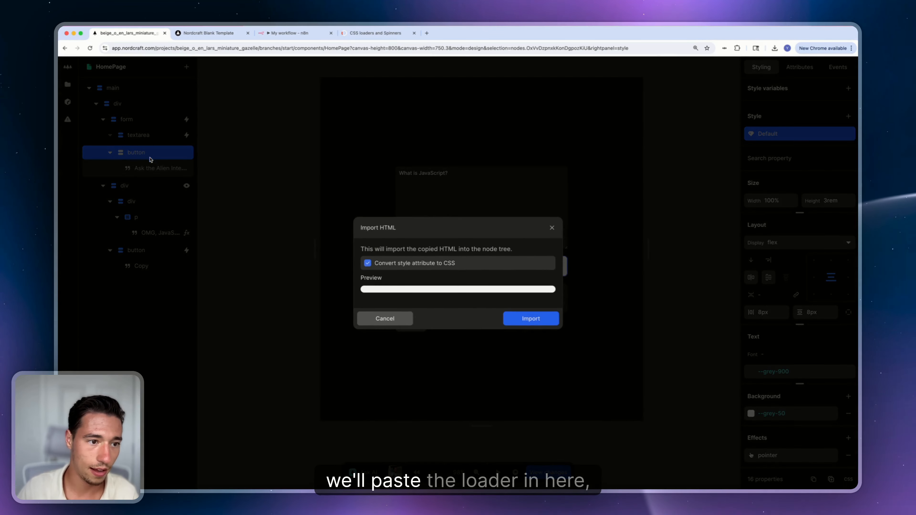
left_click(531, 319)
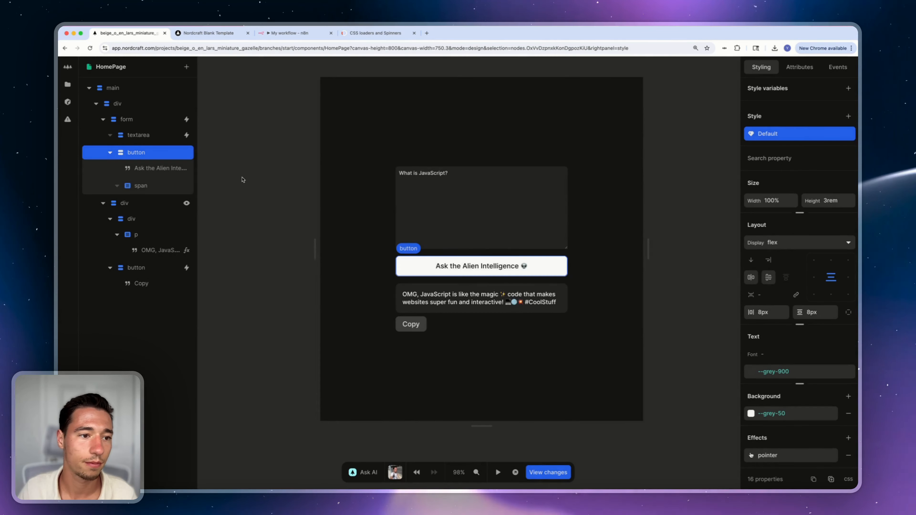
left_click(186, 68)
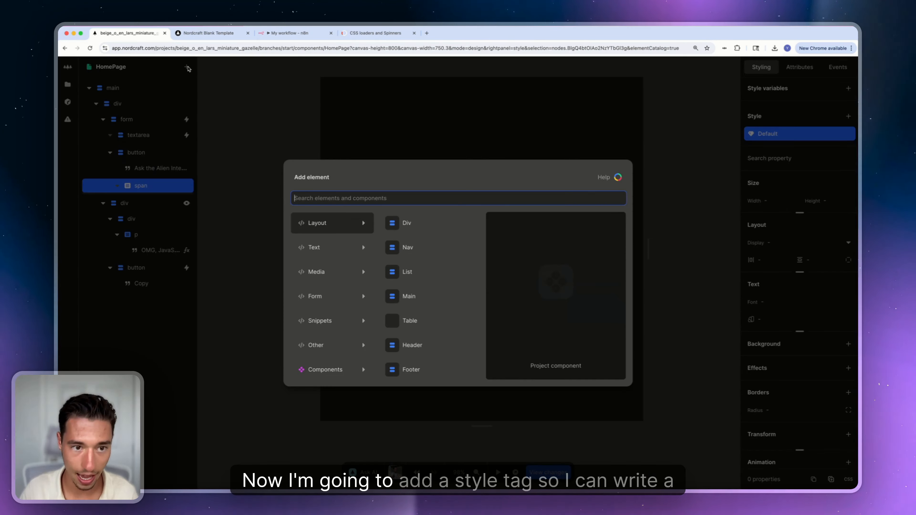
type("sty")
left_click(331, 221)
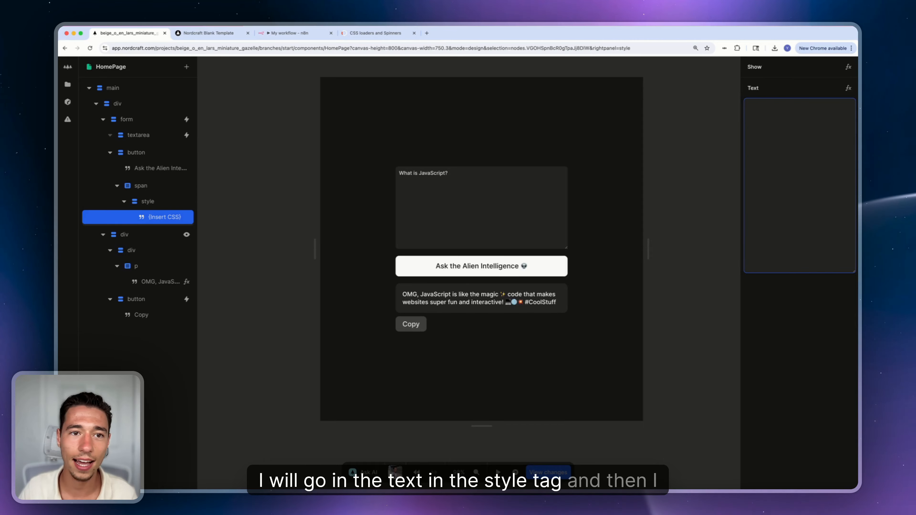
Step: Copy the loader's CSS from the CSS loaders page and paste it as the text of the style element
left_click(374, 34)
left_click(545, 212)
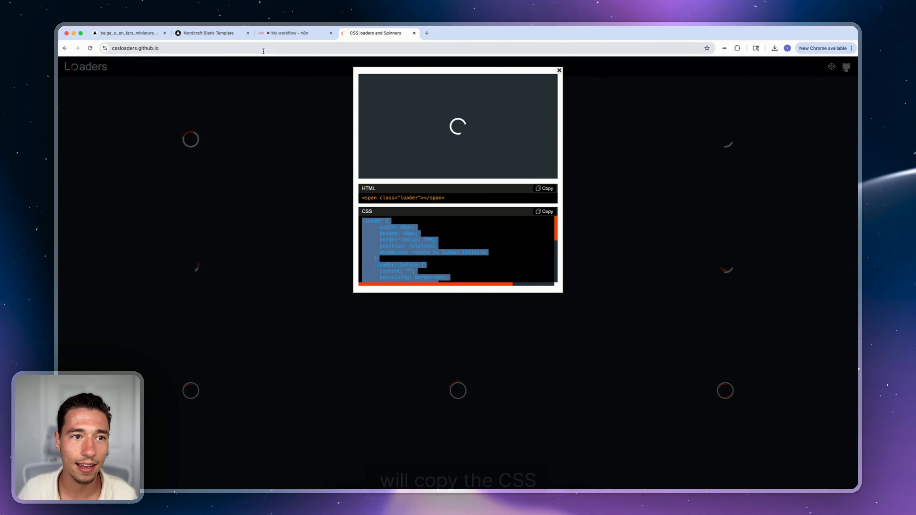
left_click(292, 33)
left_click(220, 33)
left_click(128, 33)
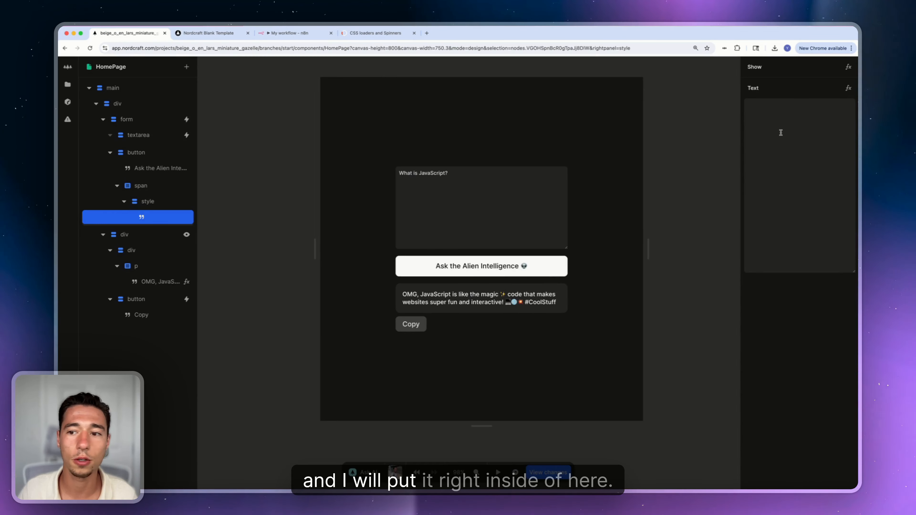
key("super+v")
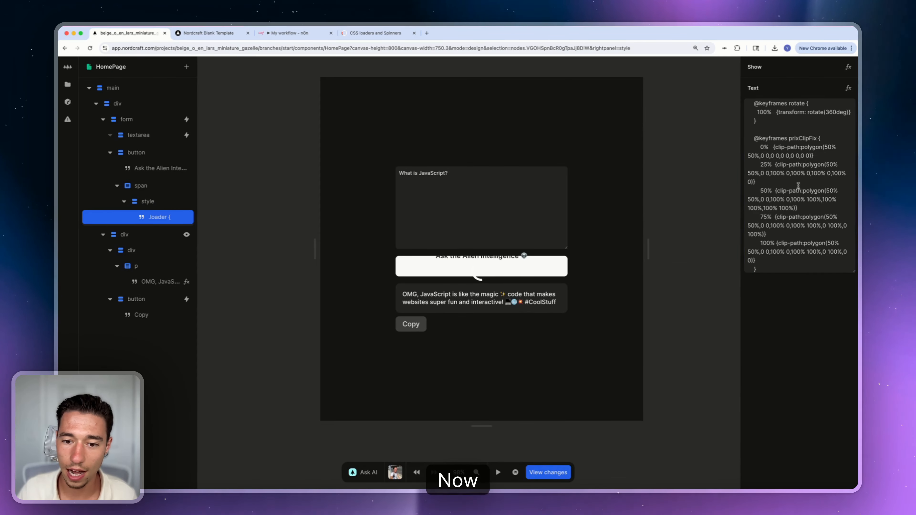
Step: In the loader CSS, change the border to 2px solid without a colour and set width and height to 18px
scroll(798, 185, "up", 5)
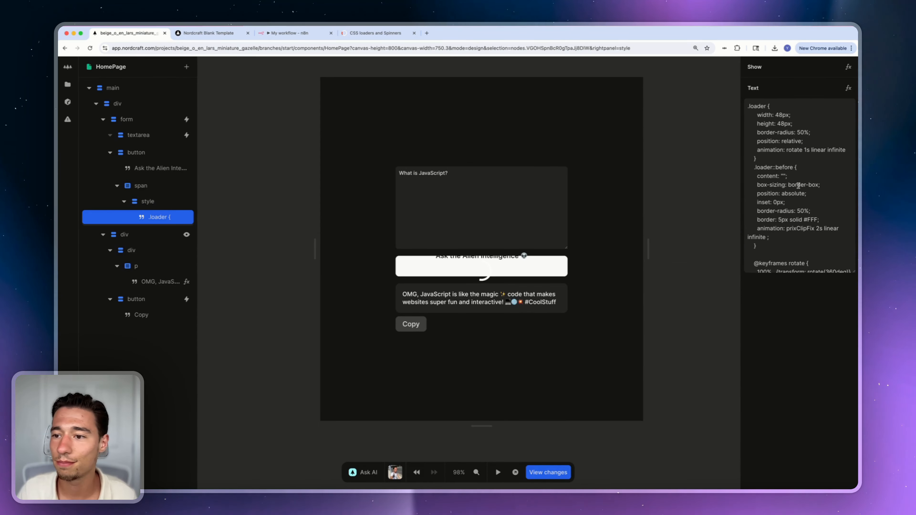
left_click(813, 221)
double_click(812, 220)
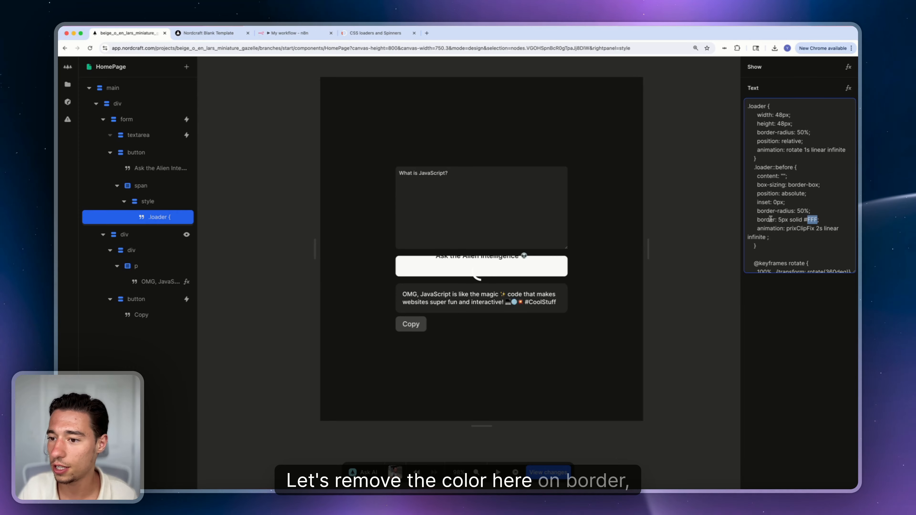
key("BackSpace")
key("BackSpace")
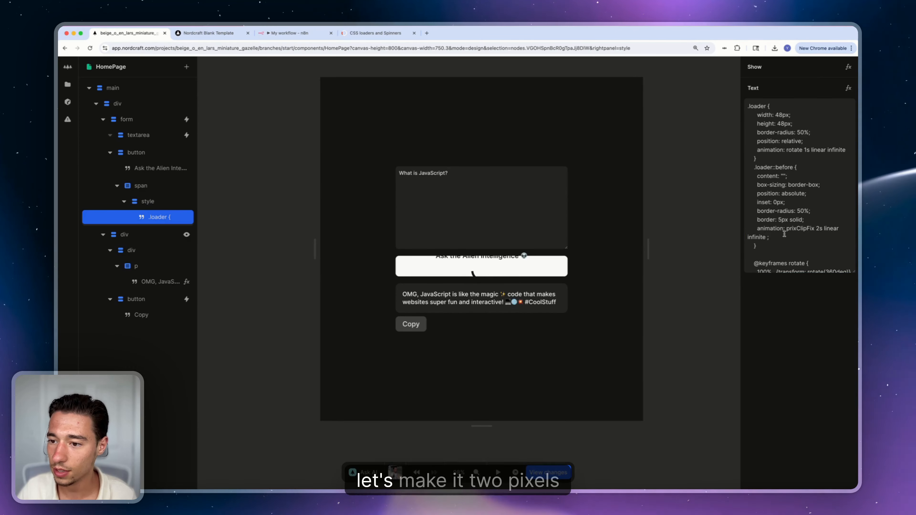
left_click(772, 220)
key("BackSpace")
type("2")
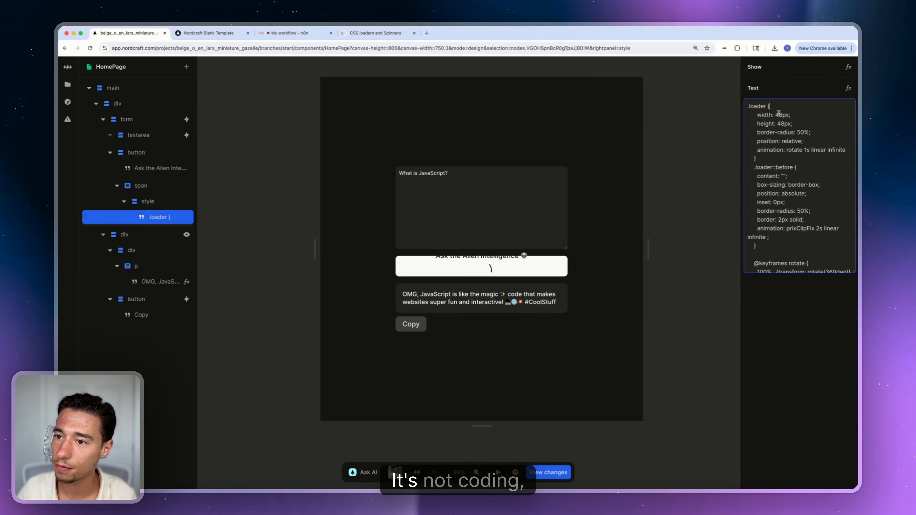
key("BackSpace")
type("1")
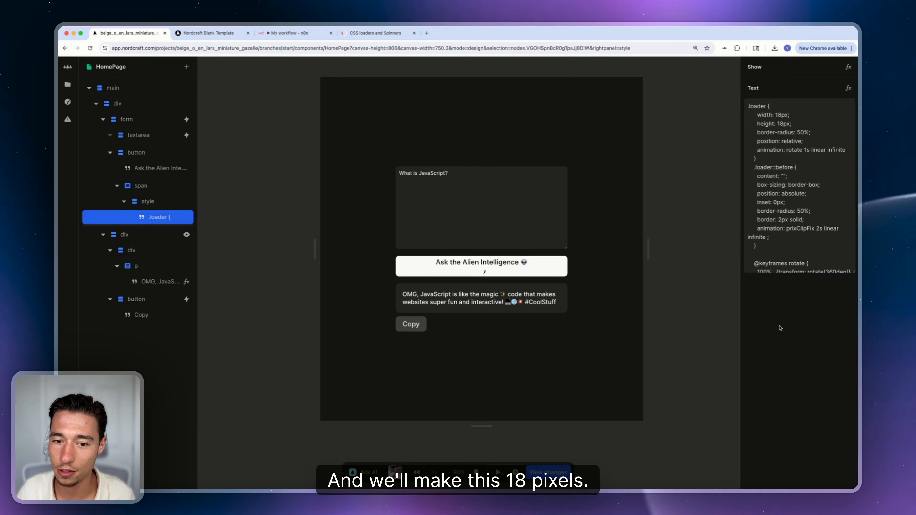
Step: Set the loader span's Show formula to the n8n Integration's isLoading value
left_click(143, 187)
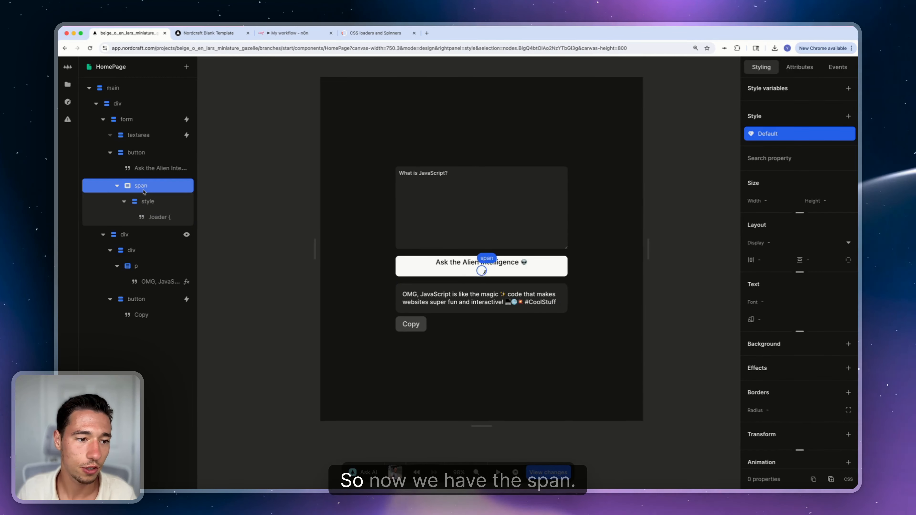
right_click(163, 185)
left_click(202, 244)
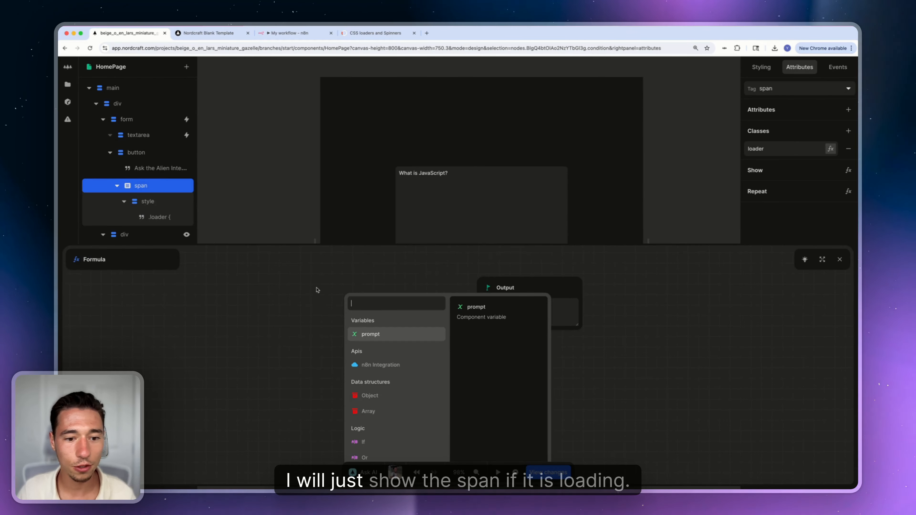
left_click(376, 365)
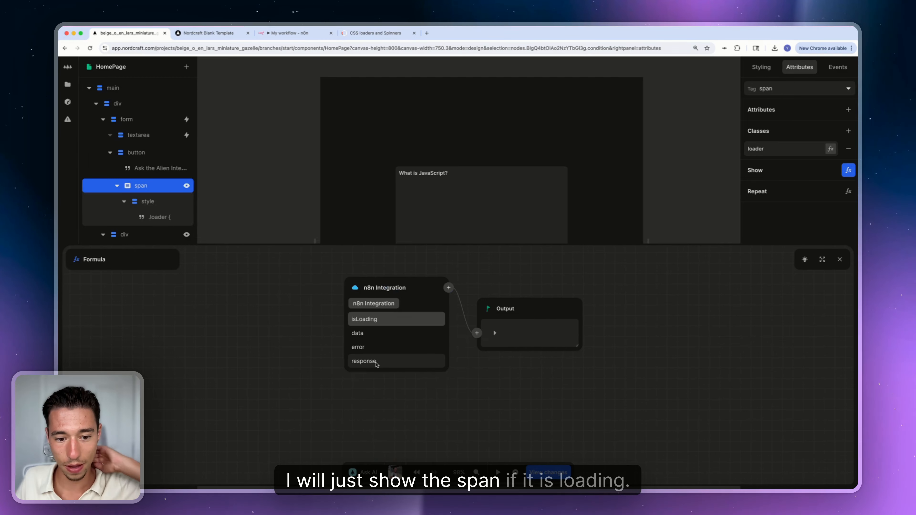
left_click(378, 320)
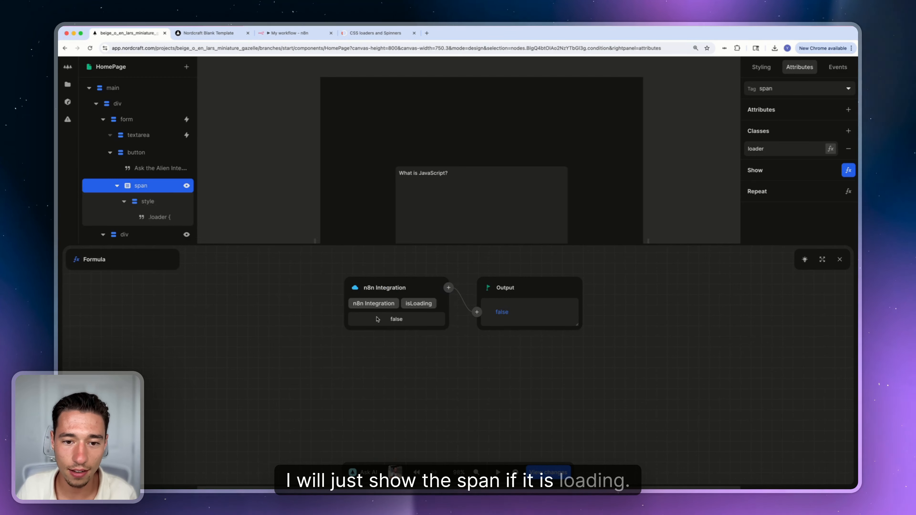
left_click(432, 226)
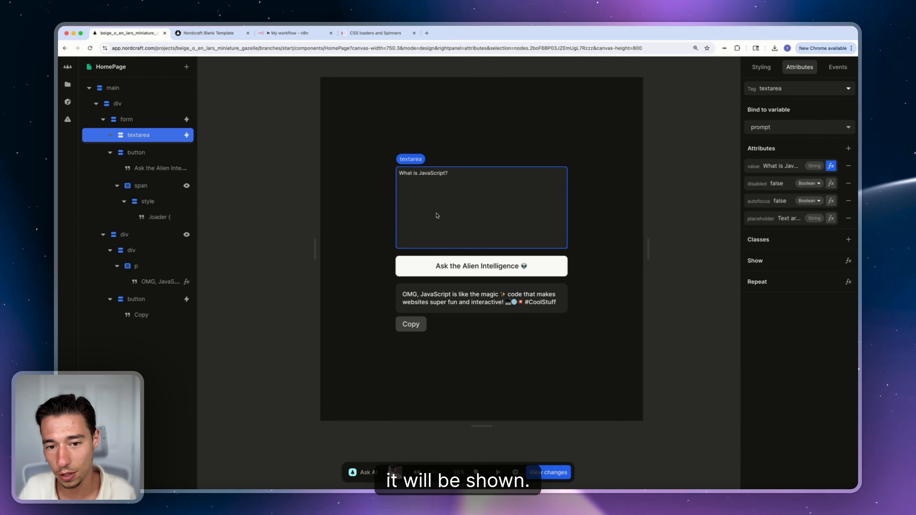
Step: Try to drive the button's text with a formula that applies Not to the n8n Integration's isLoading value
left_click(168, 168)
left_click(848, 89)
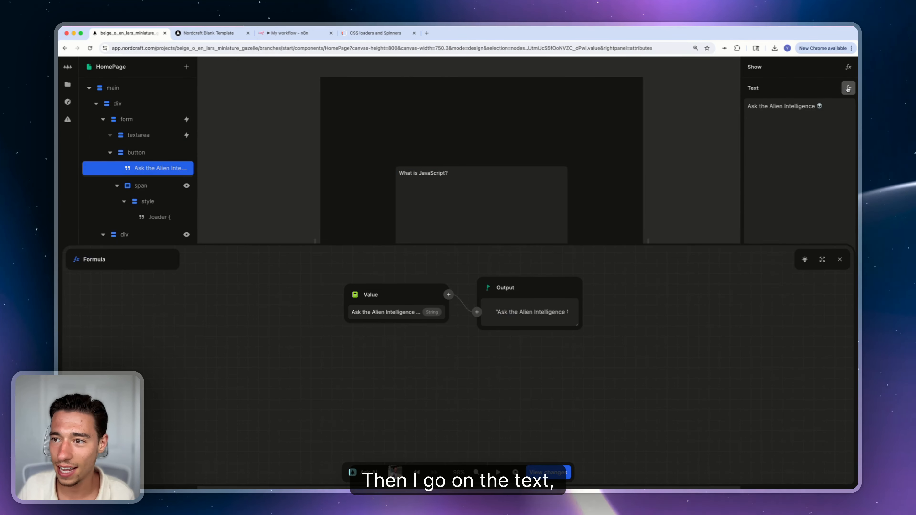
left_click(376, 321)
left_click(377, 352)
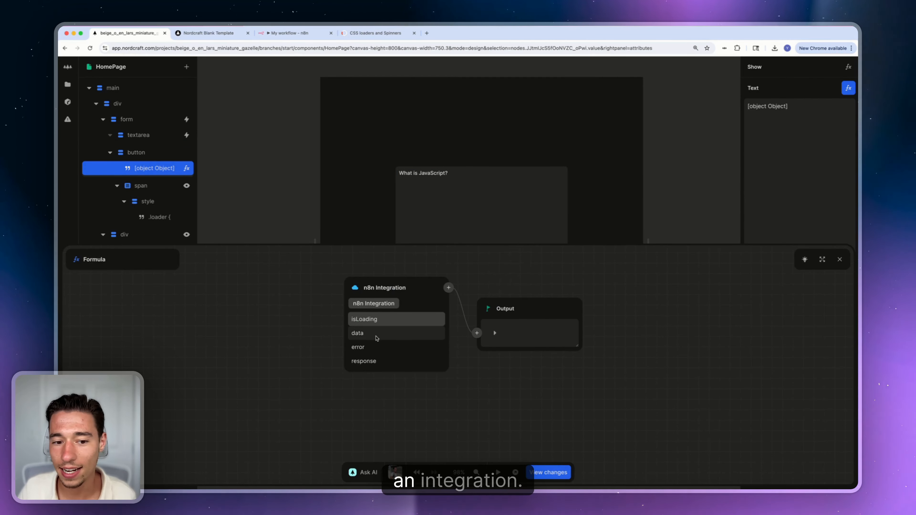
left_click(370, 319)
left_click(448, 287)
type("no")
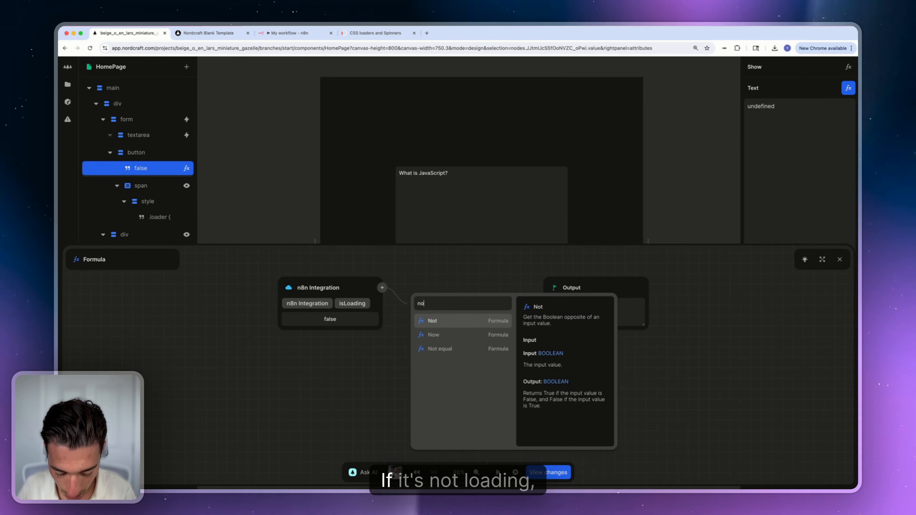
type("t")
left_click(451, 320)
left_click(430, 245)
key("Escape")
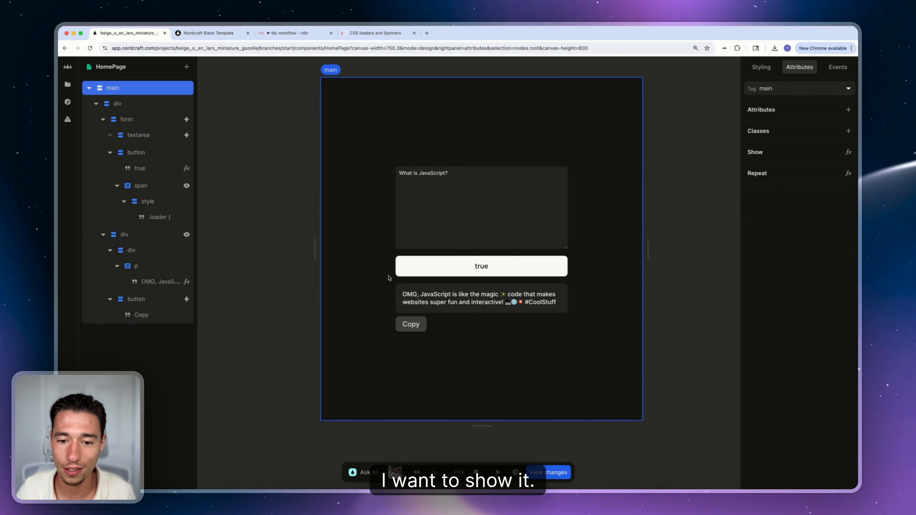
left_click(430, 270)
left_click(191, 171)
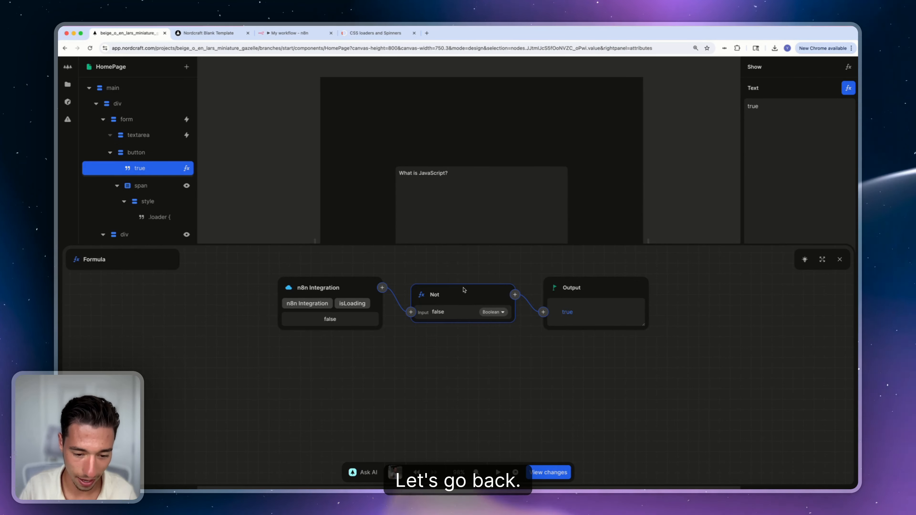
Step: Undo the button text's formula and the loader span's Show condition
left_click(416, 472)
left_click(416, 472)
left_click(417, 472)
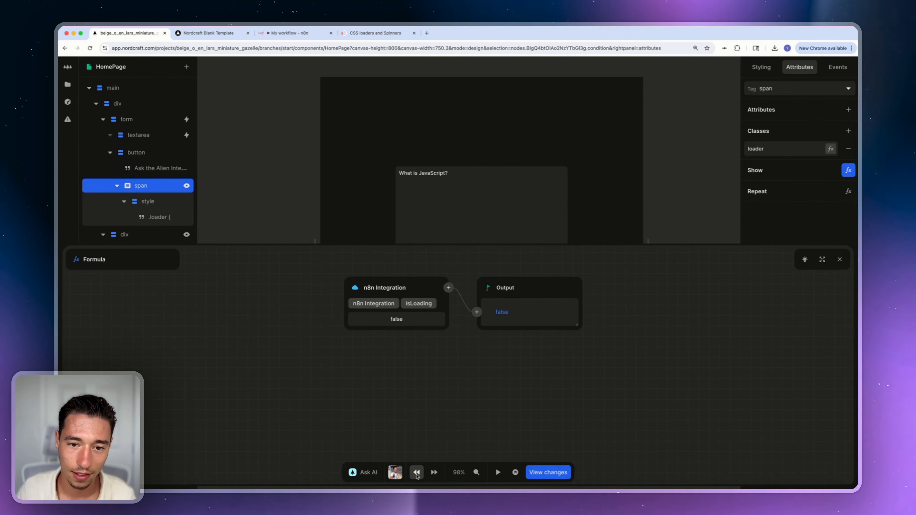
left_click(417, 472)
left_click(416, 473)
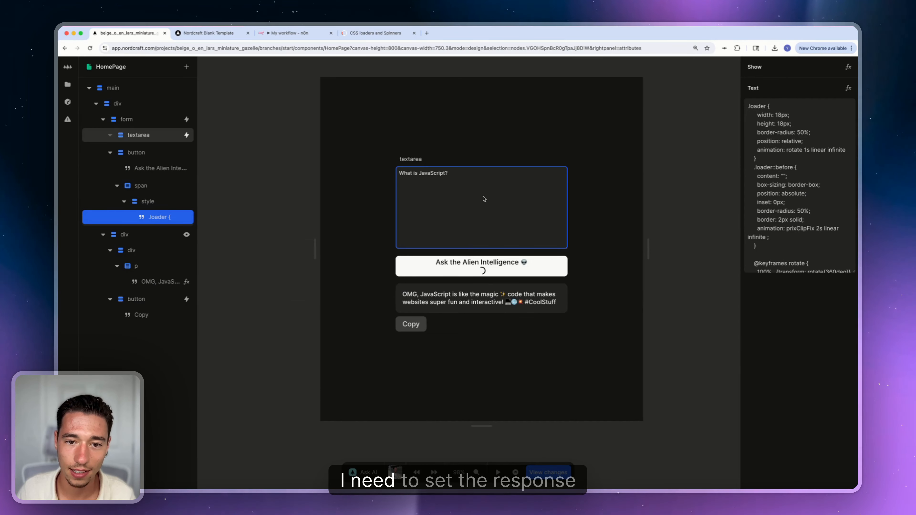
Step: Set the Show formula of the "Ask the Alien Intelligence" button text to Not applied to the n8n Integration's isLoading value
left_click(461, 265)
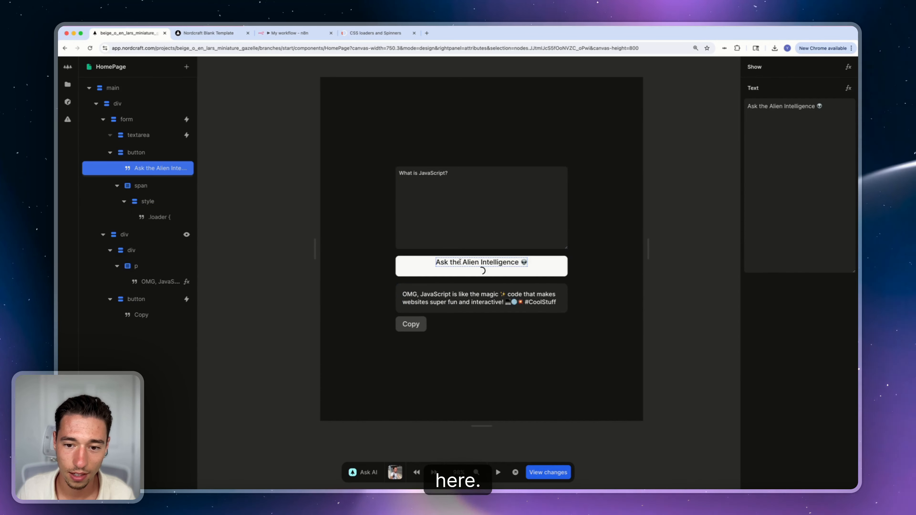
left_click(847, 68)
key("Escape")
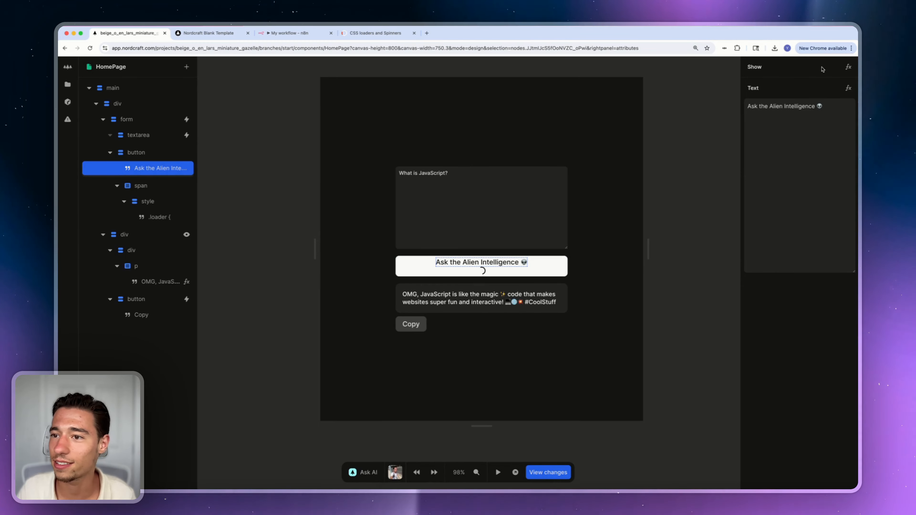
left_click(848, 68)
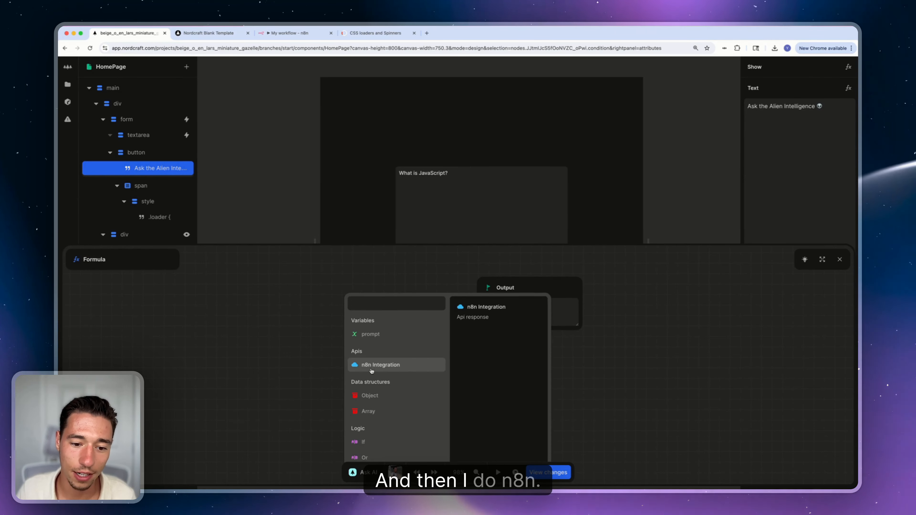
left_click(382, 365)
left_click(385, 321)
left_click(448, 288)
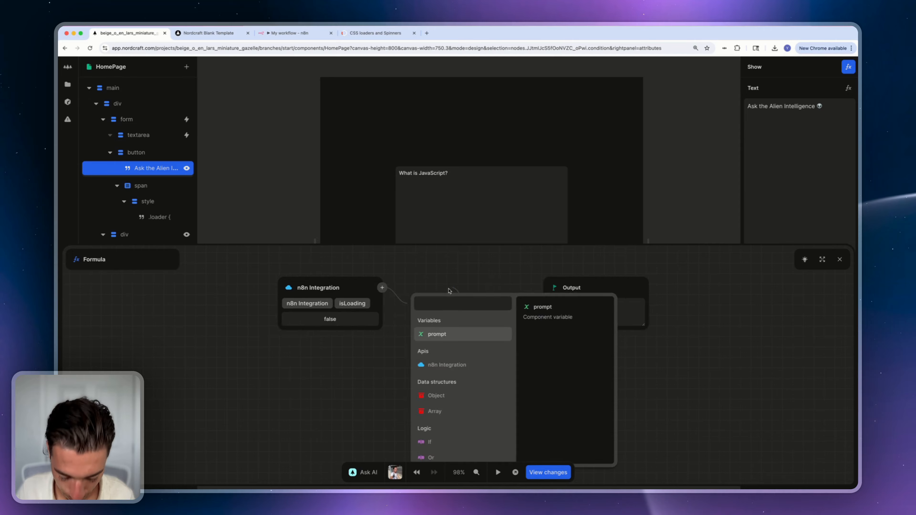
type("not")
left_click(446, 318)
left_click(458, 211)
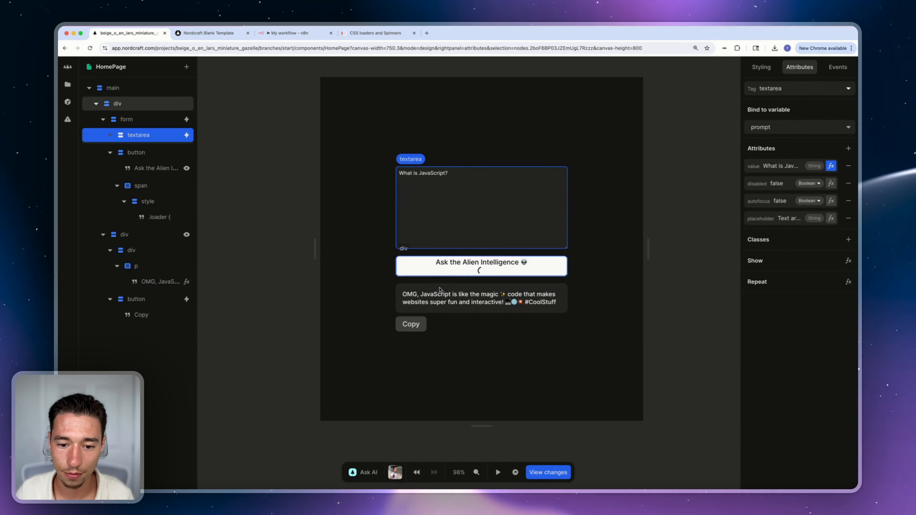
Step: Set the Show formula of the loader span inside the button to the n8n Integration's isLoading value
left_click(363, 270)
left_click(482, 270)
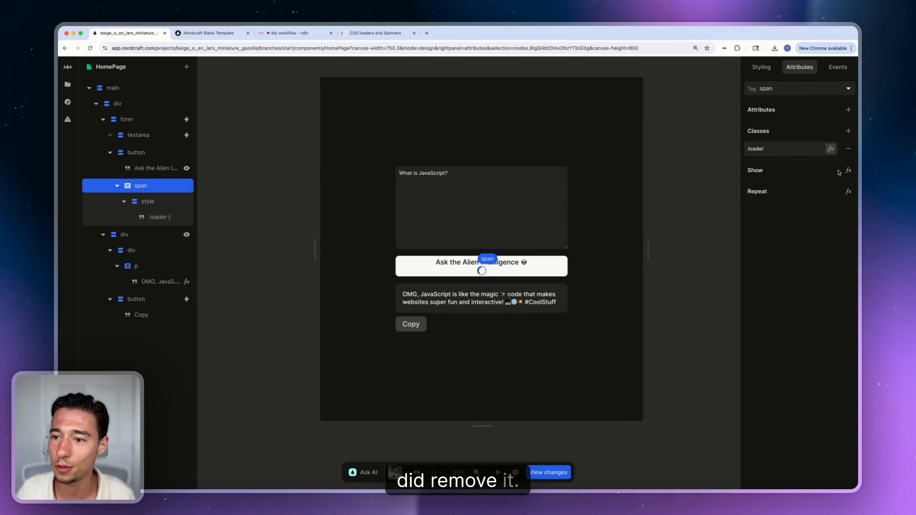
left_click(848, 170)
left_click(385, 369)
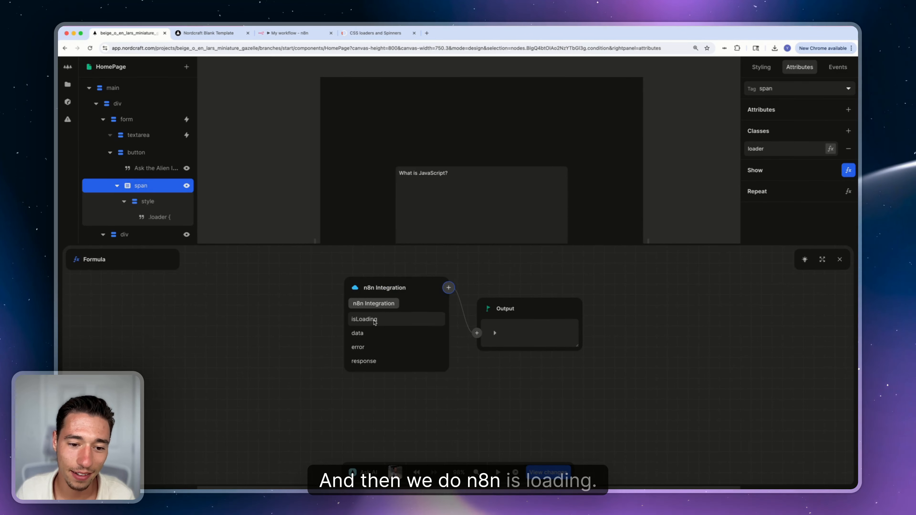
left_click(364, 319)
left_click(483, 231)
Step: Test the live page by submitting the prompt "what's up?", and return to the editor with the submit button selected
left_click(515, 471)
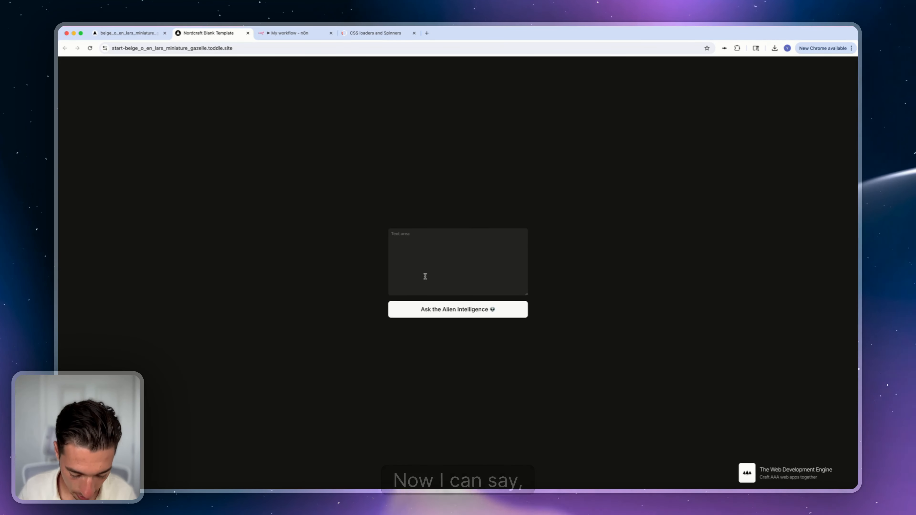
left_click(425, 276)
type("what's")
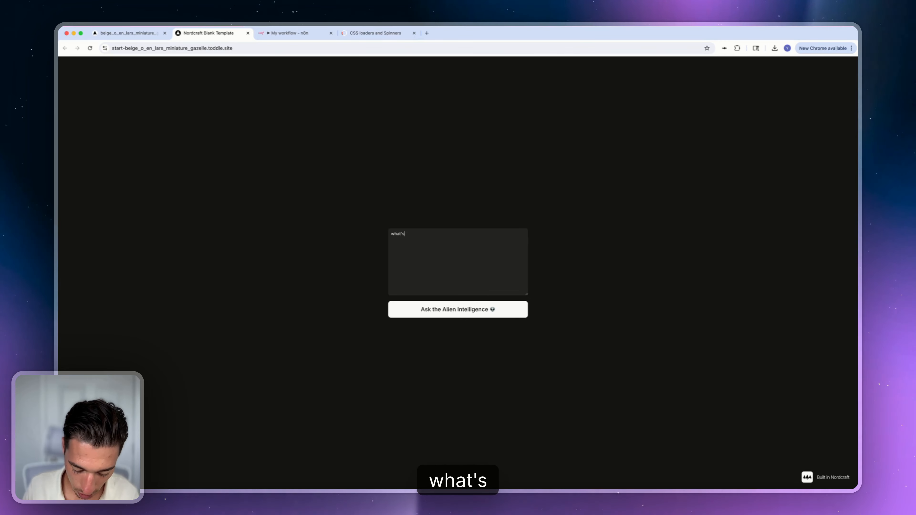
type(" up?")
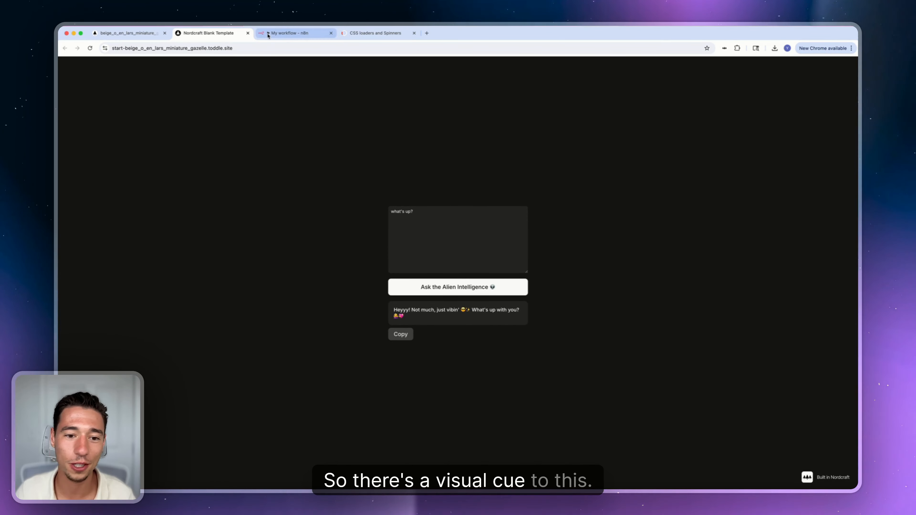
left_click(124, 33)
left_click(414, 268)
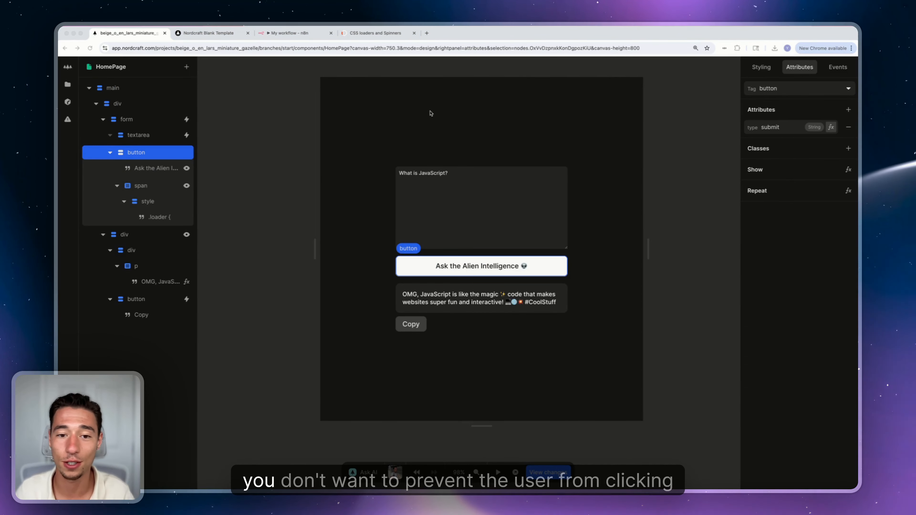
Step: Inspect the live page's network requests while submitting the prompt repeatedly, and view the first request's response
left_click(222, 36)
right_click(659, 173)
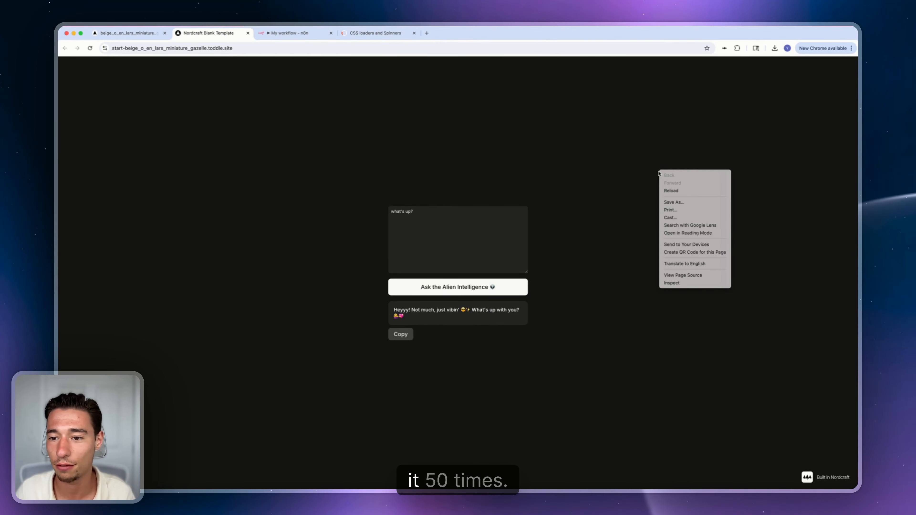
left_click(667, 283)
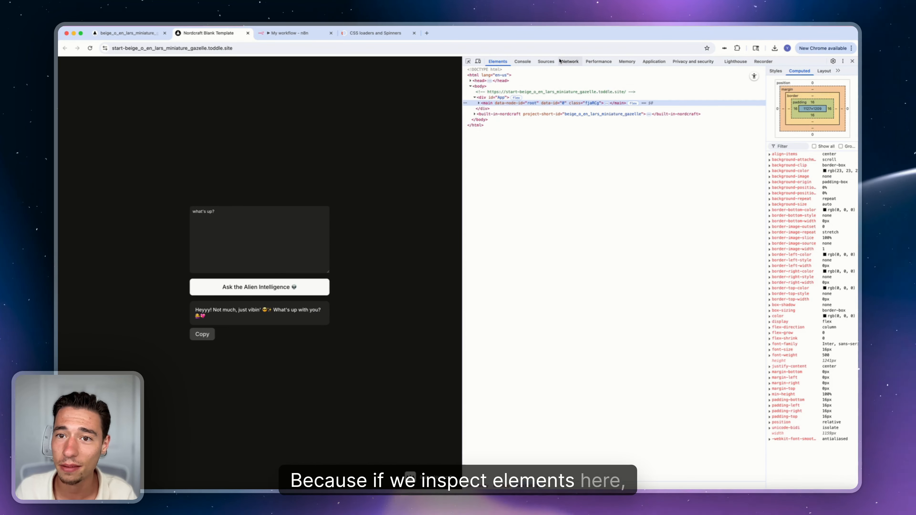
left_click(263, 285)
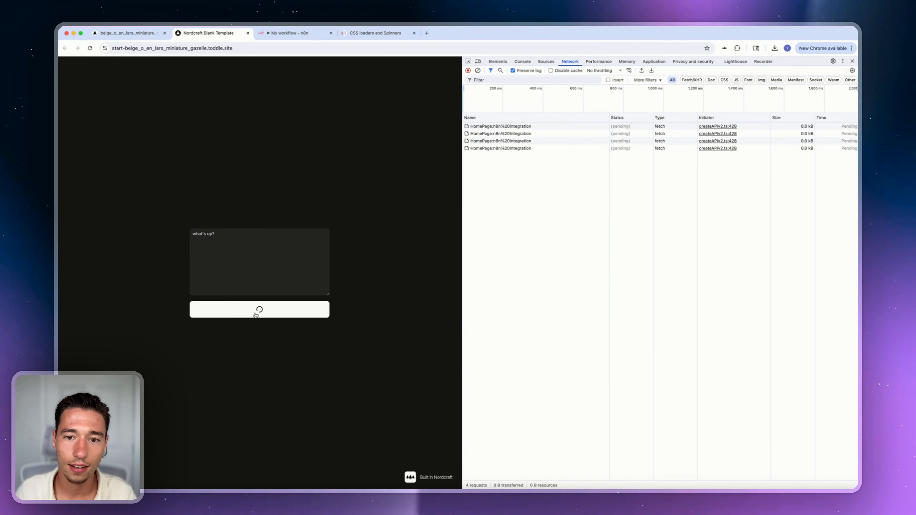
left_click(256, 288)
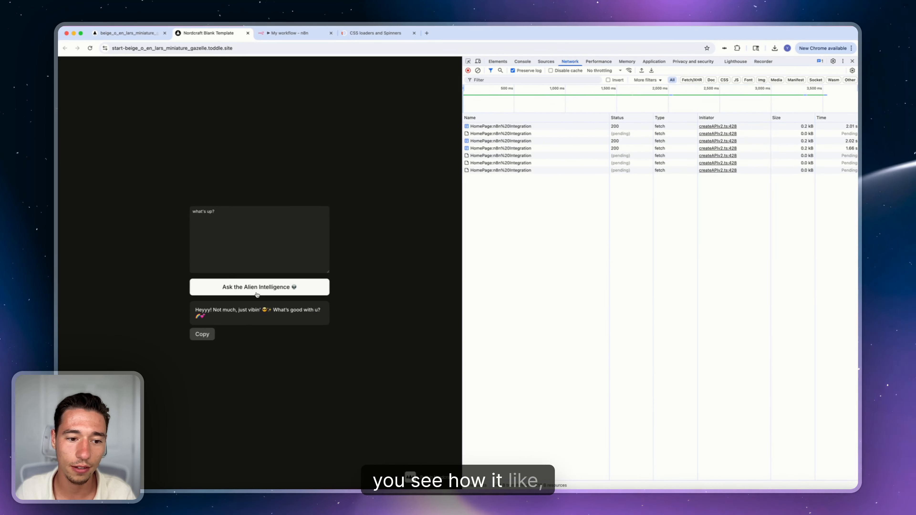
left_click(256, 295)
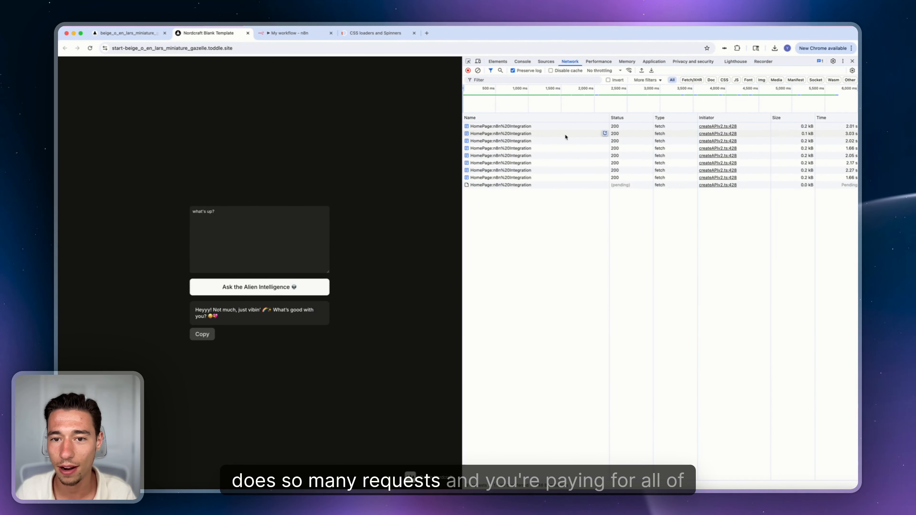
left_click(563, 127)
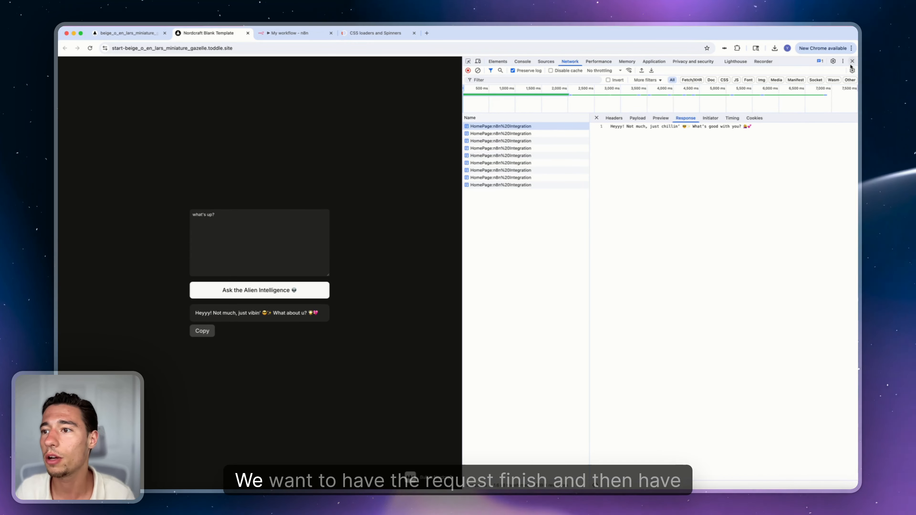
key("super+alt+i")
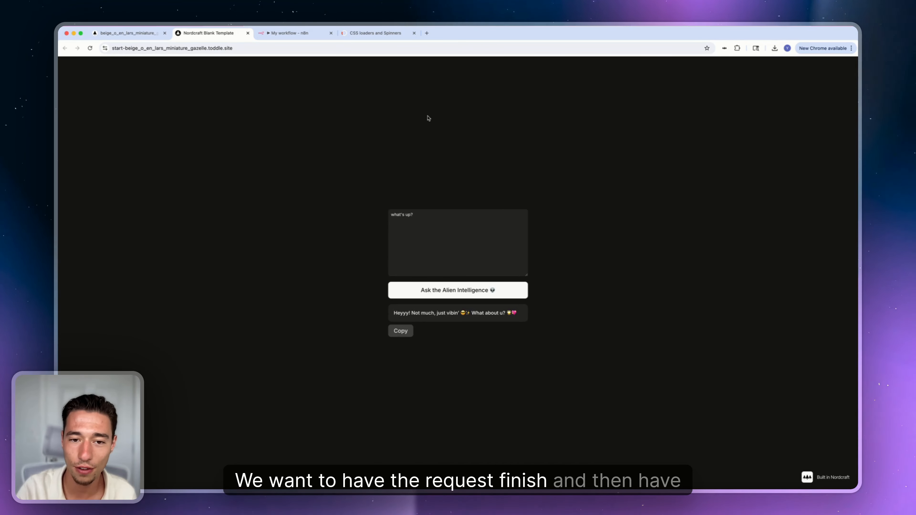
Step: Back in the editor, add a "disabled" attribute to the submit button, driven by the n8n Integration's isLoading value
left_click(162, 39)
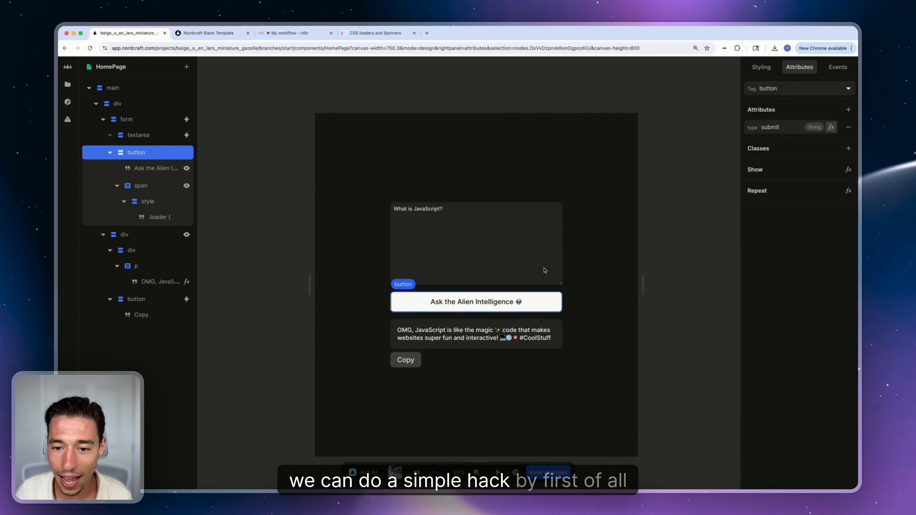
left_click(546, 271)
left_click(542, 306)
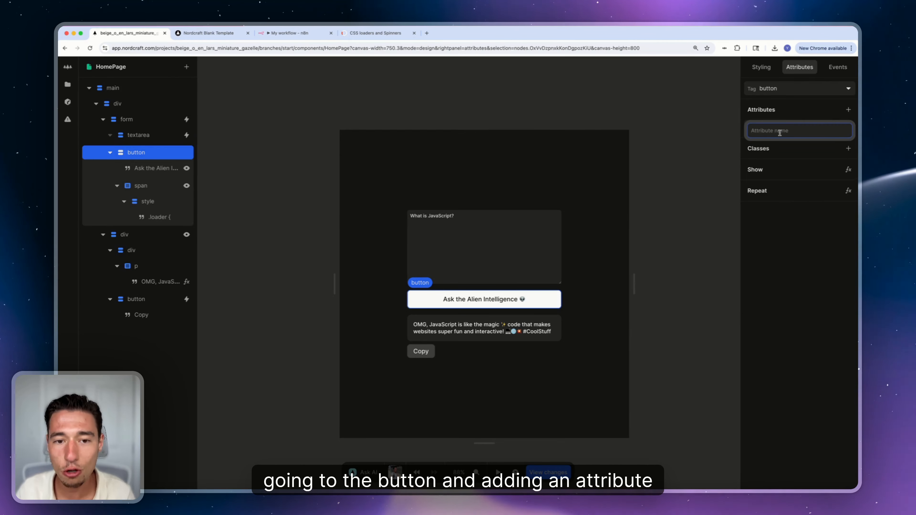
type("disabled")
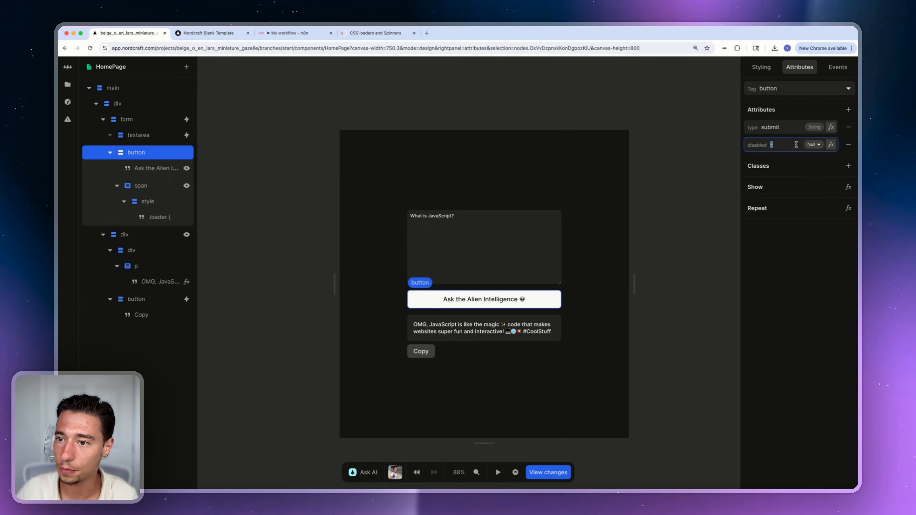
left_click(830, 145)
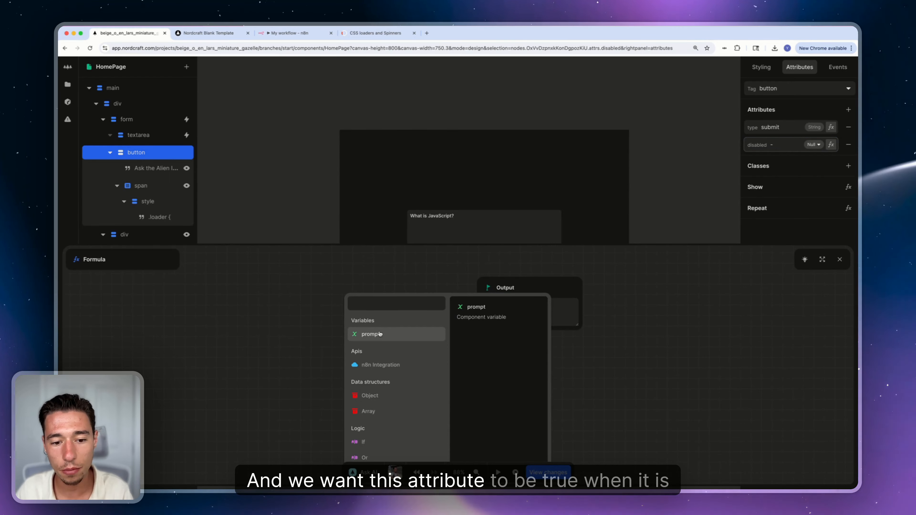
left_click(377, 365)
left_click(375, 331)
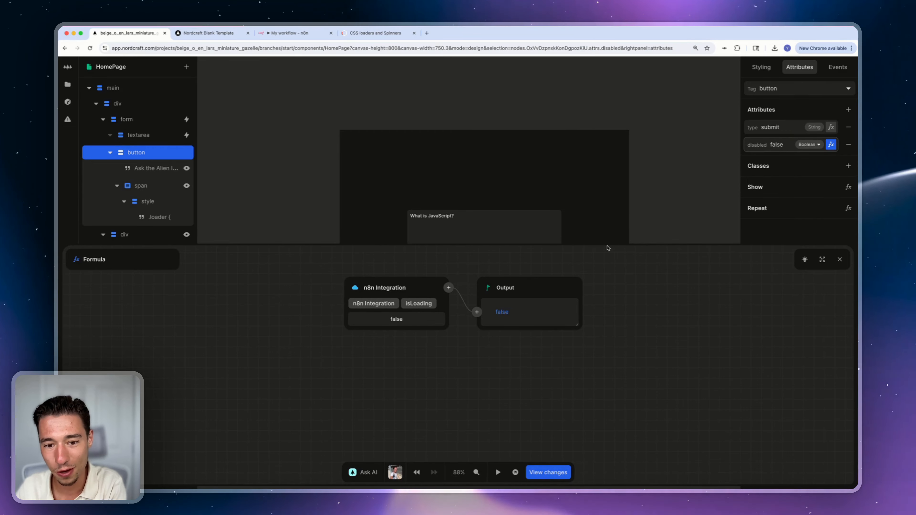
left_click(720, 174)
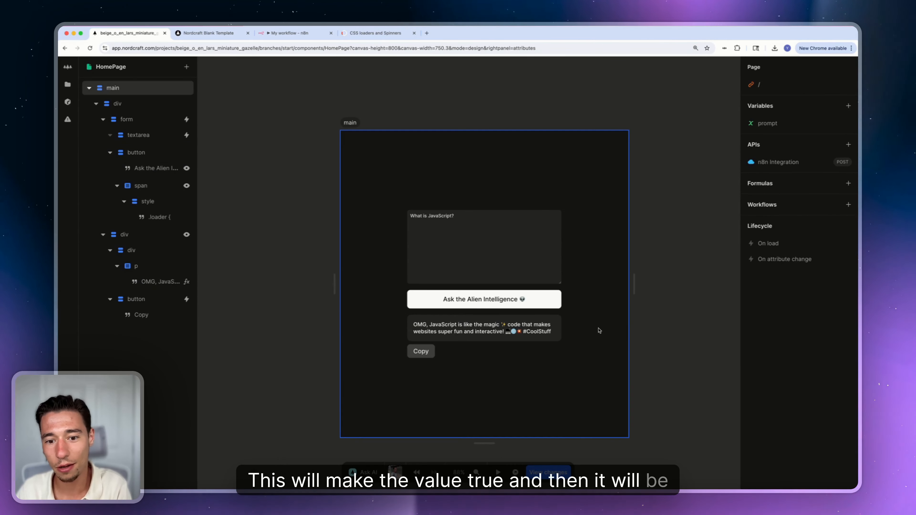
Step: Add a style variant to the submit button for the Disabled pseudo-class
left_click(533, 302)
left_click(762, 68)
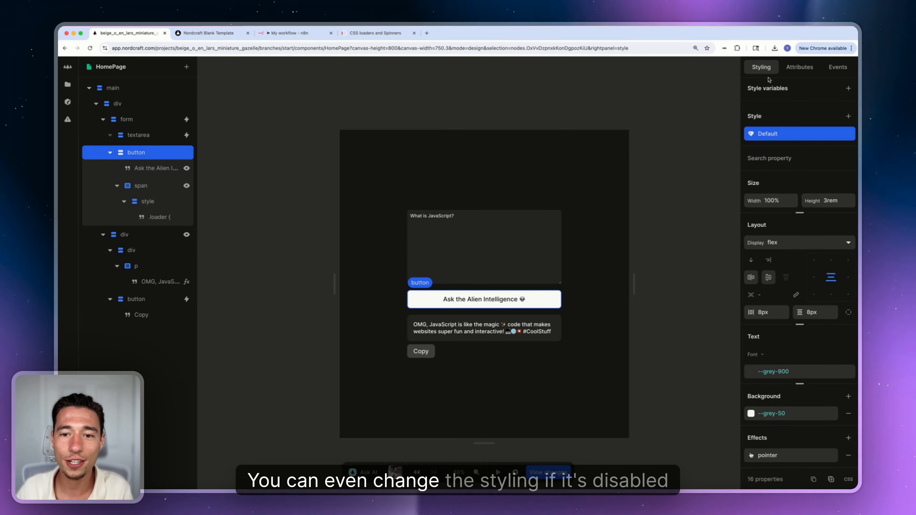
left_click(847, 118)
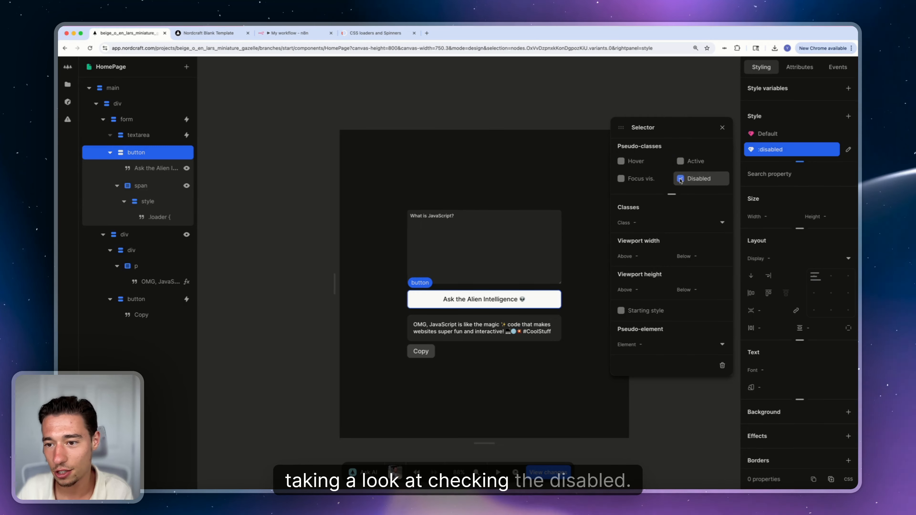
left_click(789, 325)
Step: Give the button's disabled style an Opacity effect of 0.5
scroll(790, 334, "down", 3)
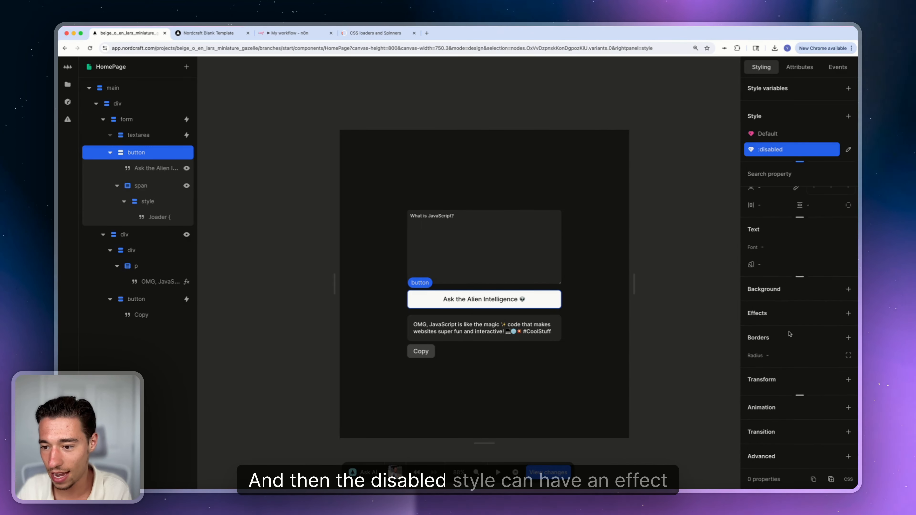
left_click(849, 312)
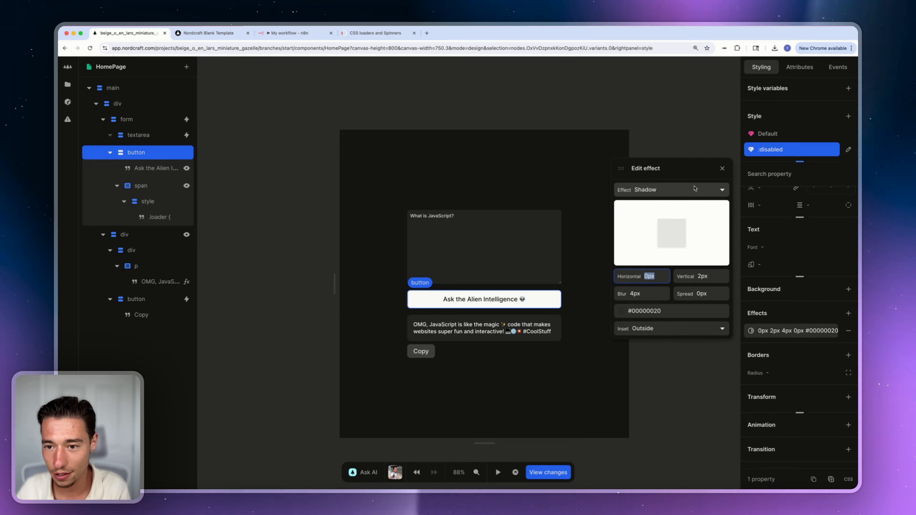
left_click(667, 189)
left_click(645, 249)
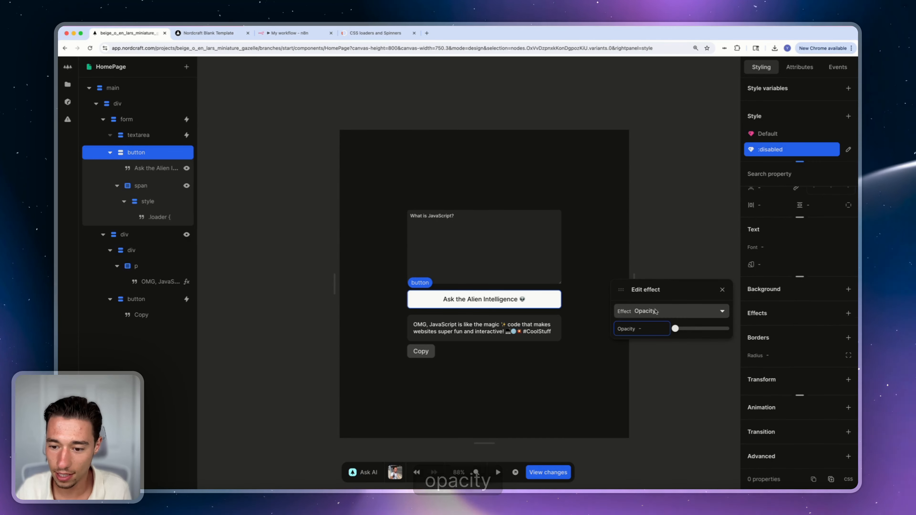
type("0.5")
left_click(586, 392)
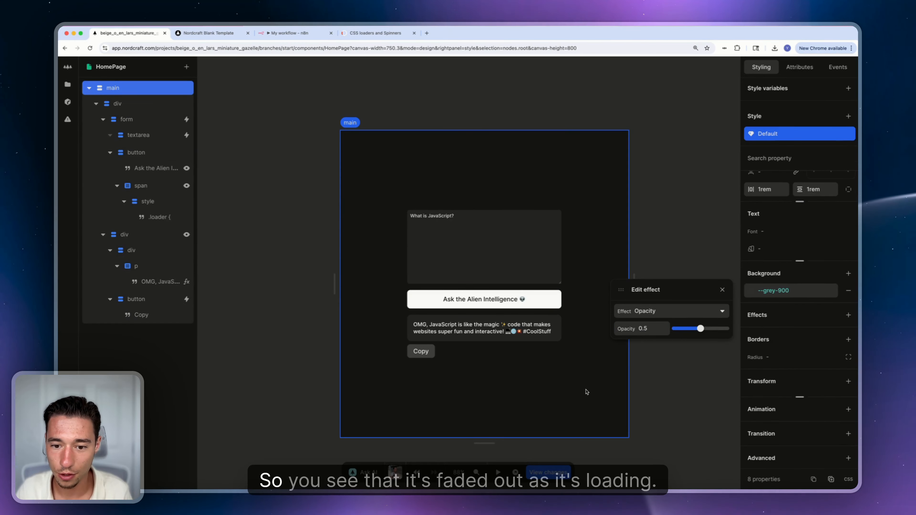
Step: Open the live page and submit the prompt "hey" to test the button's disabled loading state
left_click(519, 472)
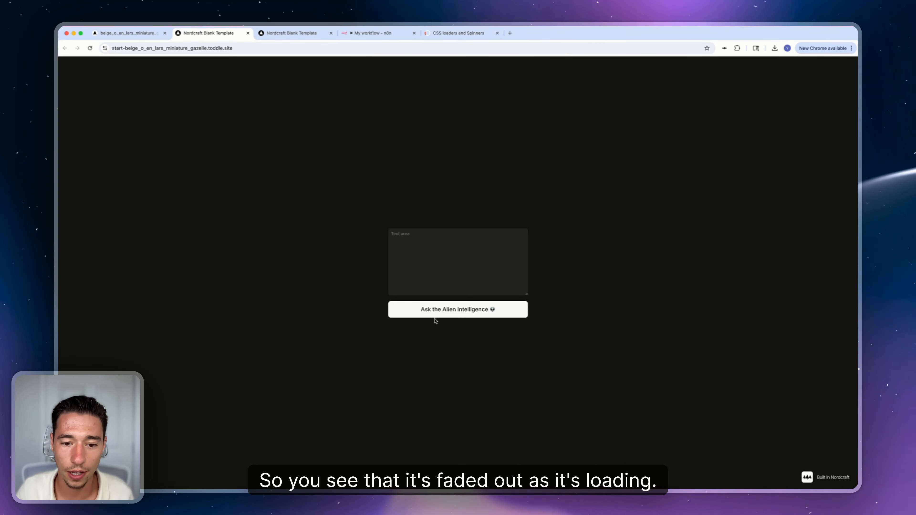
left_click(432, 273)
type("hey")
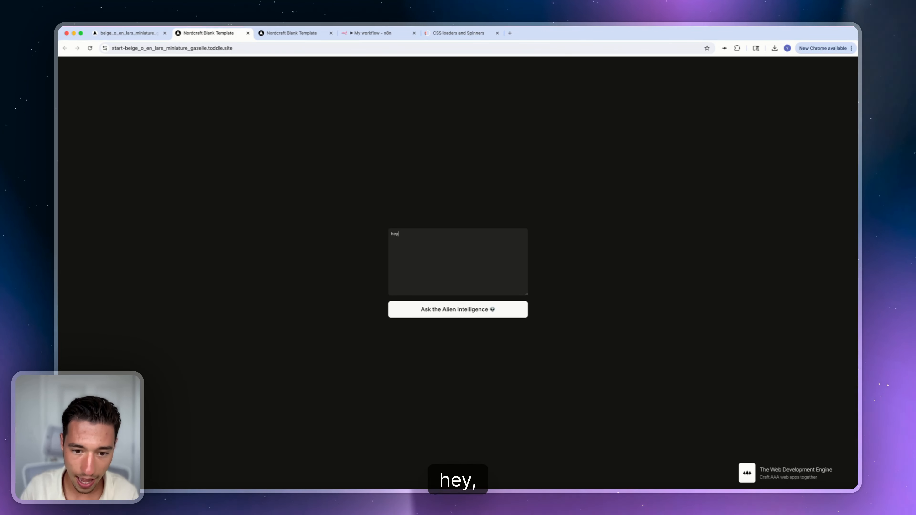
left_click(468, 316)
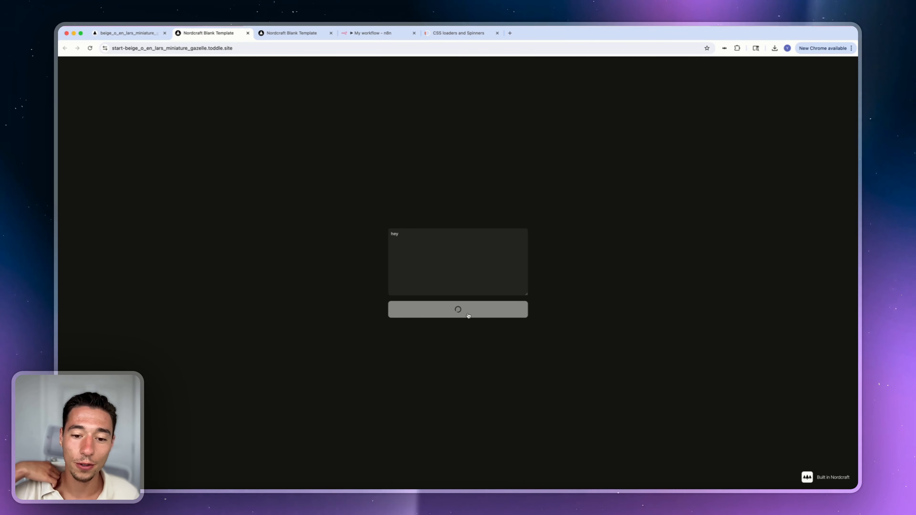
Step: Inspect the live page with the browser's developer tools, resubmitting the "hey" prompt while checking the Console and Network activity, and close the page
right_click(554, 286)
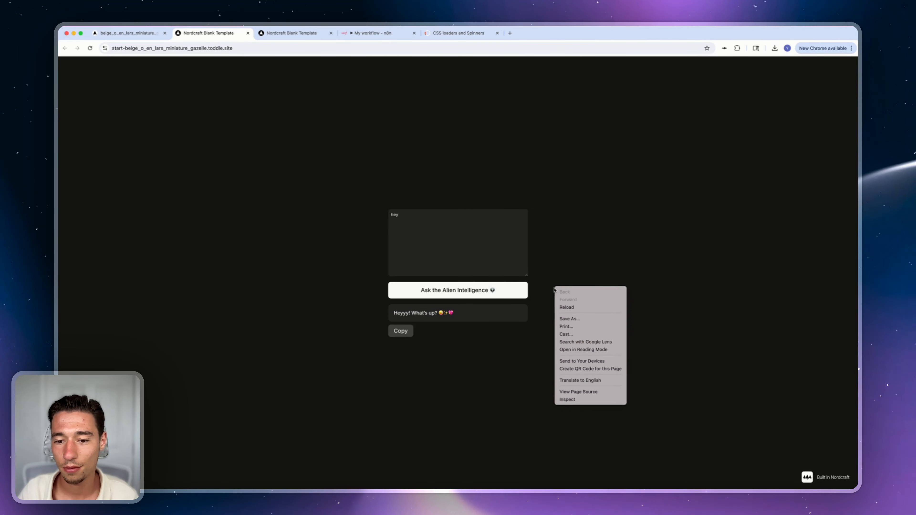
left_click(584, 399)
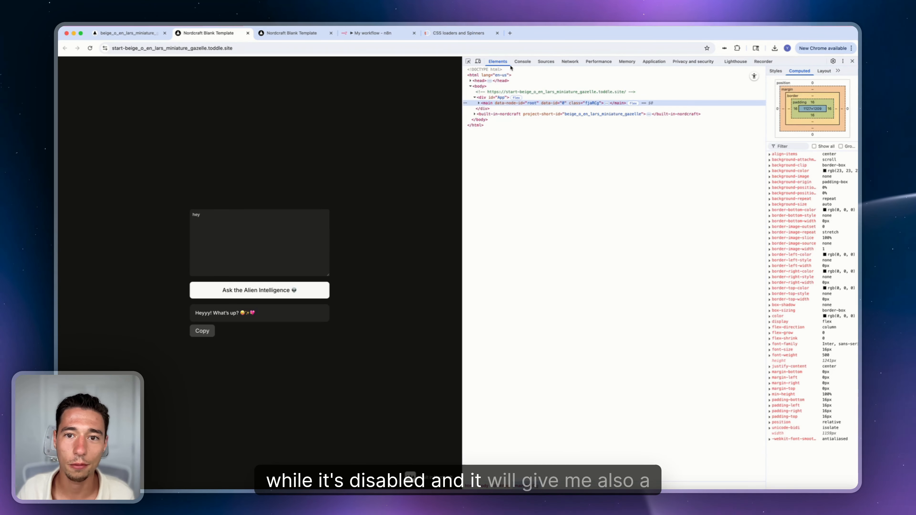
left_click(521, 61)
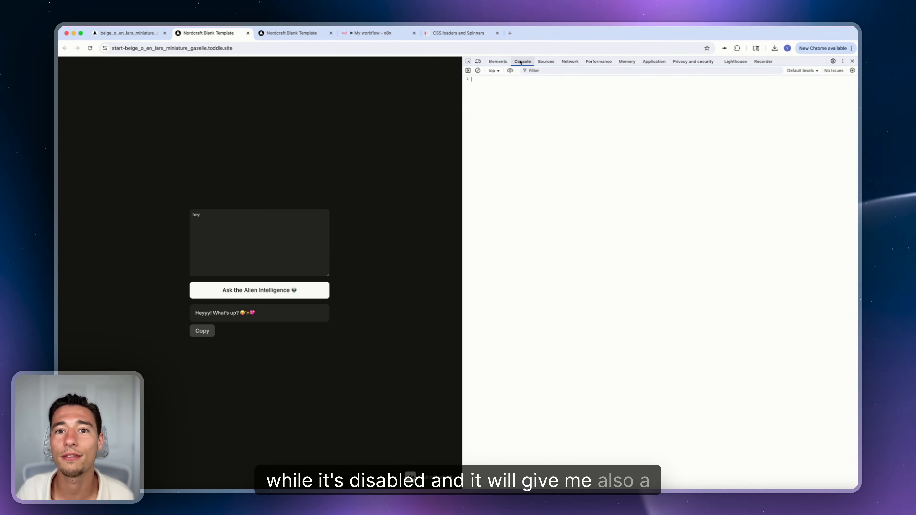
left_click(262, 288)
triple_click(254, 312)
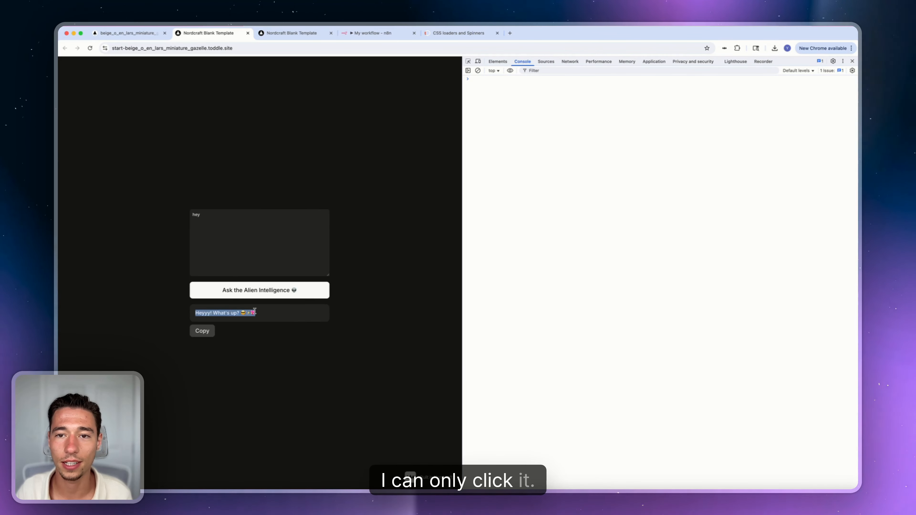
left_click(569, 62)
left_click(284, 290)
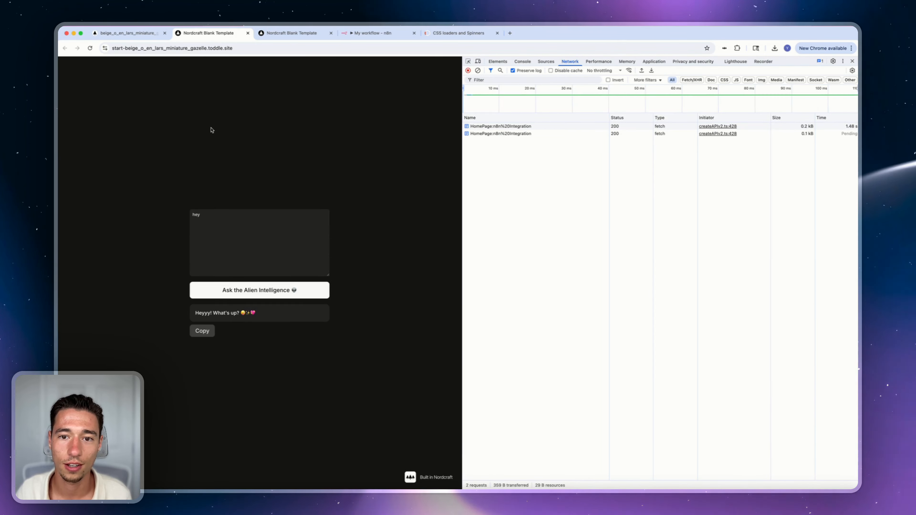
left_click(248, 33)
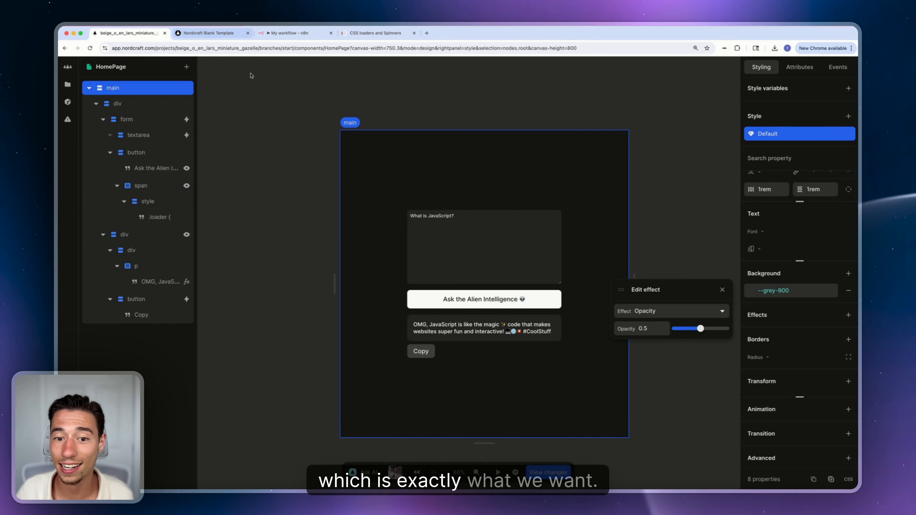
left_click(243, 123)
left_click(415, 318)
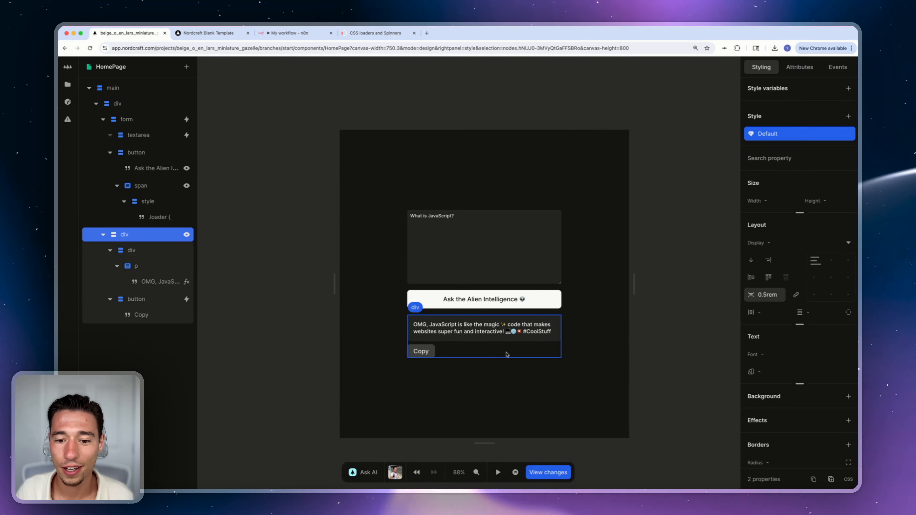
left_click(415, 317)
left_click(469, 368)
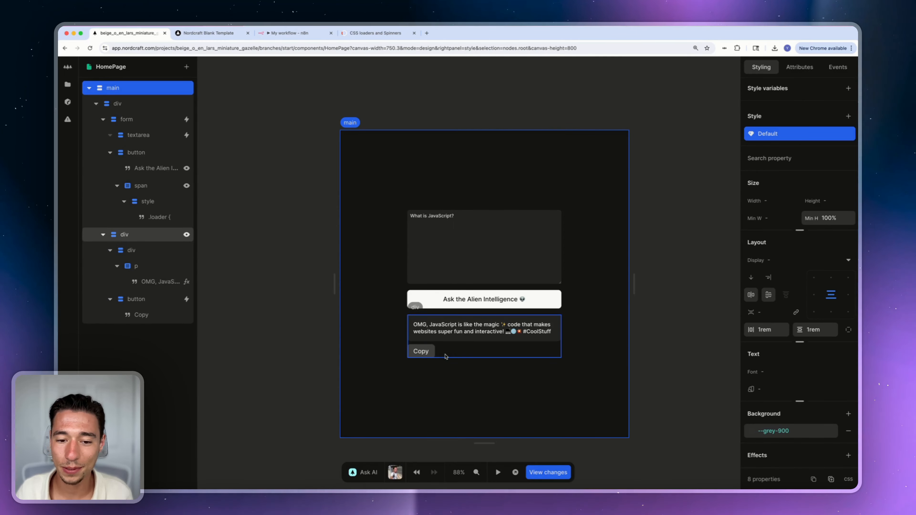
left_click(446, 357)
scroll(444, 358, "right", 3)
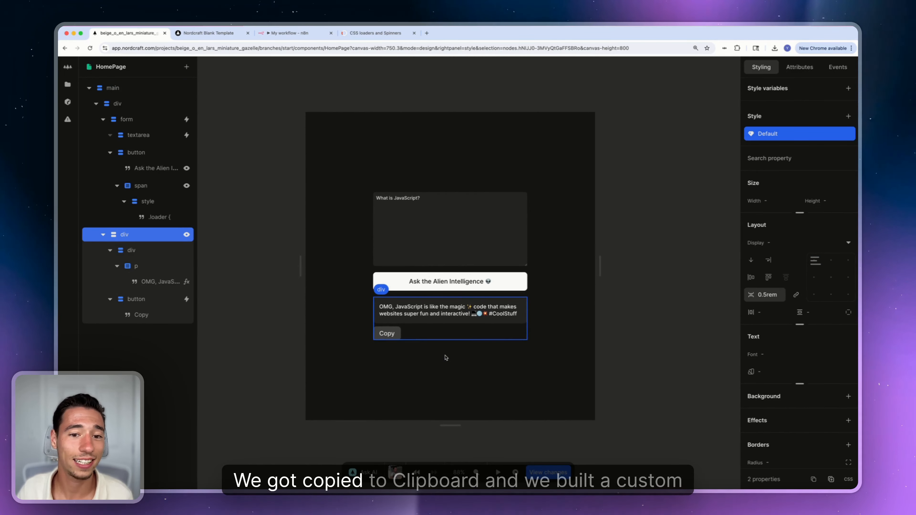
scroll(446, 358, "up", 3)
left_click(585, 353)
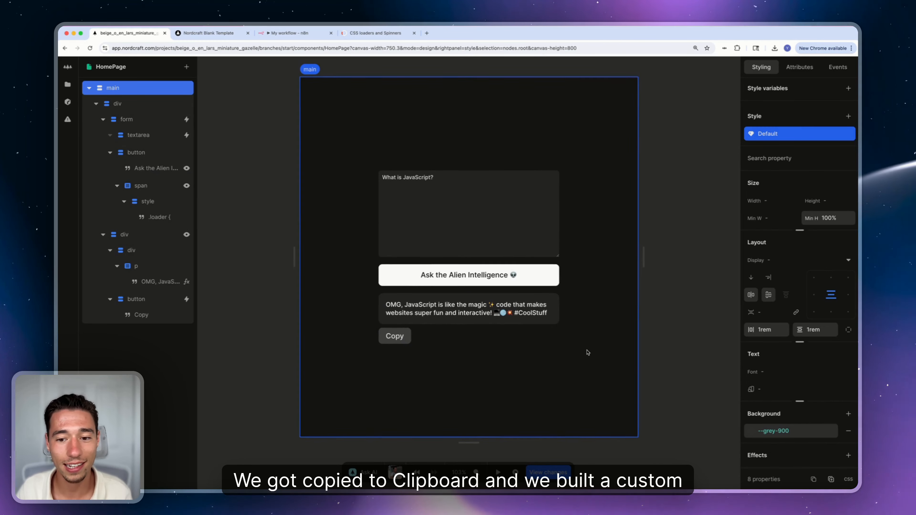
scroll(480, 165, "up", 1)
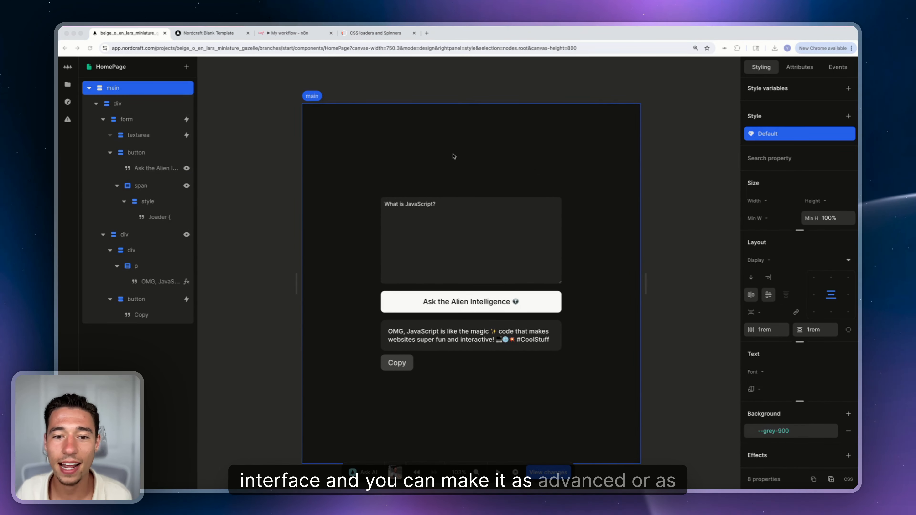
scroll(408, 248, "up", 2)
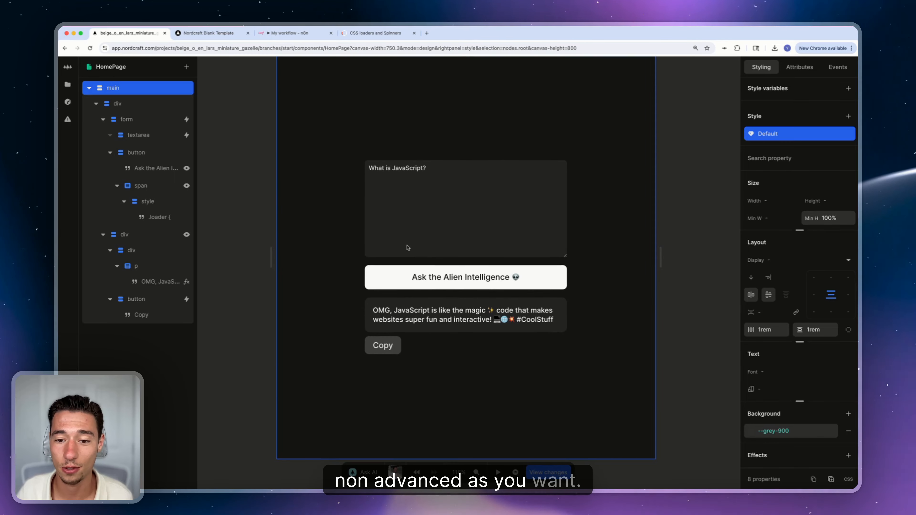
Step: Review the Body settings of the n8n Integration API and close its editor
key("Escape")
left_click(774, 162)
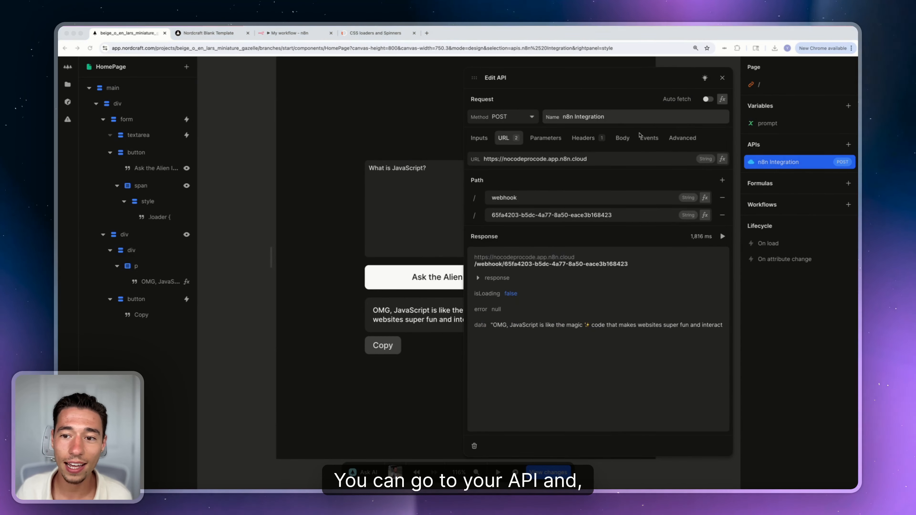
left_click(623, 139)
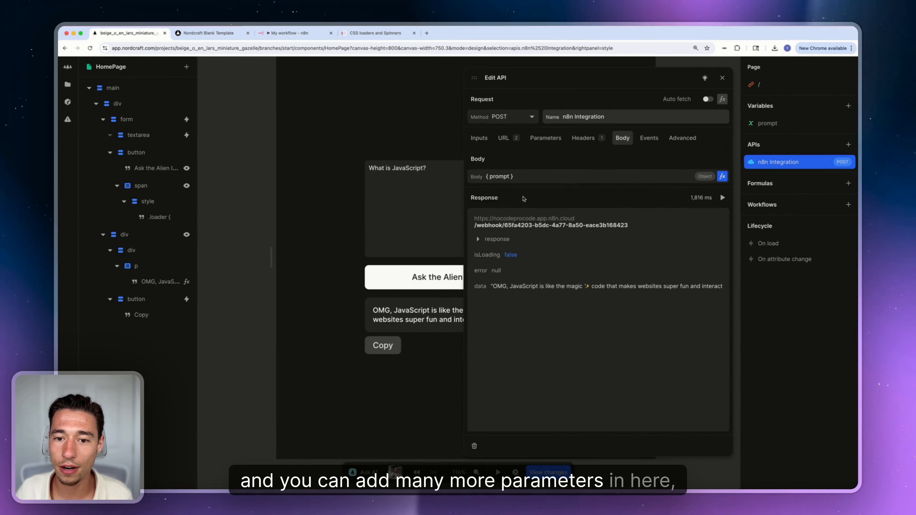
left_click(722, 77)
Step: Add an Input element to the form
left_click(465, 260)
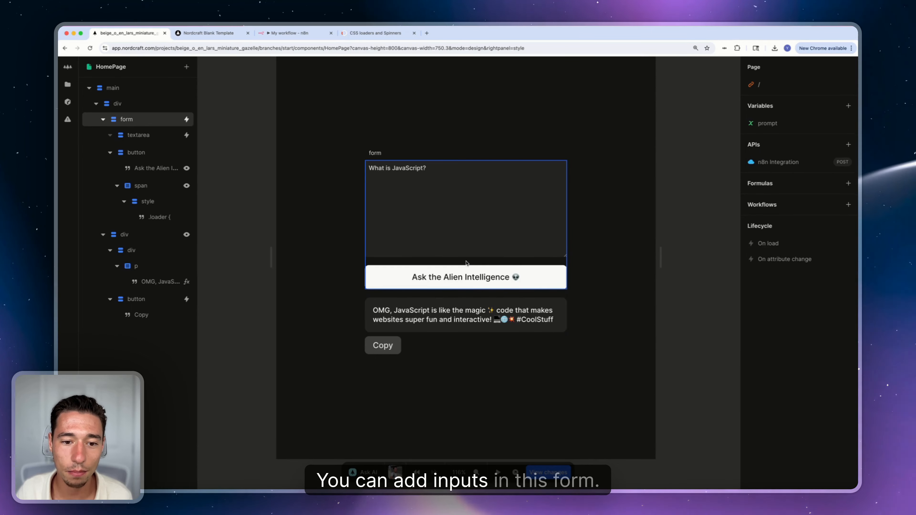
left_click(187, 68)
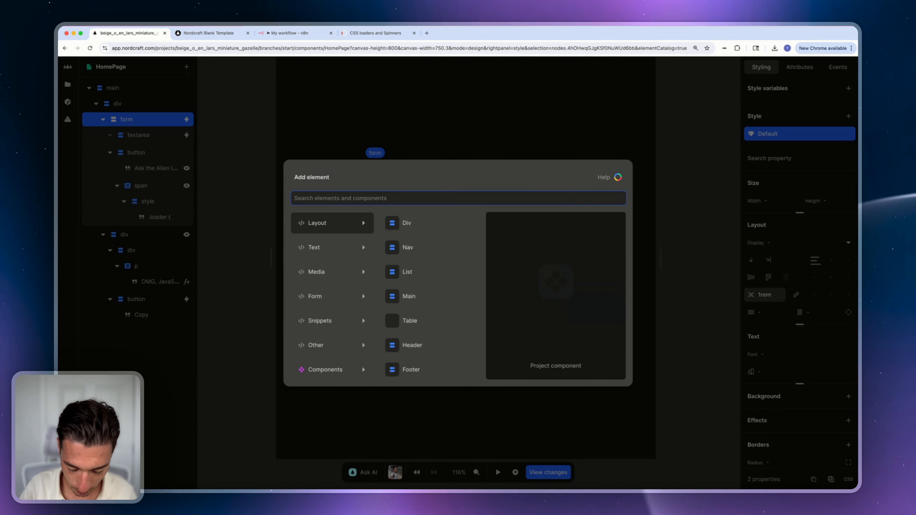
type("in")
left_click(410, 227)
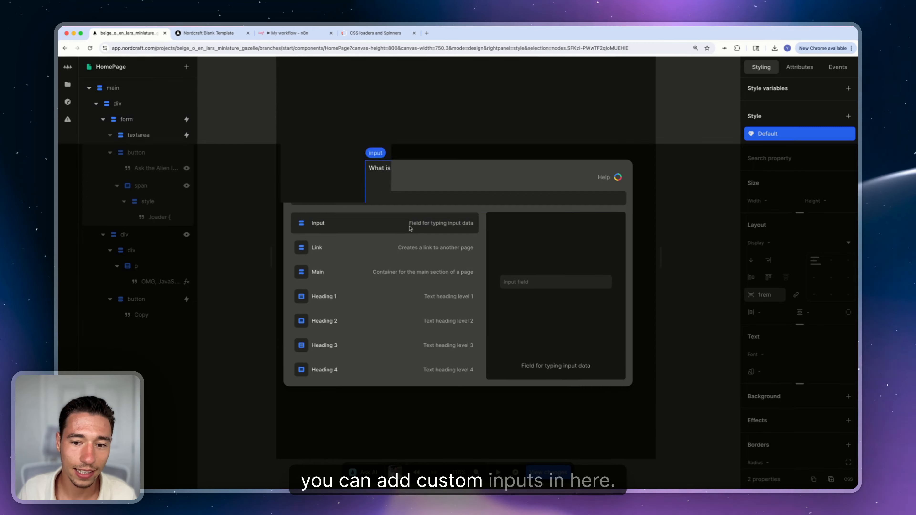
Step: Add a Select element to the form
left_click(126, 119)
left_click(186, 68)
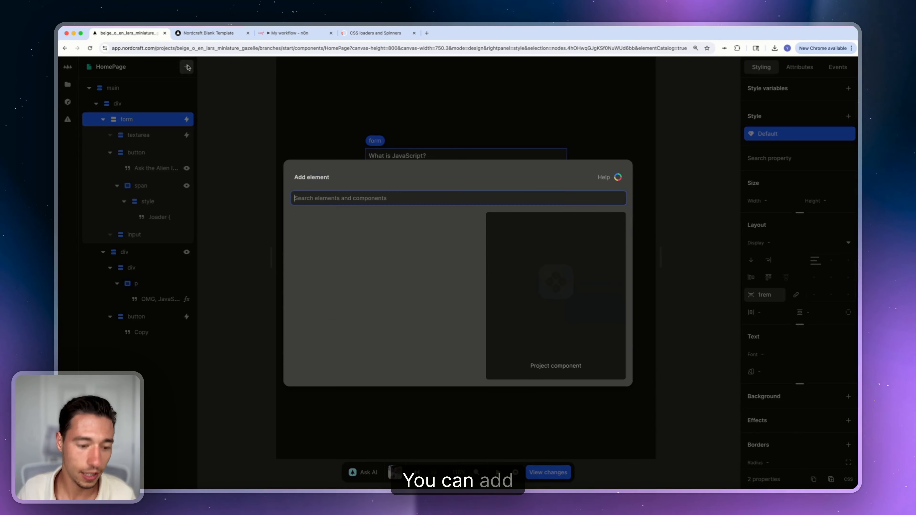
type("se")
left_click(437, 221)
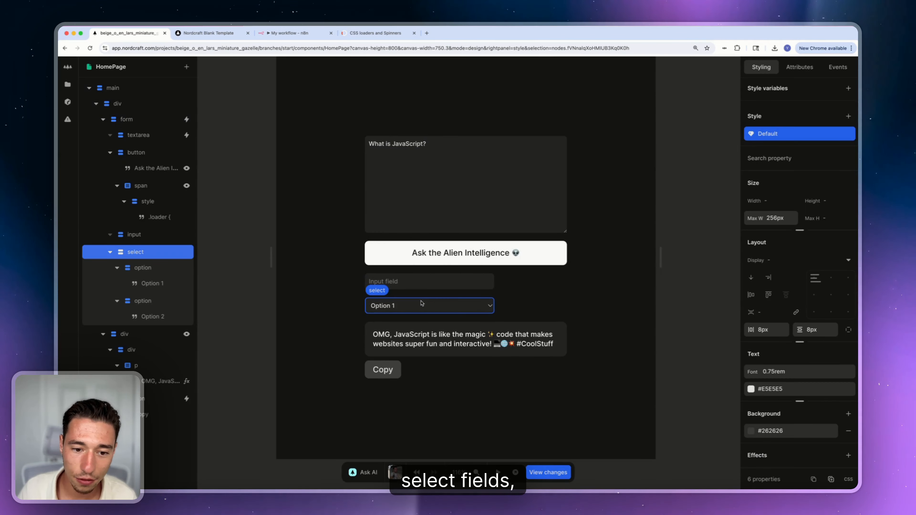
Step: Delete the added input and select elements from the form
left_click(485, 282)
key("Delete")
left_click(464, 294)
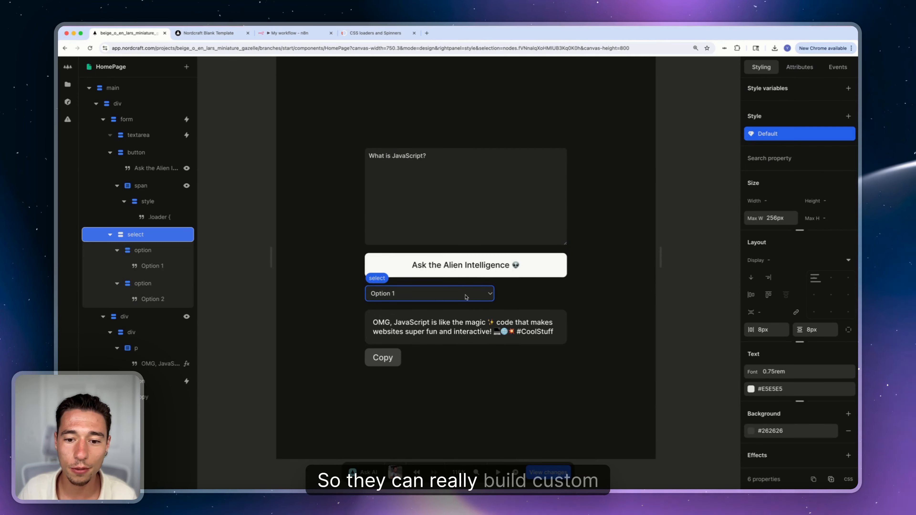
key("Delete")
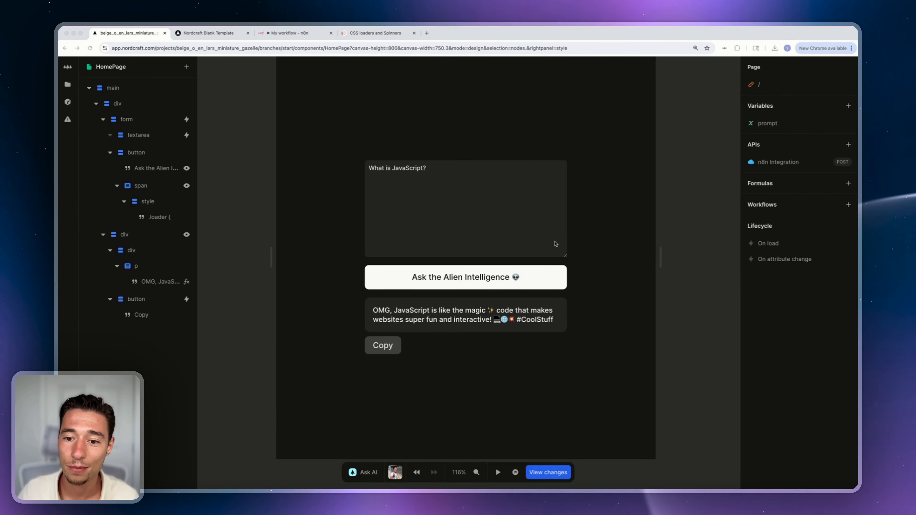
Step: Submit the form on the live page without entering a prompt, and return to the editor
left_click(515, 472)
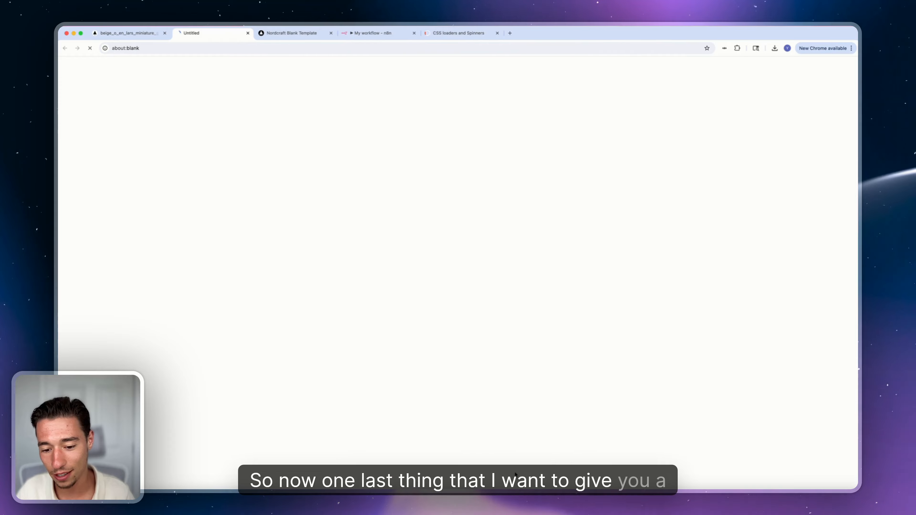
left_click(443, 307)
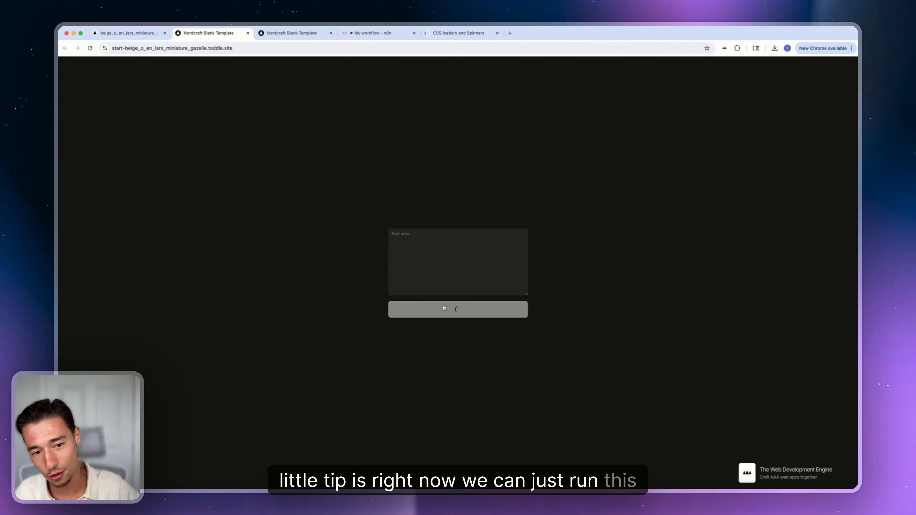
left_click(144, 32)
Step: Set the textarea's horizontal and vertical padding to 1rem
left_click(375, 217)
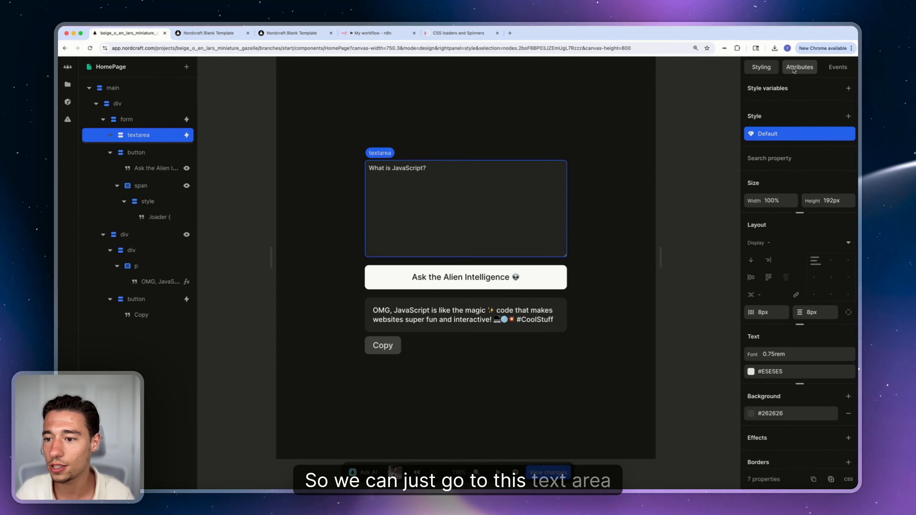
left_click(767, 312)
type("1rem")
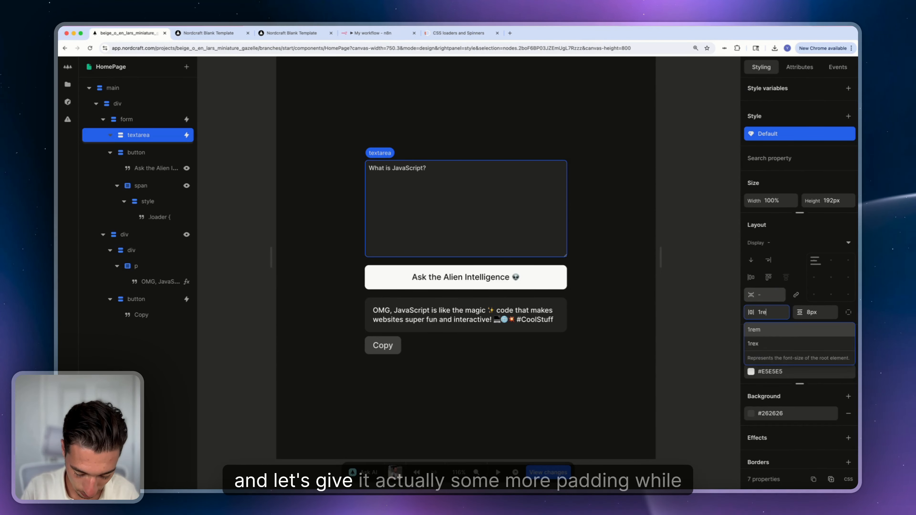
type("1rem")
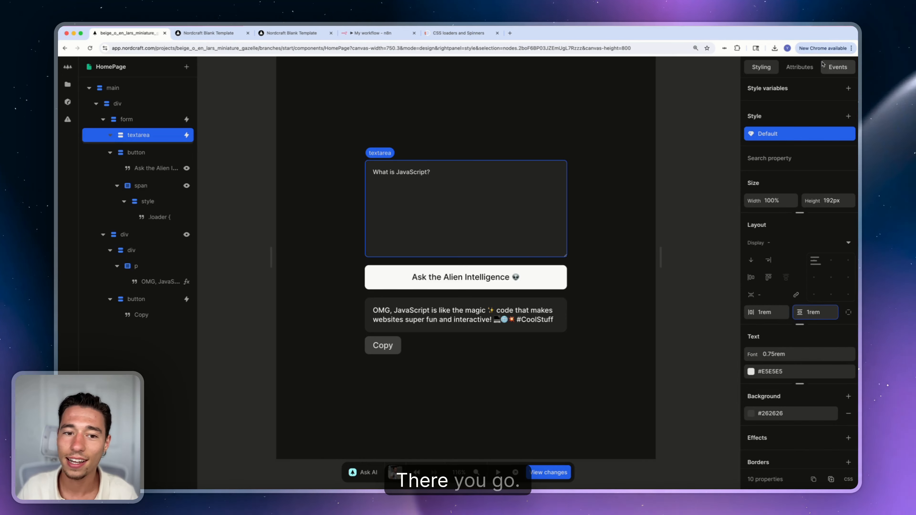
Step: Add a "required" attribute to the textarea and set it to true
left_click(799, 67)
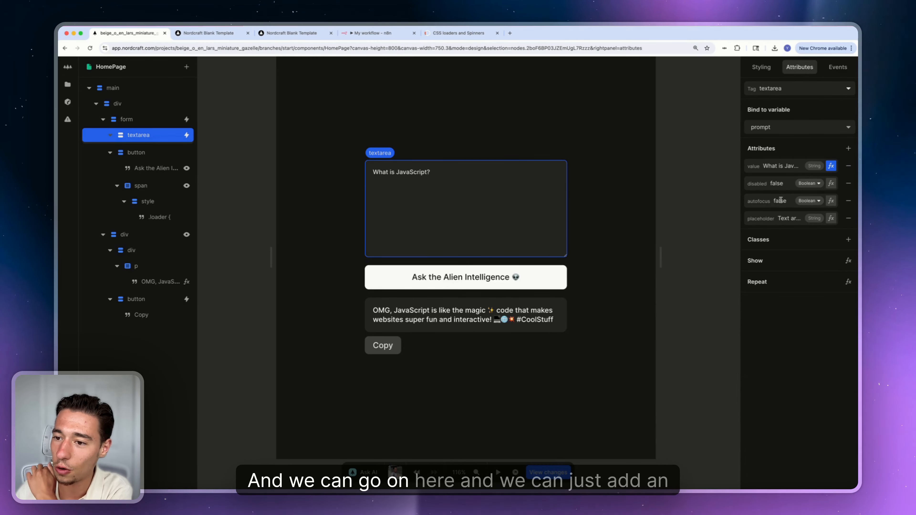
left_click(848, 149)
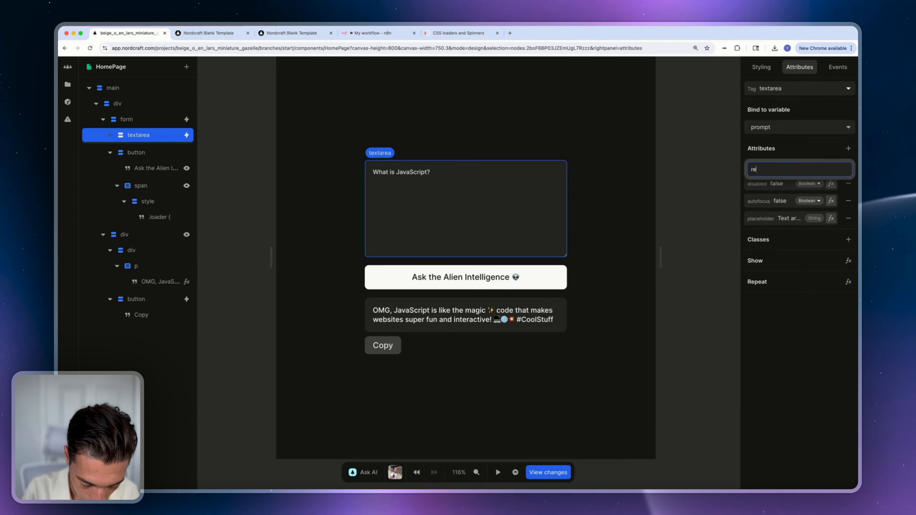
key("Return")
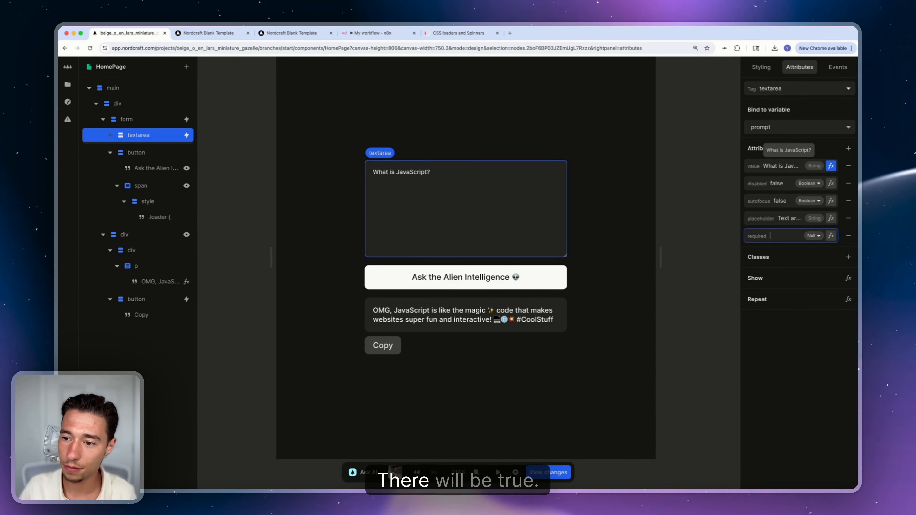
type("true")
key("Return")
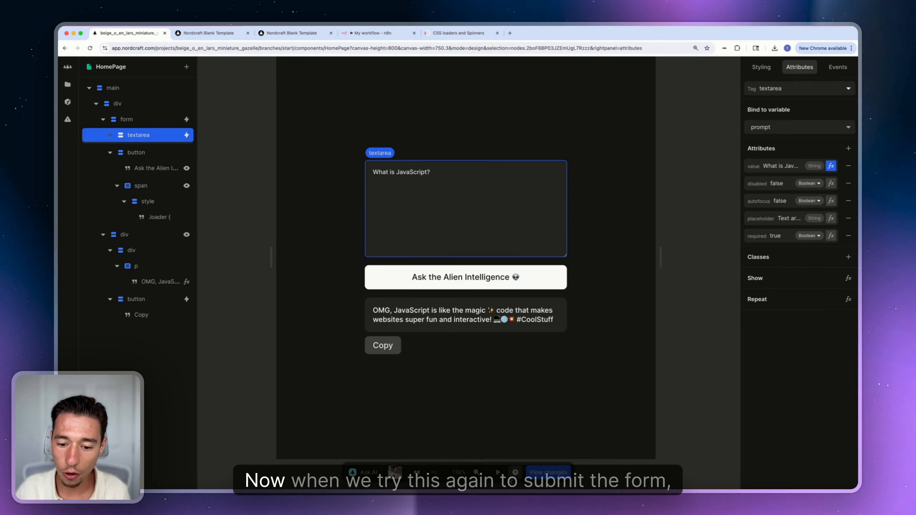
Step: Test the required prompt by submitting the empty form on the live page, and close the preview pages
left_click(527, 469)
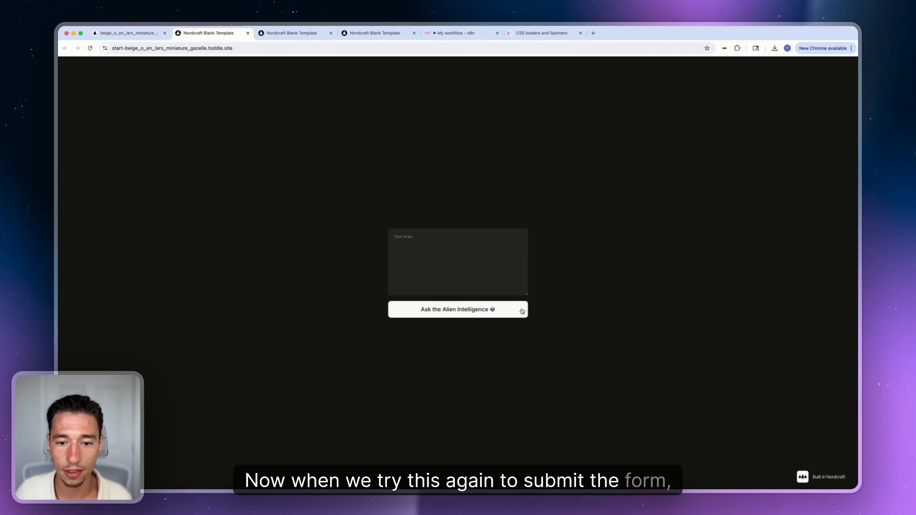
left_click(510, 312)
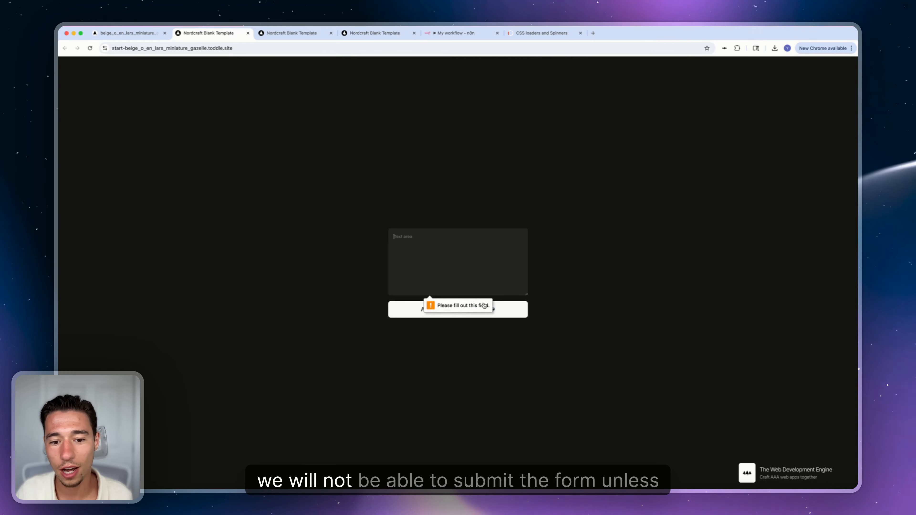
left_click(248, 34)
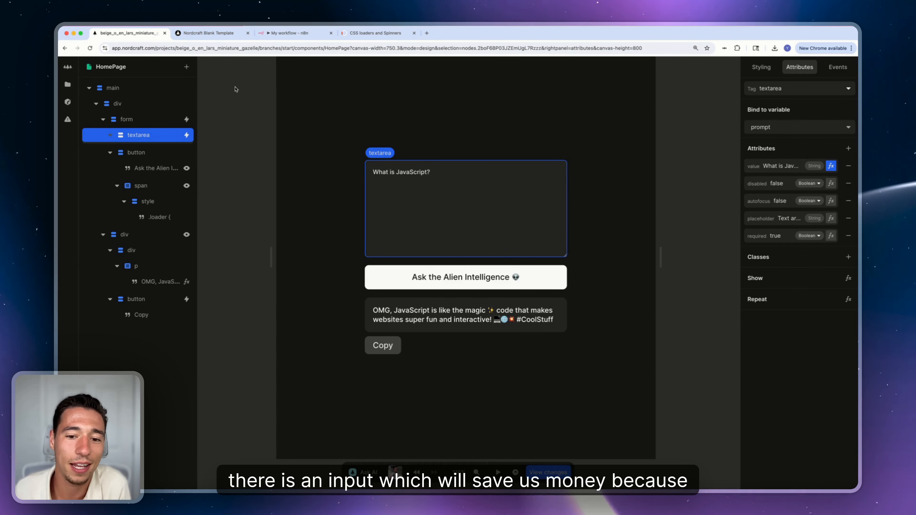
left_click(248, 33)
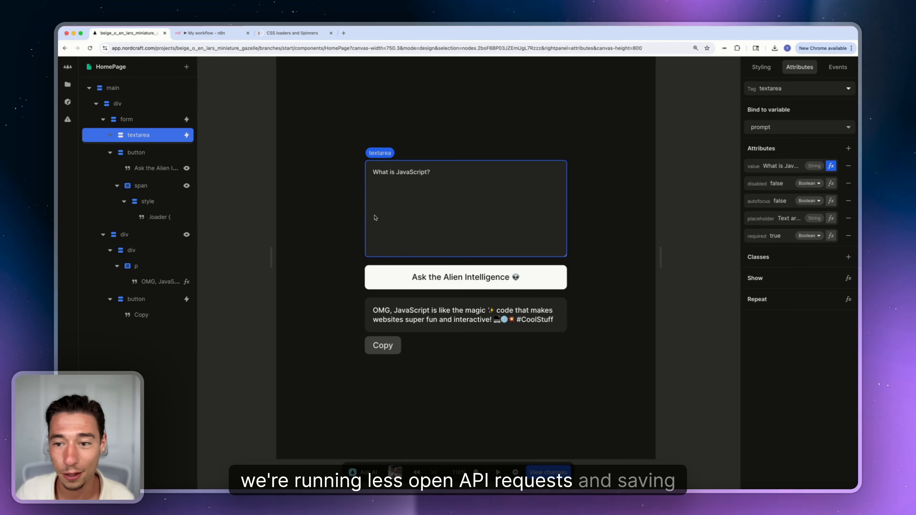
Step: Set the textarea's placeholder attribute to "Your question to an alien..."
left_click(792, 219)
key("BackSpace")
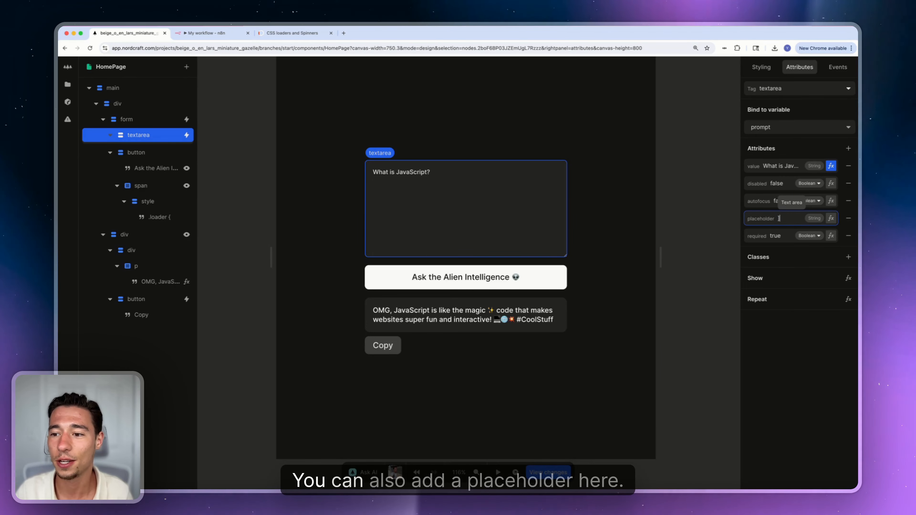
type("Your")
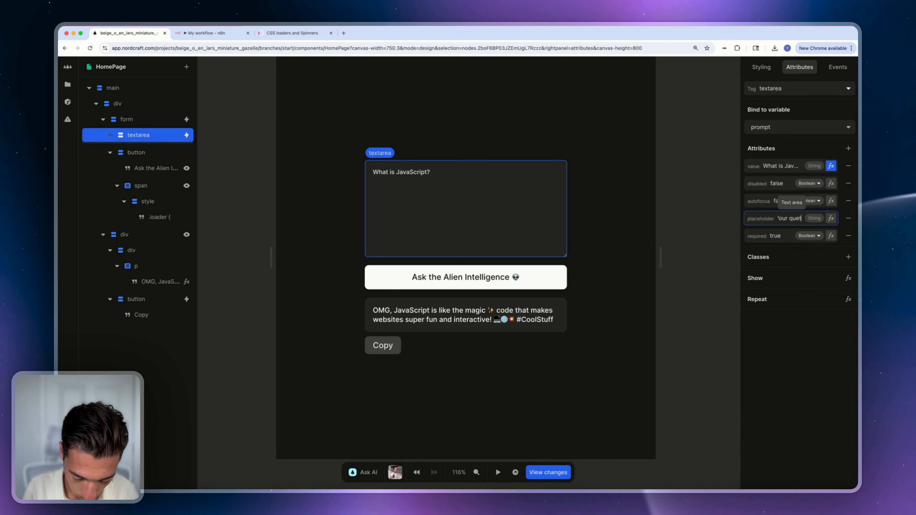
type(" questio")
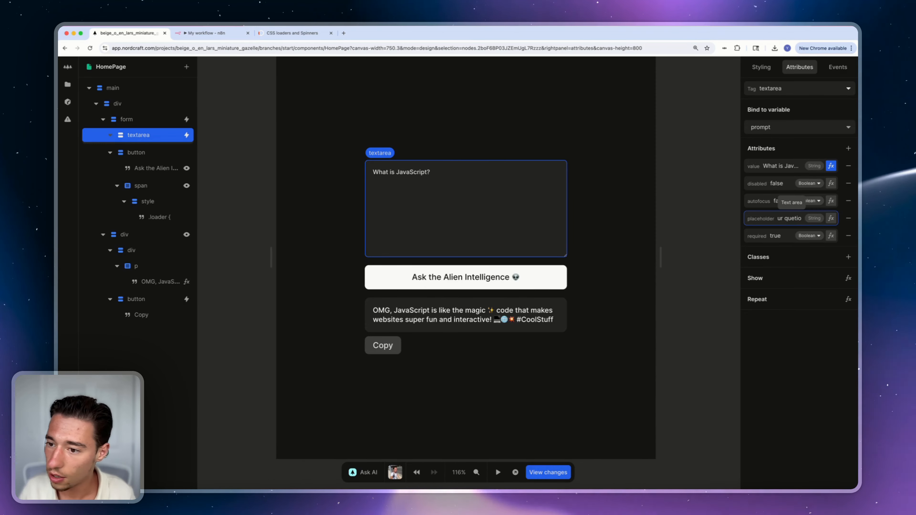
type("n")
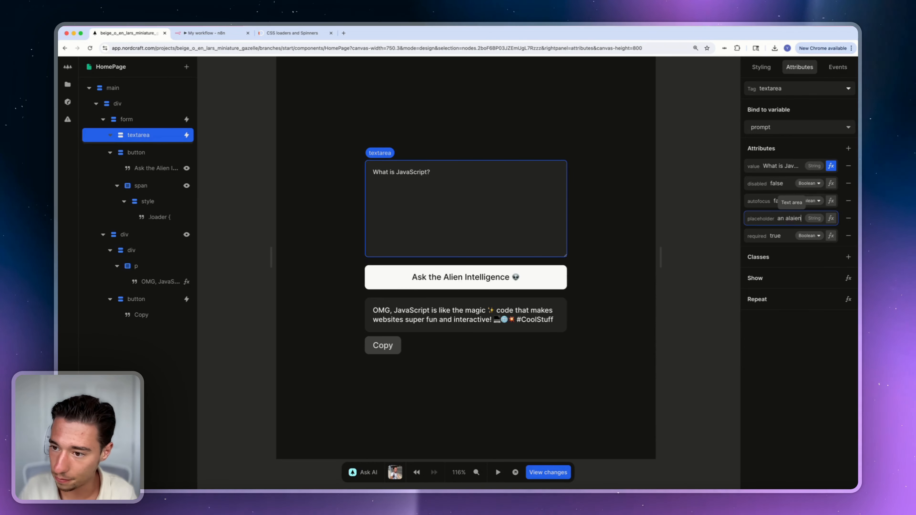
type(" to an alien")
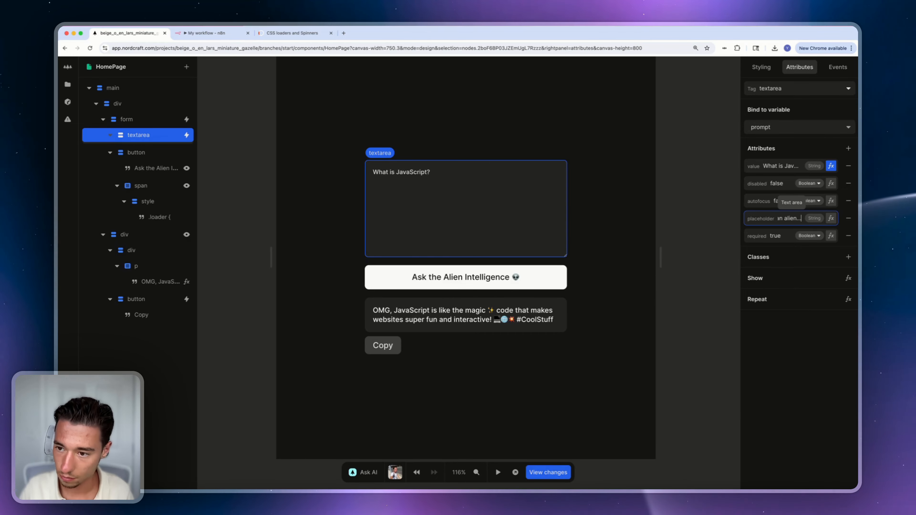
left_click(634, 368)
Step: Test the live page with the prompt "hey", paste the copied response into the textarea, and clear it
left_click(498, 473)
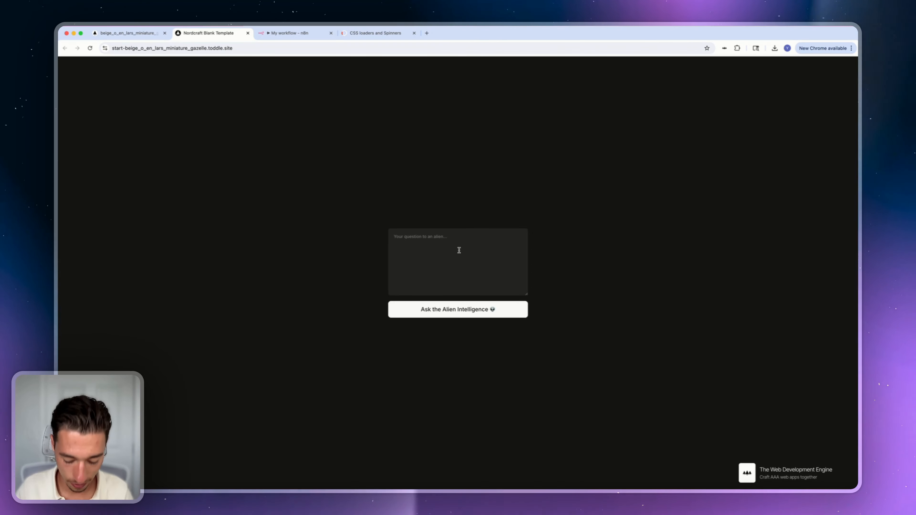
left_click(488, 311)
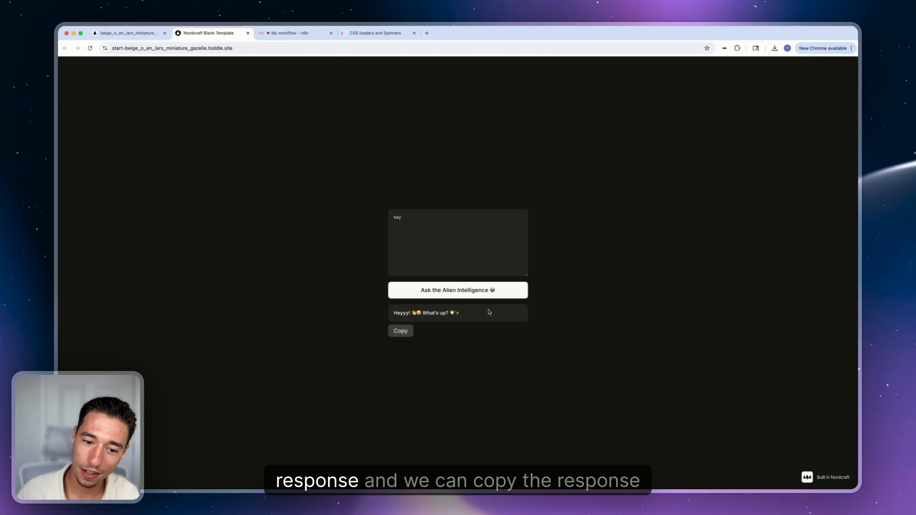
double_click(435, 251)
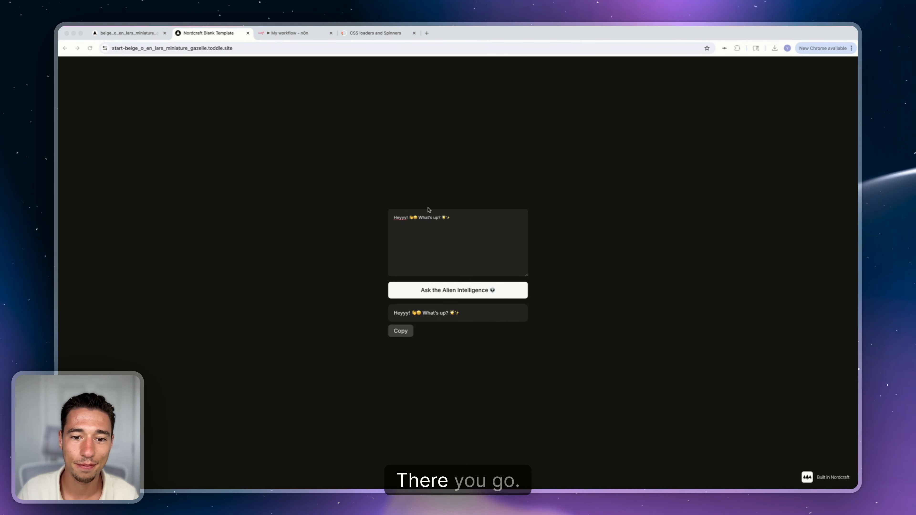
key("super+a")
key("BackSpace")
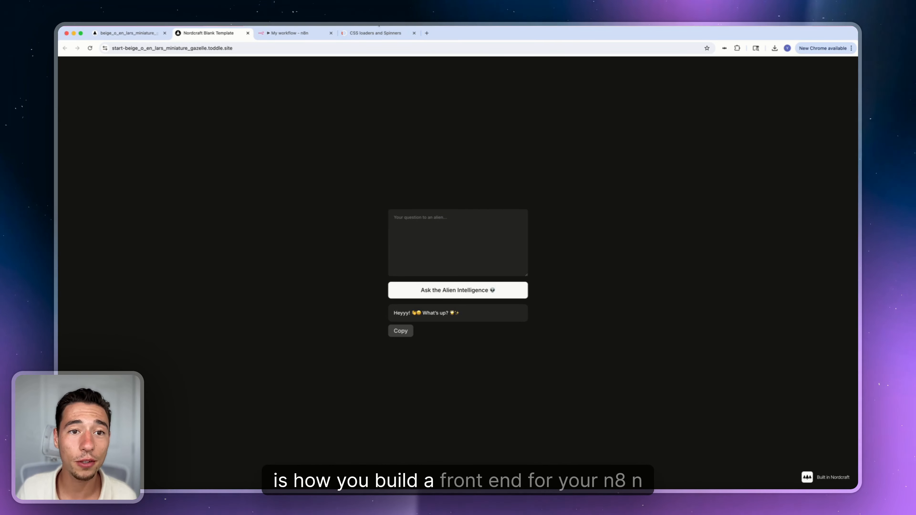
Step: Switch to the n8n workflow and examine the connected Webhook, OpenAI and Respond to Webhook nodes
key("ctrl+Tab")
key("Escape")
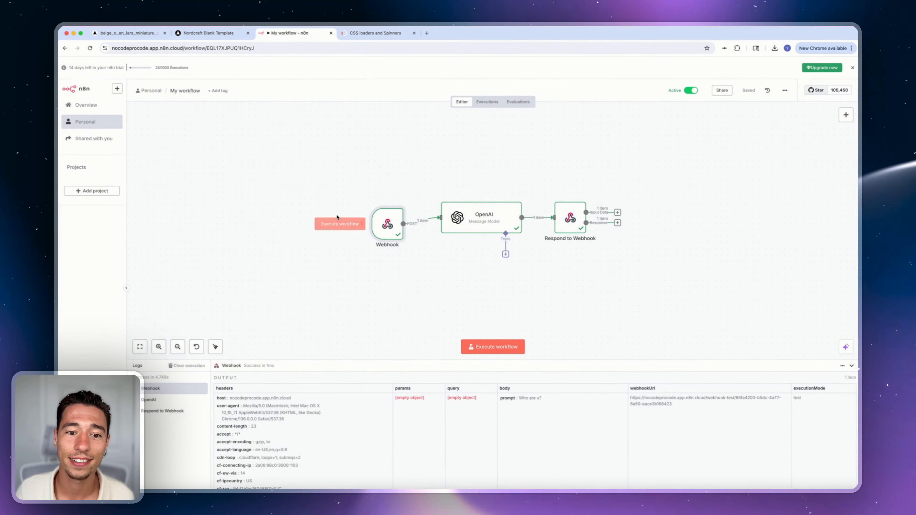
scroll(334, 237, "up", 5)
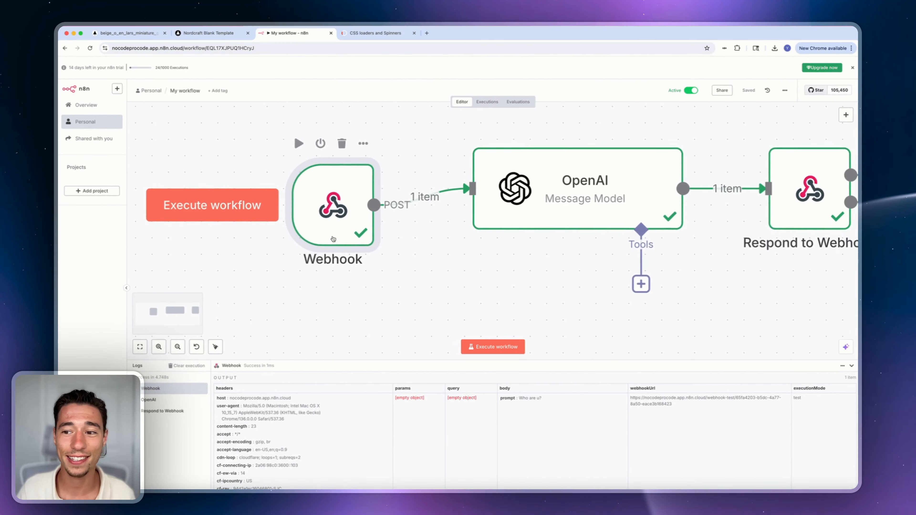
scroll(333, 238, "right", 5)
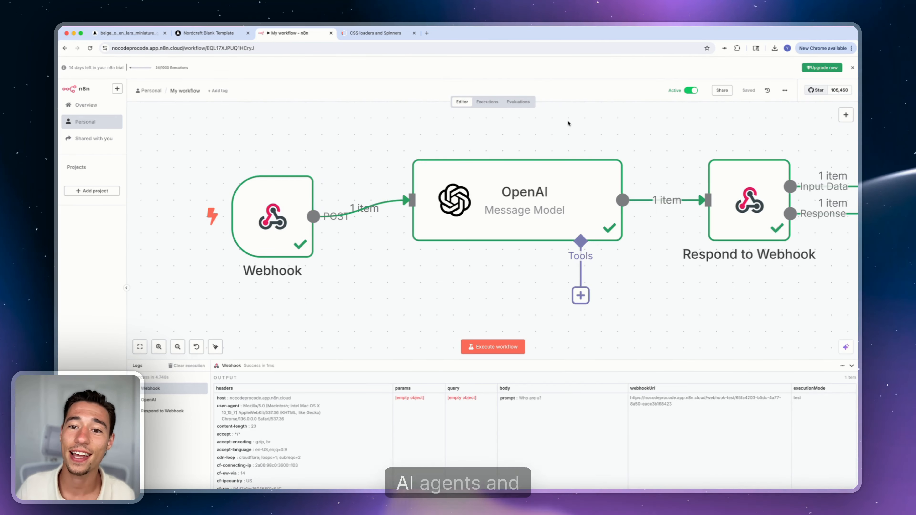
scroll(555, 127, "right", 2)
scroll(555, 127, "right", 1)
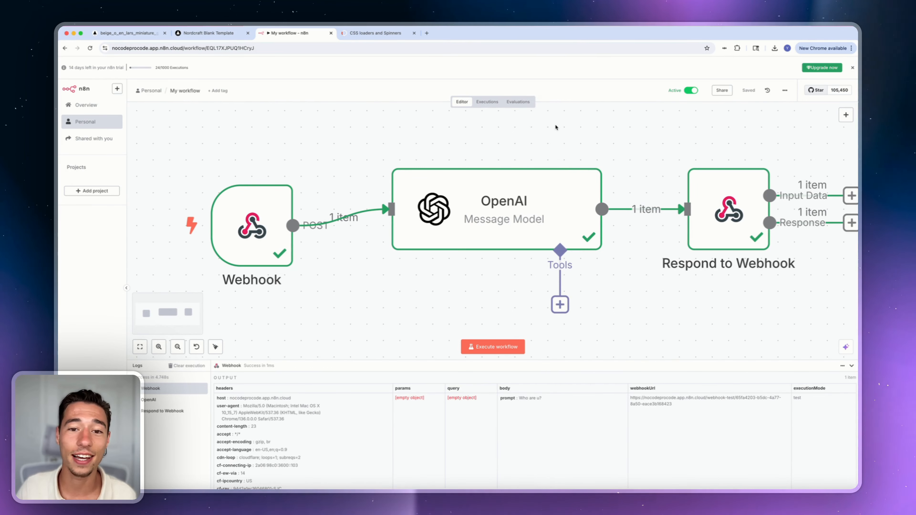